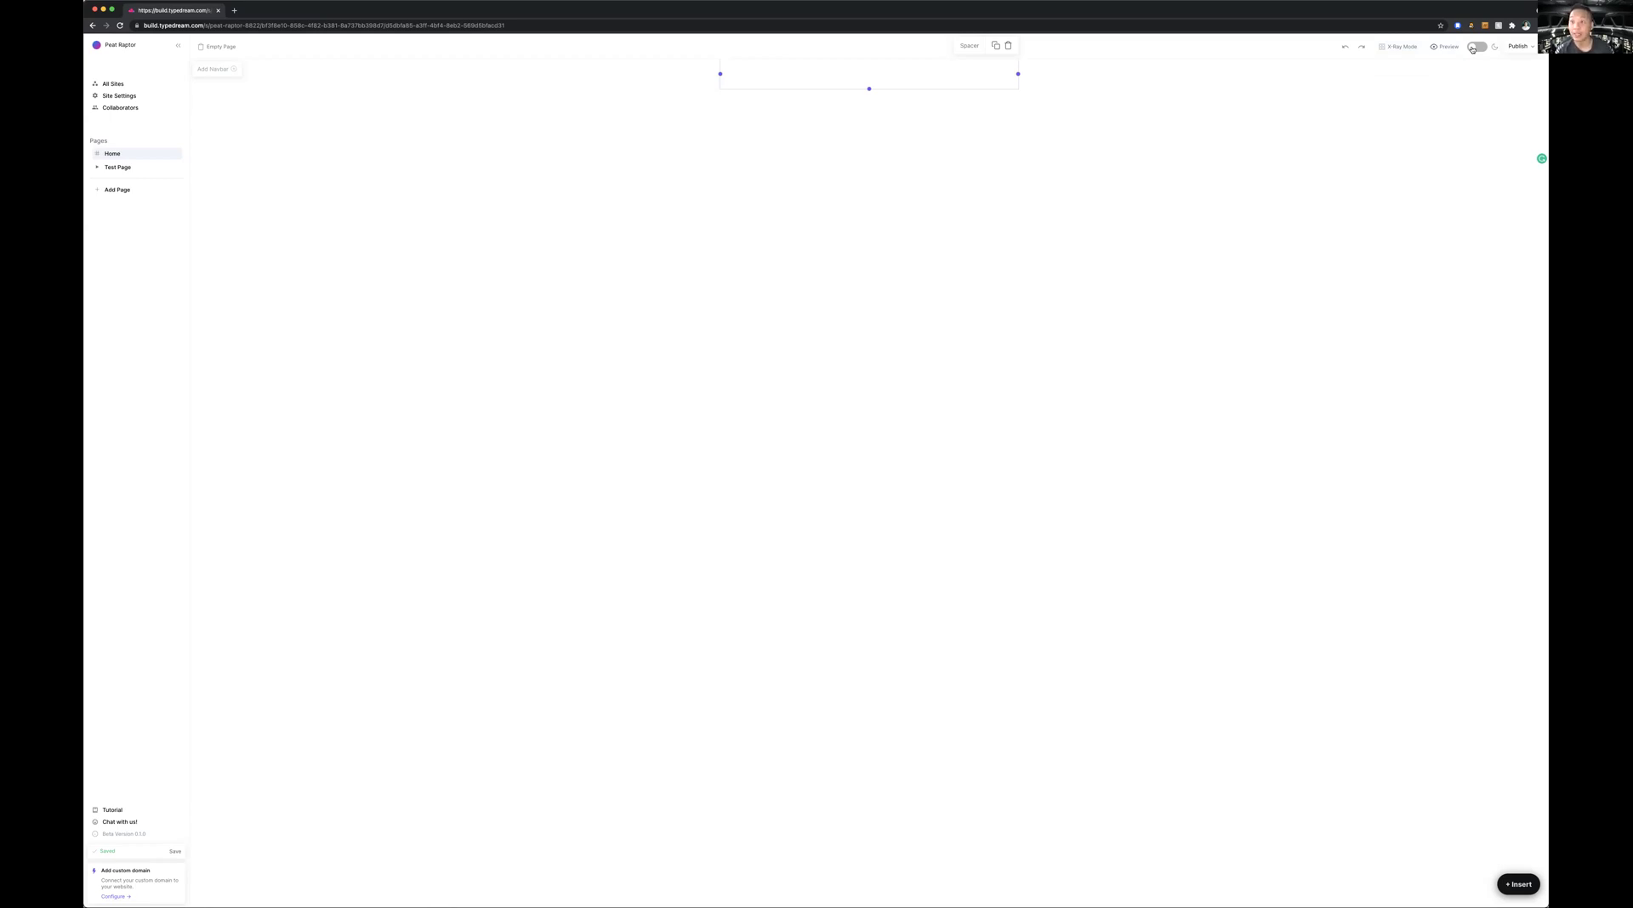
# Switch the site to dark mode and check the Home page's advanced publishing options, including page visibility and published theme.
pyautogui.click(1477, 47)
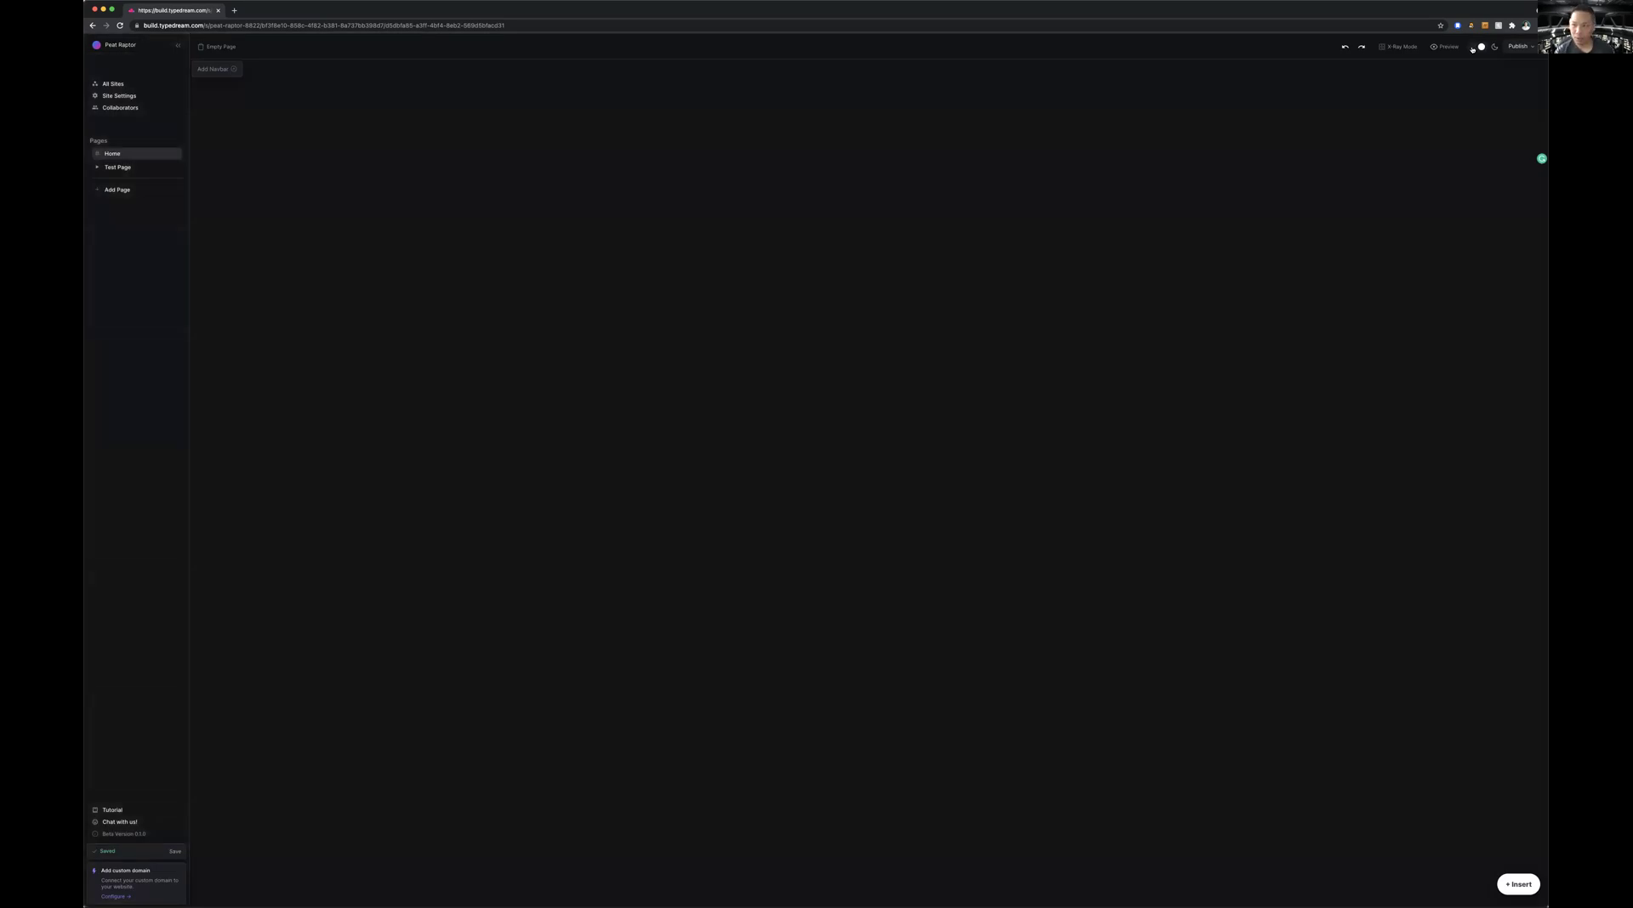
pyautogui.click(1511, 48)
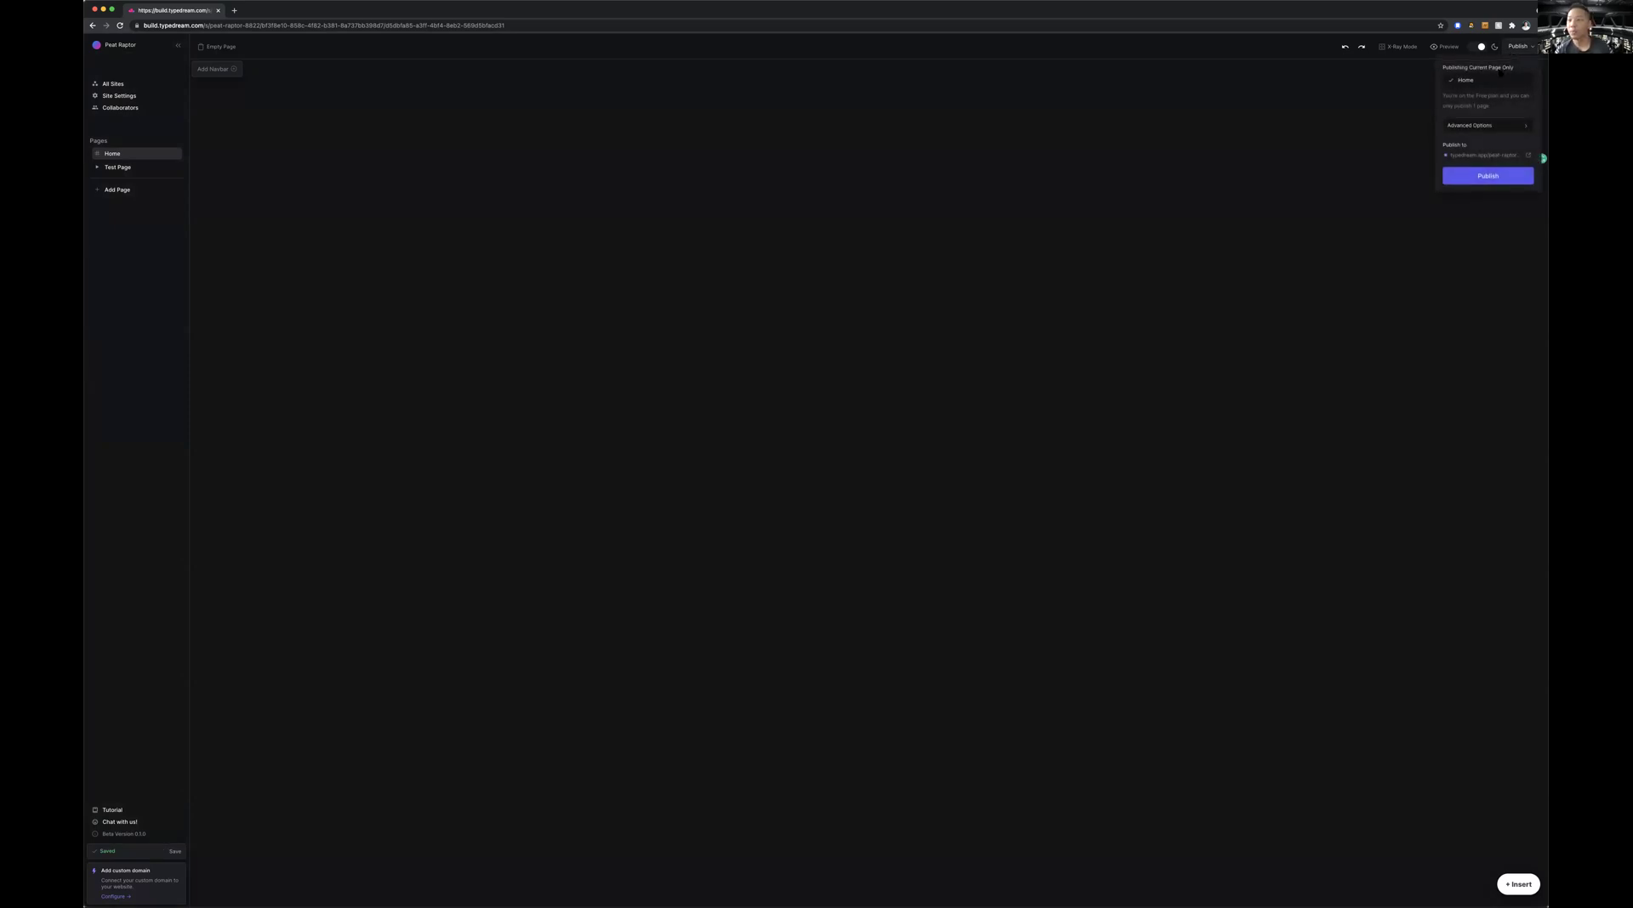
pyautogui.click(1496, 122)
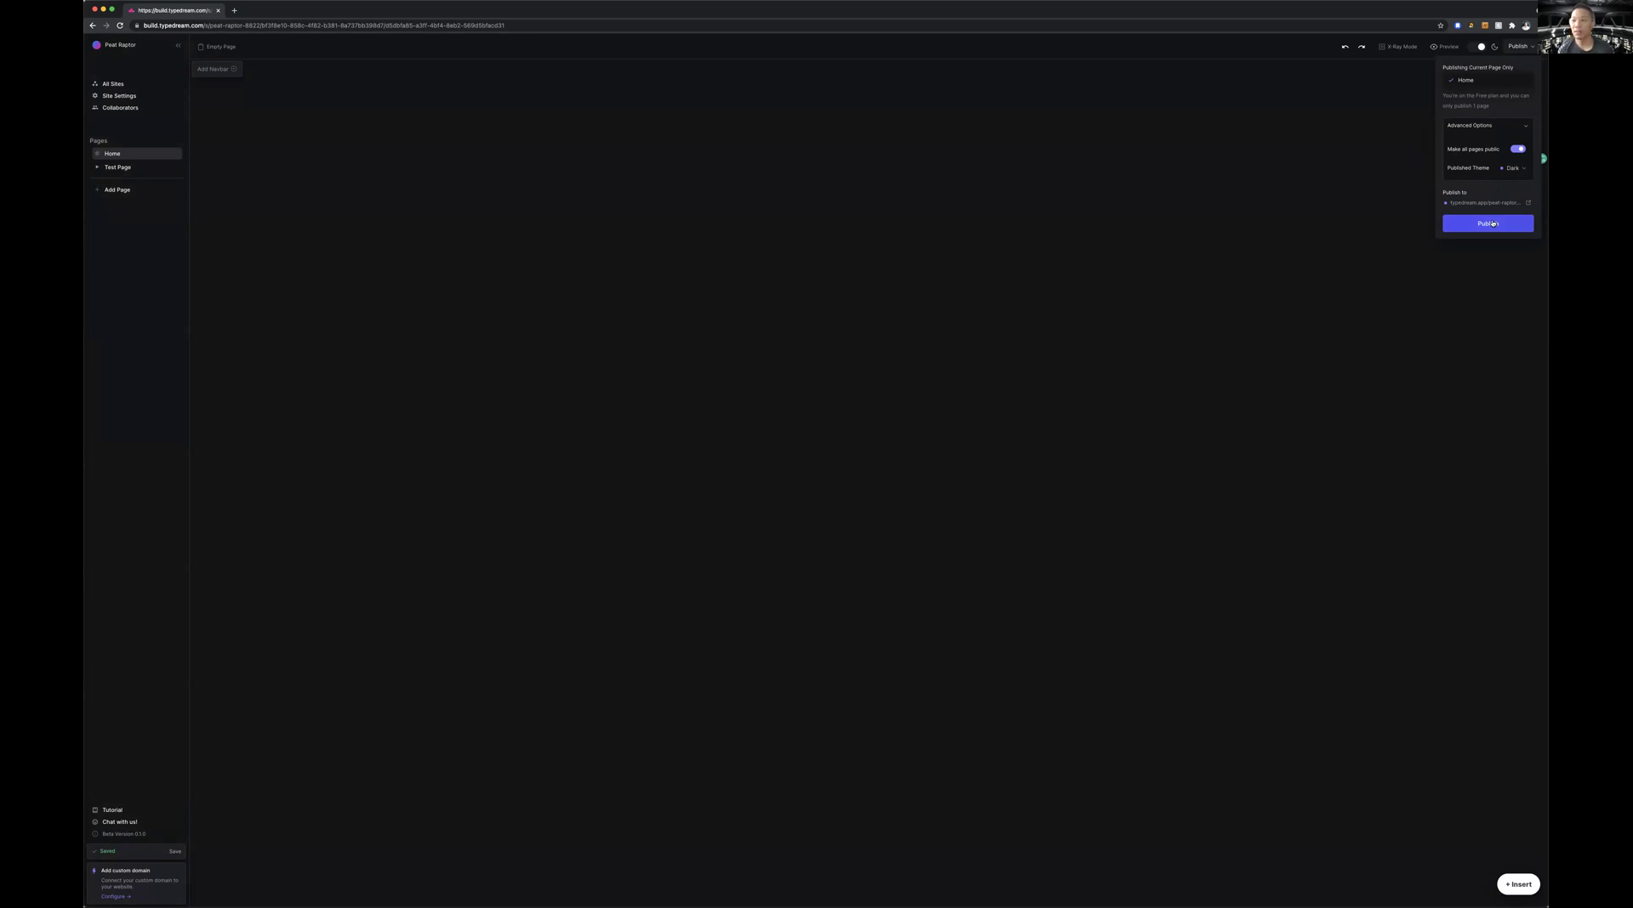
pyautogui.click(1493, 224)
pyautogui.click(391, 200)
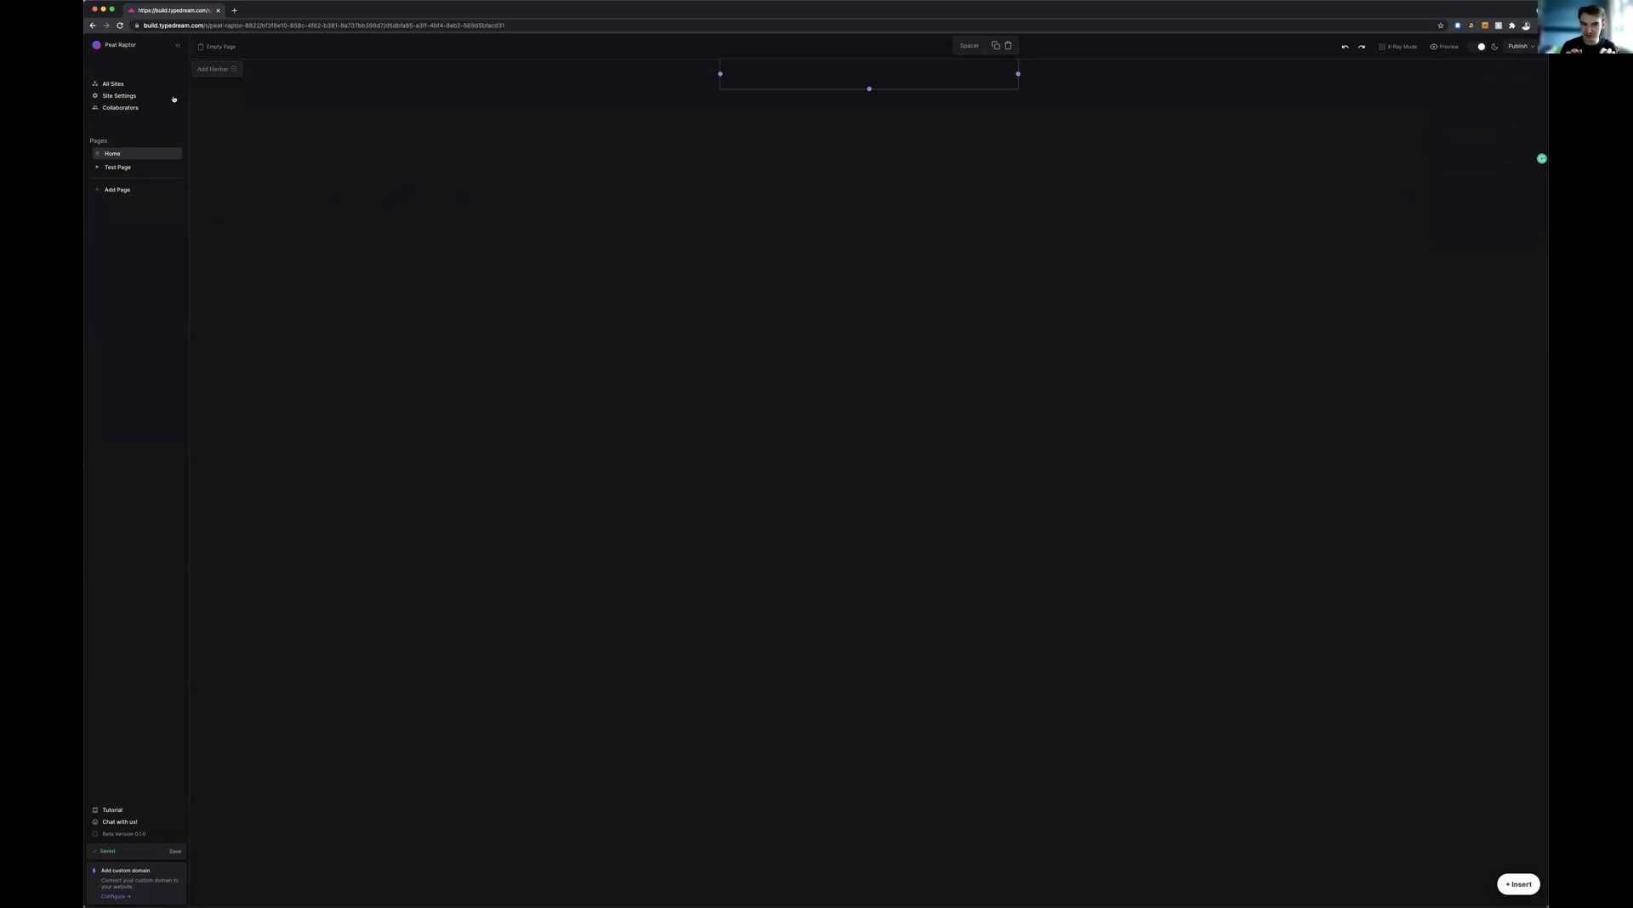
pyautogui.moveTo(88, 213); pyautogui.dragTo(410, 213)
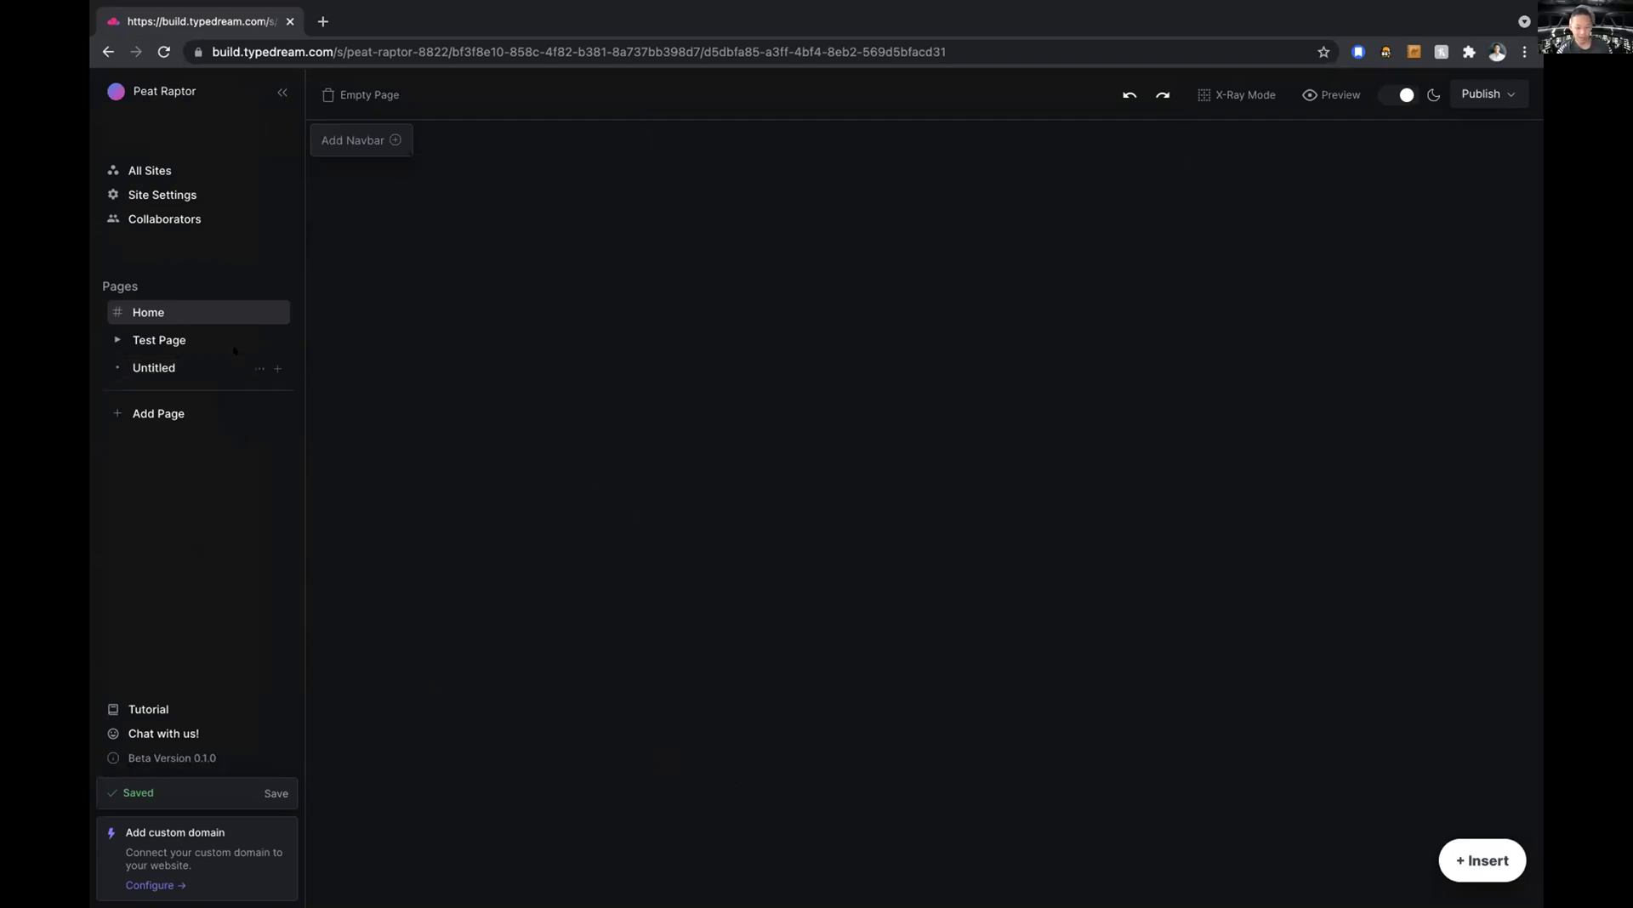
# View the Untitled page's options, leave them without edits, and collapse and expand the site navigation.
pyautogui.click(259, 369)
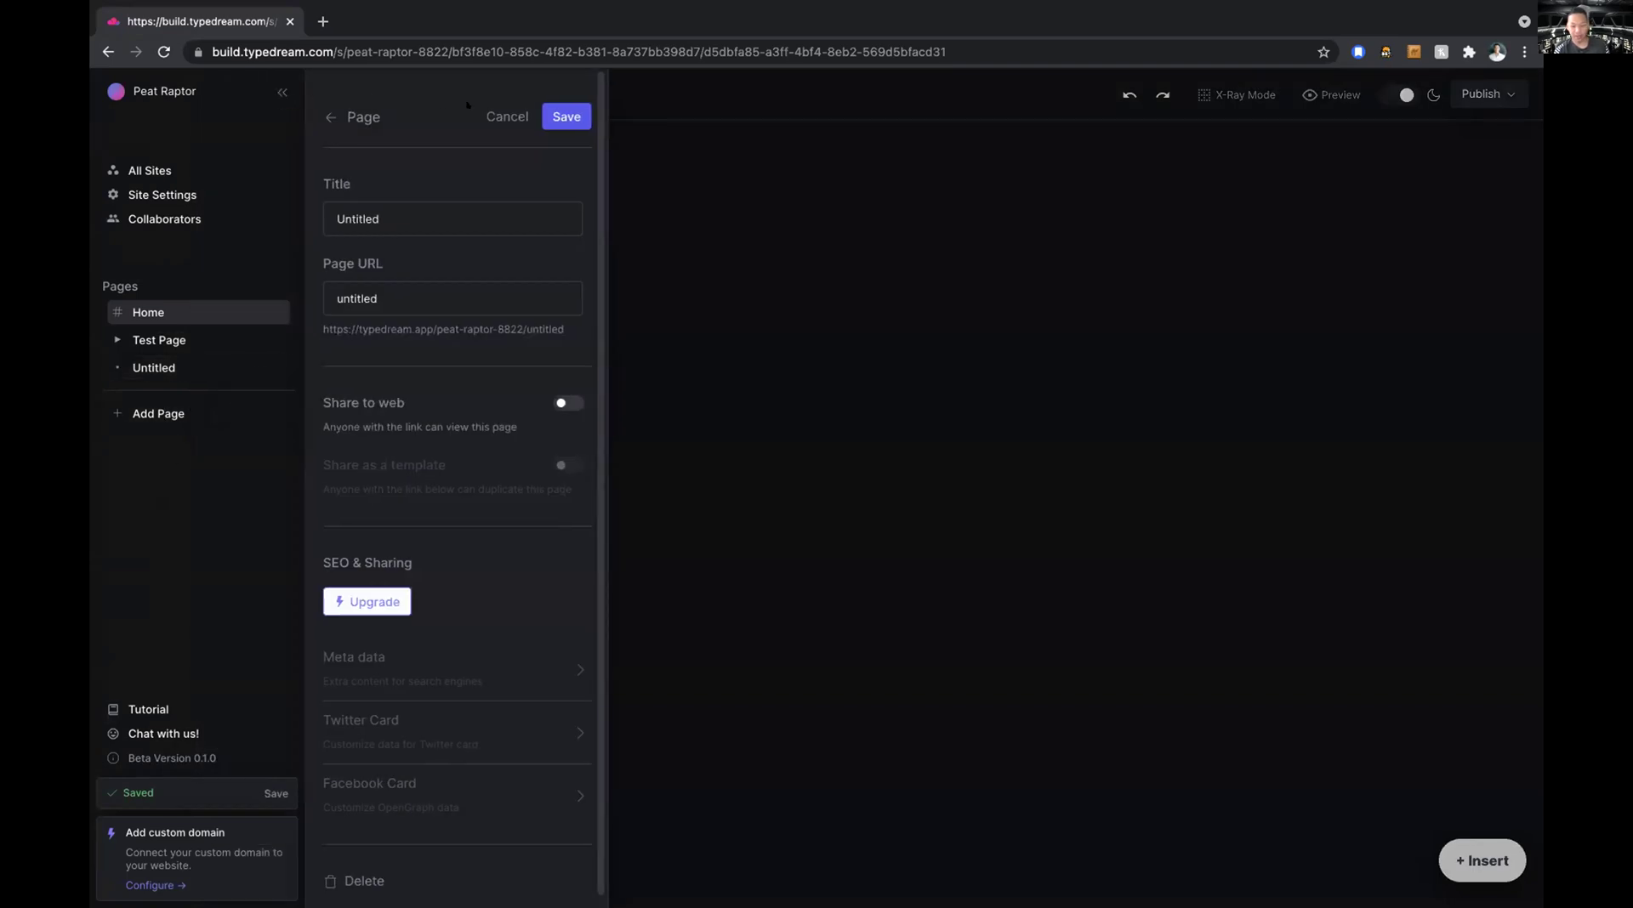
pyautogui.click(277, 101)
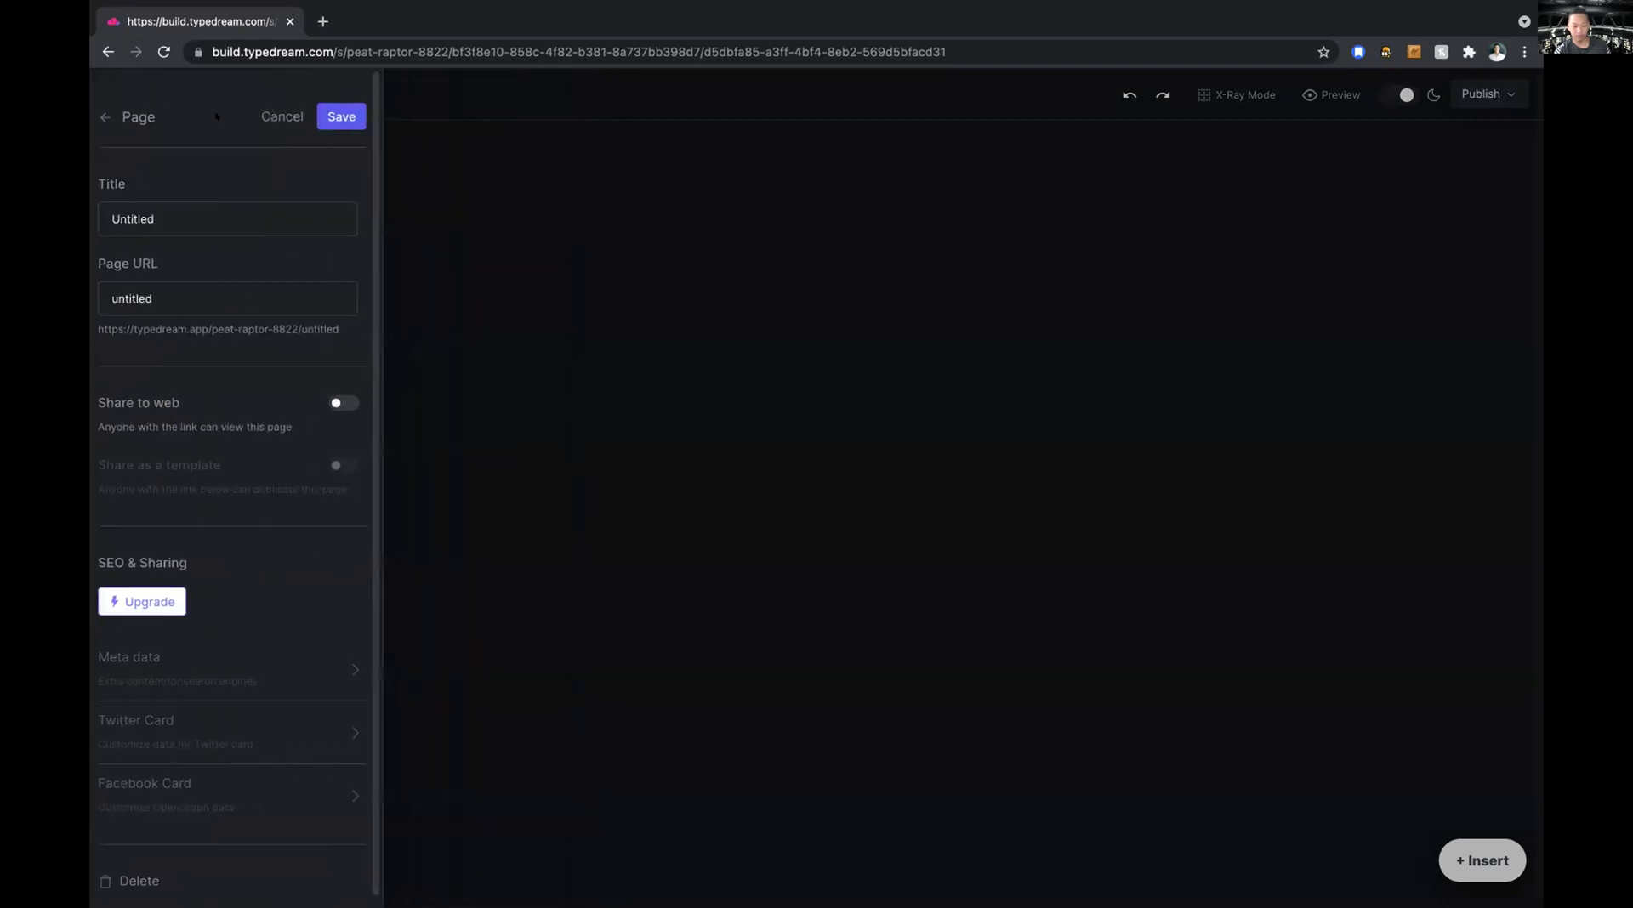
pyautogui.click(123, 104)
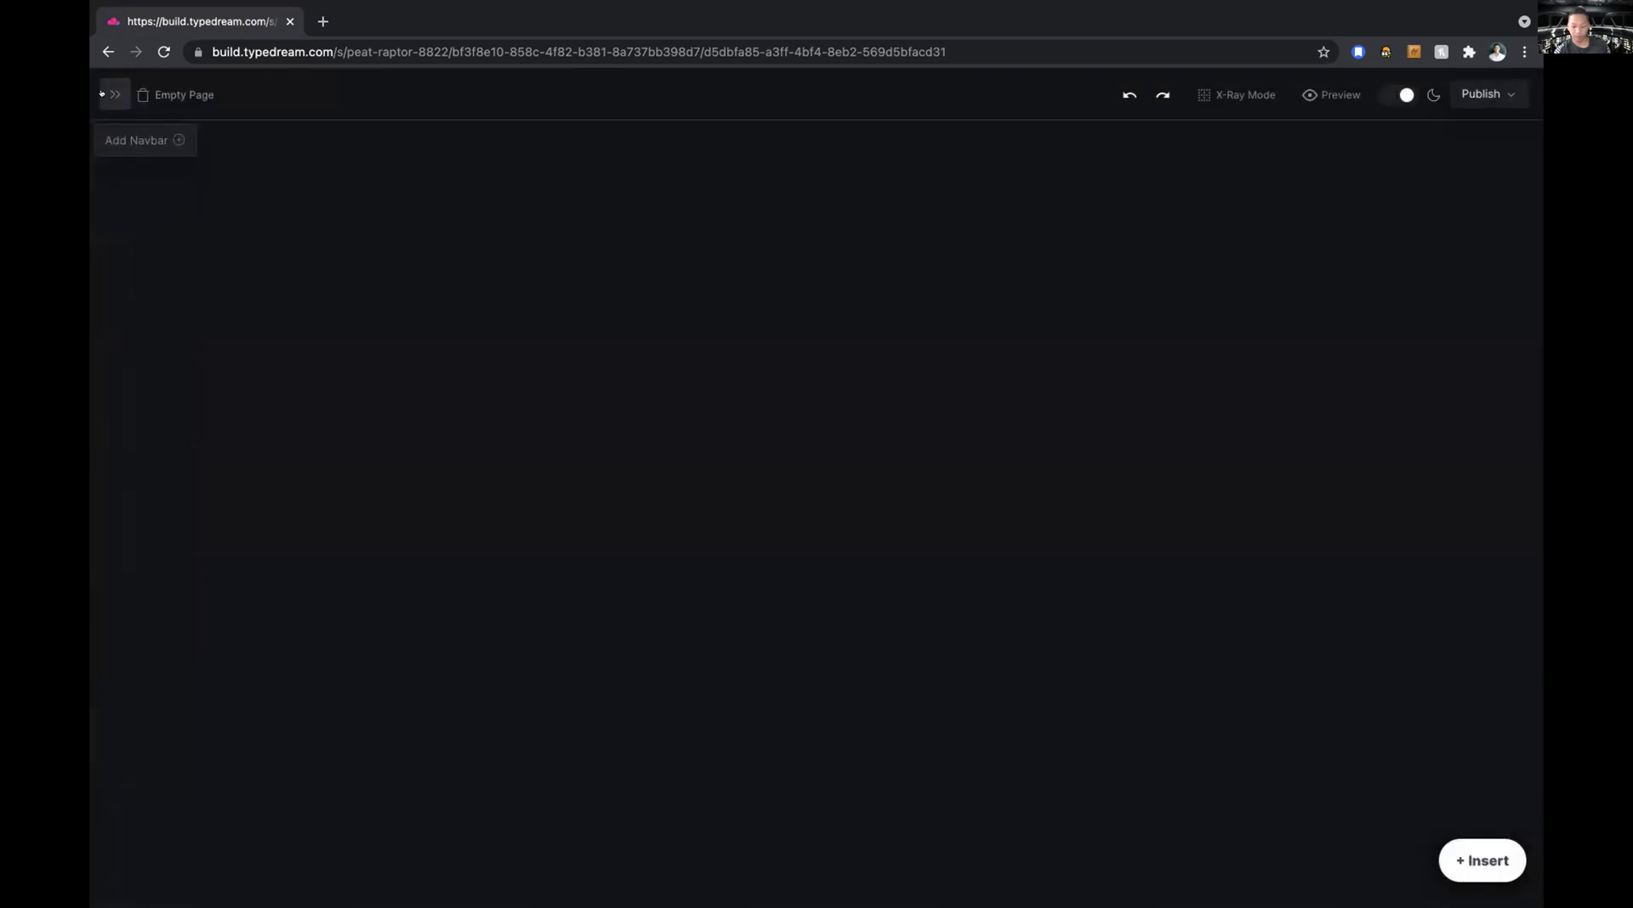
pyautogui.click(102, 95)
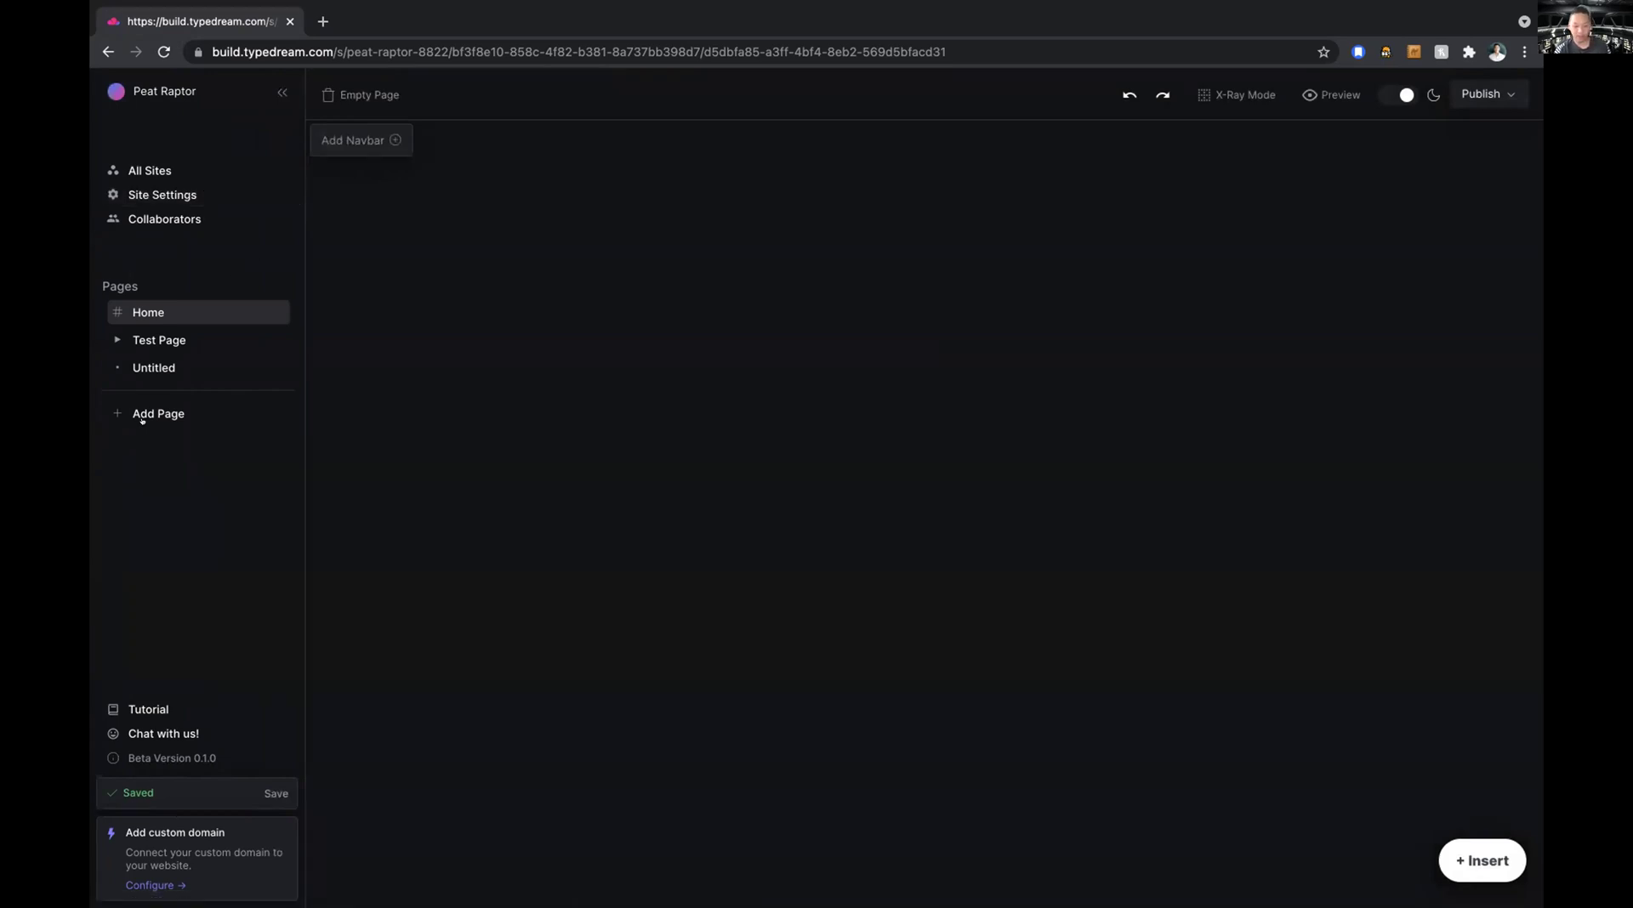
# Add a new top-level page and nest a subpage inside the existing Untitled page below Test Page.
pyautogui.click(161, 417)
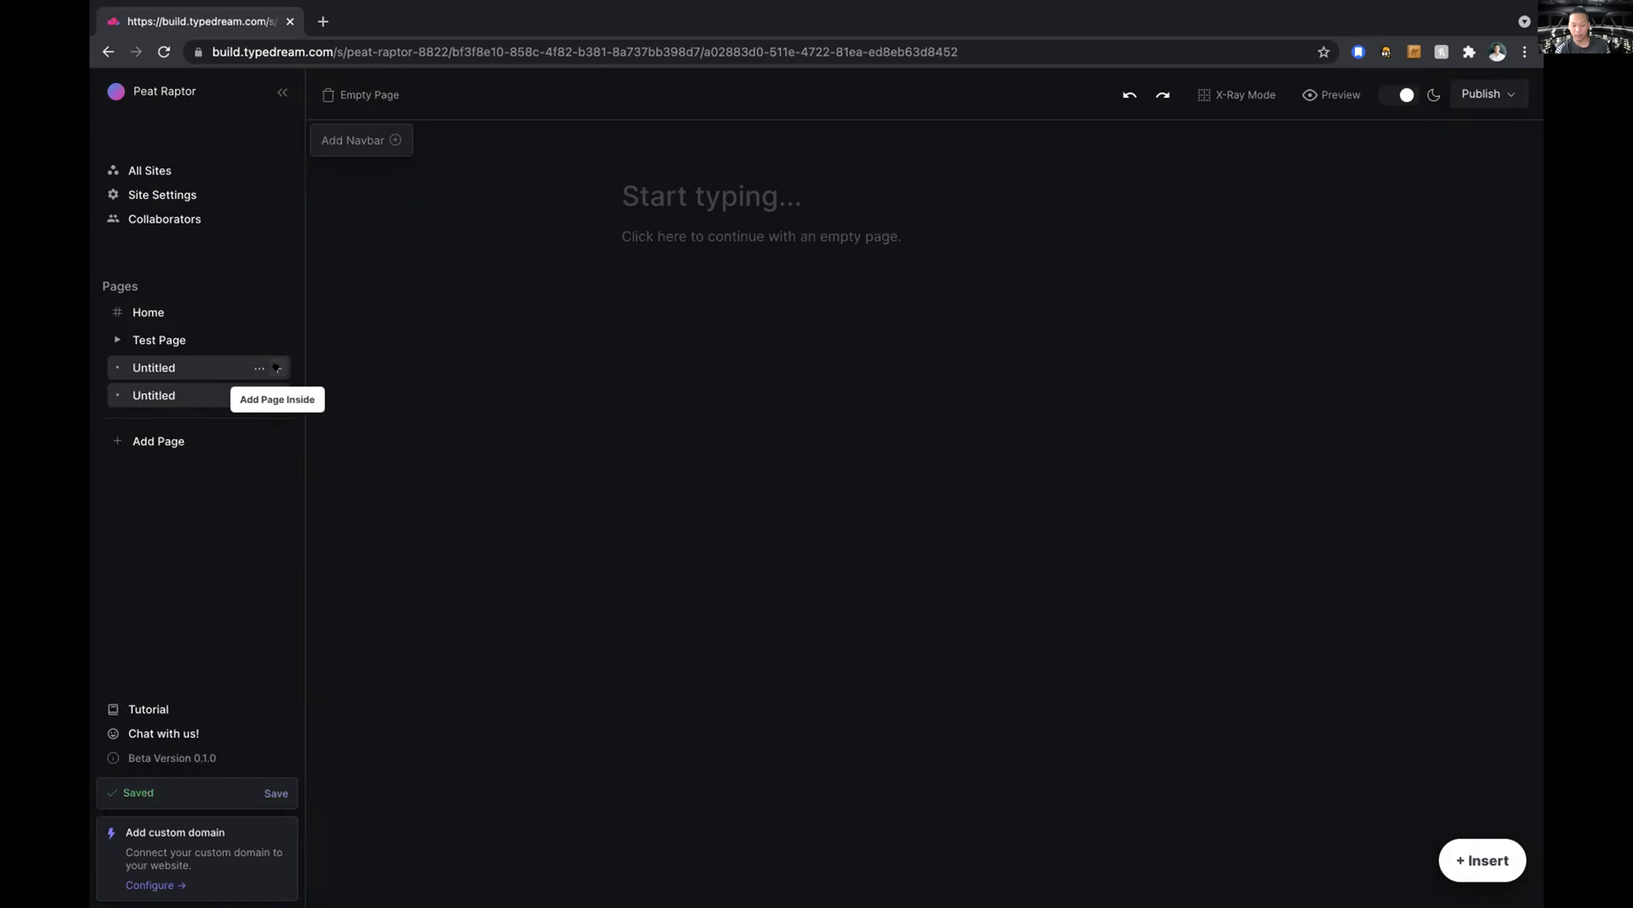
pyautogui.click(276, 368)
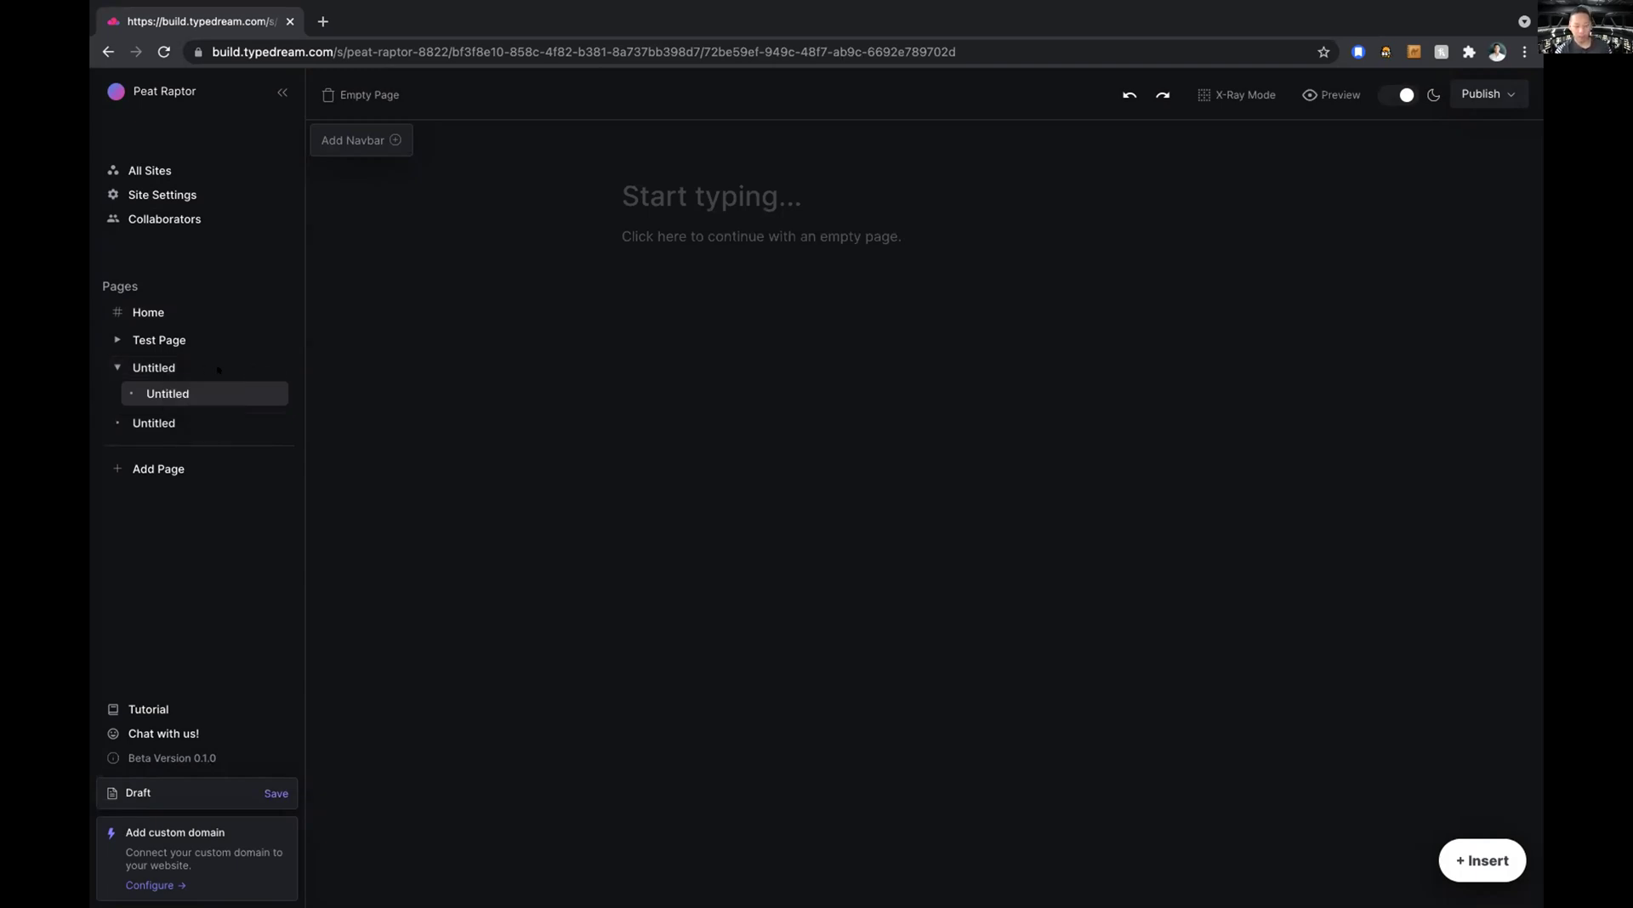
# Examine the parent Untitled page's options for title, page URL, web sharing and SEO.
pyautogui.click(223, 367)
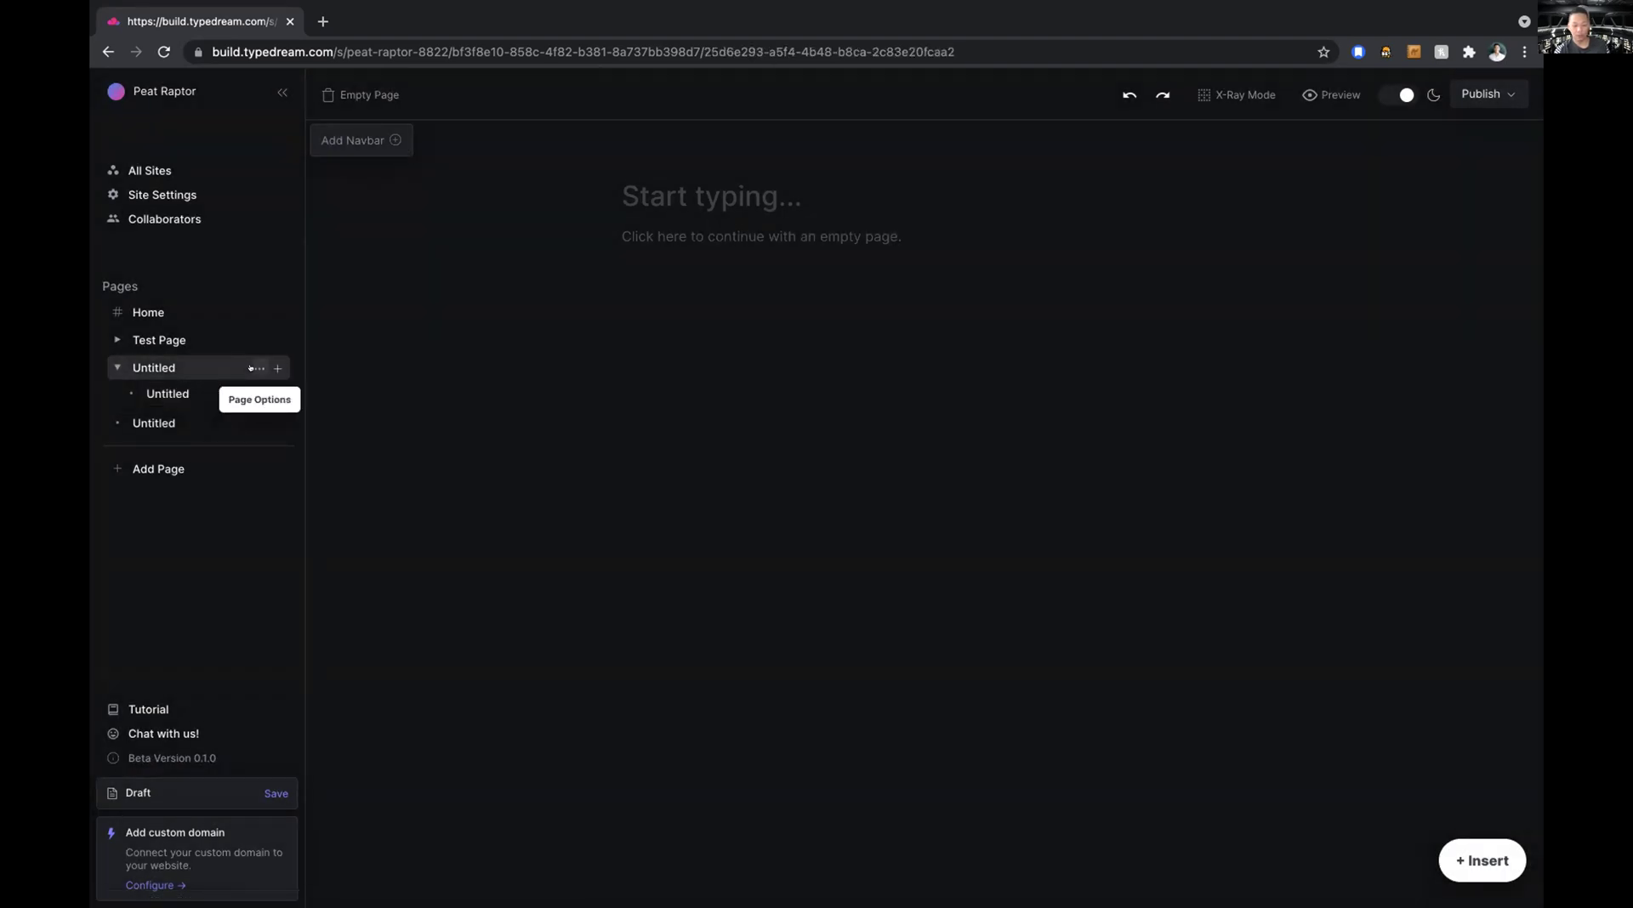
pyautogui.click(255, 368)
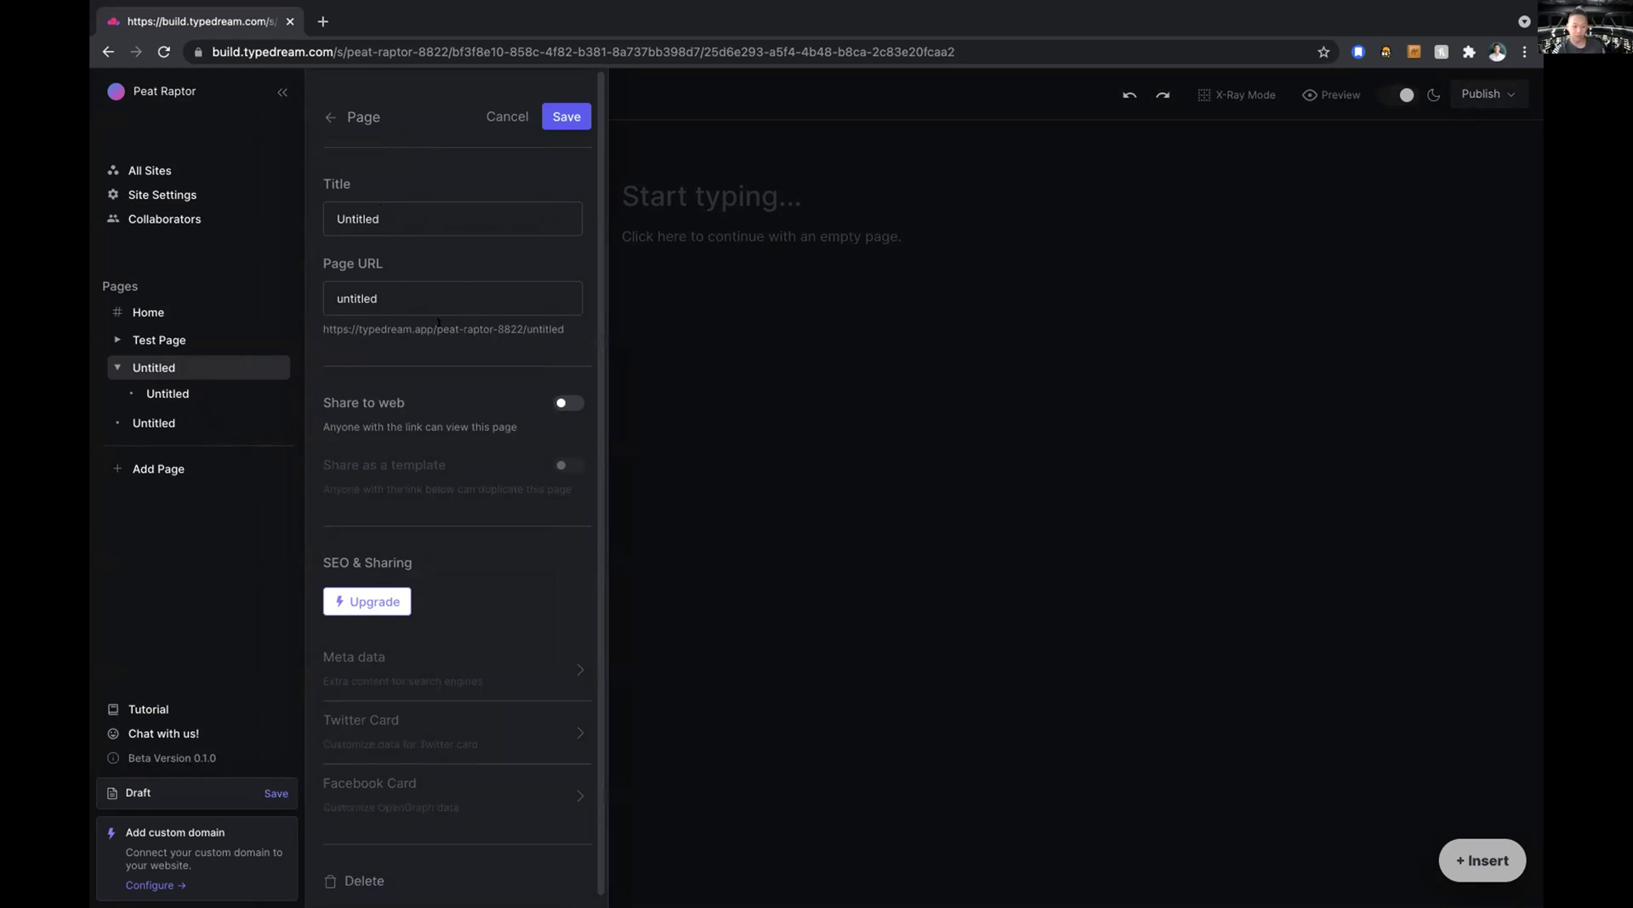
pyautogui.moveTo(438, 322); pyautogui.dragTo(566, 325)
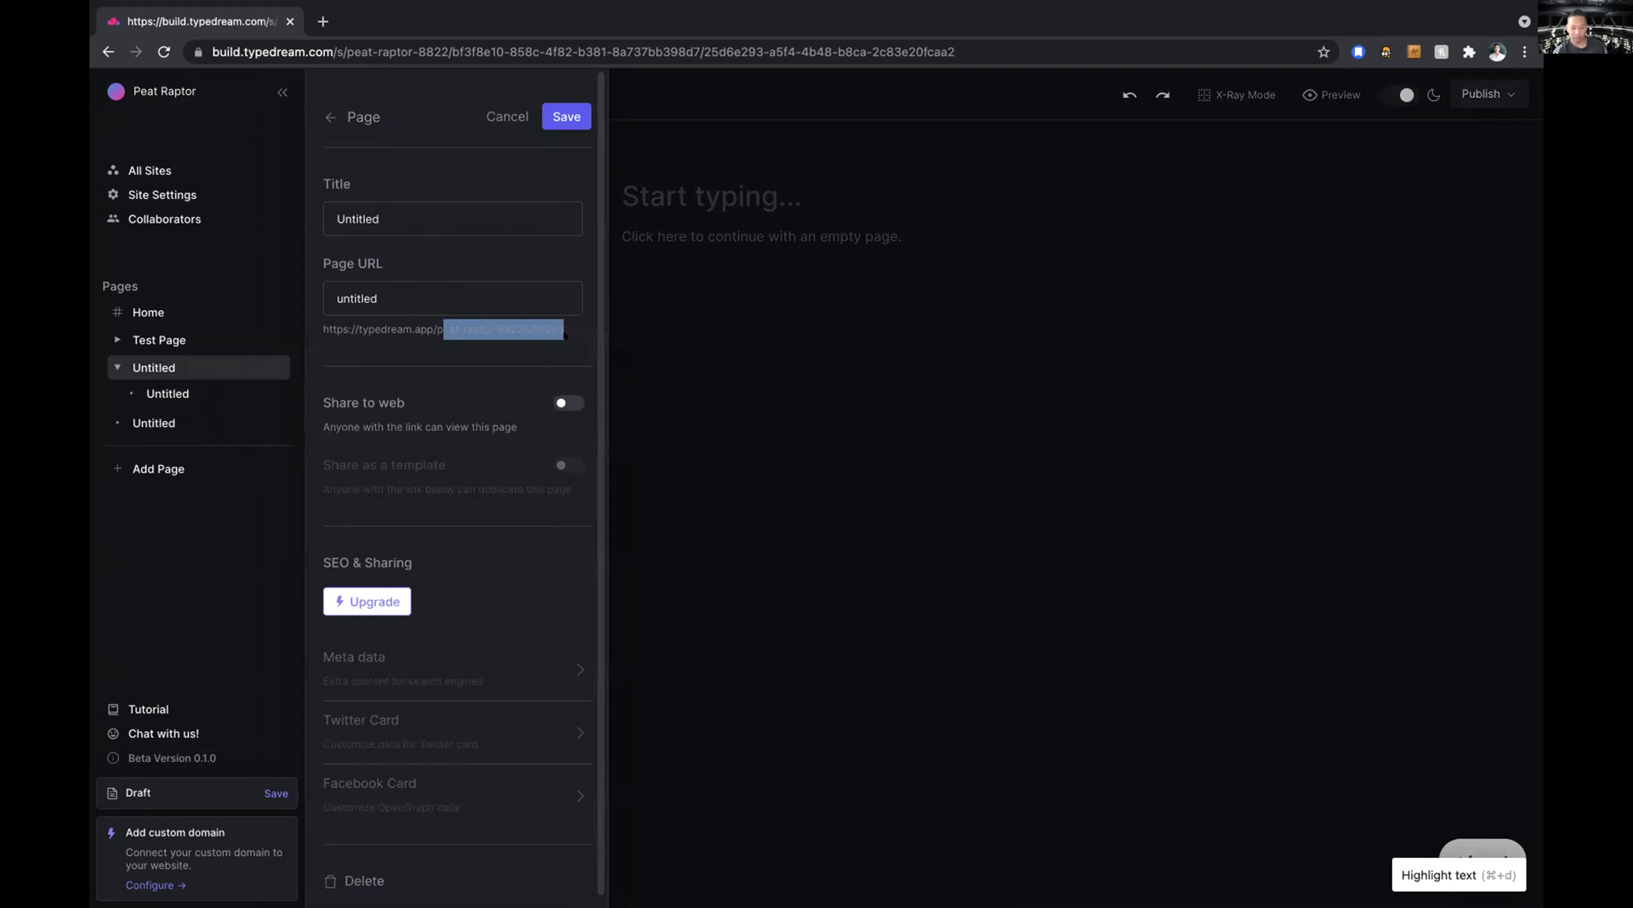
pyautogui.click(549, 324)
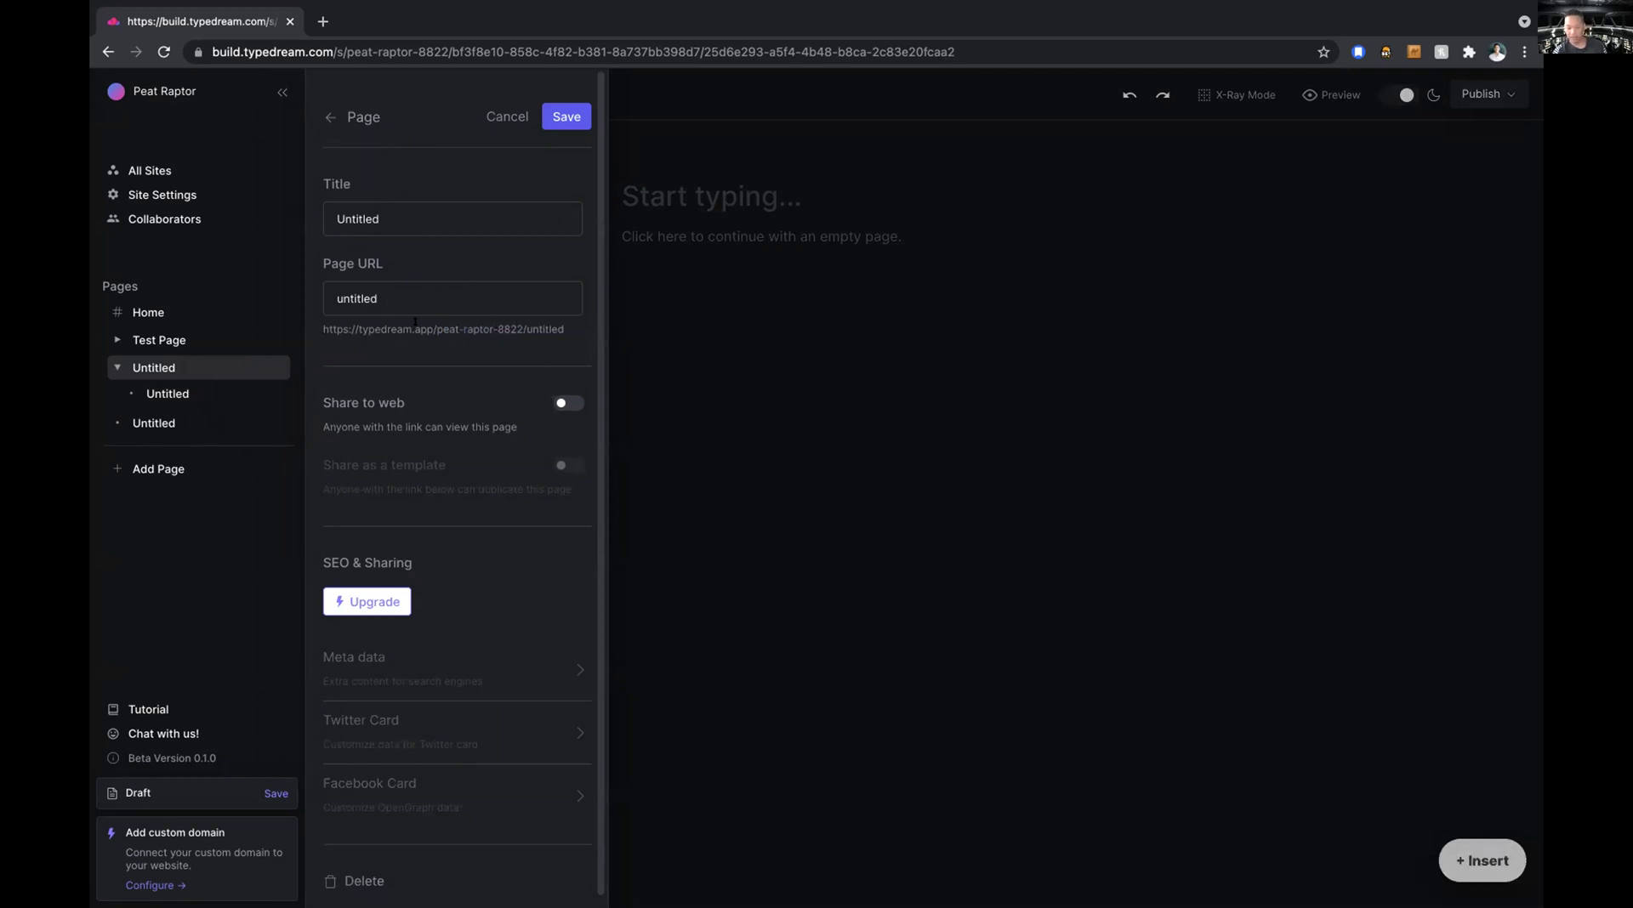
pyautogui.scroll(-1, 427, 337)
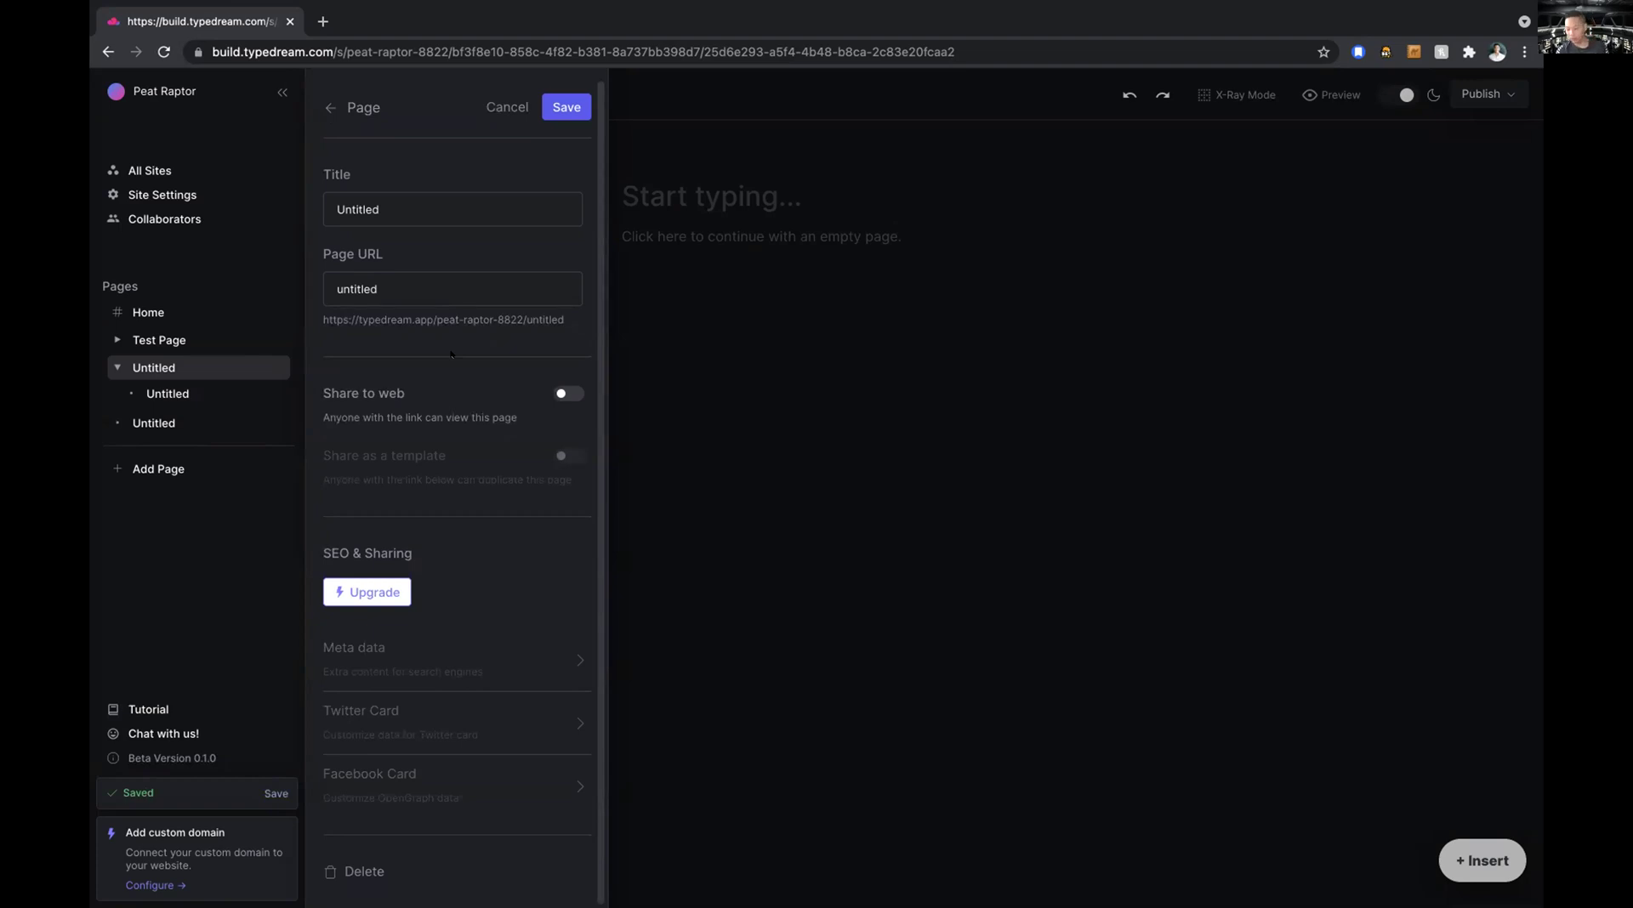
# Review the site-wide settings for icon, site name and site link, plus the custom domain options.
pyautogui.click(181, 192)
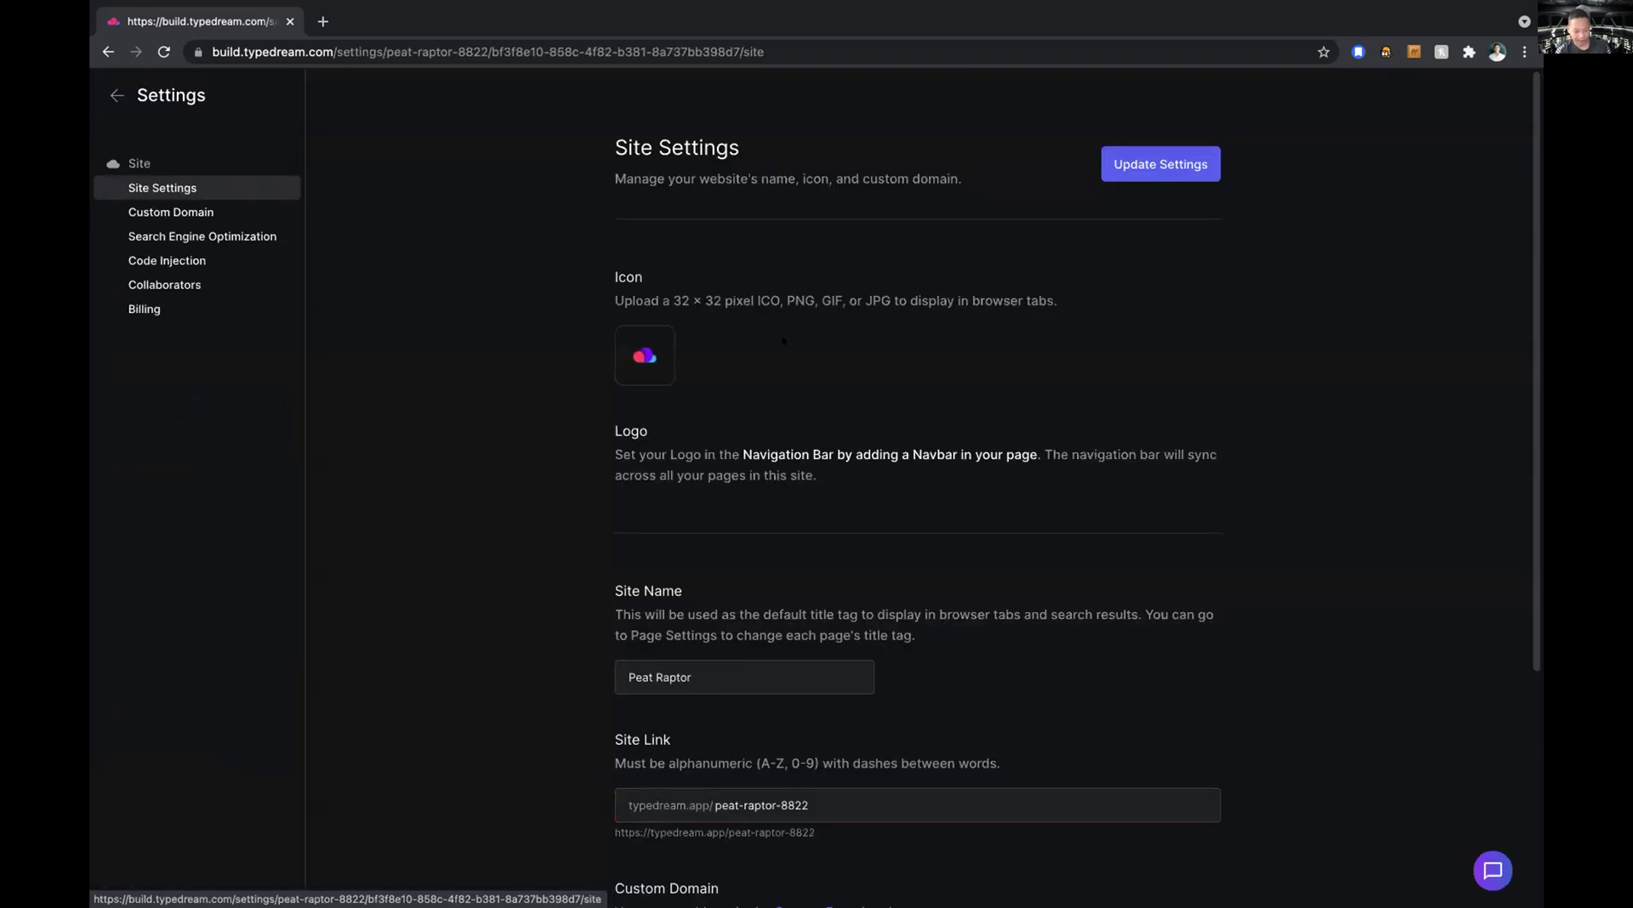
pyautogui.scroll(-4, 784, 340)
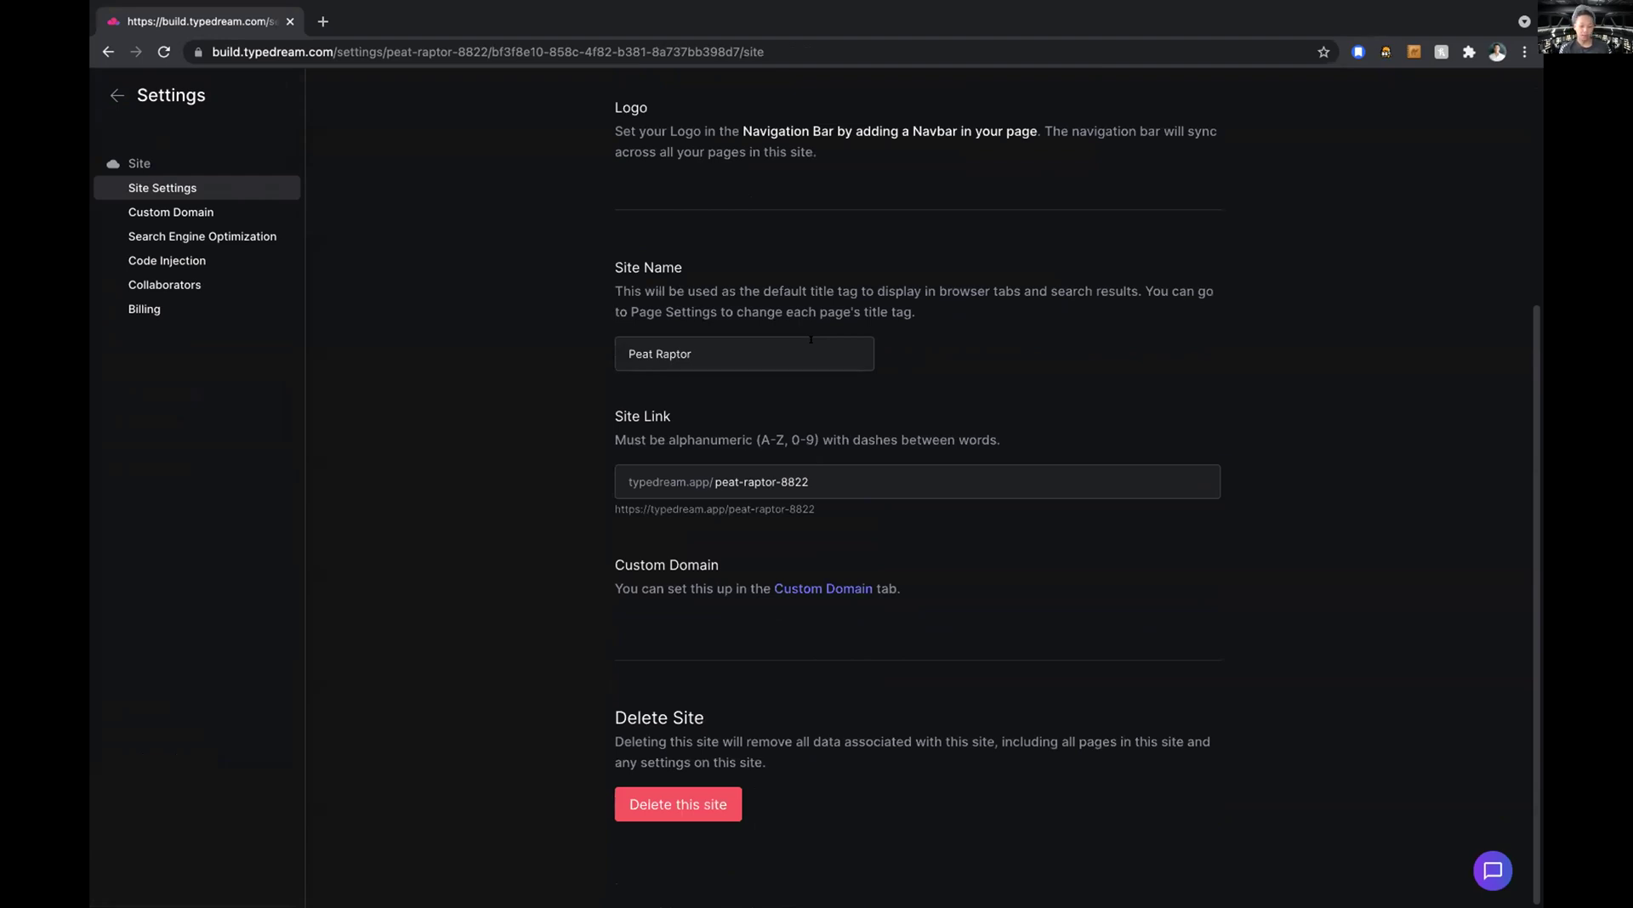
pyautogui.click(178, 213)
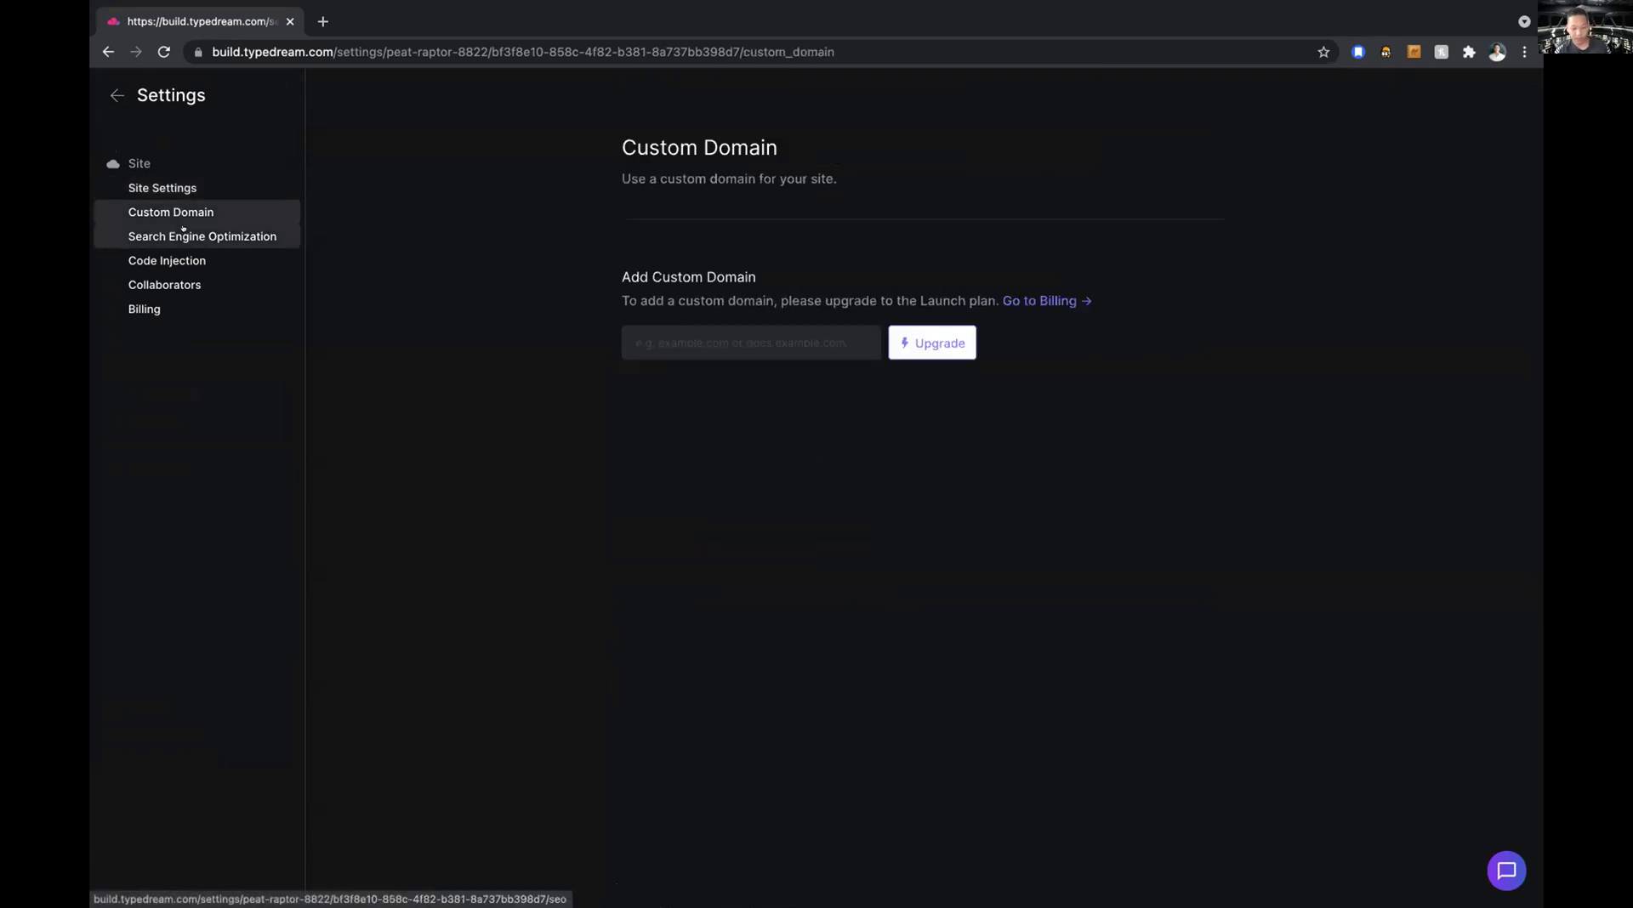
# Examine the search engine optimization settings, from the meta data to the Twitter and Facebook card previews.
pyautogui.click(194, 231)
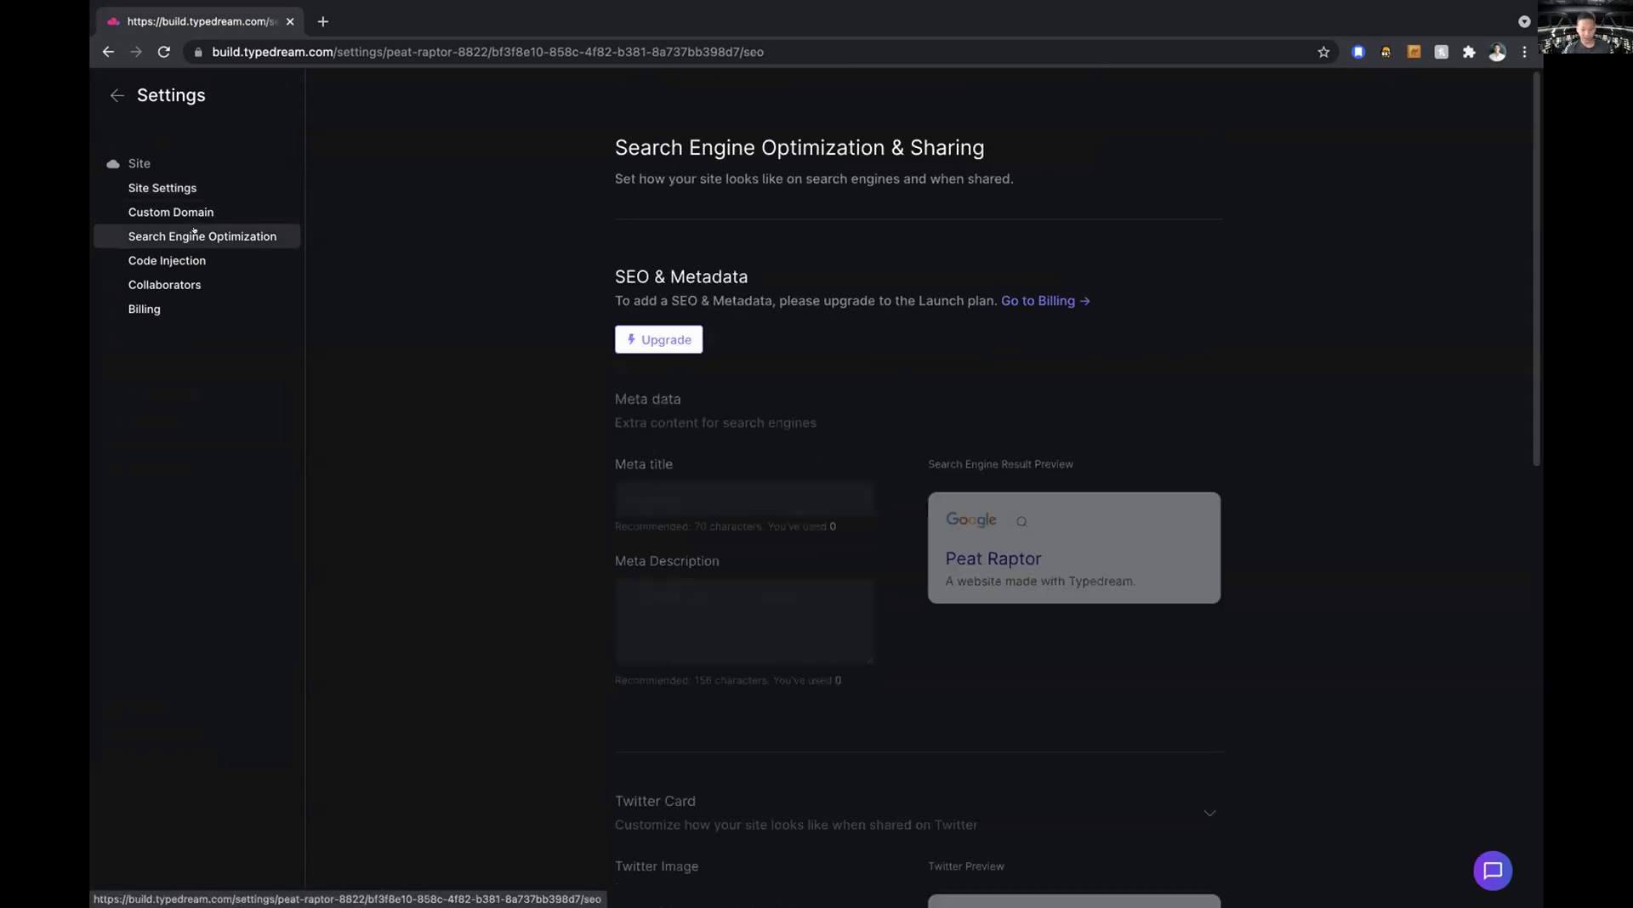
pyautogui.scroll(-4, 1011, 447)
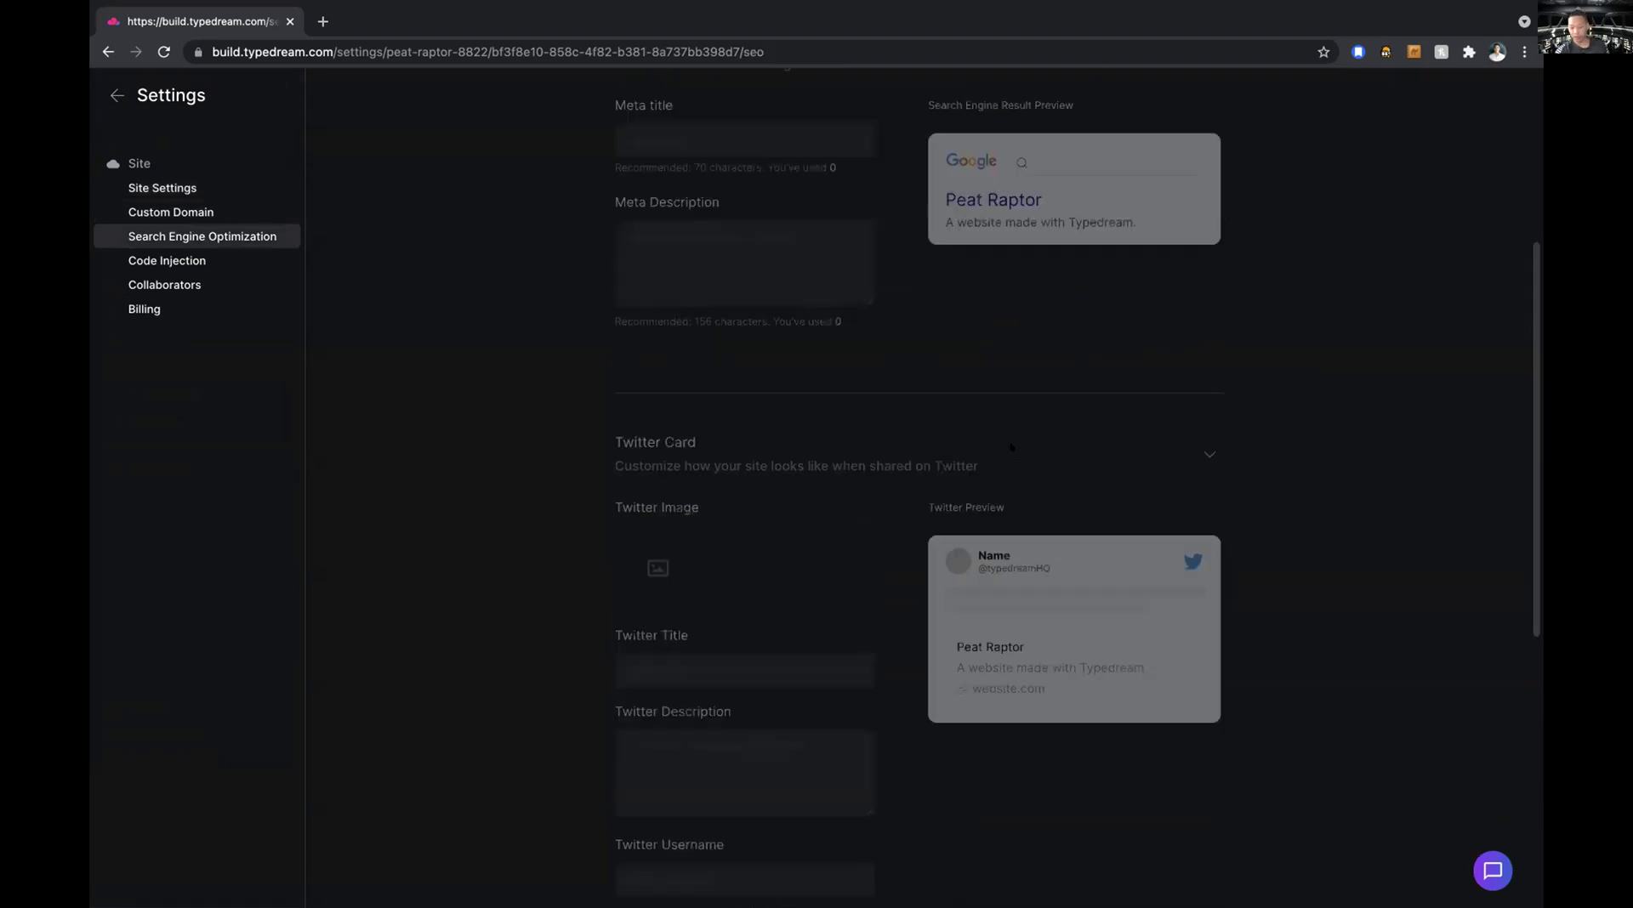
pyautogui.scroll(2, 1066, 445)
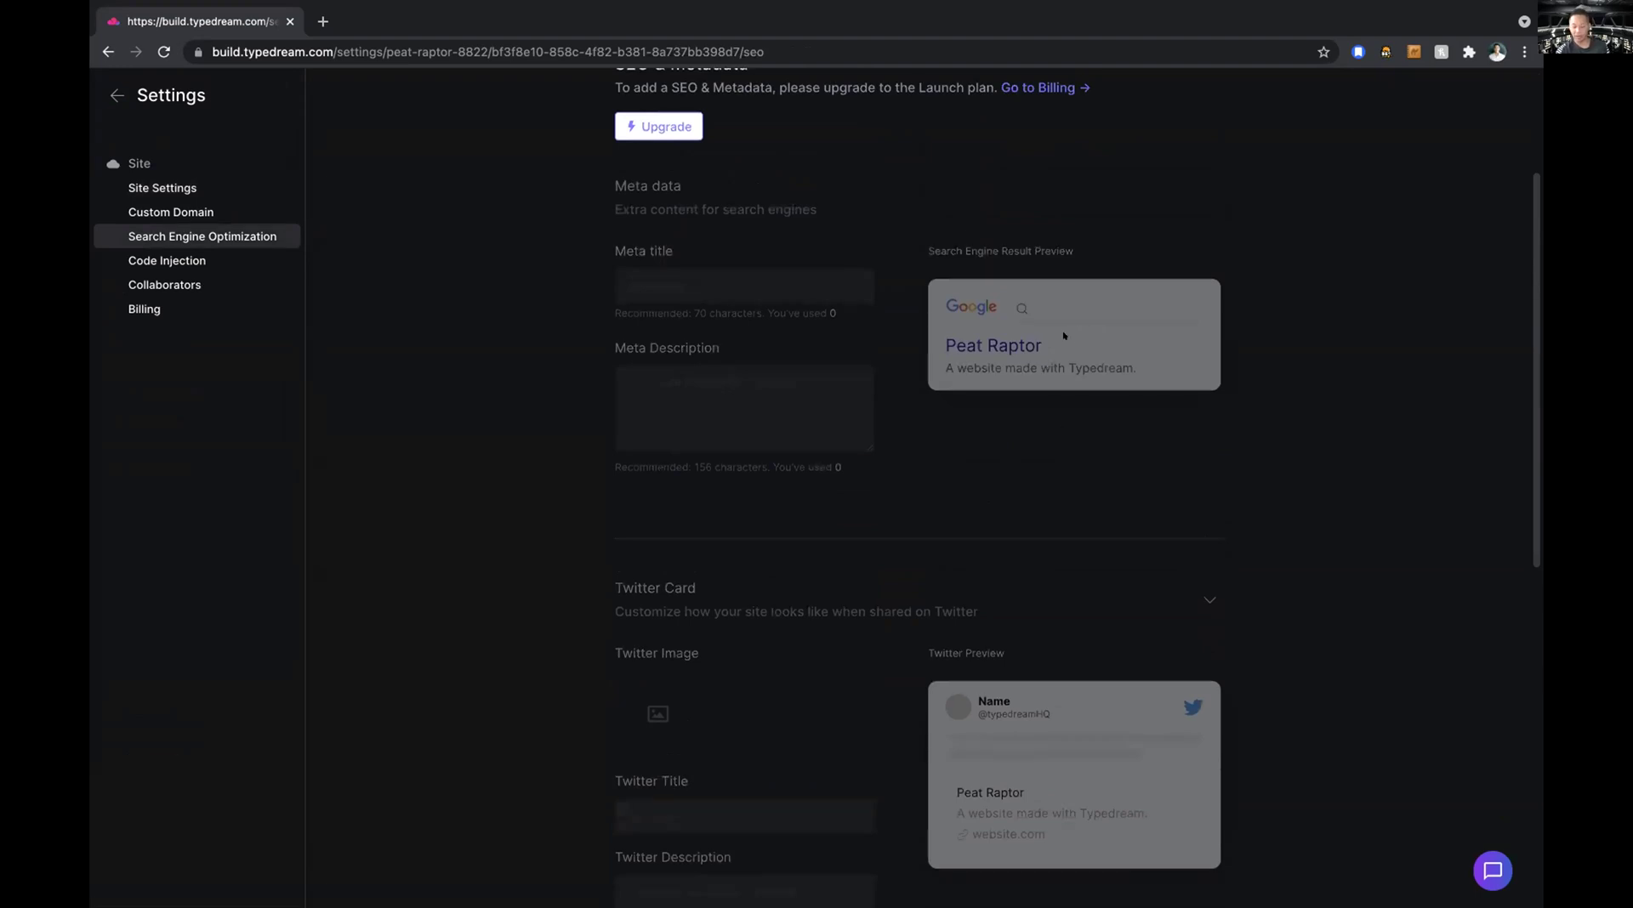
pyautogui.scroll(-5, 1062, 336)
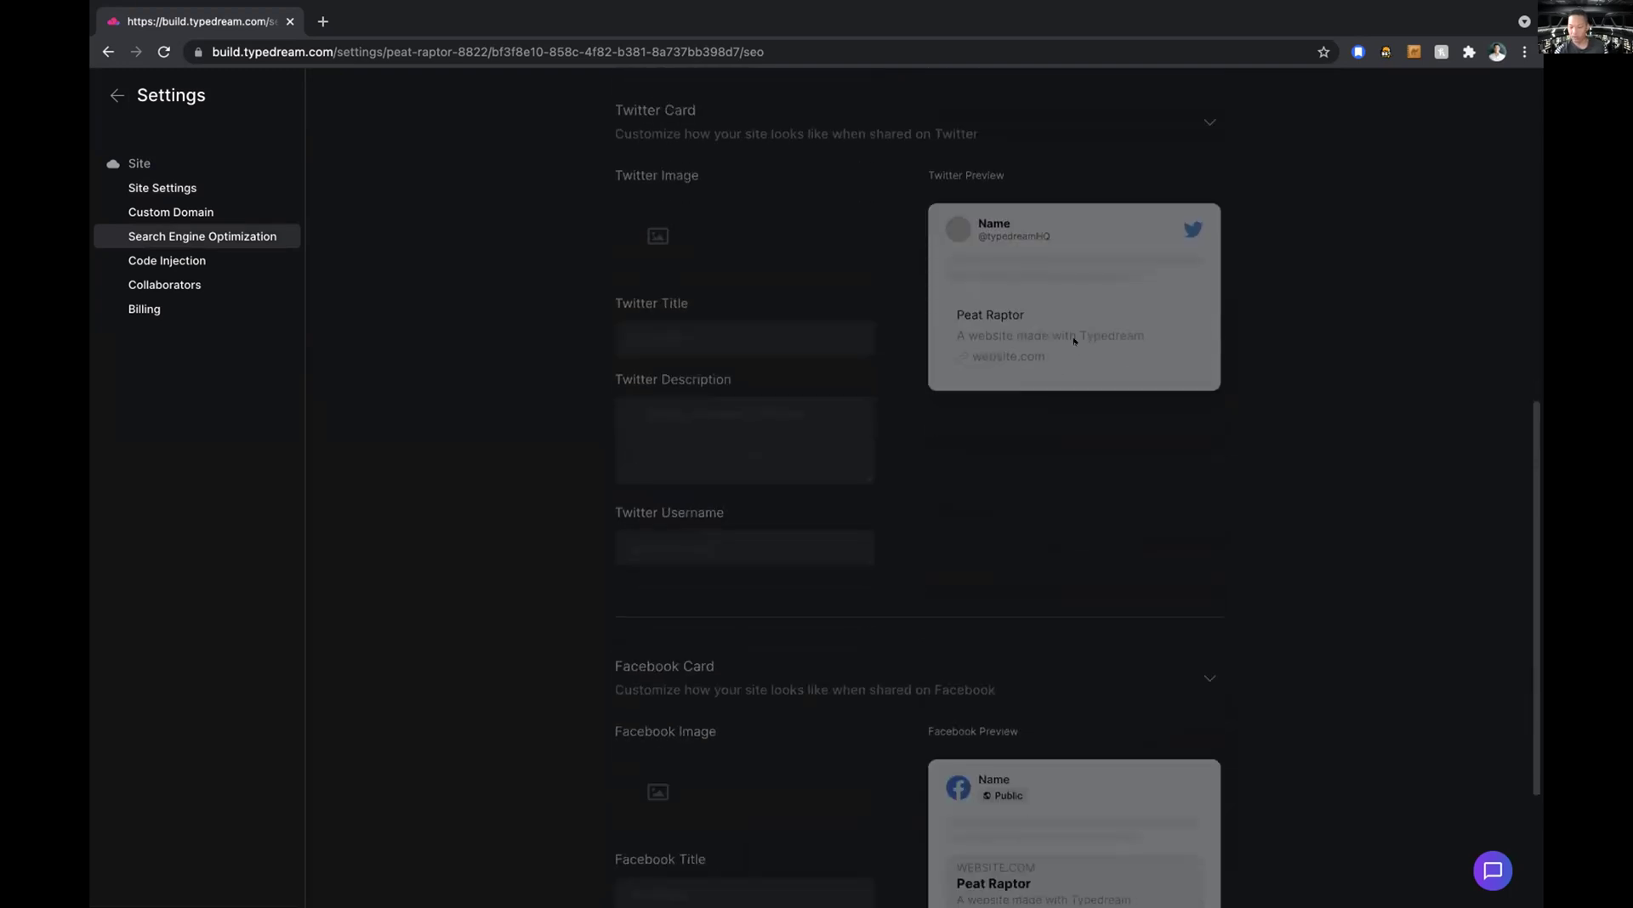
pyautogui.scroll(-3, 1065, 337)
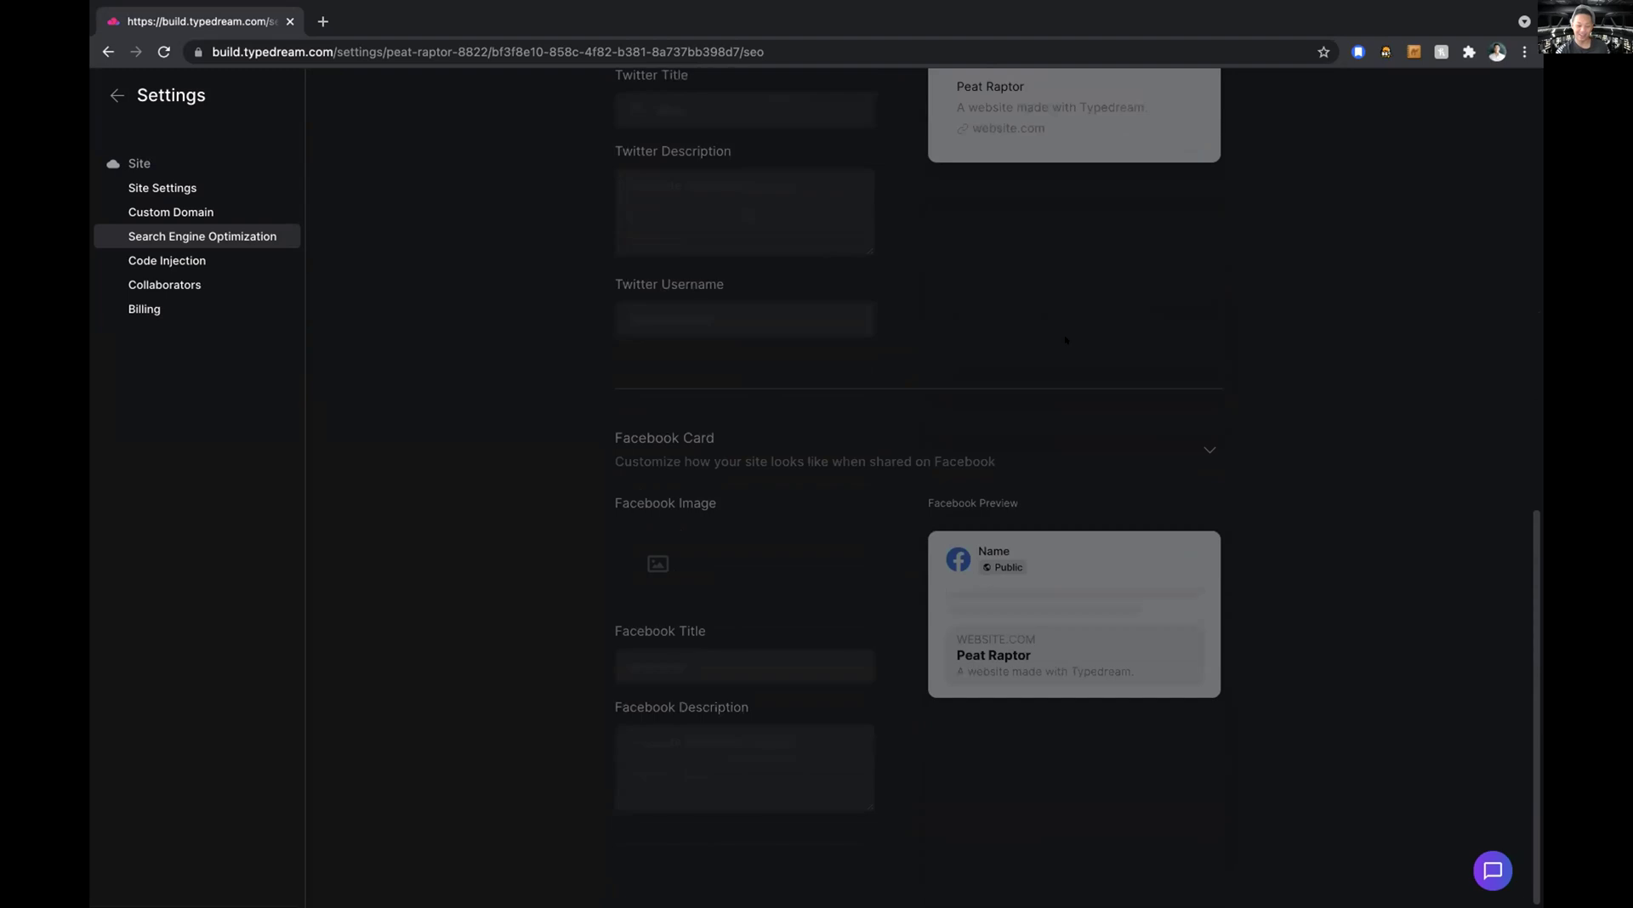
# Review the code injection settings for site header and body, and look briefly at the support chat.
pyautogui.click(219, 266)
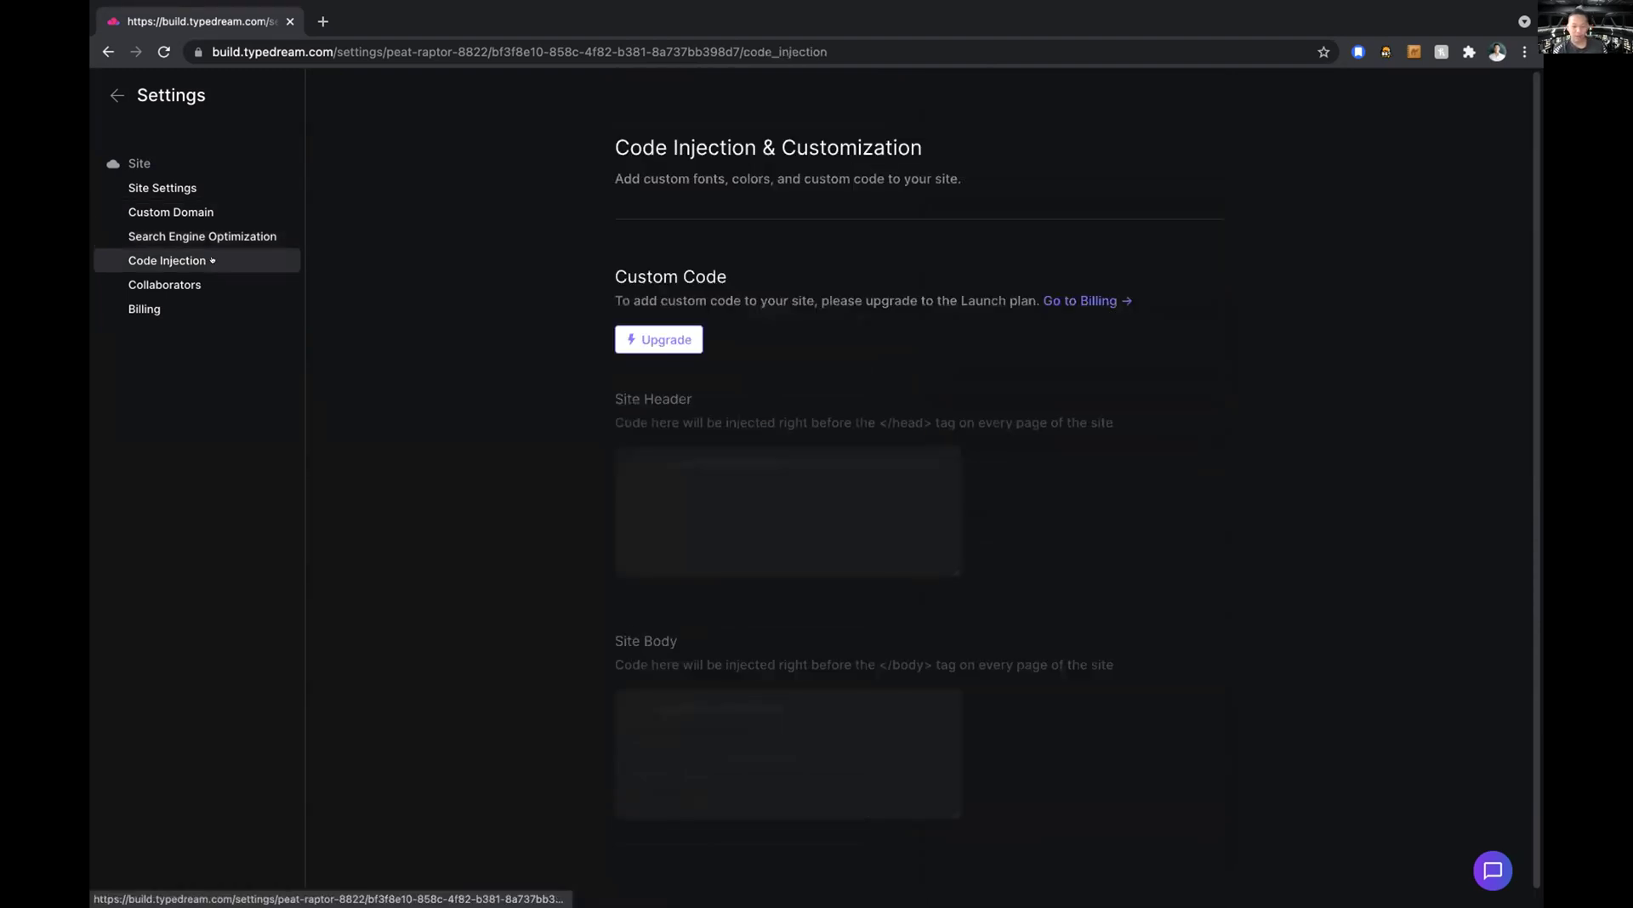
pyautogui.scroll(-1, 1163, 475)
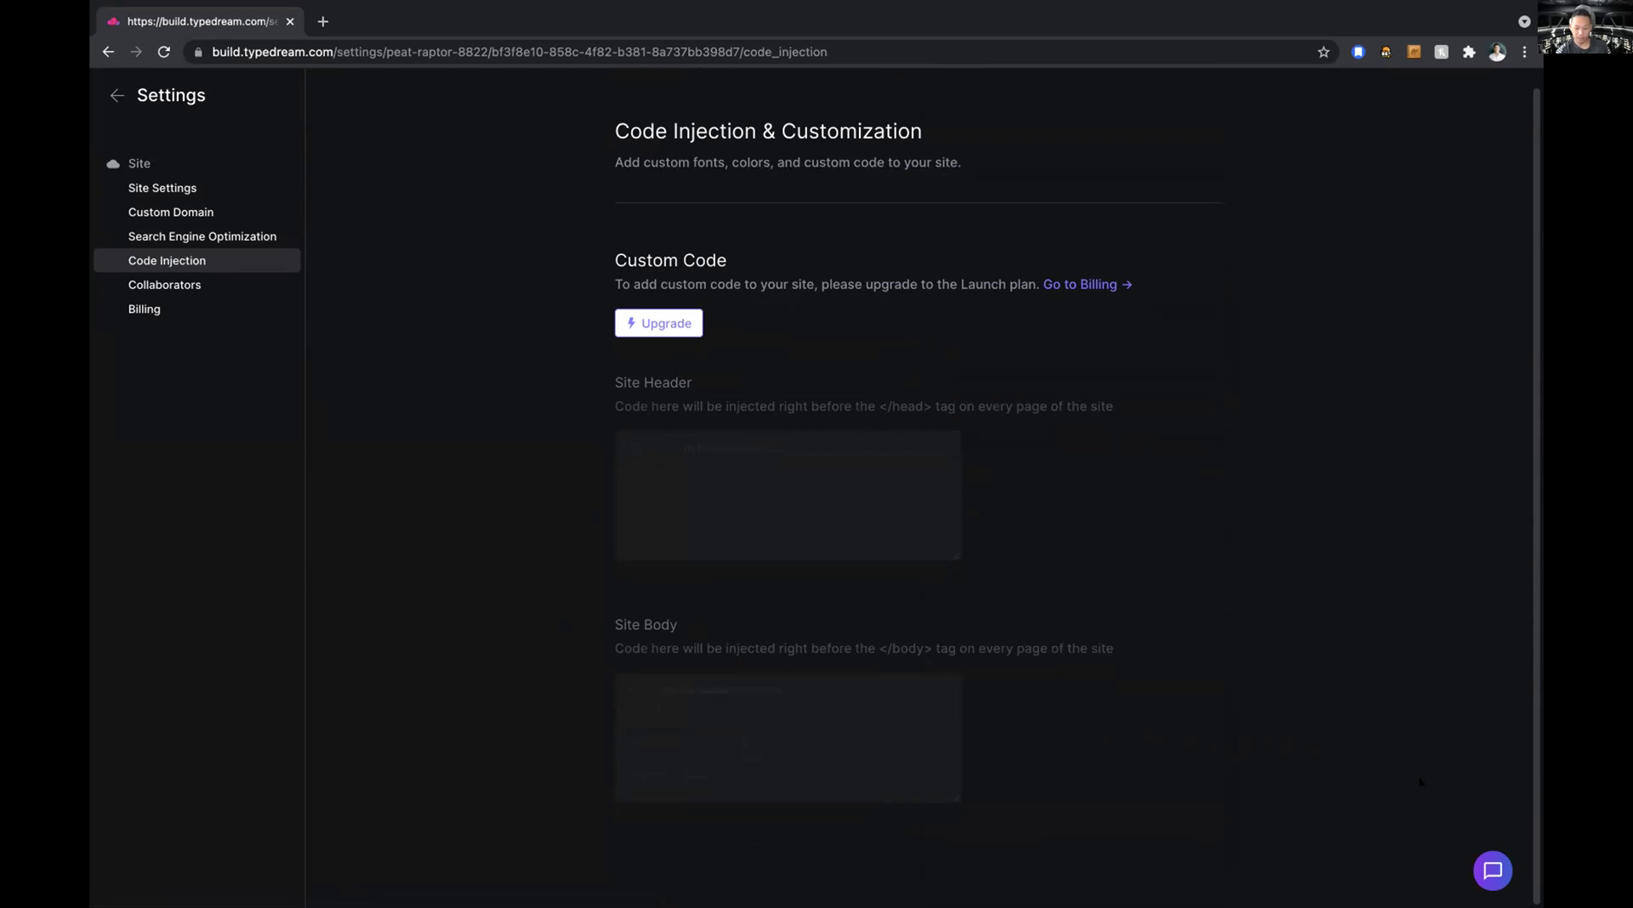
pyautogui.click(1484, 865)
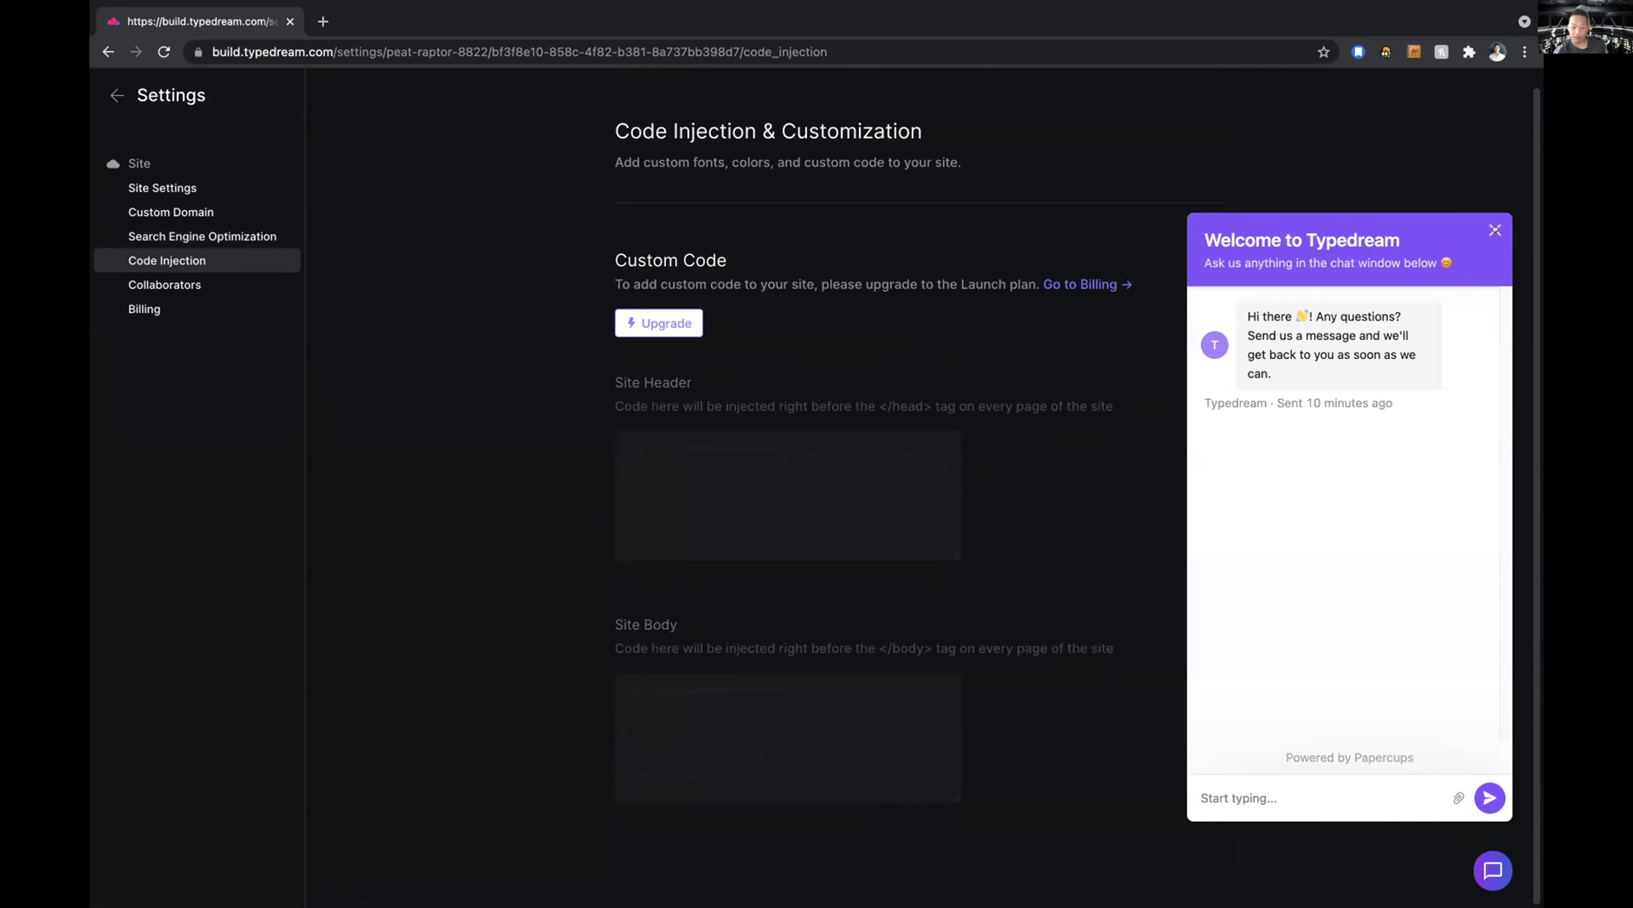
pyautogui.click(1495, 230)
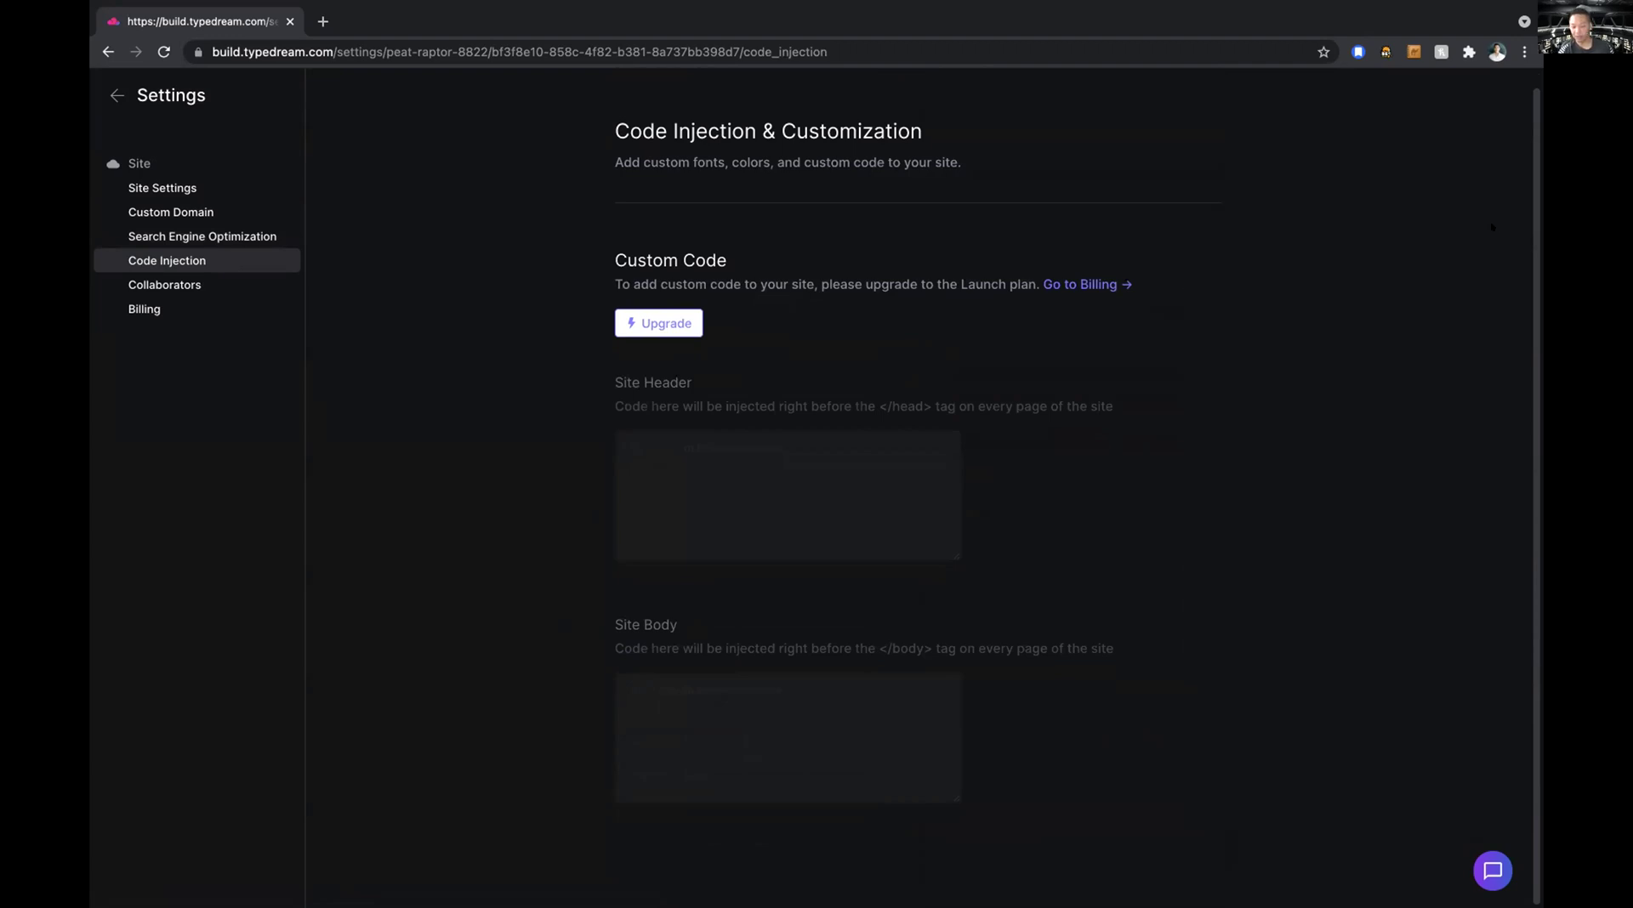
# Check the collaborator management and compare the Free and Launch billing plans, closing the settings when done.
pyautogui.click(225, 275)
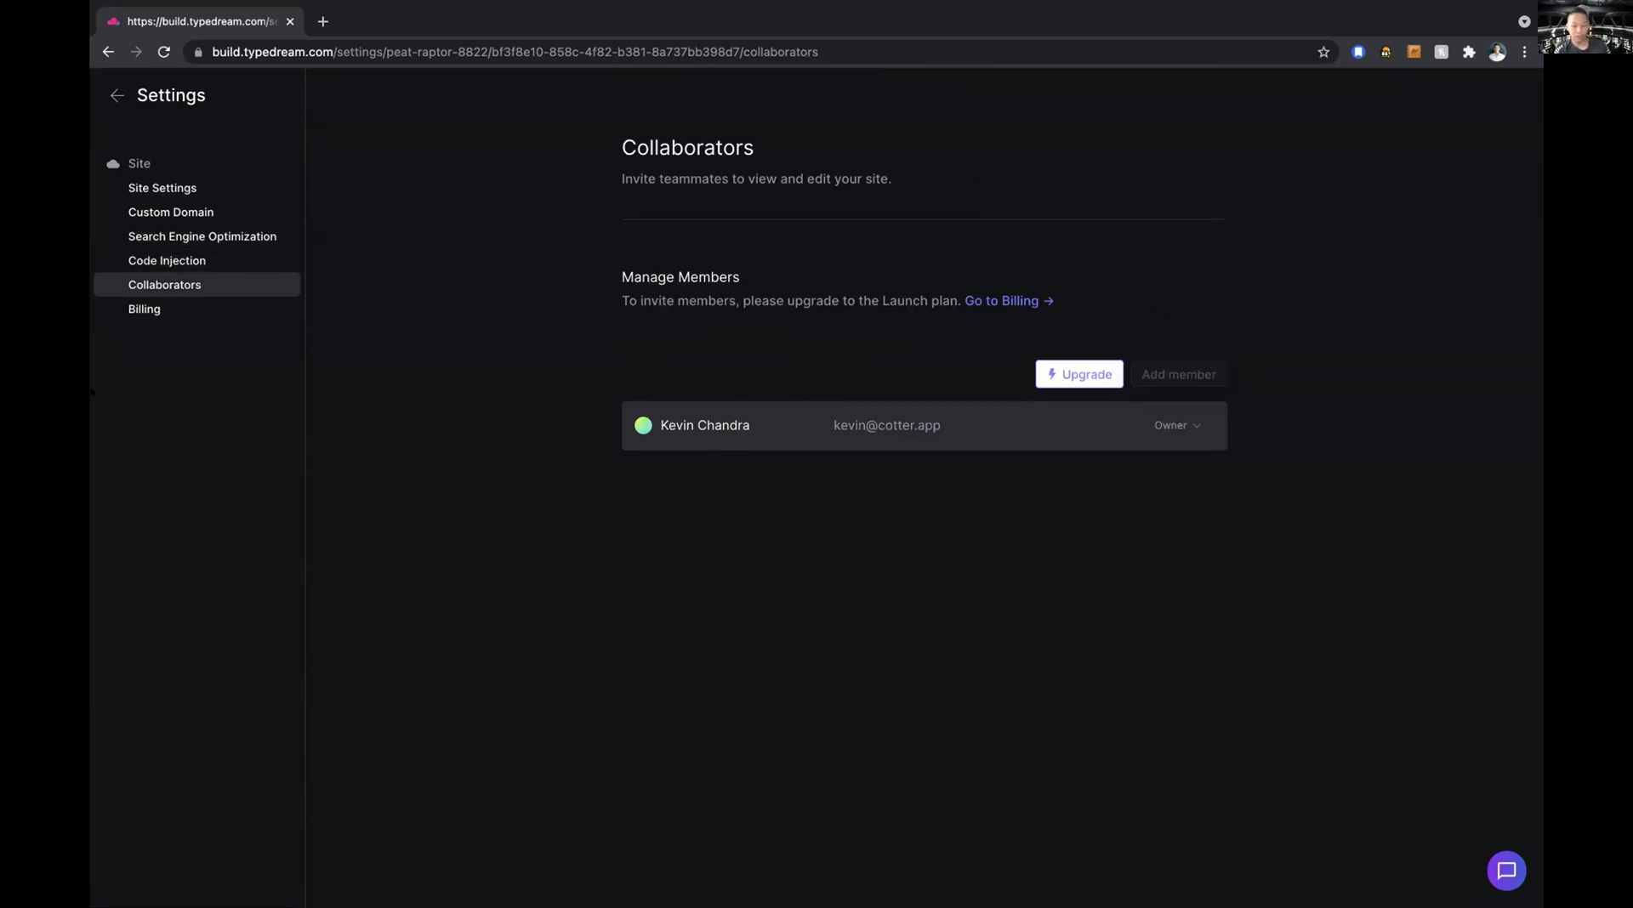
pyautogui.click(180, 310)
pyautogui.scroll(-2, 770, 412)
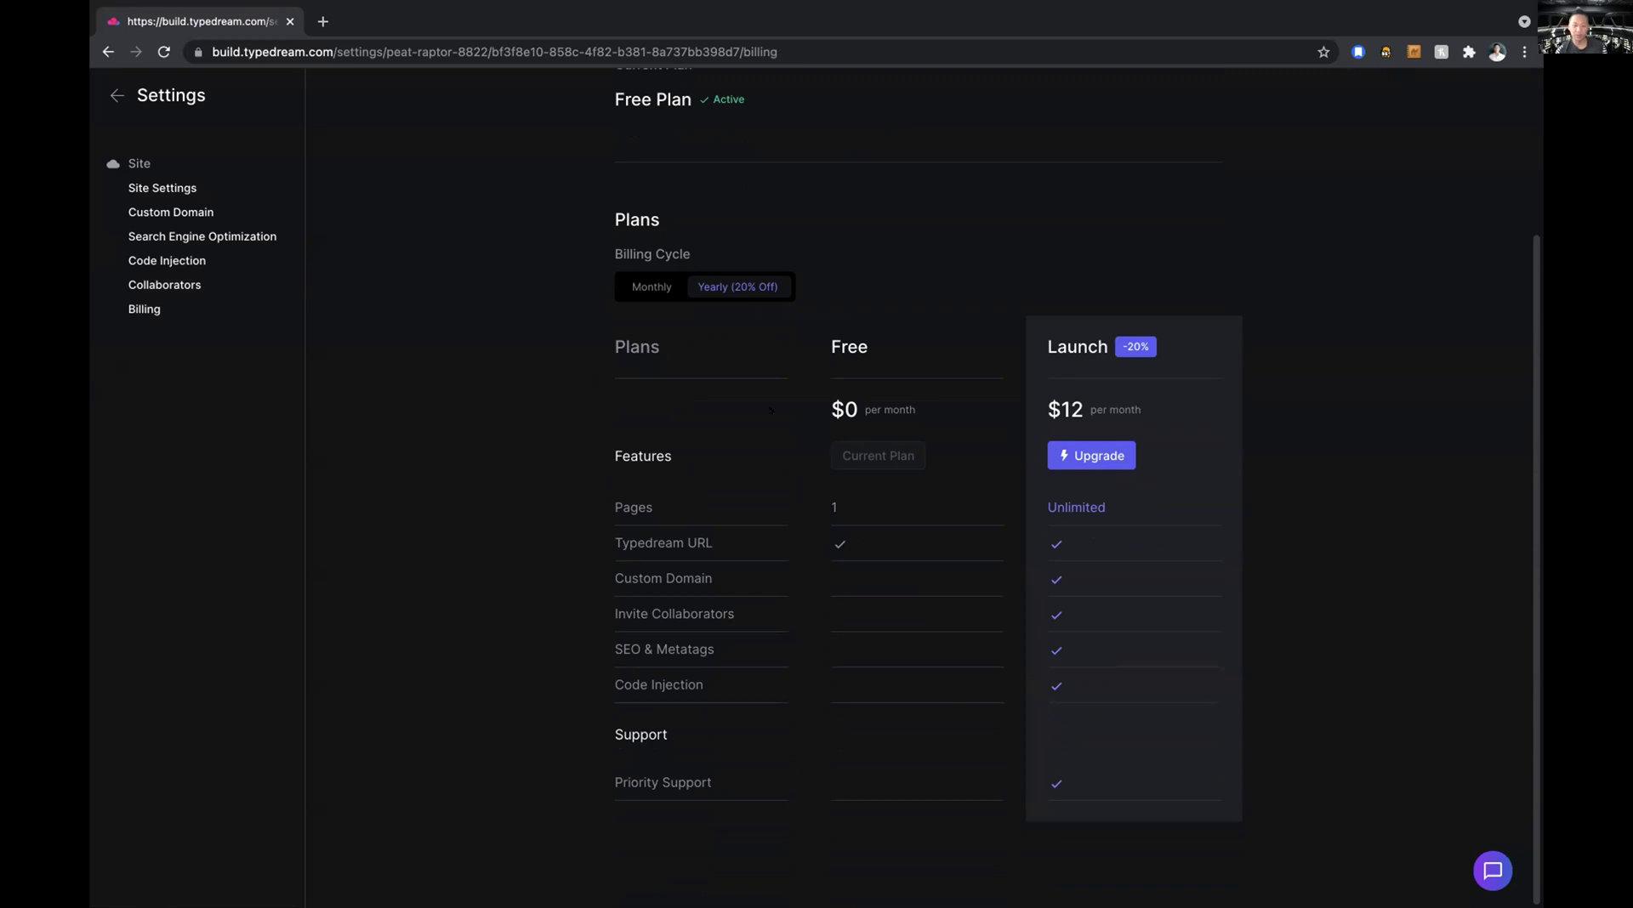
pyautogui.click(116, 96)
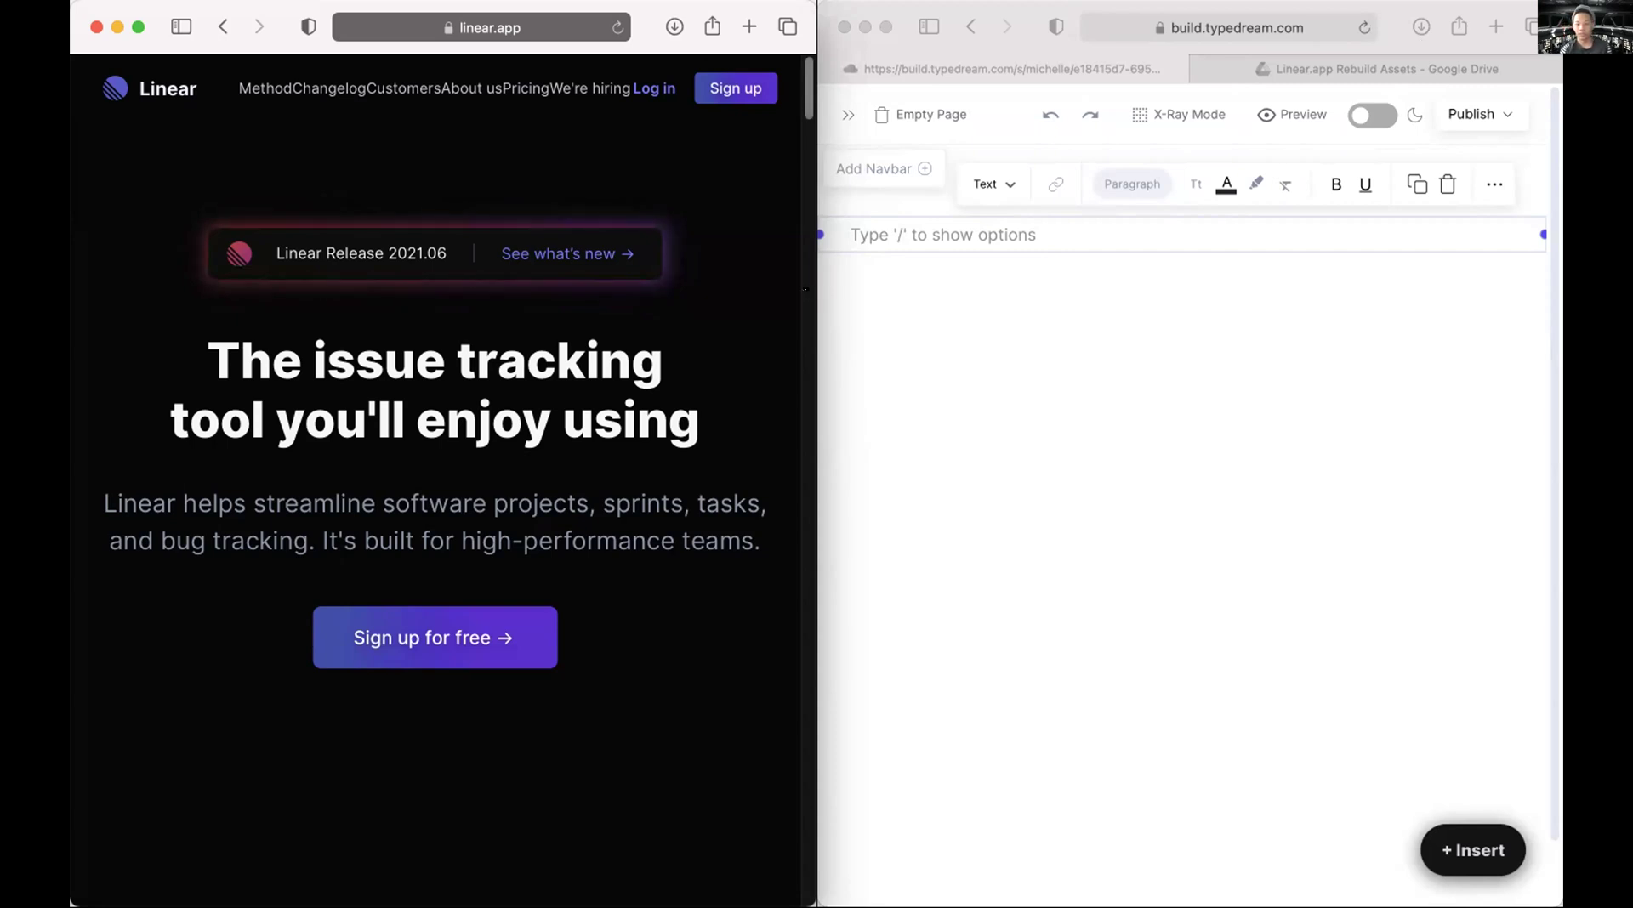
# Examine the Linear landing page's hero, customer logos and feature cards as the reference for the rebuild.
pyautogui.scroll(-10, 705, 440)
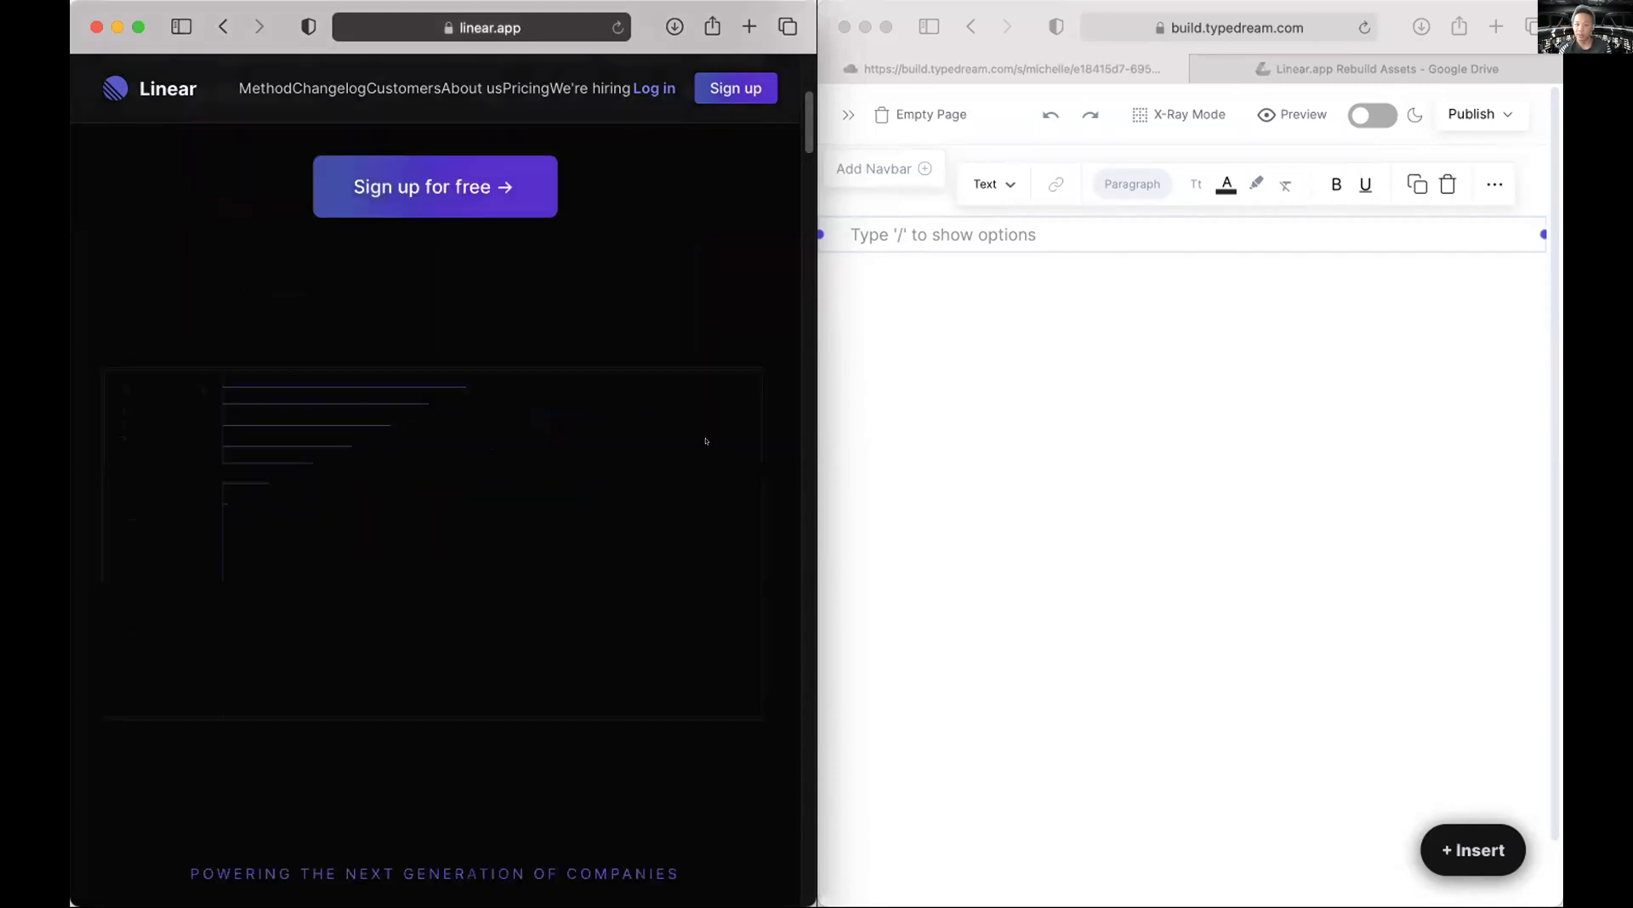
pyautogui.scroll(-15, 705, 441)
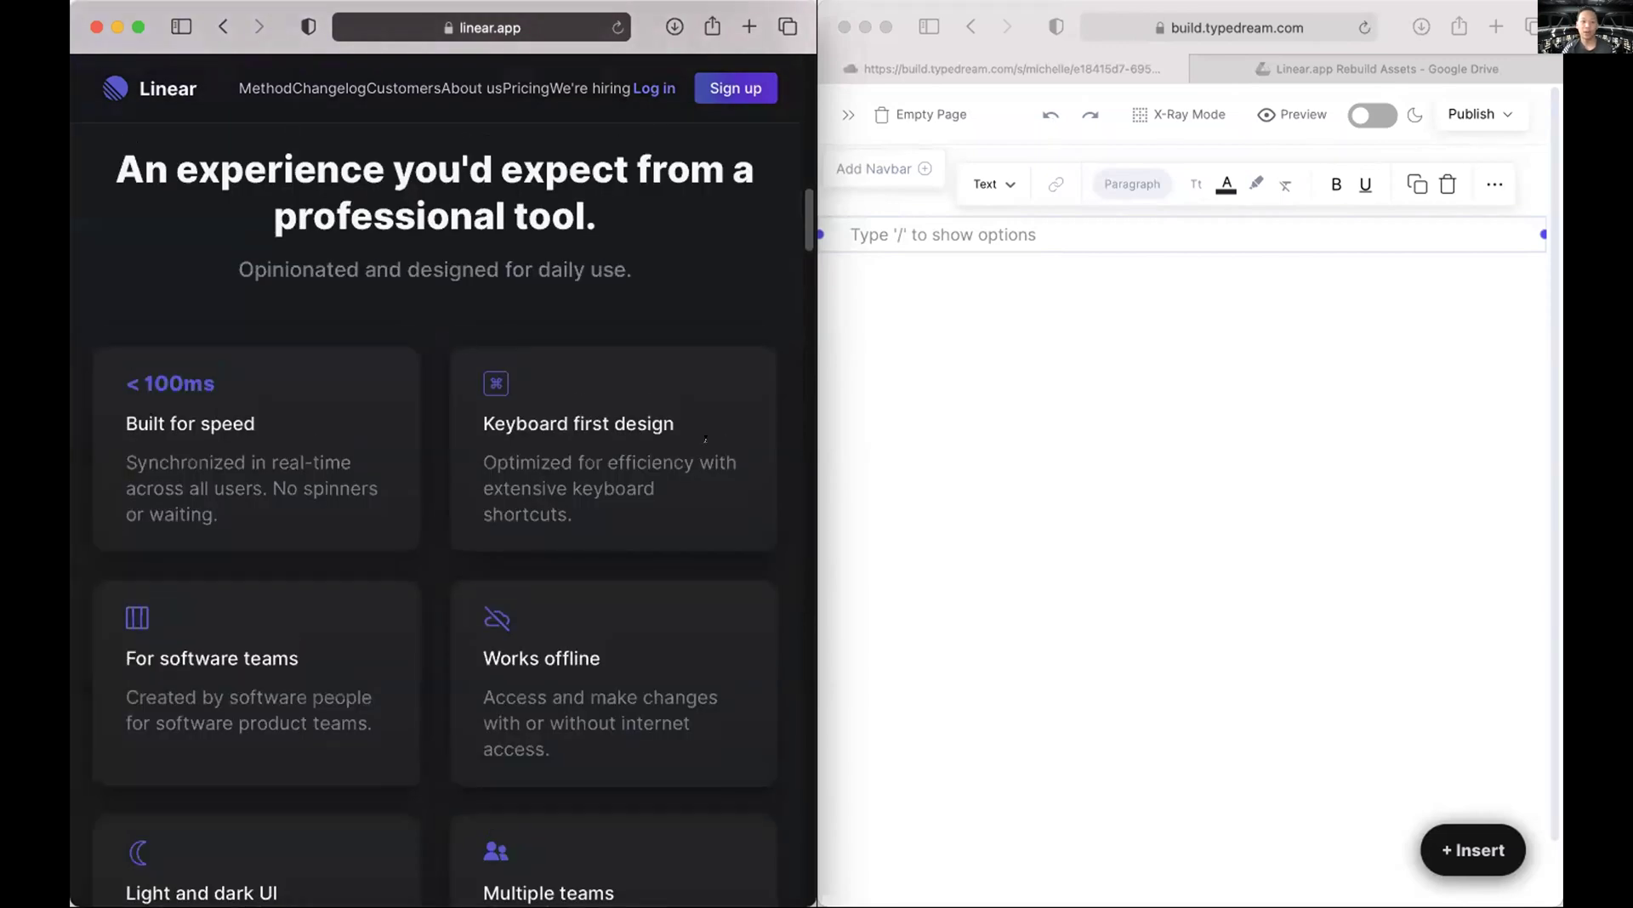
pyautogui.scroll(20, 706, 451)
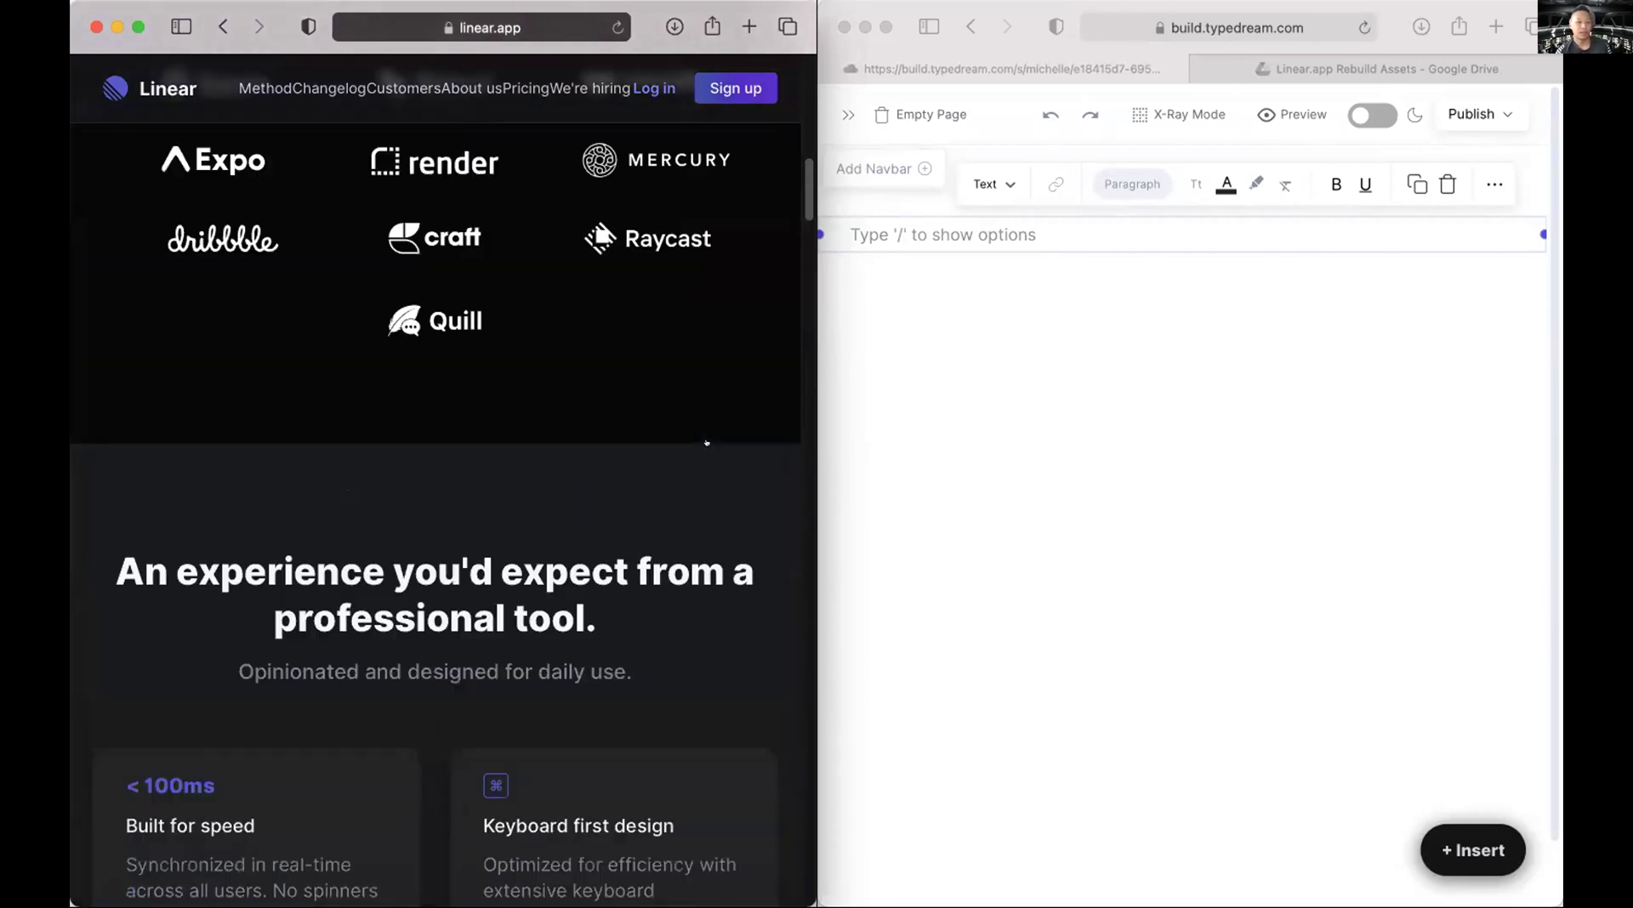
pyautogui.click(974, 239)
pyautogui.moveTo(876, 169); pyautogui.dragTo(887, 189)
pyautogui.click(1240, 189)
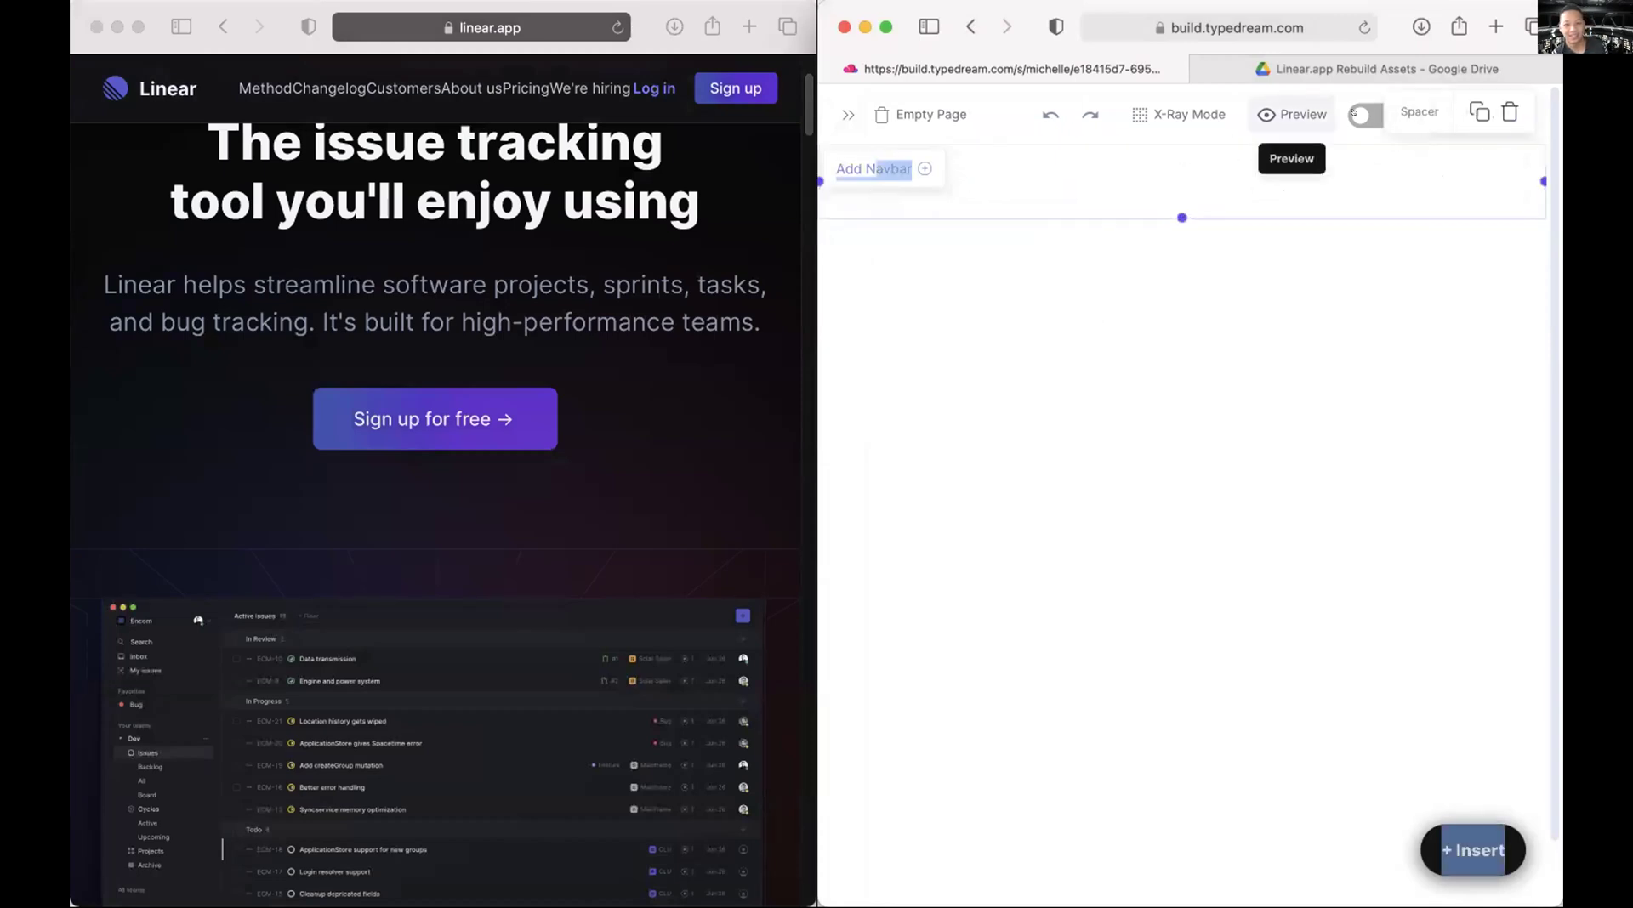
# Switch the page to dark mode and add a navbar.
pyautogui.click(1357, 113)
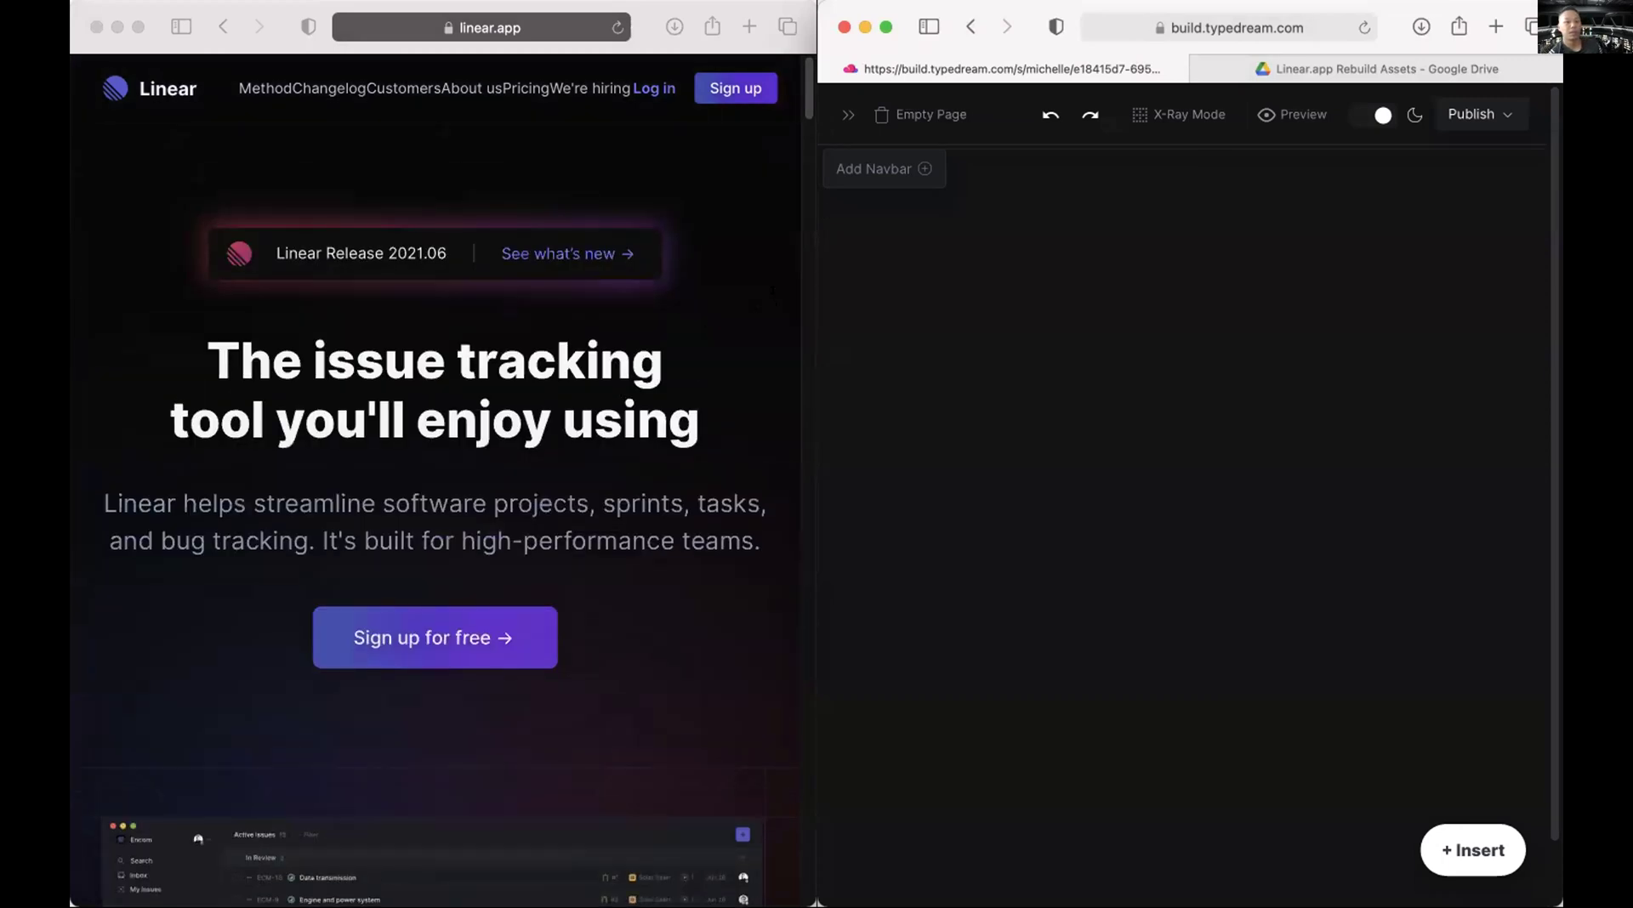
pyautogui.click(874, 170)
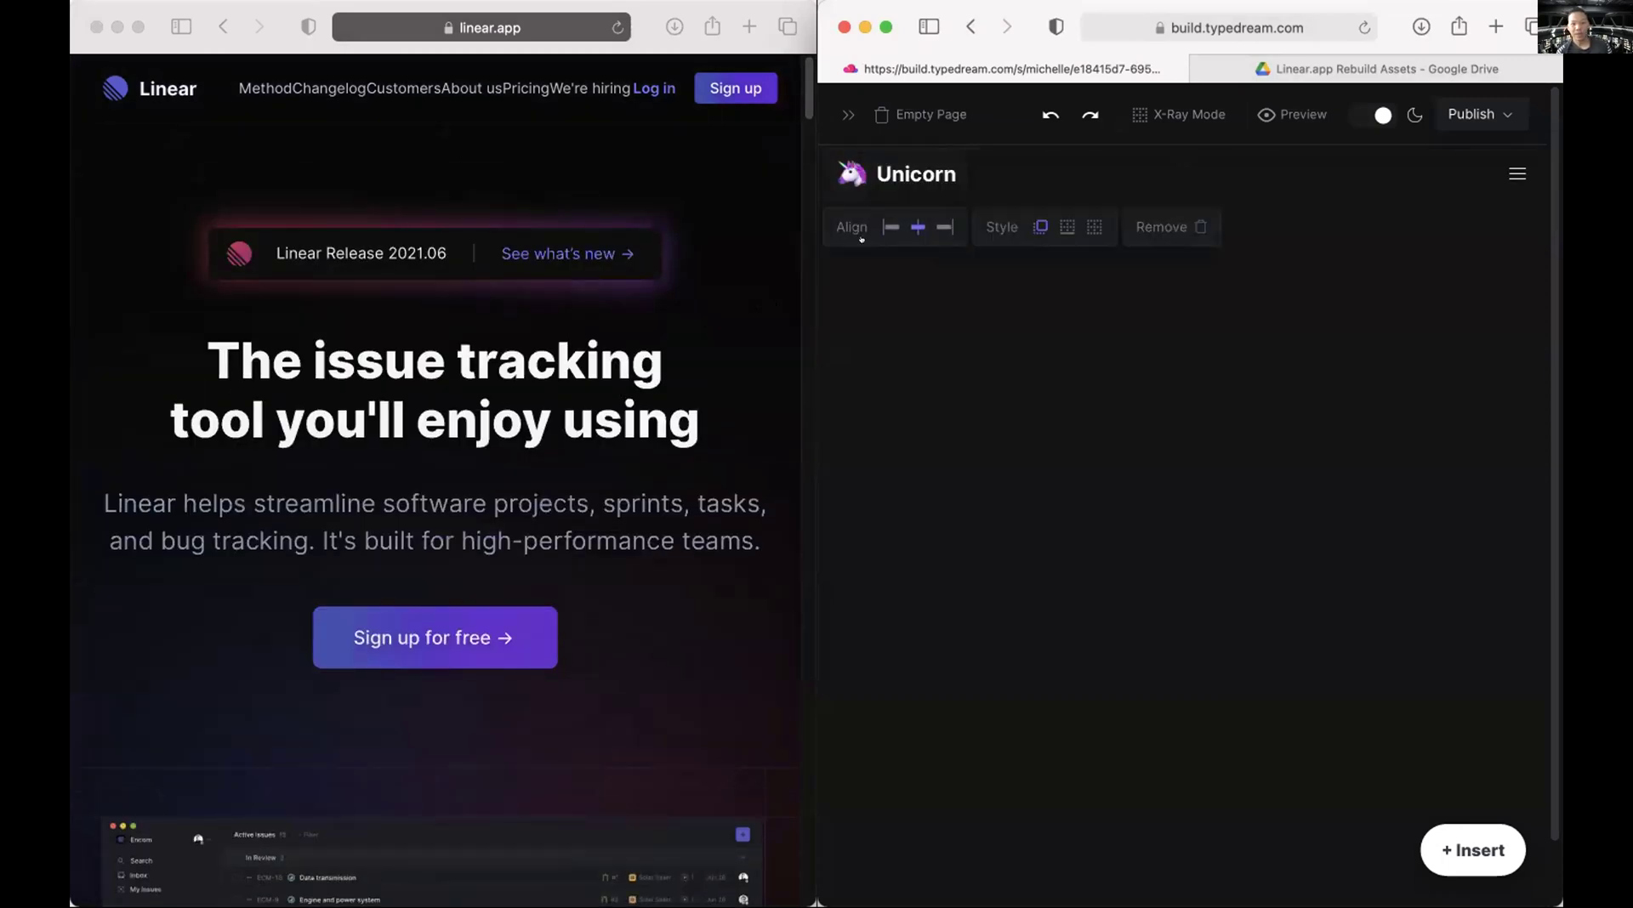
# Replace the navbar's unicorn emoji with an uploaded Linear logo image and change the navbar title to Linear.
pyautogui.click(852, 174)
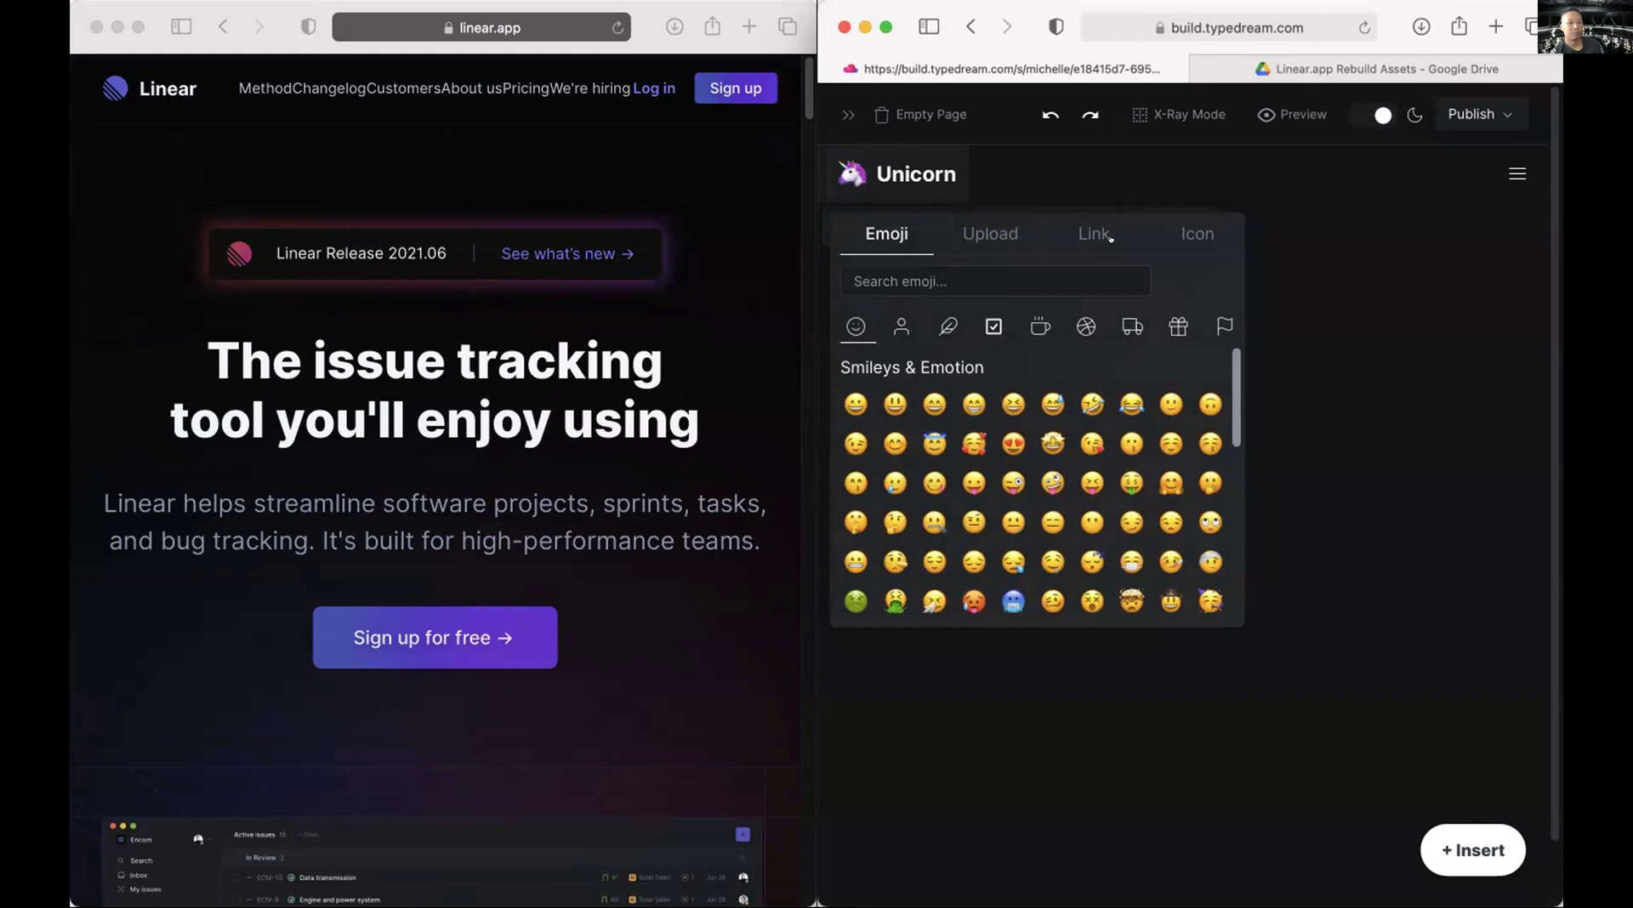
pyautogui.click(992, 234)
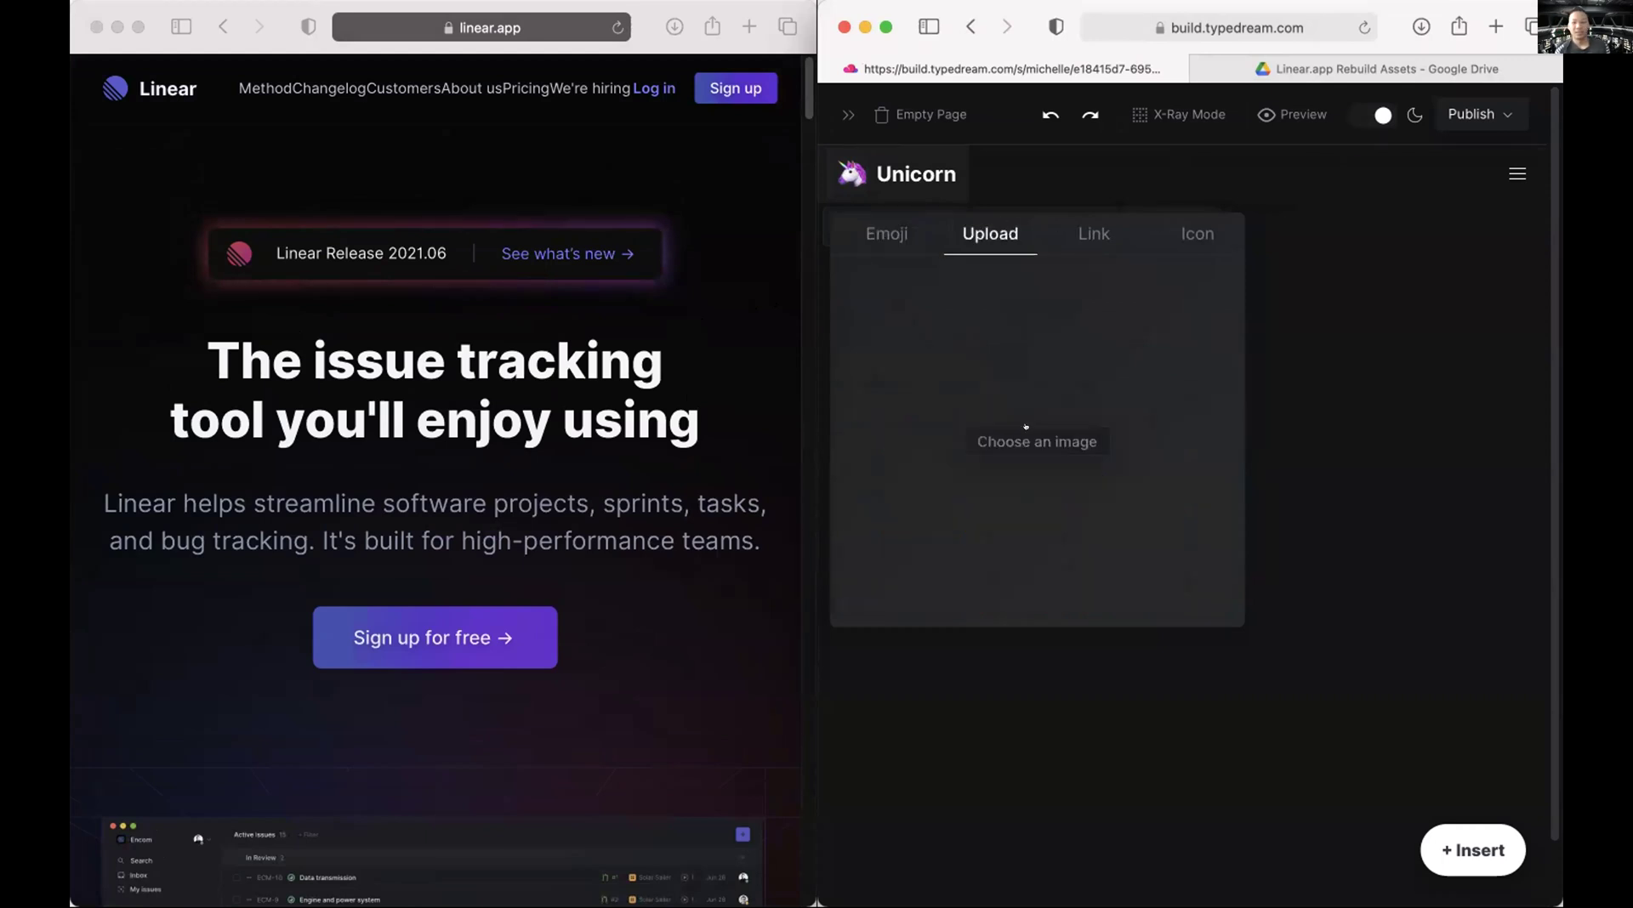
pyautogui.click(1029, 440)
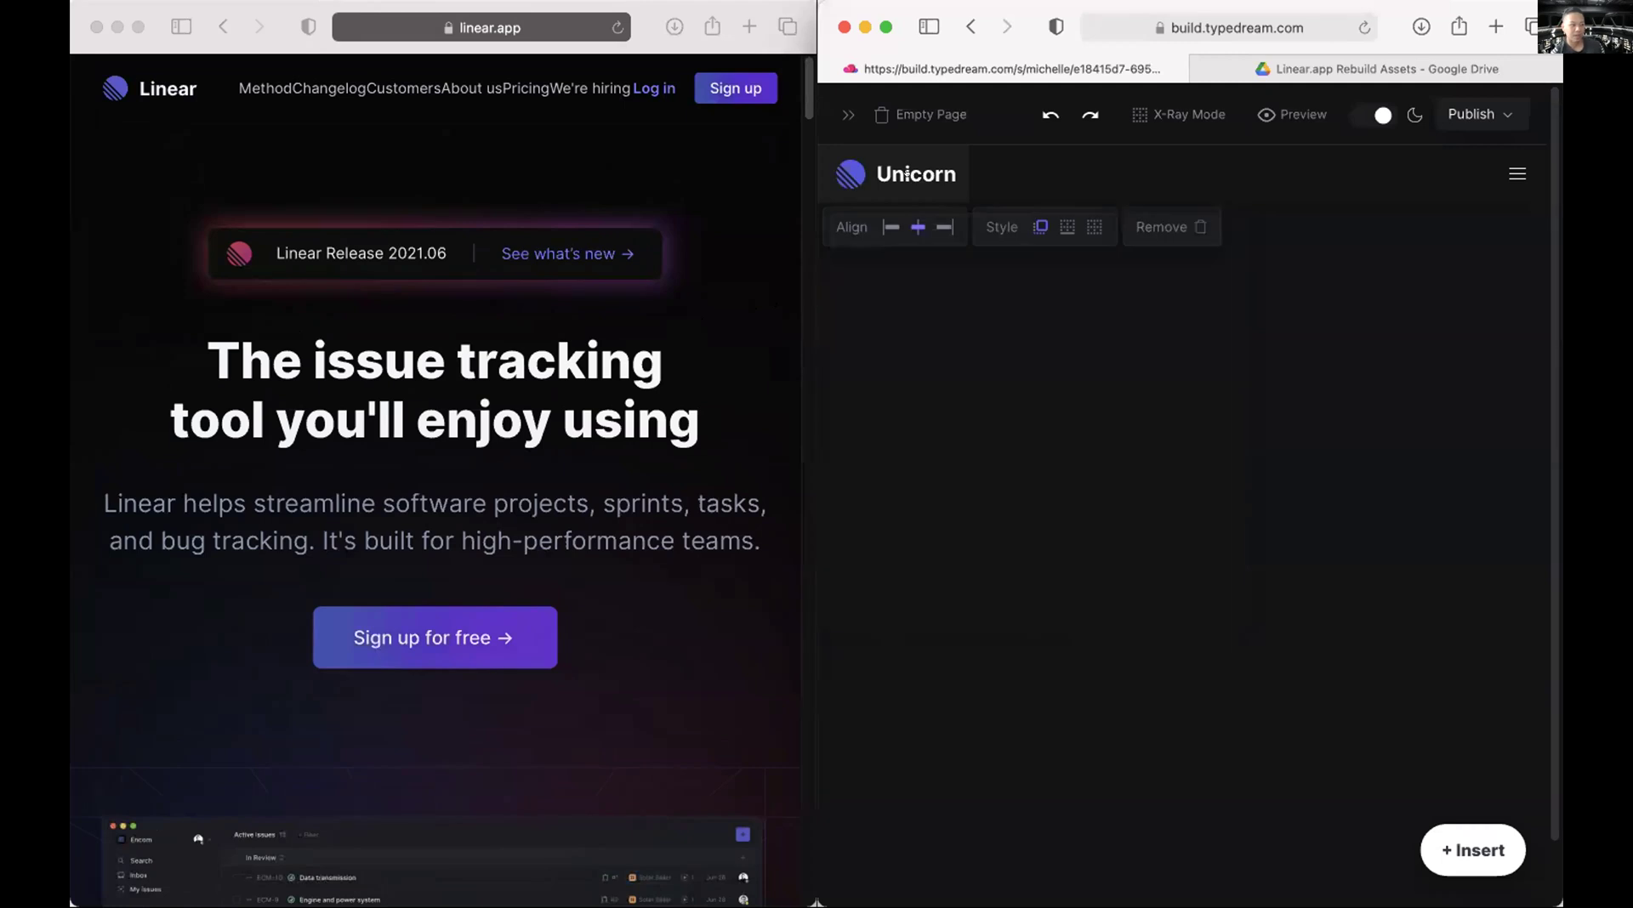
pyautogui.click(908, 174)
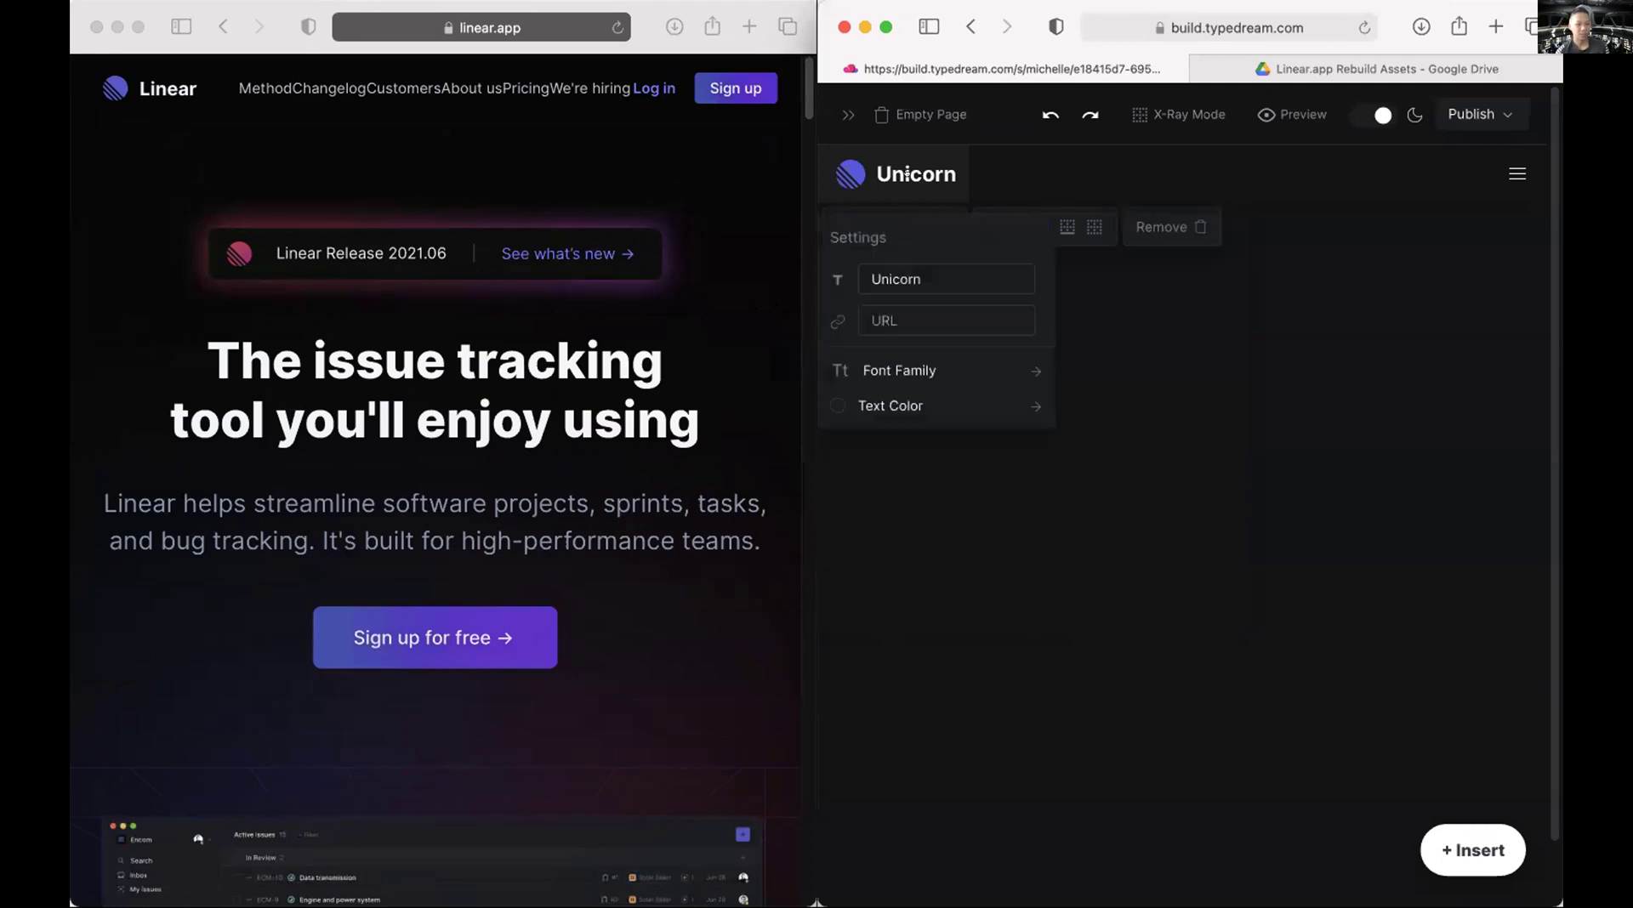
pyautogui.moveTo(934, 280); pyautogui.dragTo(854, 257)
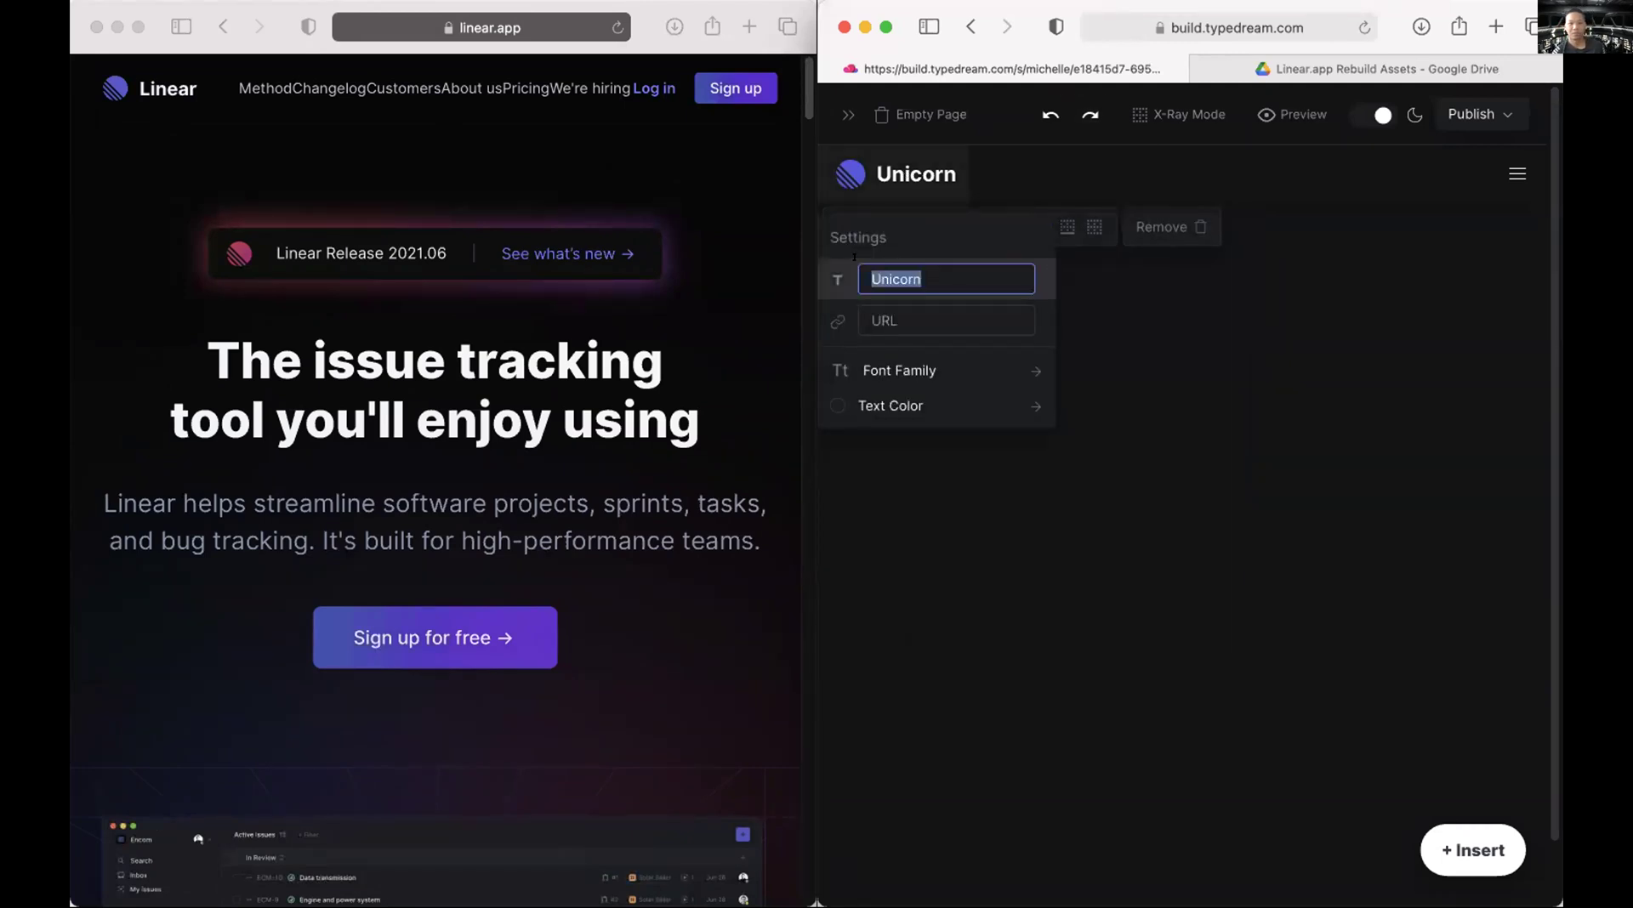
pyautogui.write('Linear')
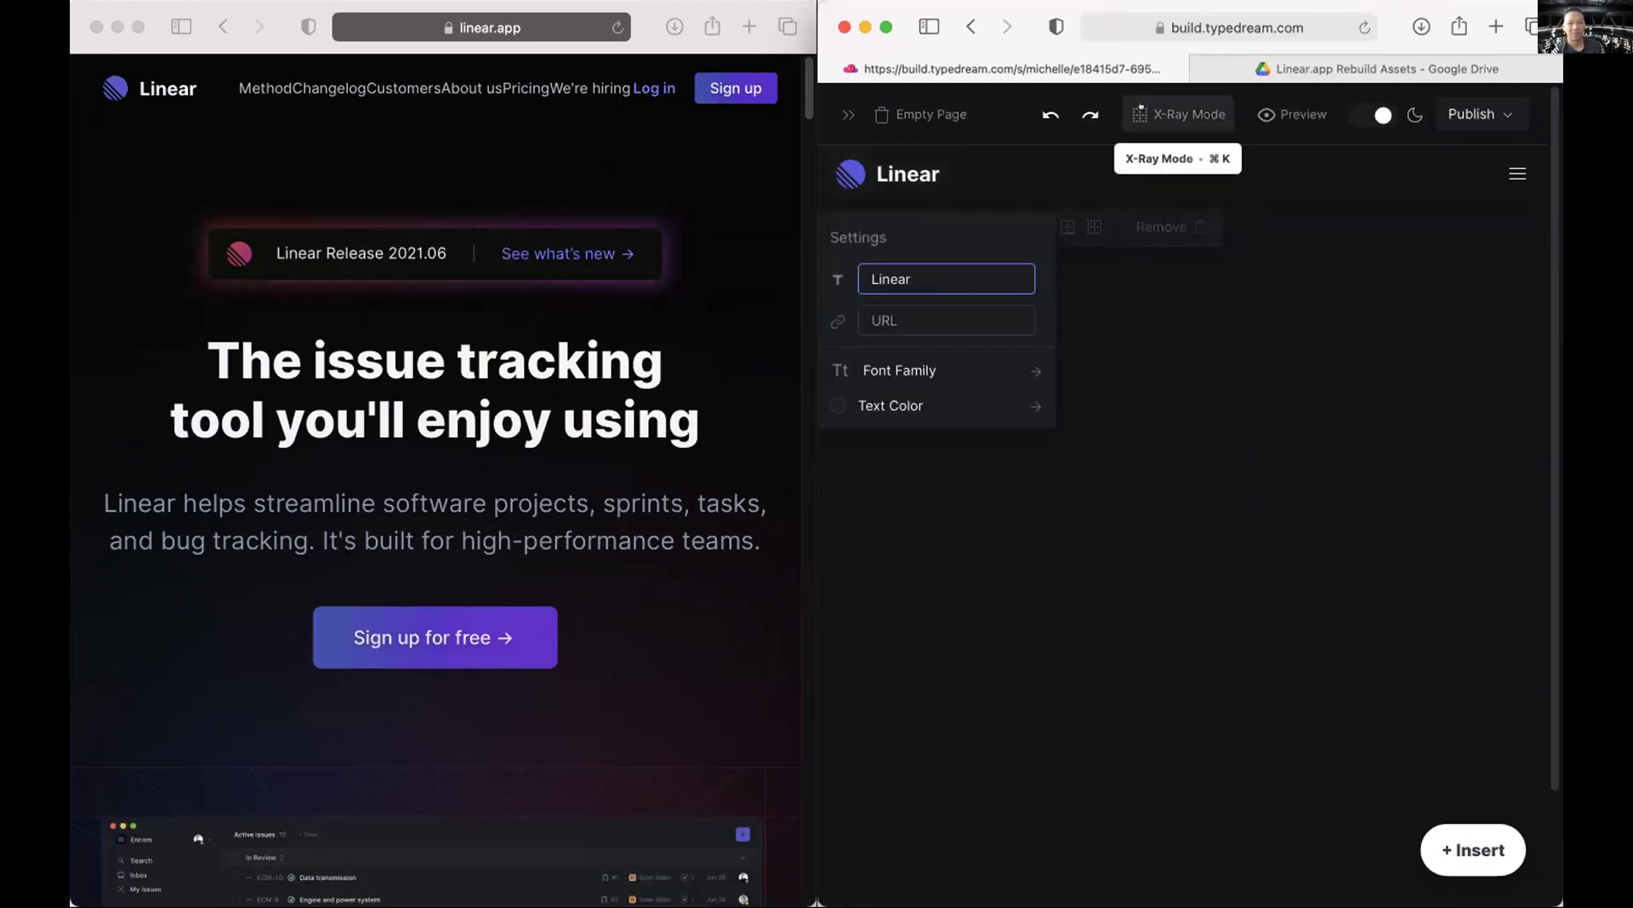
pyautogui.click(1274, 203)
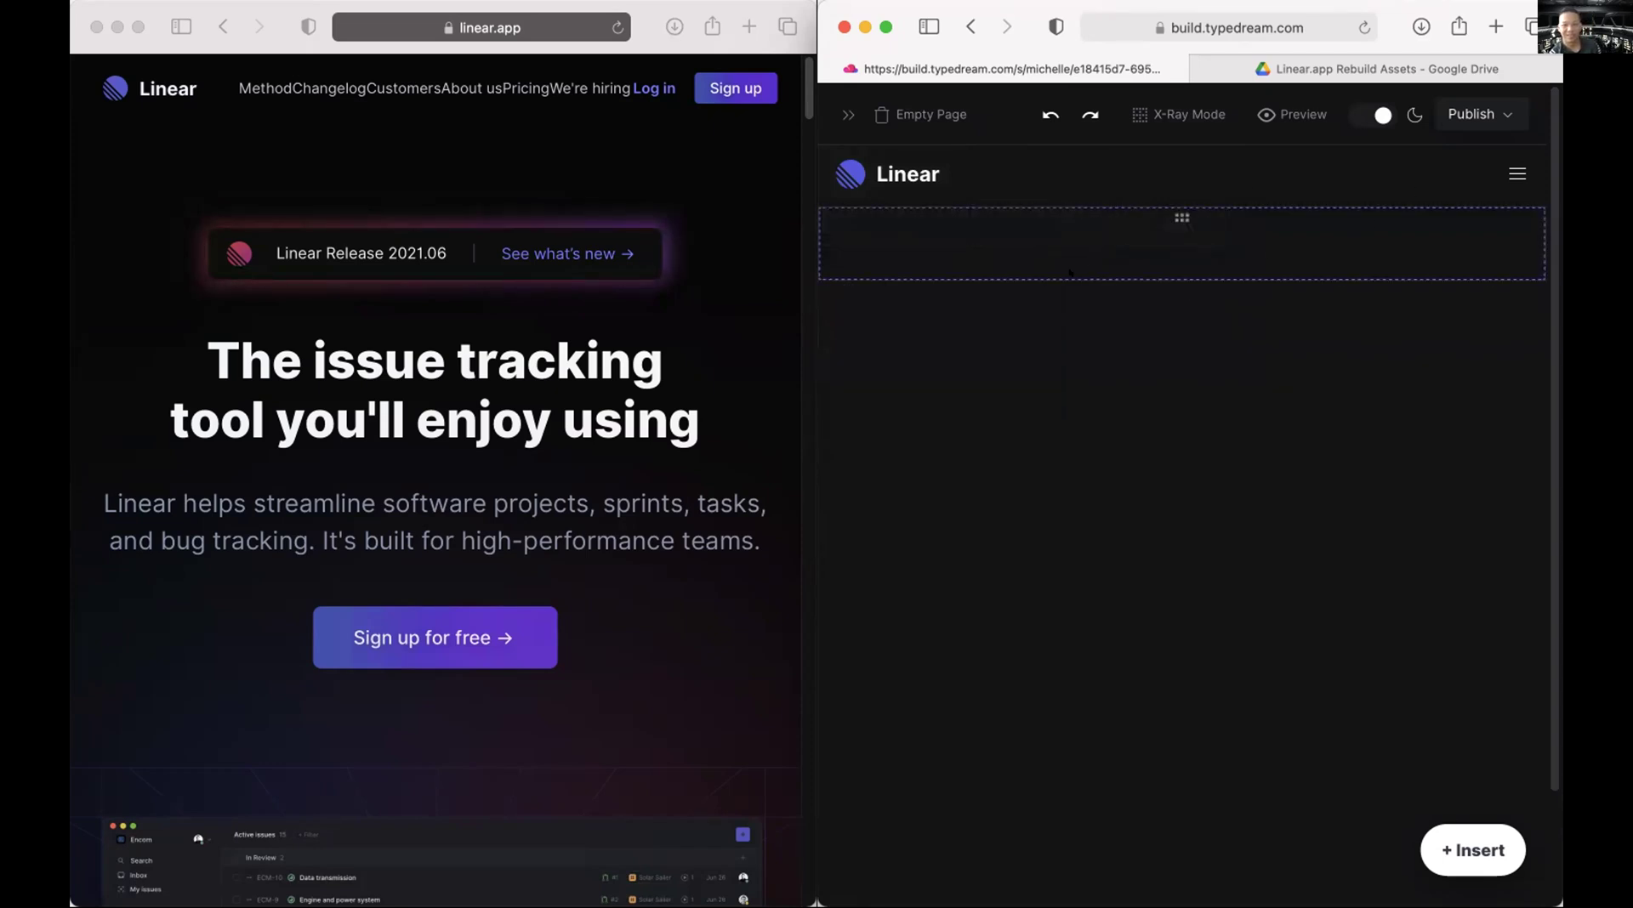
# Insert a section template below the navbar and apply the Hero design with a centred headline above a glowing dashboard image.
pyautogui.click(1068, 274)
pyautogui.write('/sec')
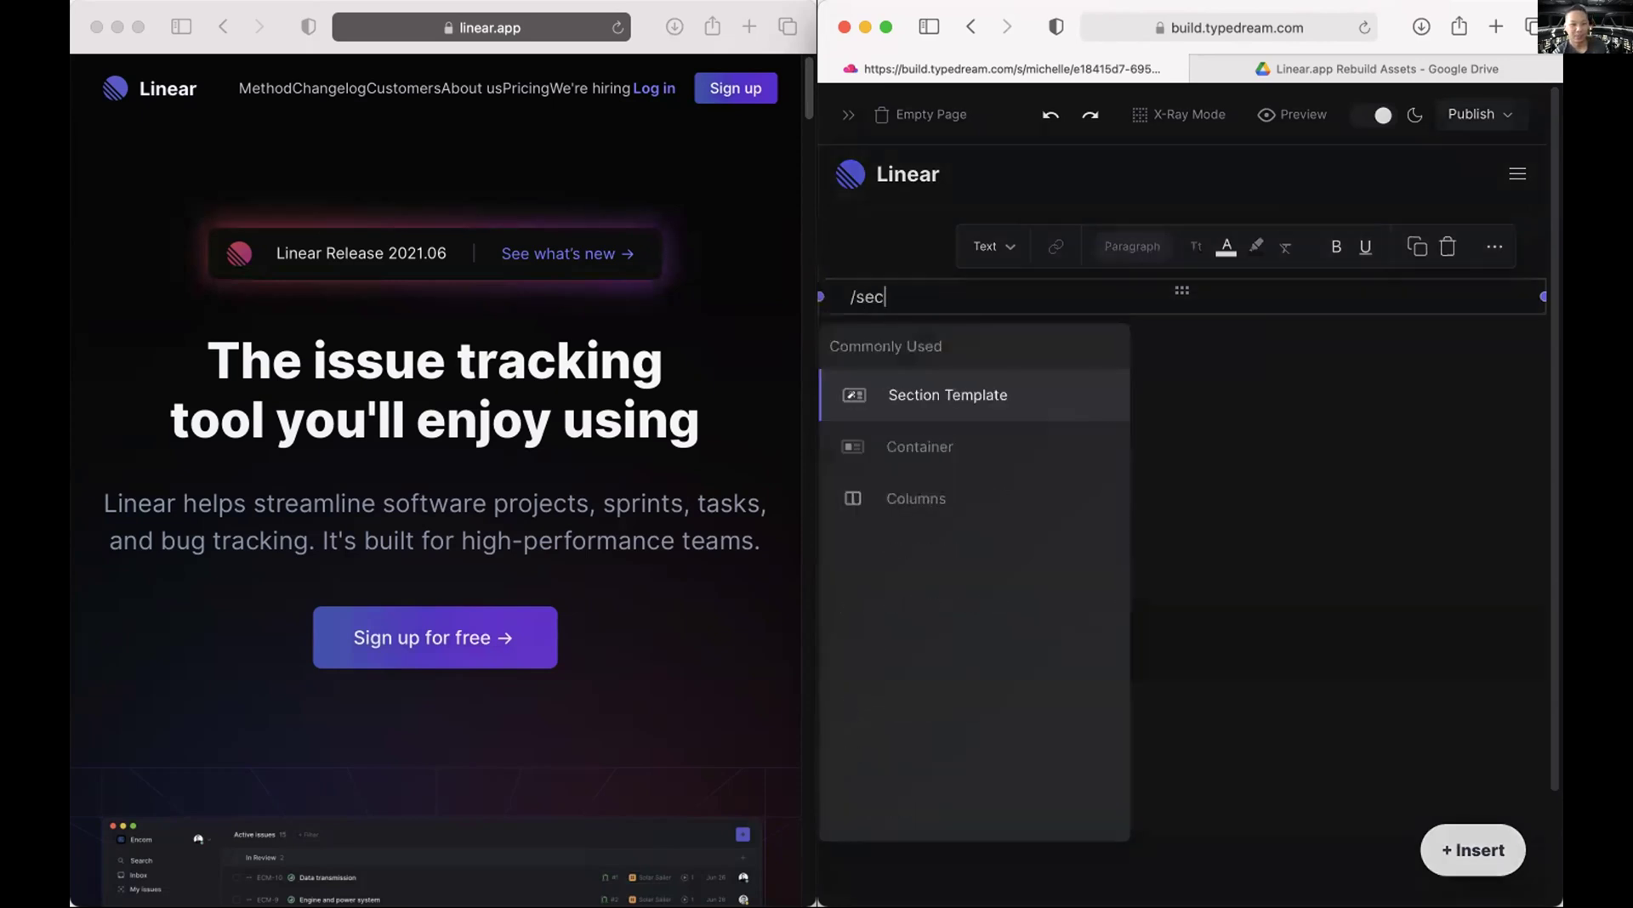
pyautogui.press('Return')
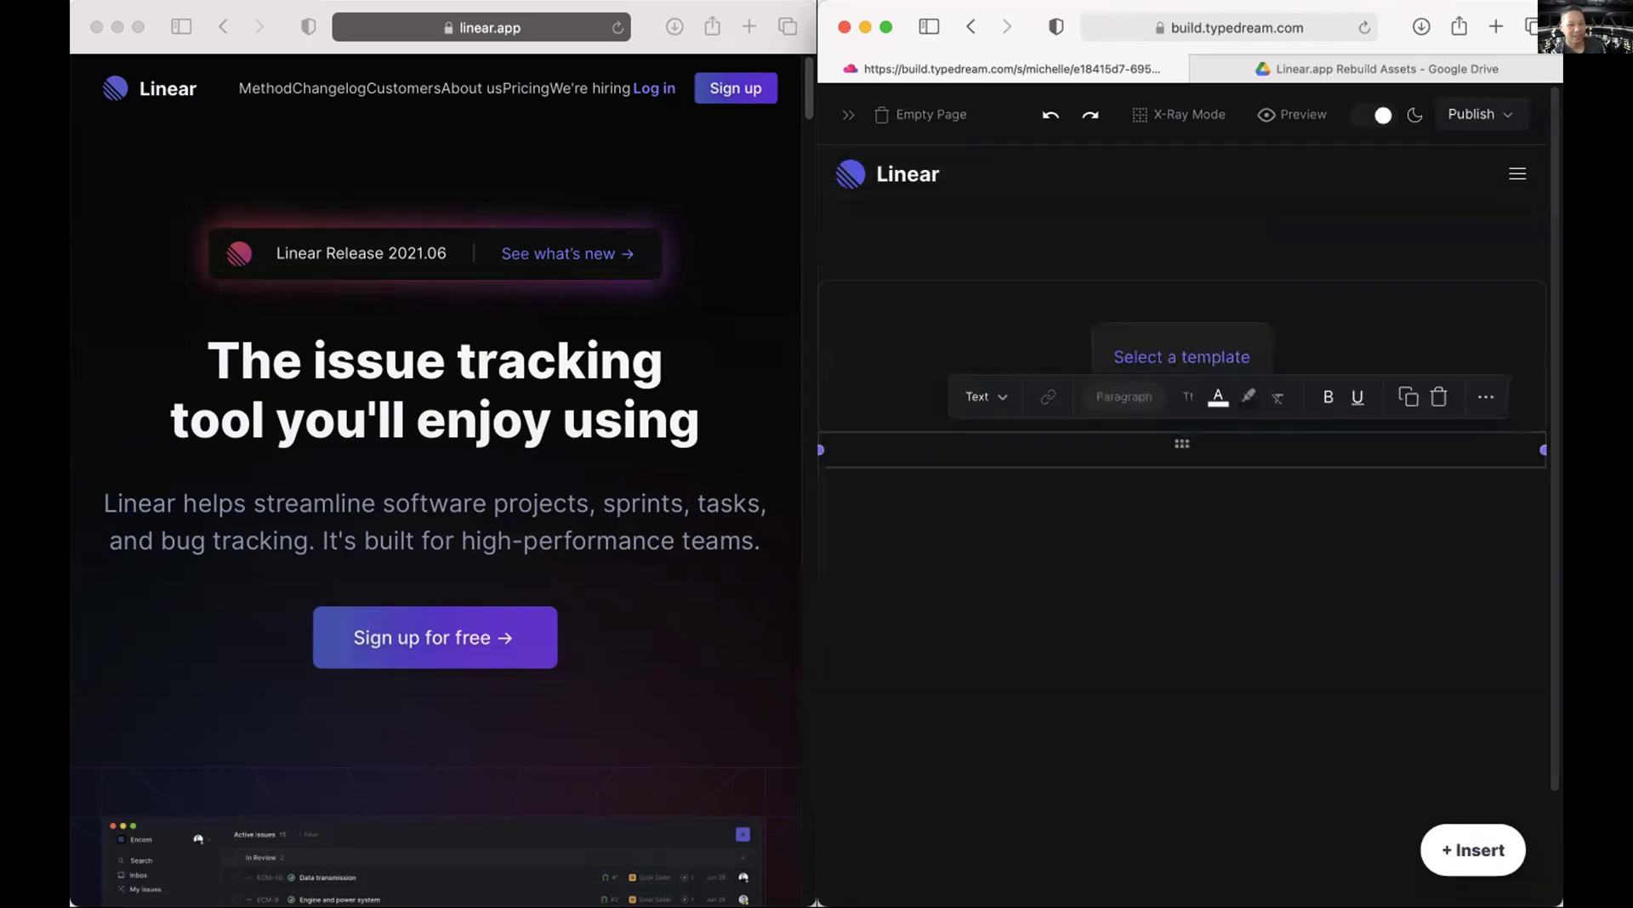
pyautogui.click(1173, 328)
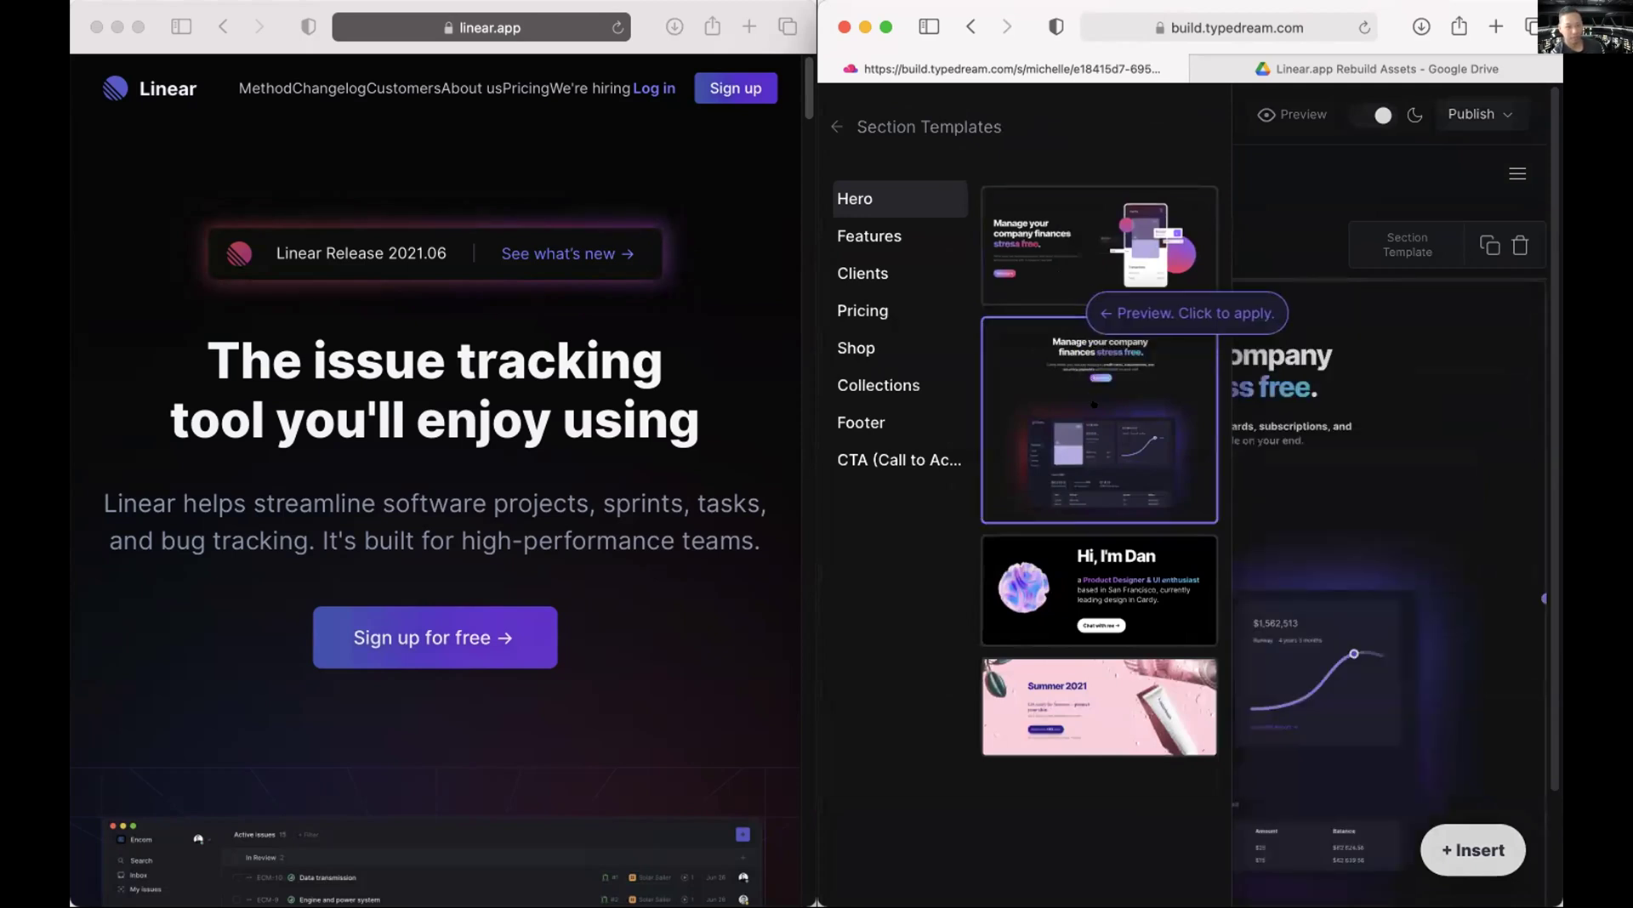
pyautogui.click(1093, 404)
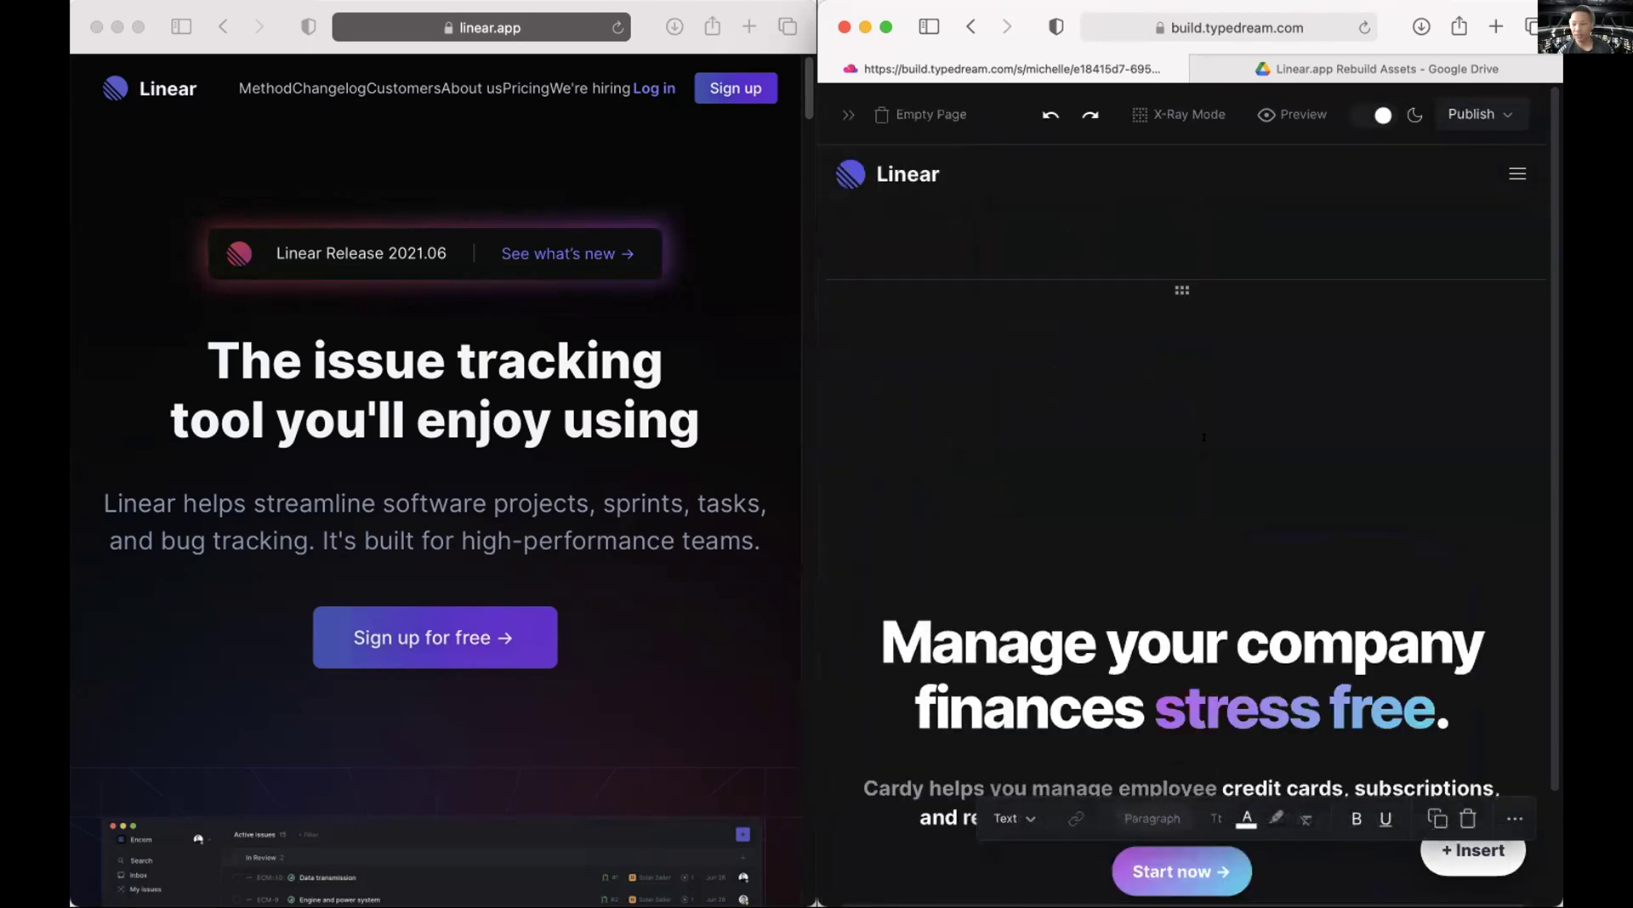
# Replace the hero heading with "The issue tracking tool you'll enjoy using" copied from the Linear page.
pyautogui.scroll(-3, 1220, 471)
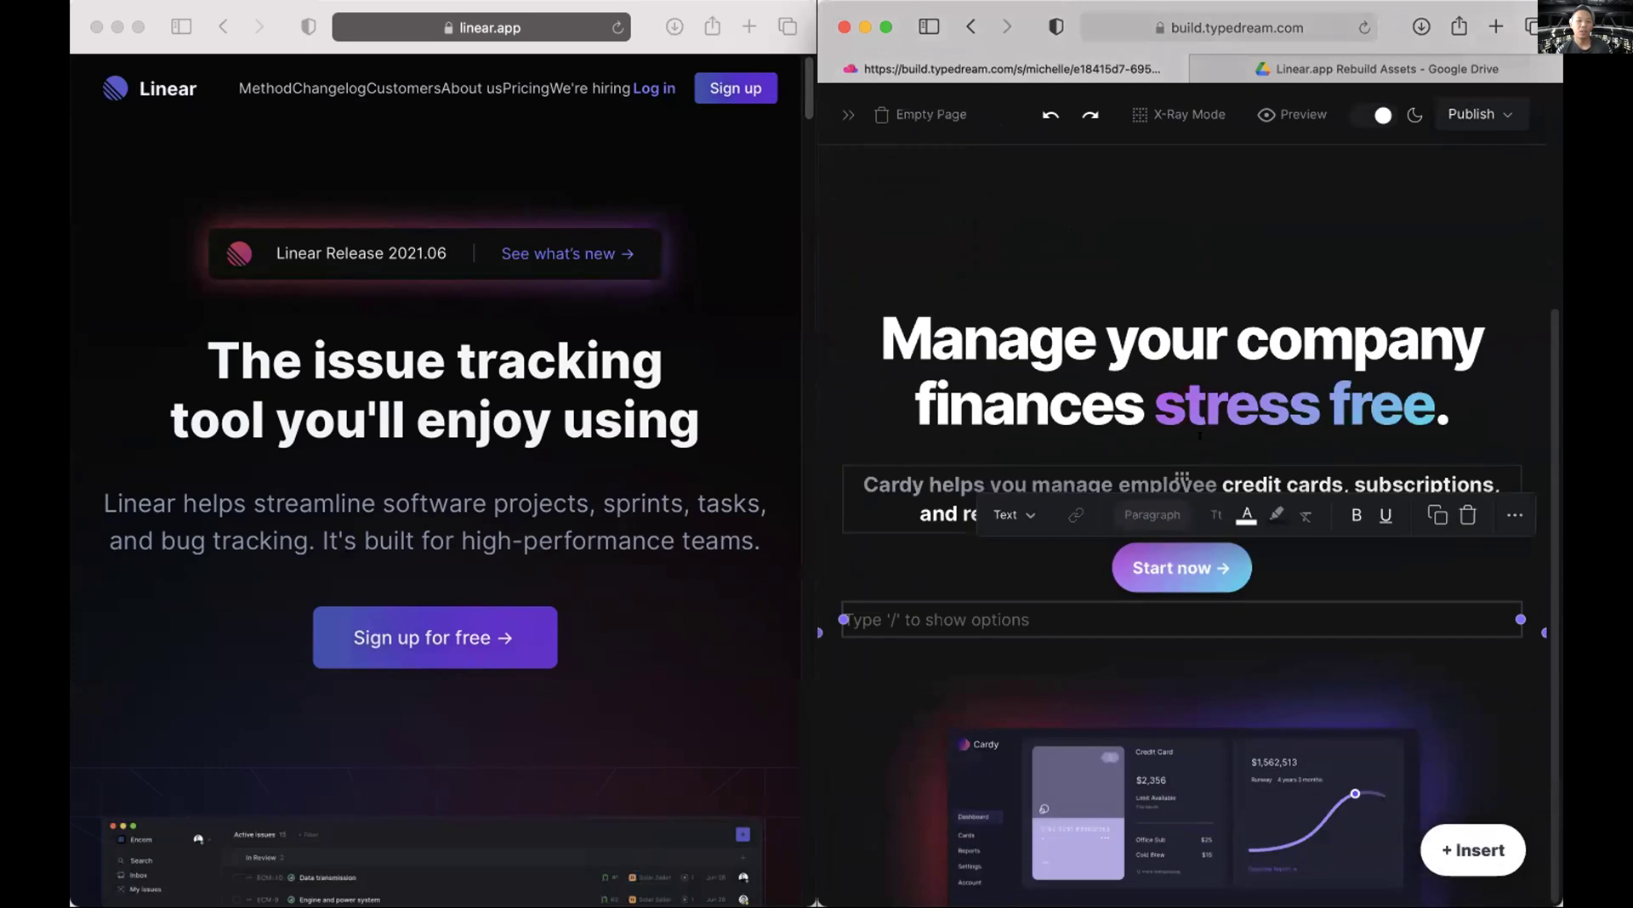
pyautogui.click(698, 425)
pyautogui.moveTo(697, 426); pyautogui.dragTo(209, 334)
pyautogui.press('super+c')
pyautogui.click(1186, 426)
pyautogui.tripleClick(1187, 425)
pyautogui.press('super+v')
# Replace the hero description with the "Linear helps streamline software projects, sprints, tasks, and bug tracking" paragraph copied from the Linear page.
pyautogui.click(619, 515)
pyautogui.moveTo(762, 544); pyautogui.dragTo(102, 503)
pyautogui.press('super+c')
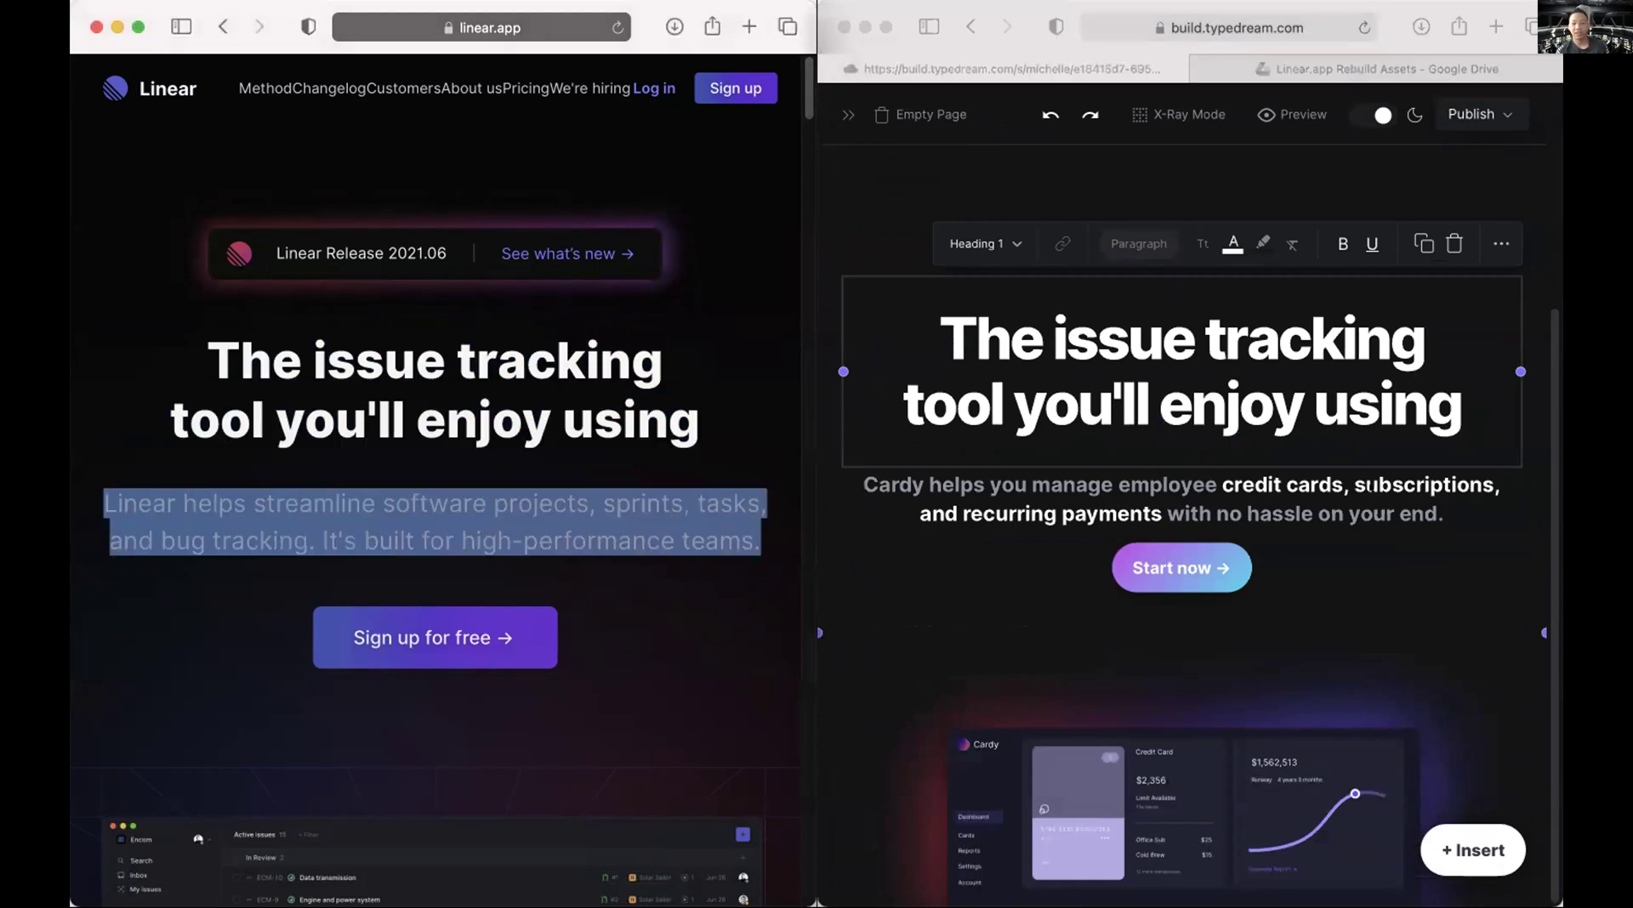
pyautogui.click(1370, 486)
pyautogui.tripleClick(1370, 487)
pyautogui.press('super+v')
# Set the hero description's text style to Subtitle 1.
pyautogui.tripleClick(1171, 481)
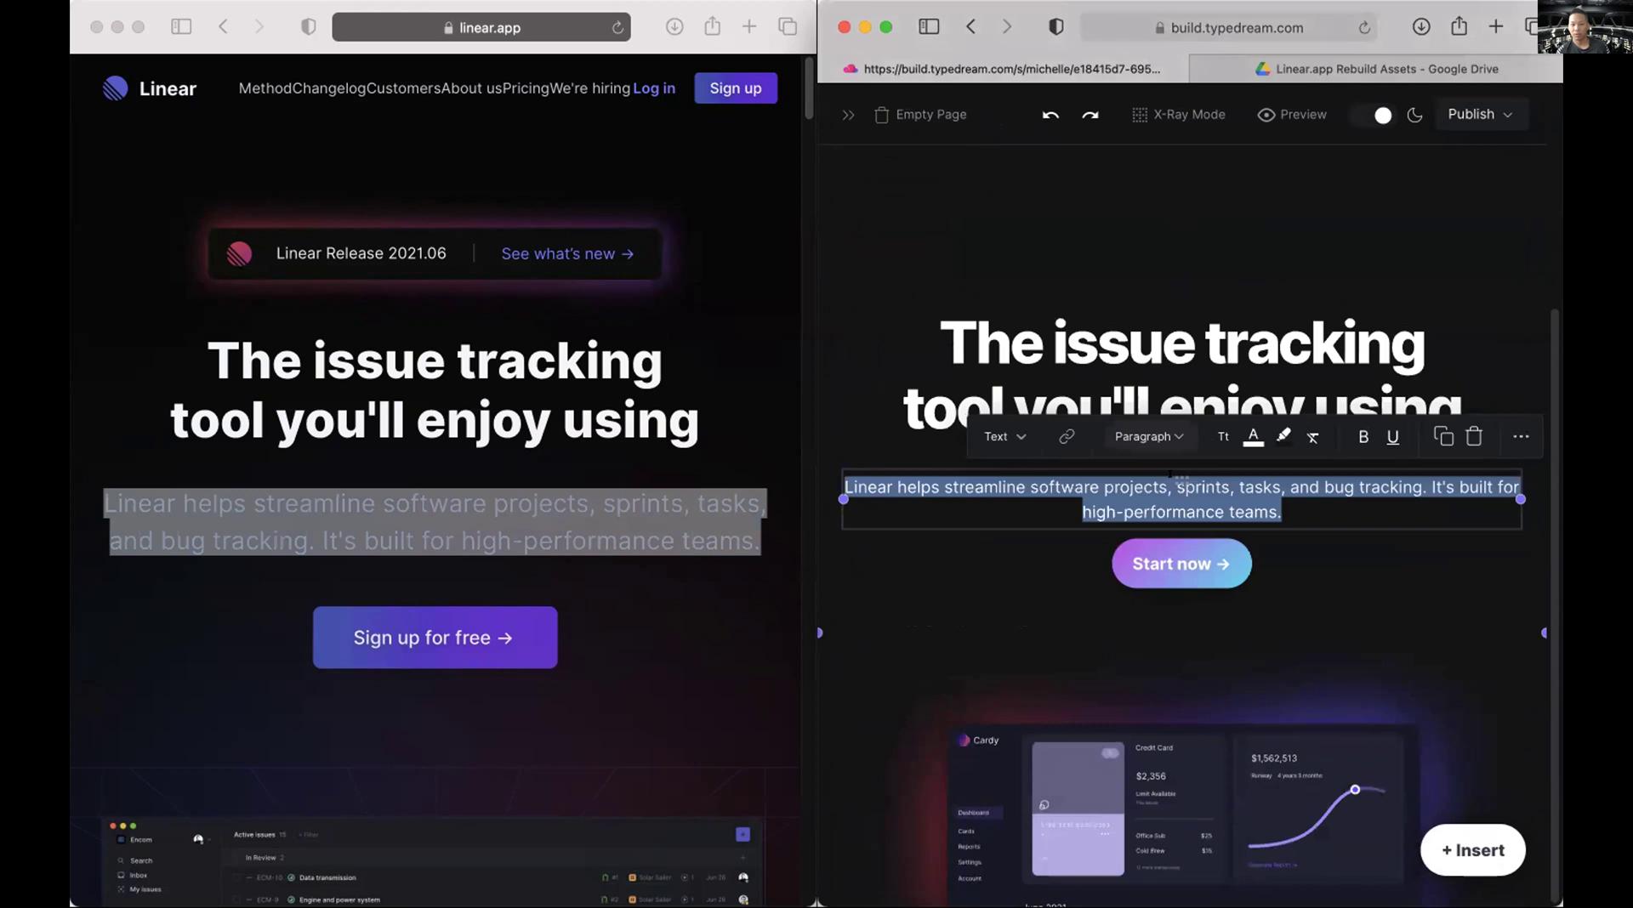
pyautogui.click(1148, 436)
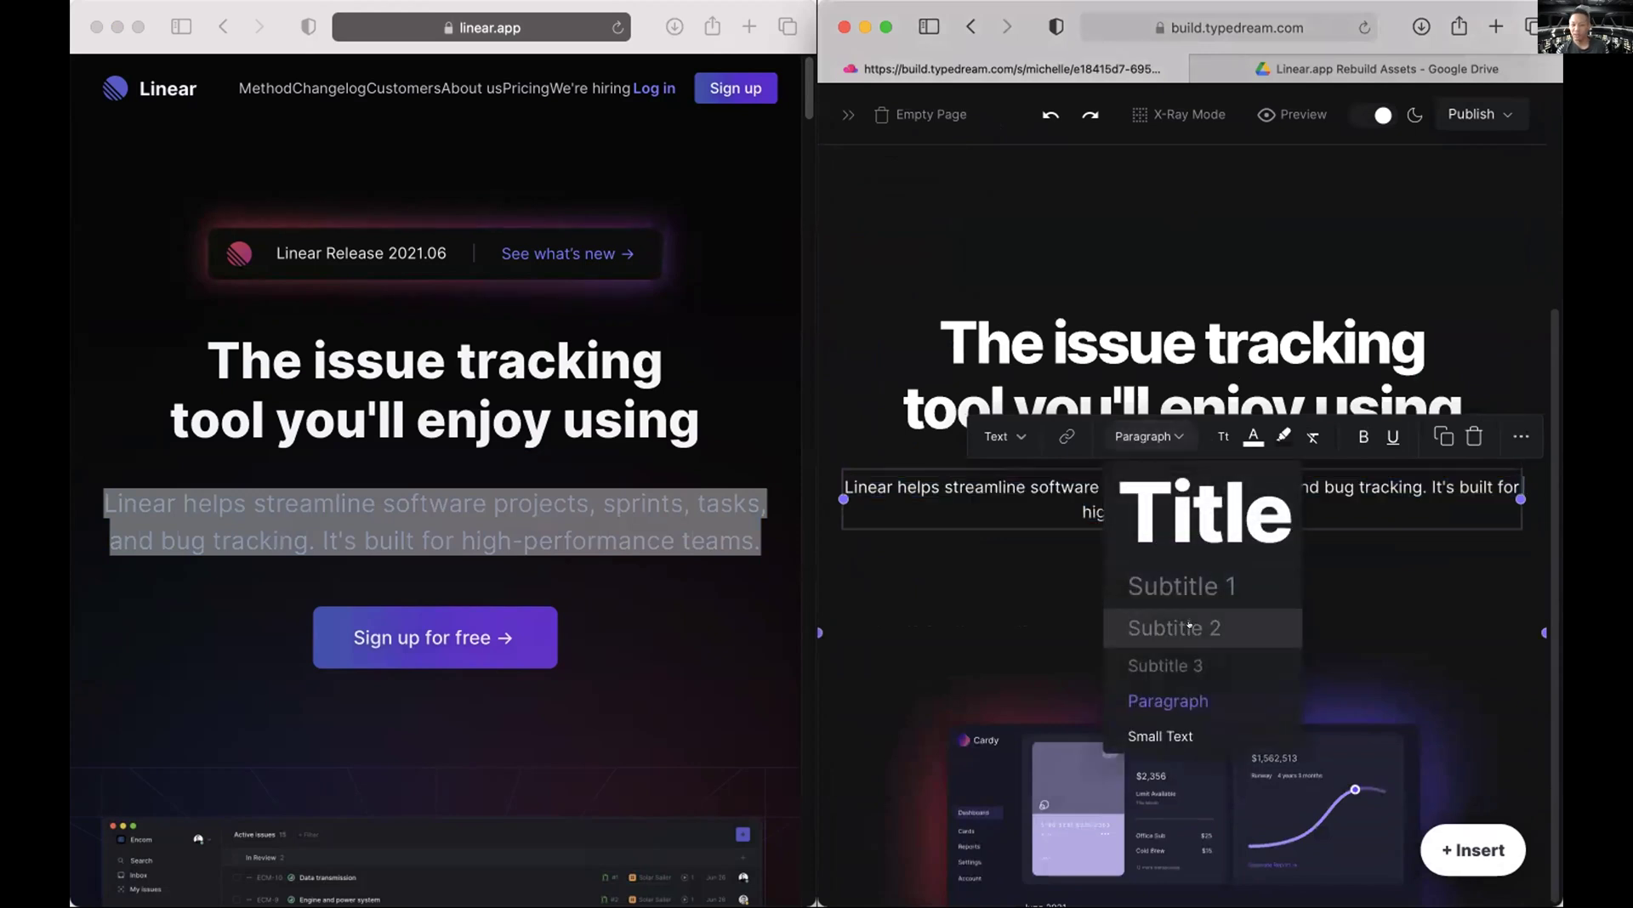
pyautogui.click(1191, 623)
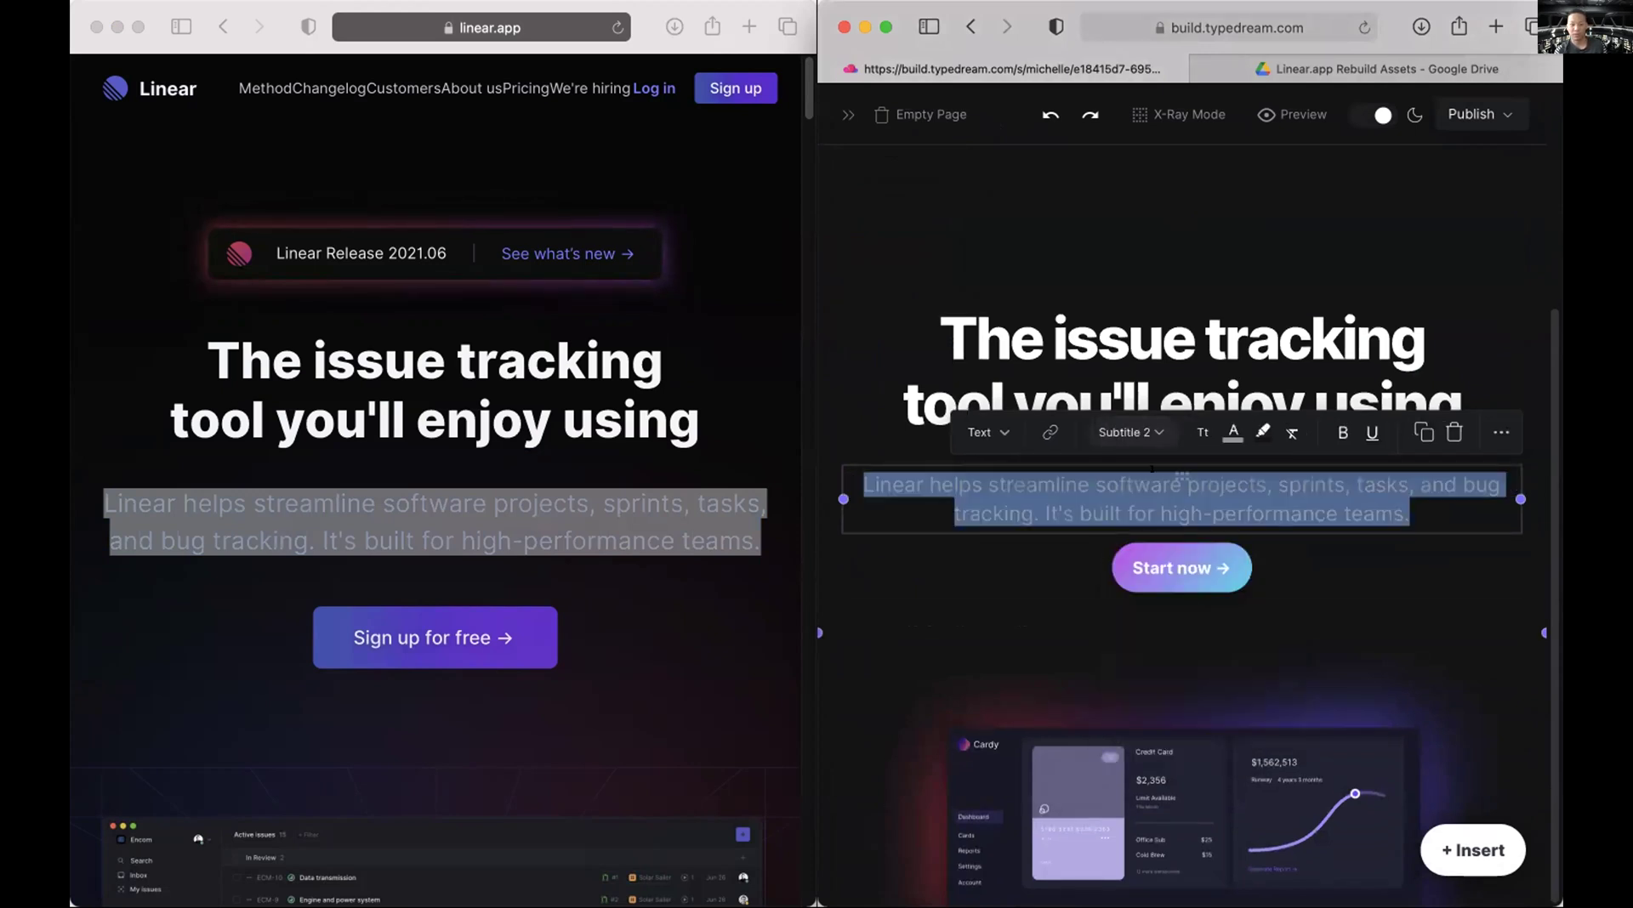
pyautogui.click(1135, 432)
pyautogui.click(1144, 580)
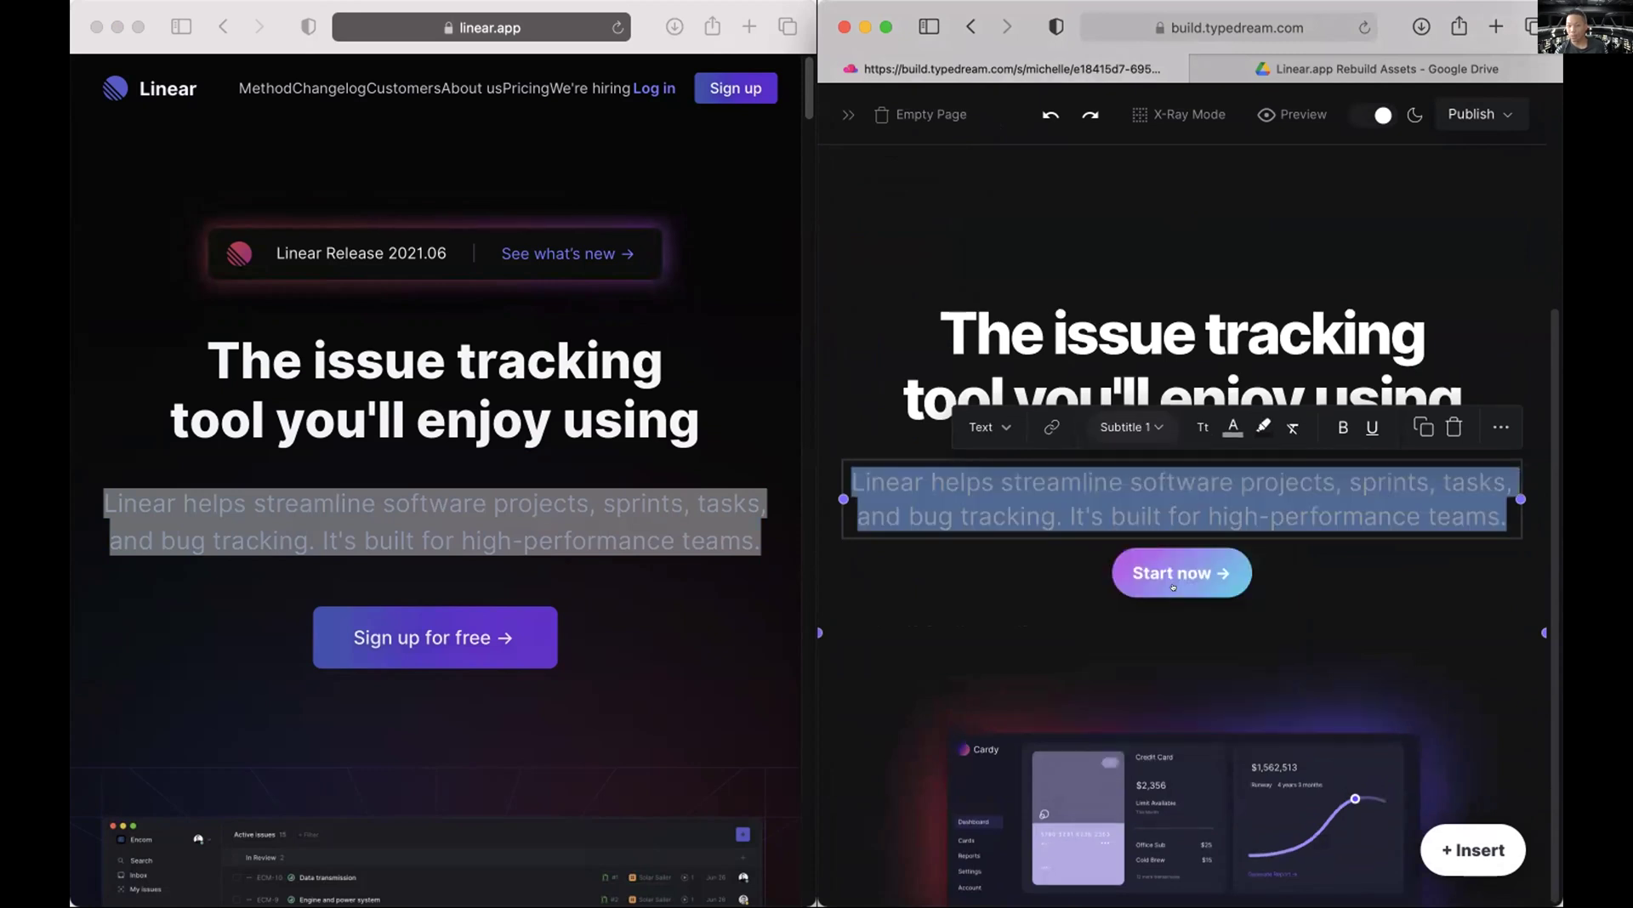
# Change the hero button's label to "Sign up for free" and its background to the Accent color.
pyautogui.click(1191, 573)
pyautogui.write('S')
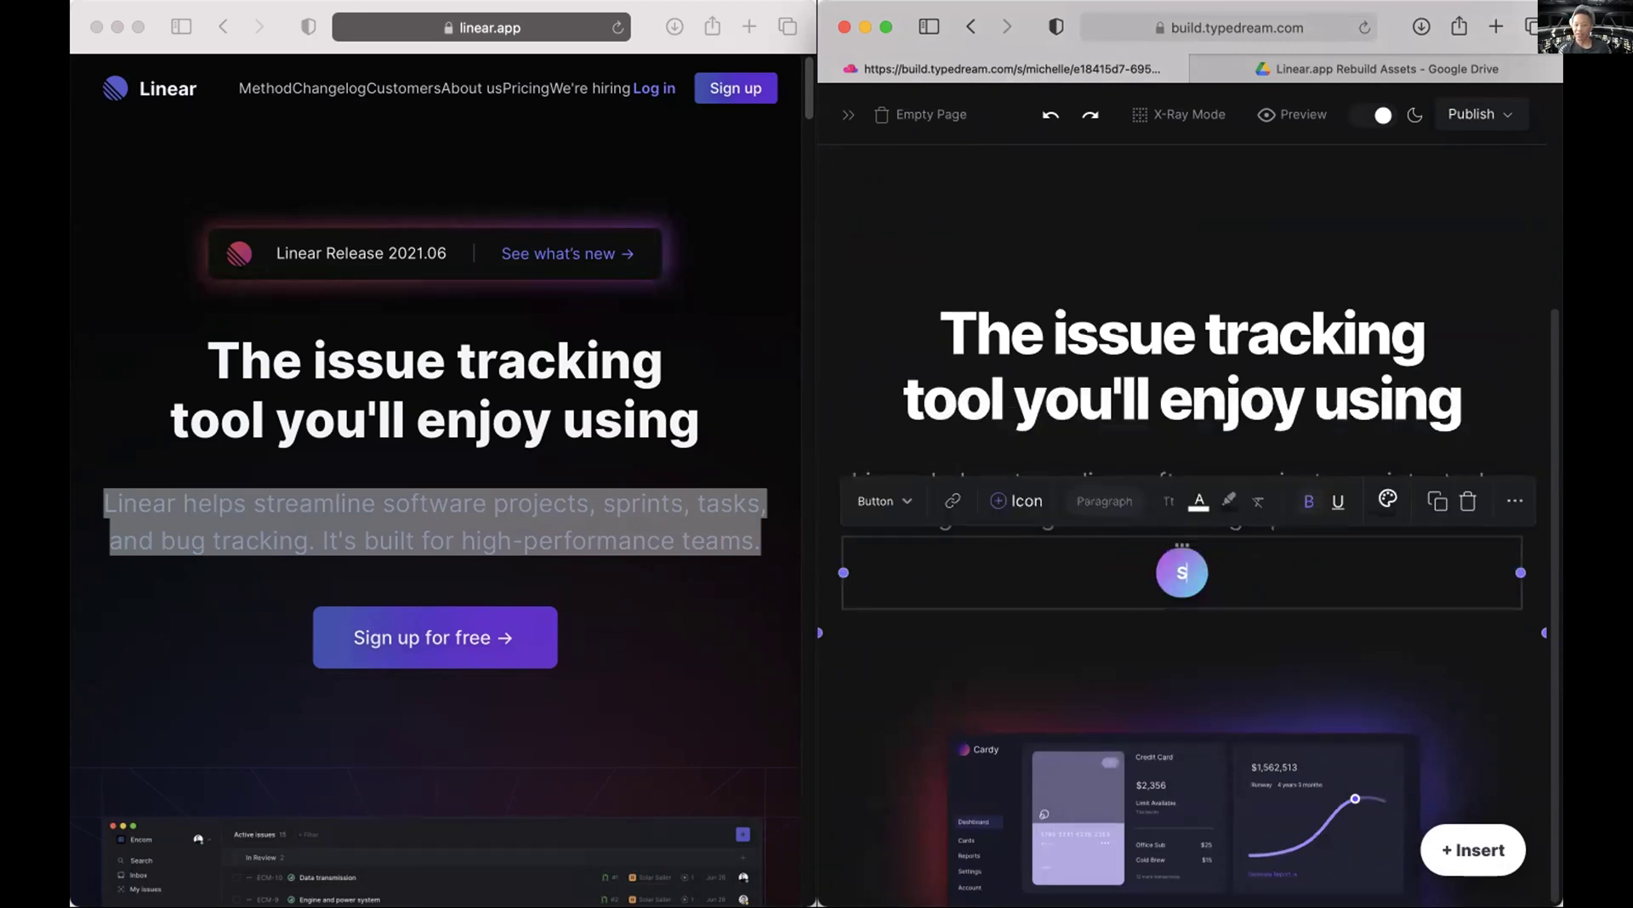
pyautogui.write('ign up for free')
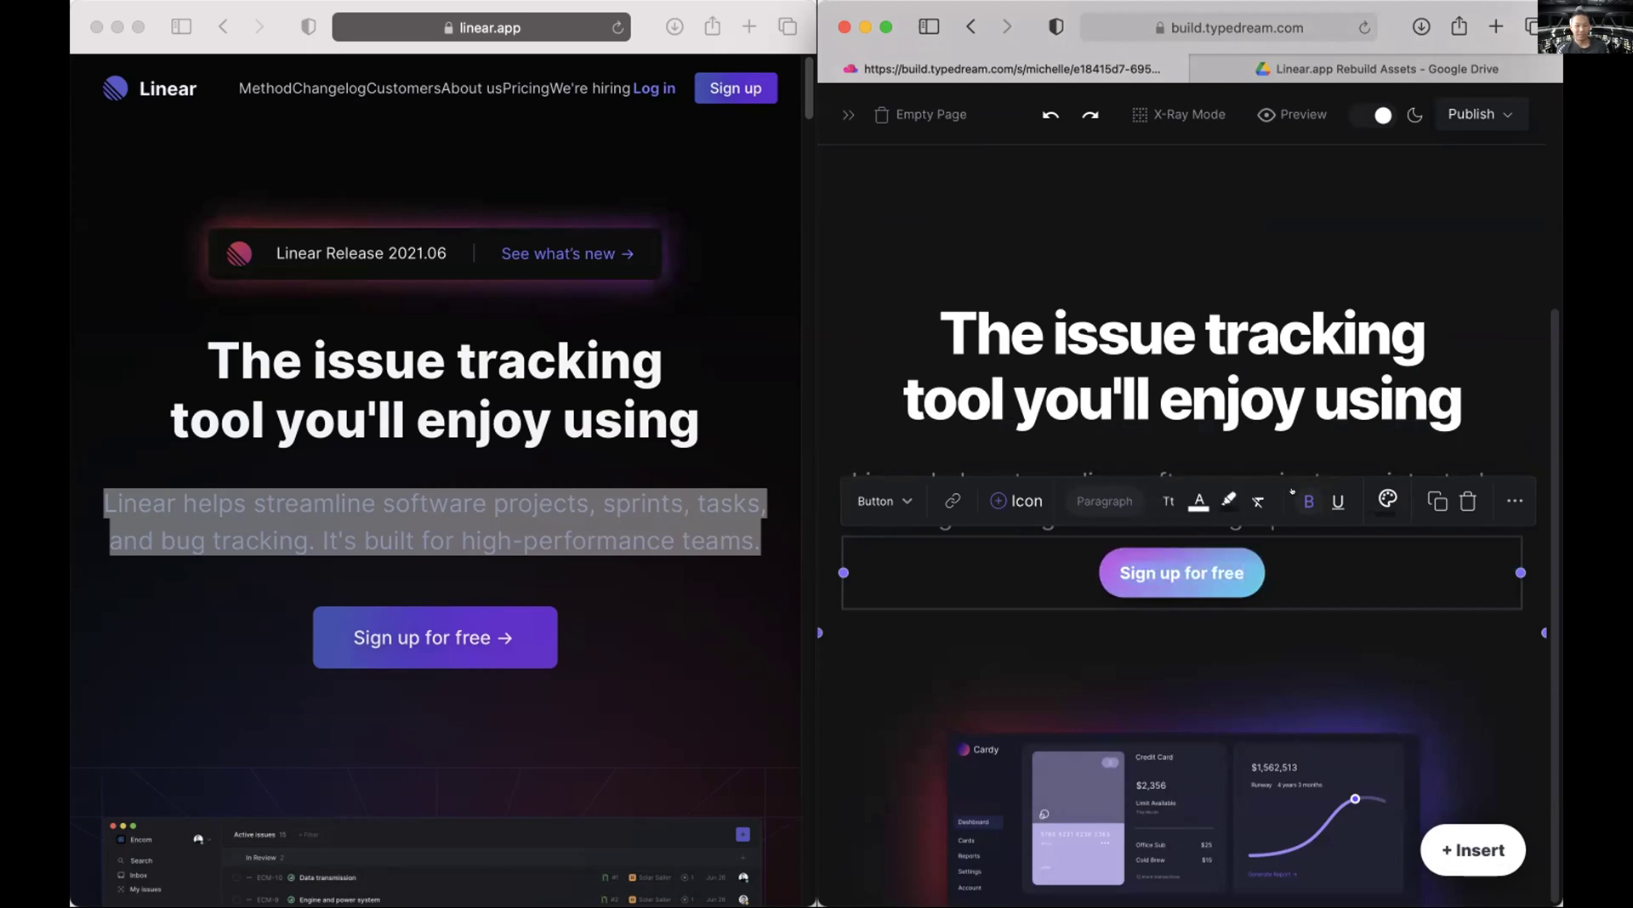
pyautogui.click(1387, 501)
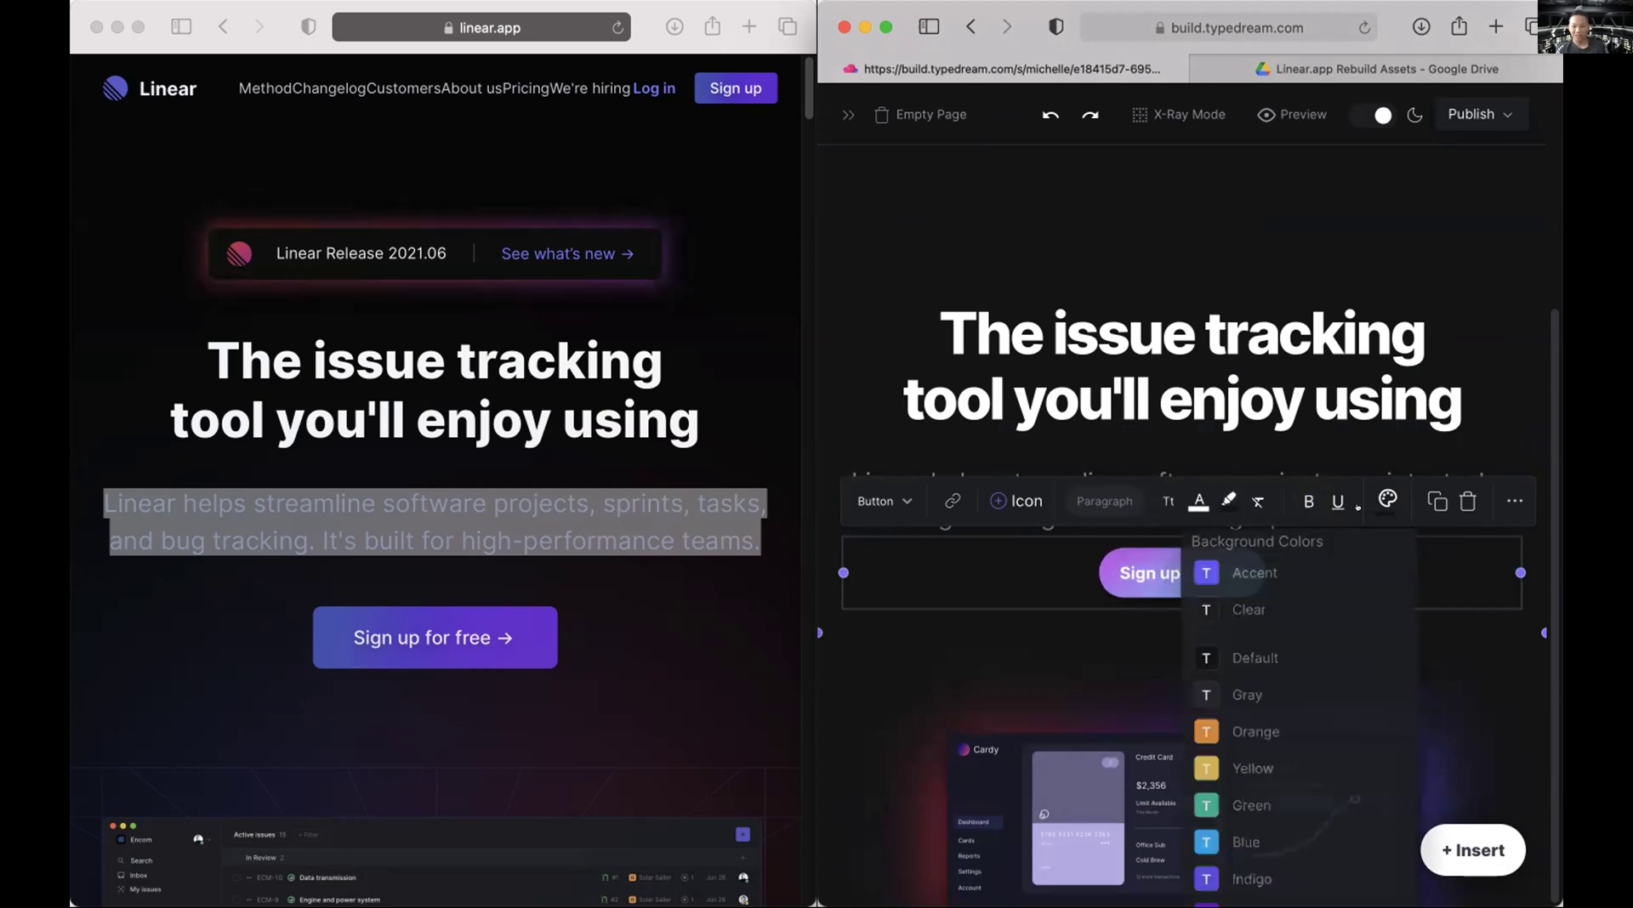
pyautogui.click(1270, 572)
# Replace the hero's dashboard image with the uploaded screenshot of Linear's active issues view.
pyautogui.scroll(-3, 1285, 585)
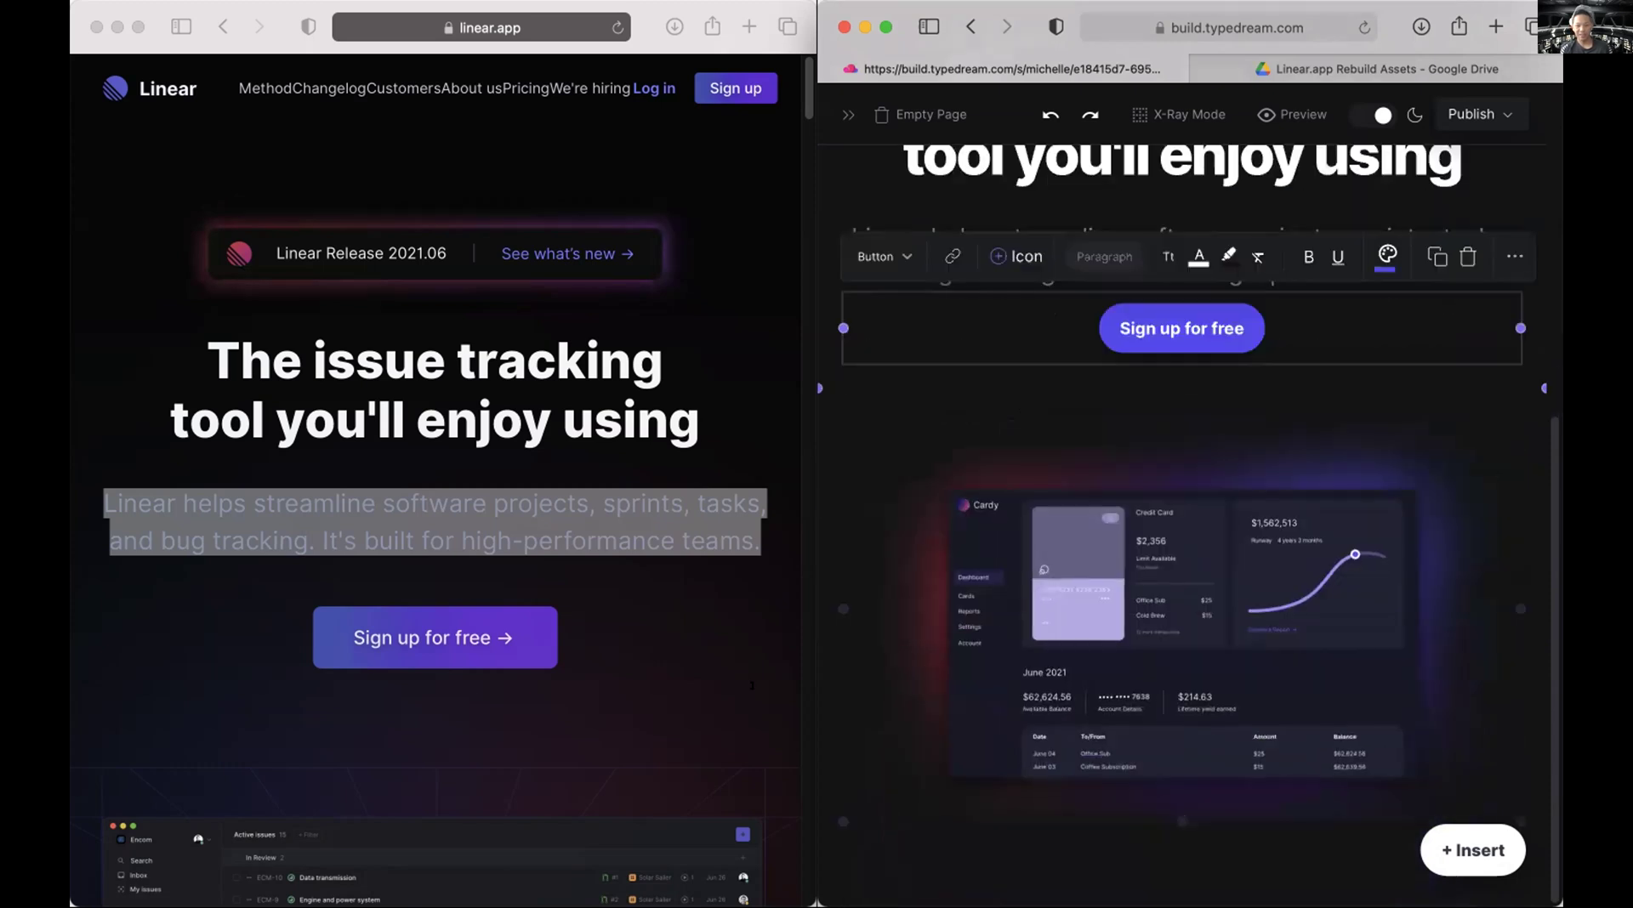
pyautogui.scroll(-5, 672, 674)
pyautogui.click(1182, 595)
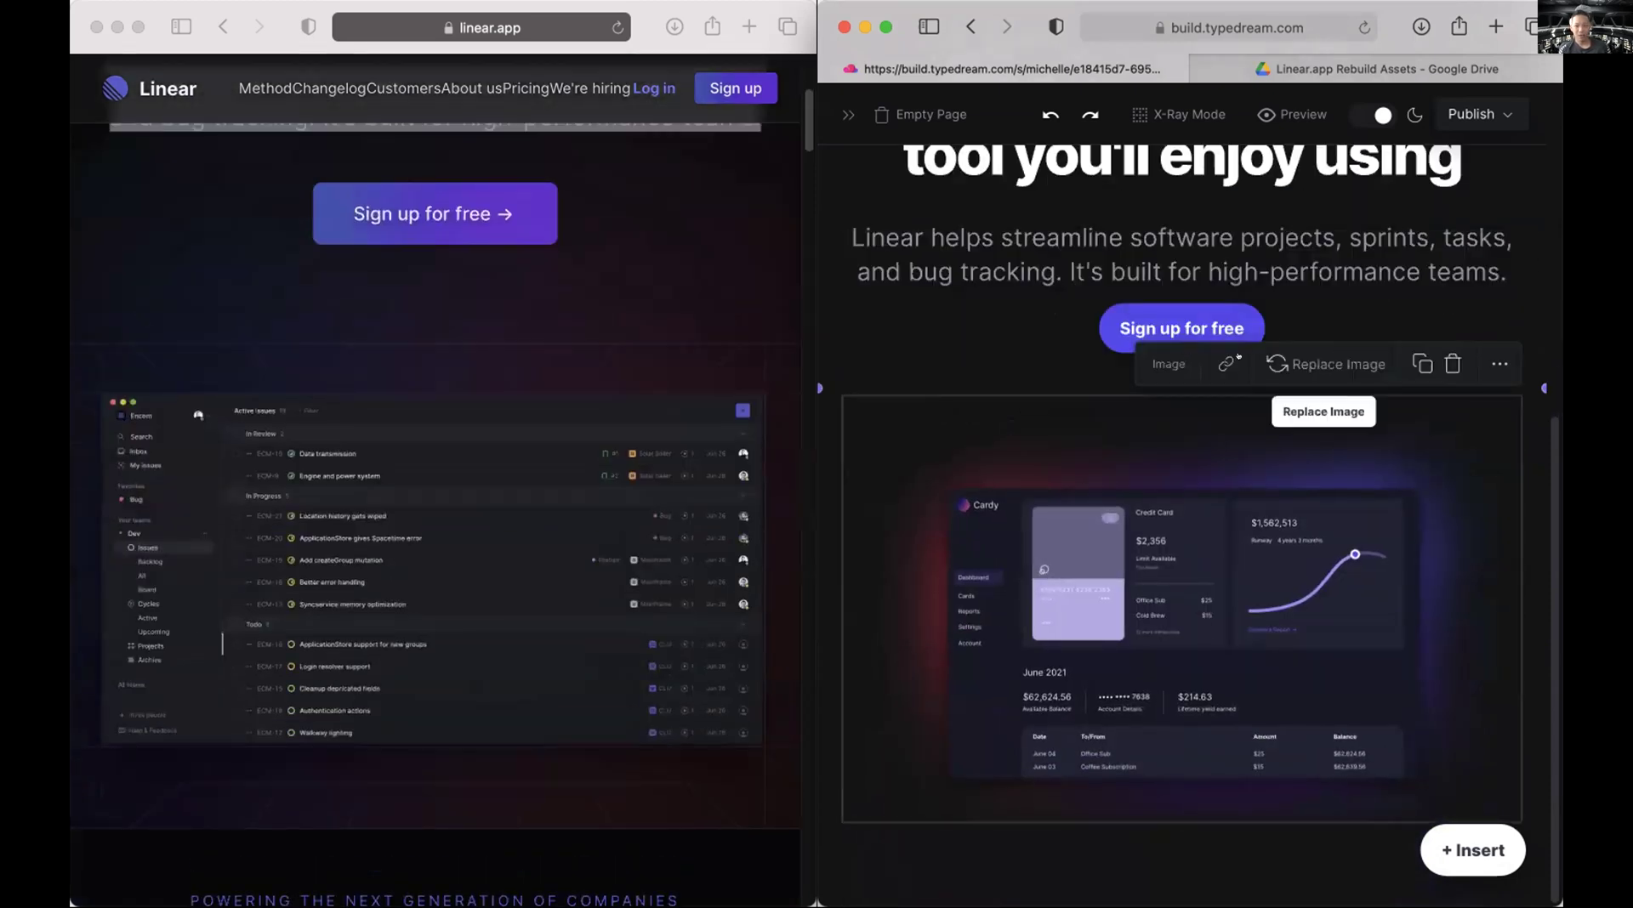
pyautogui.click(1327, 364)
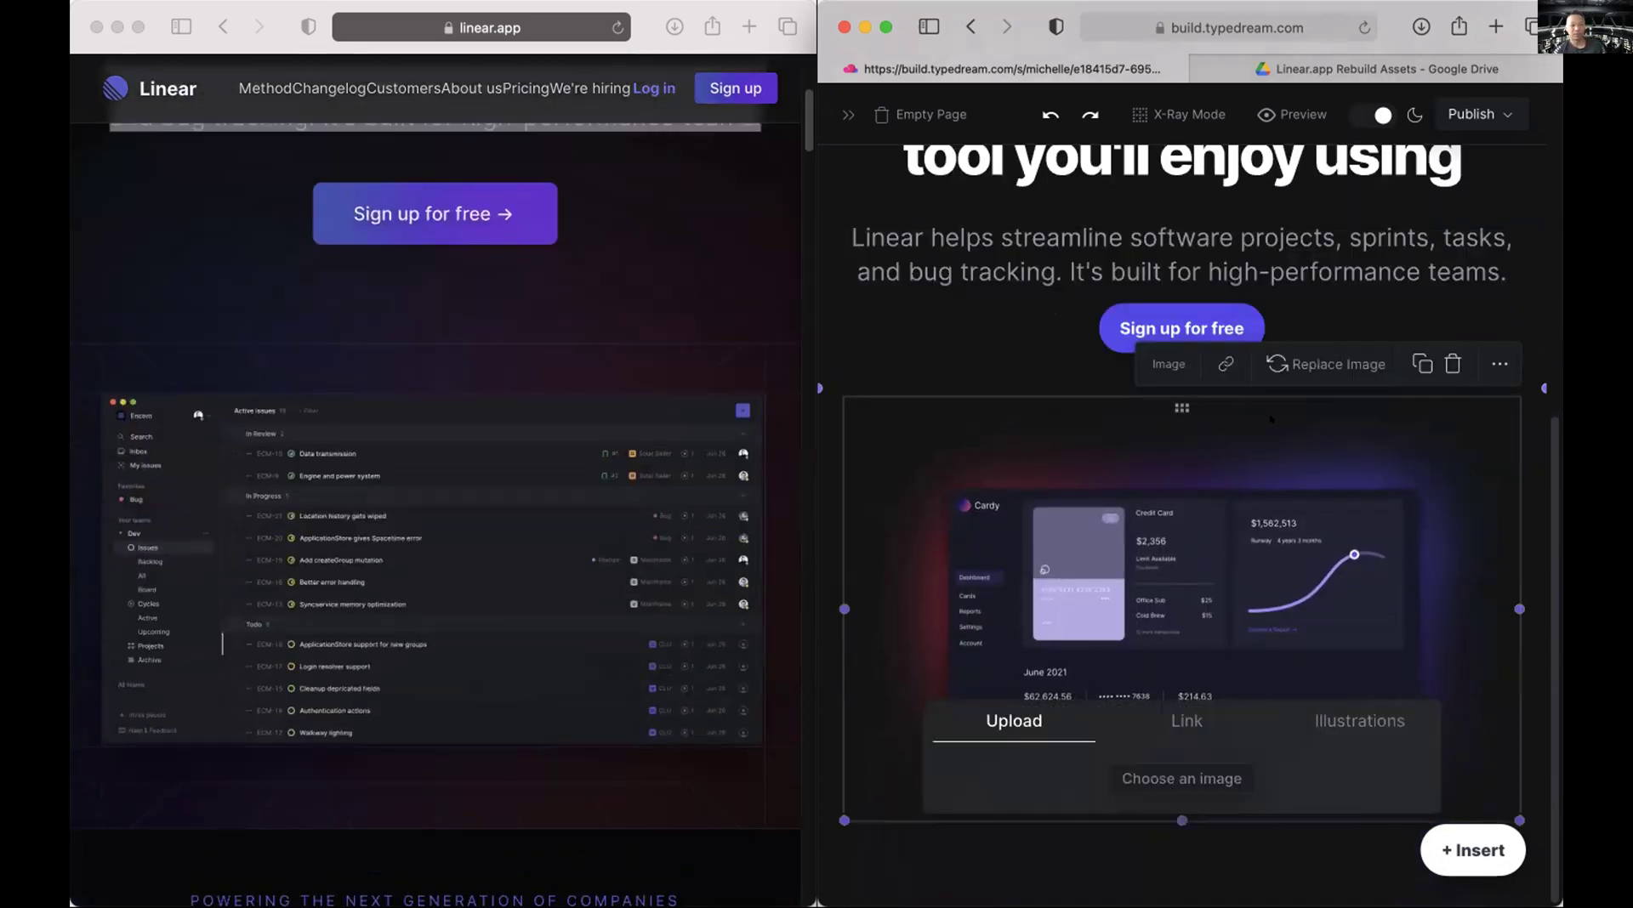
pyautogui.click(1182, 776)
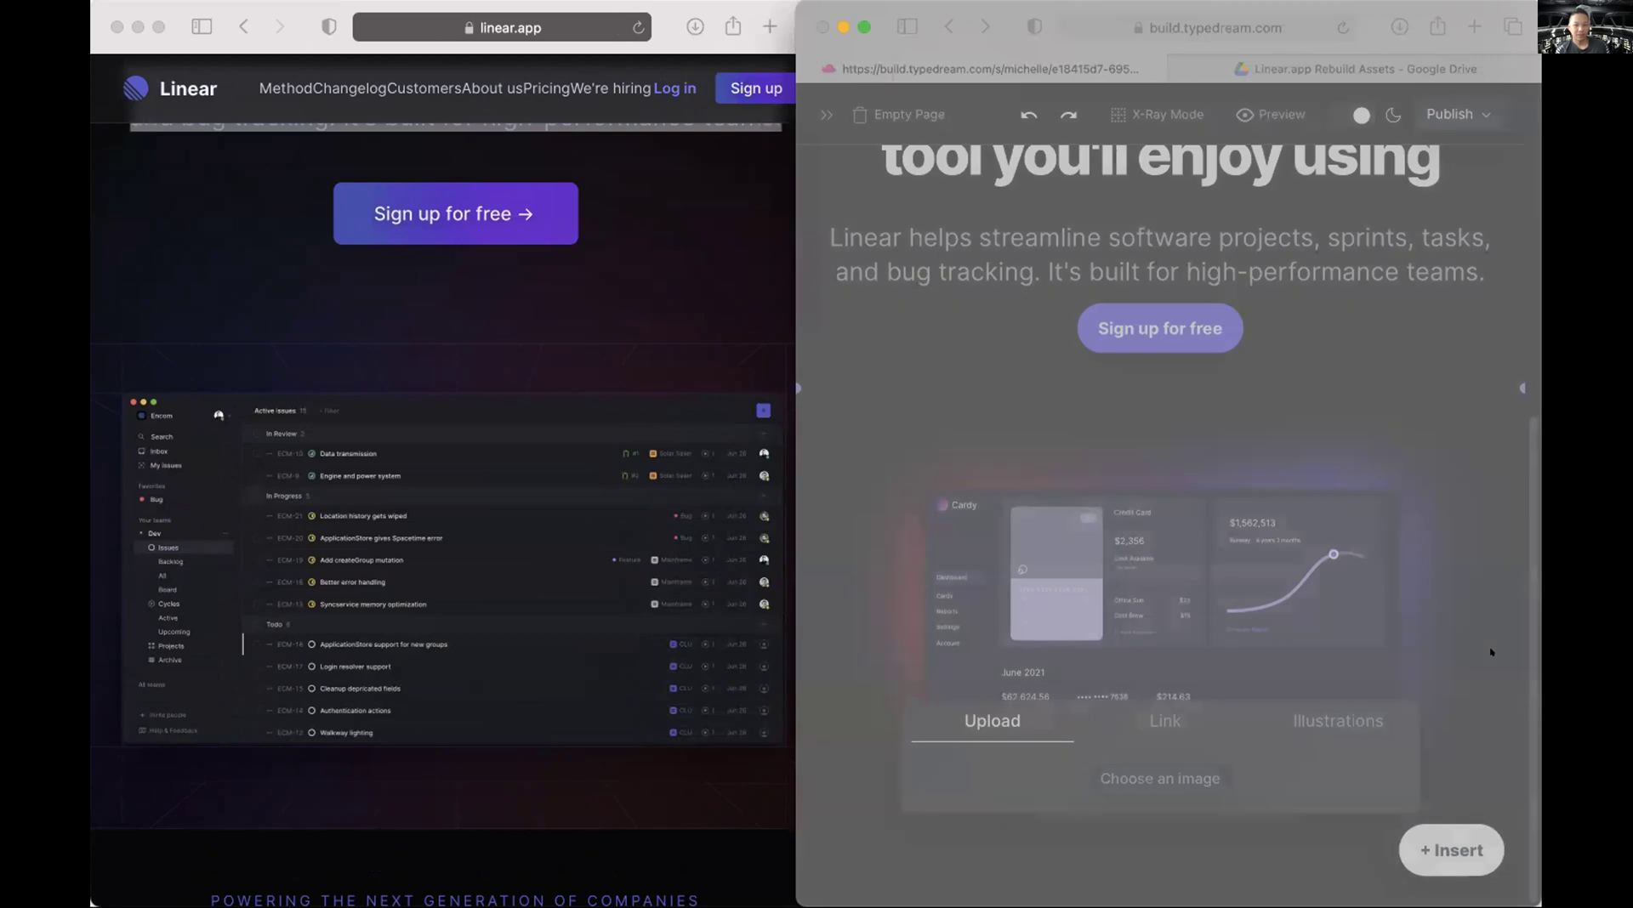
pyautogui.press('Return')
# Insert a section template below the hero and apply the Clients design "Powering the 500+ Companies" with a row of logos.
pyautogui.scroll(-10, 358, 652)
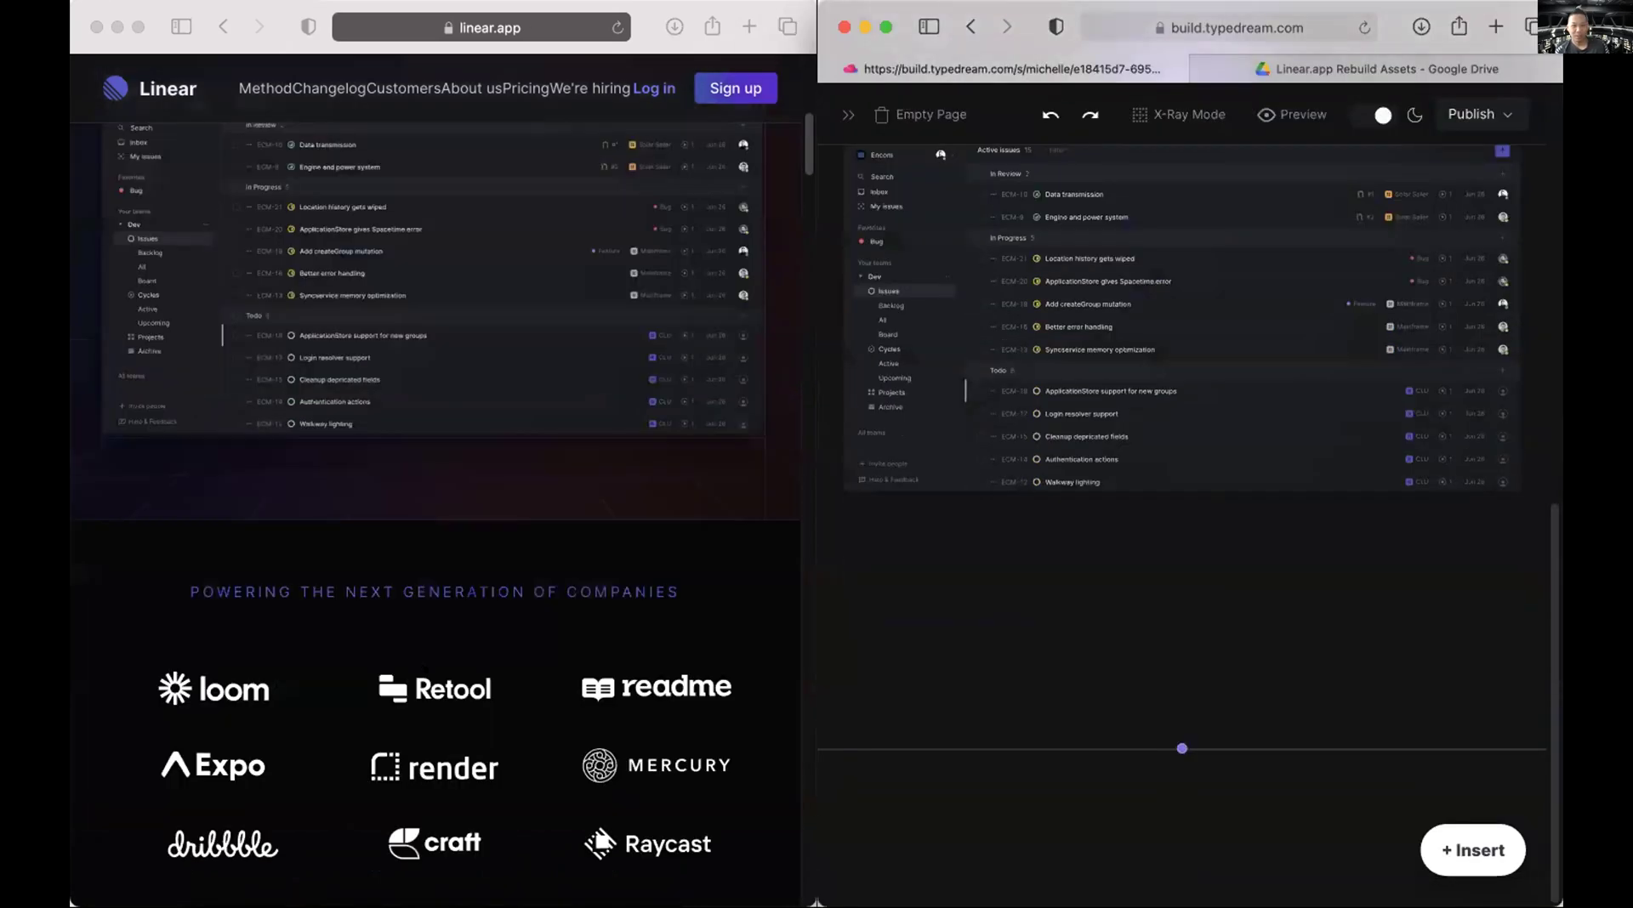
pyautogui.scroll(-2, 1023, 687)
pyautogui.scroll(-2, 1023, 687)
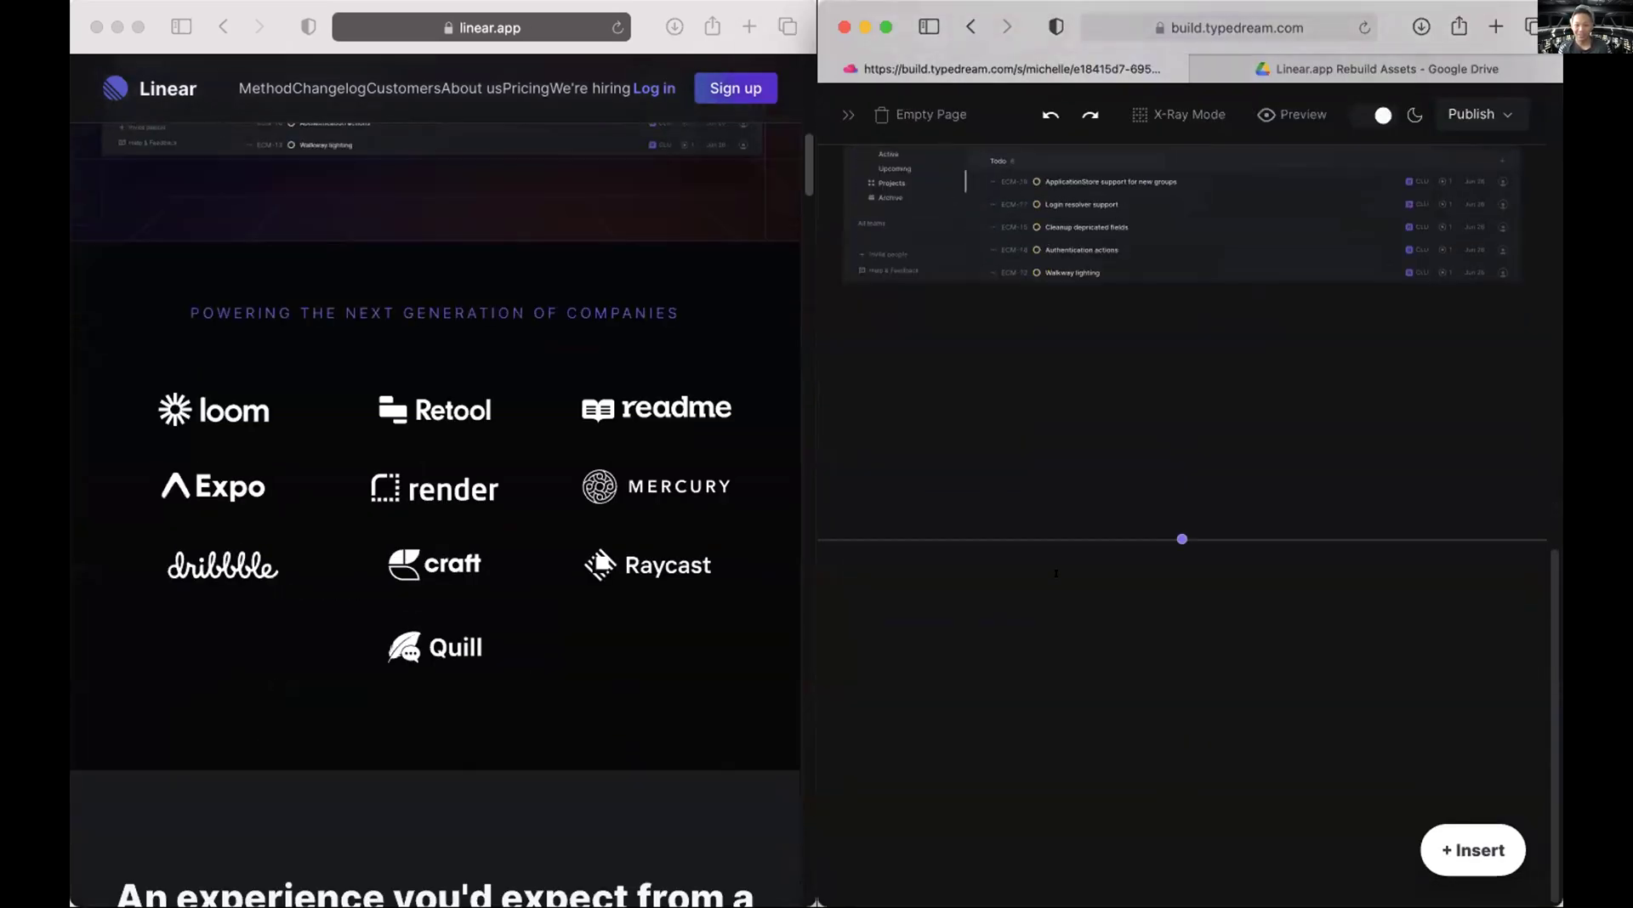
pyautogui.click(1068, 572)
pyautogui.write('/')
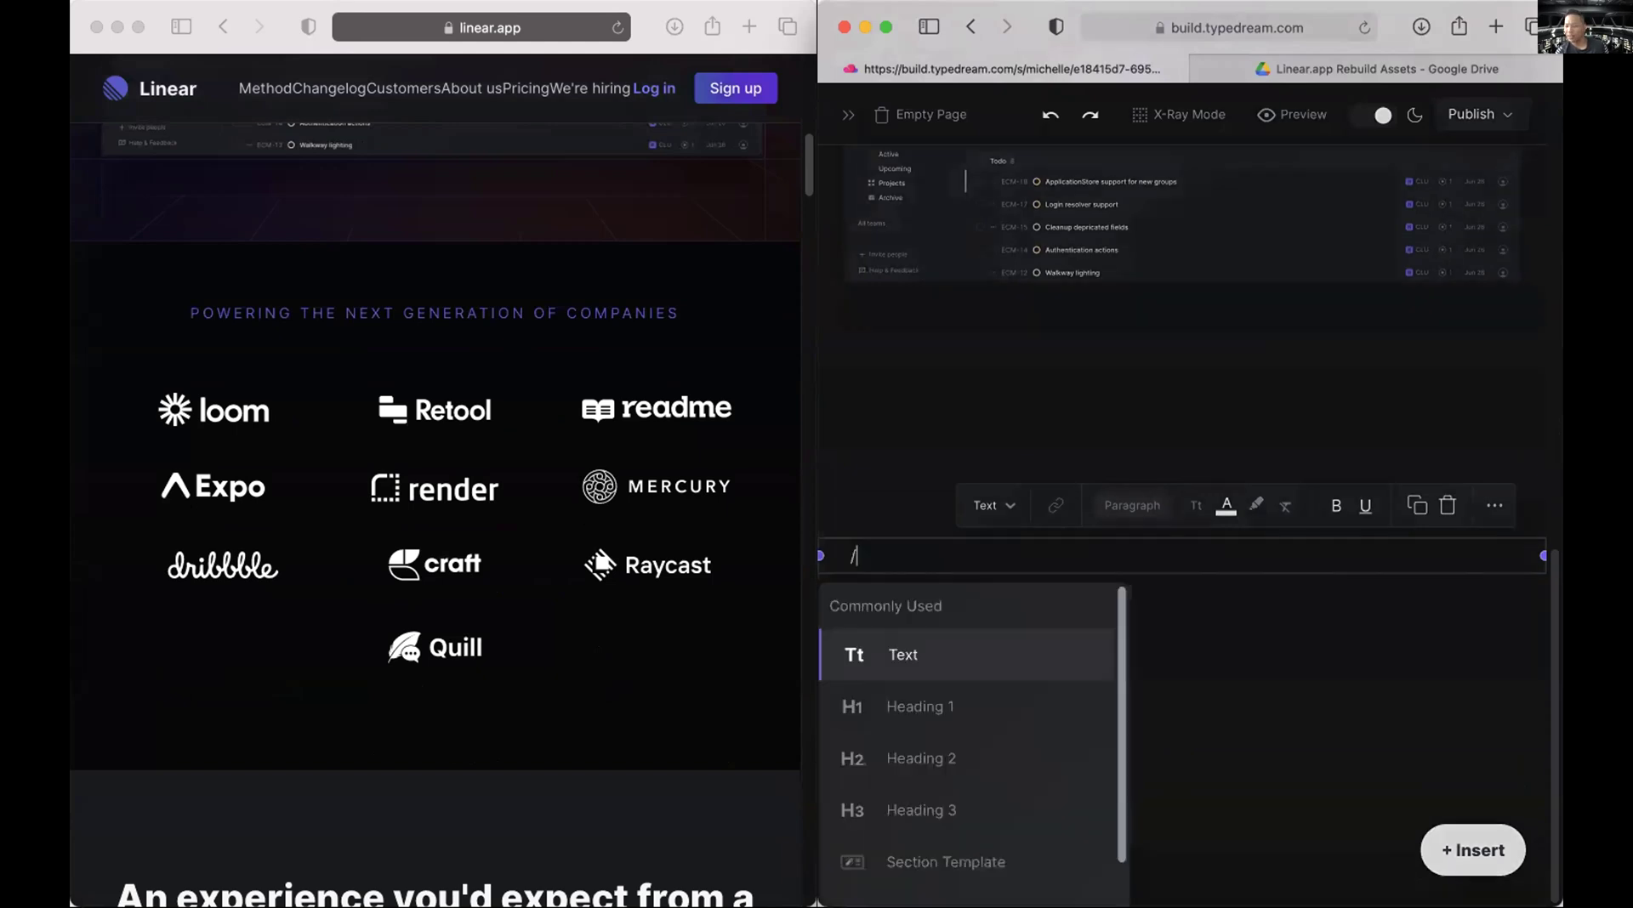
pyautogui.write('sec')
pyautogui.press('Return')
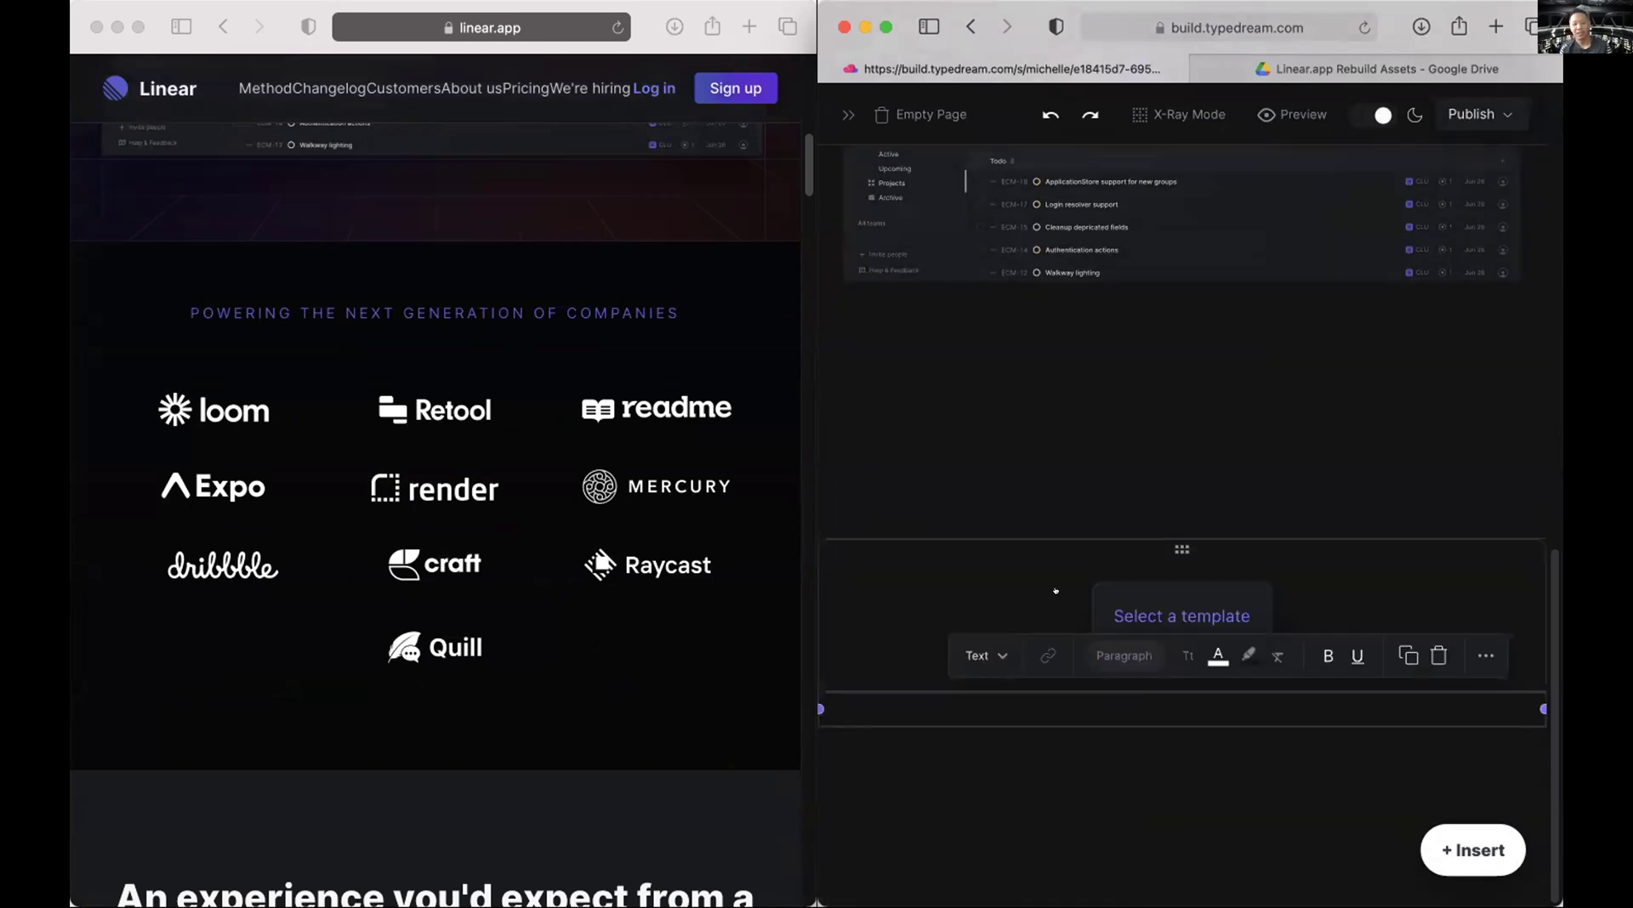
pyautogui.click(1158, 586)
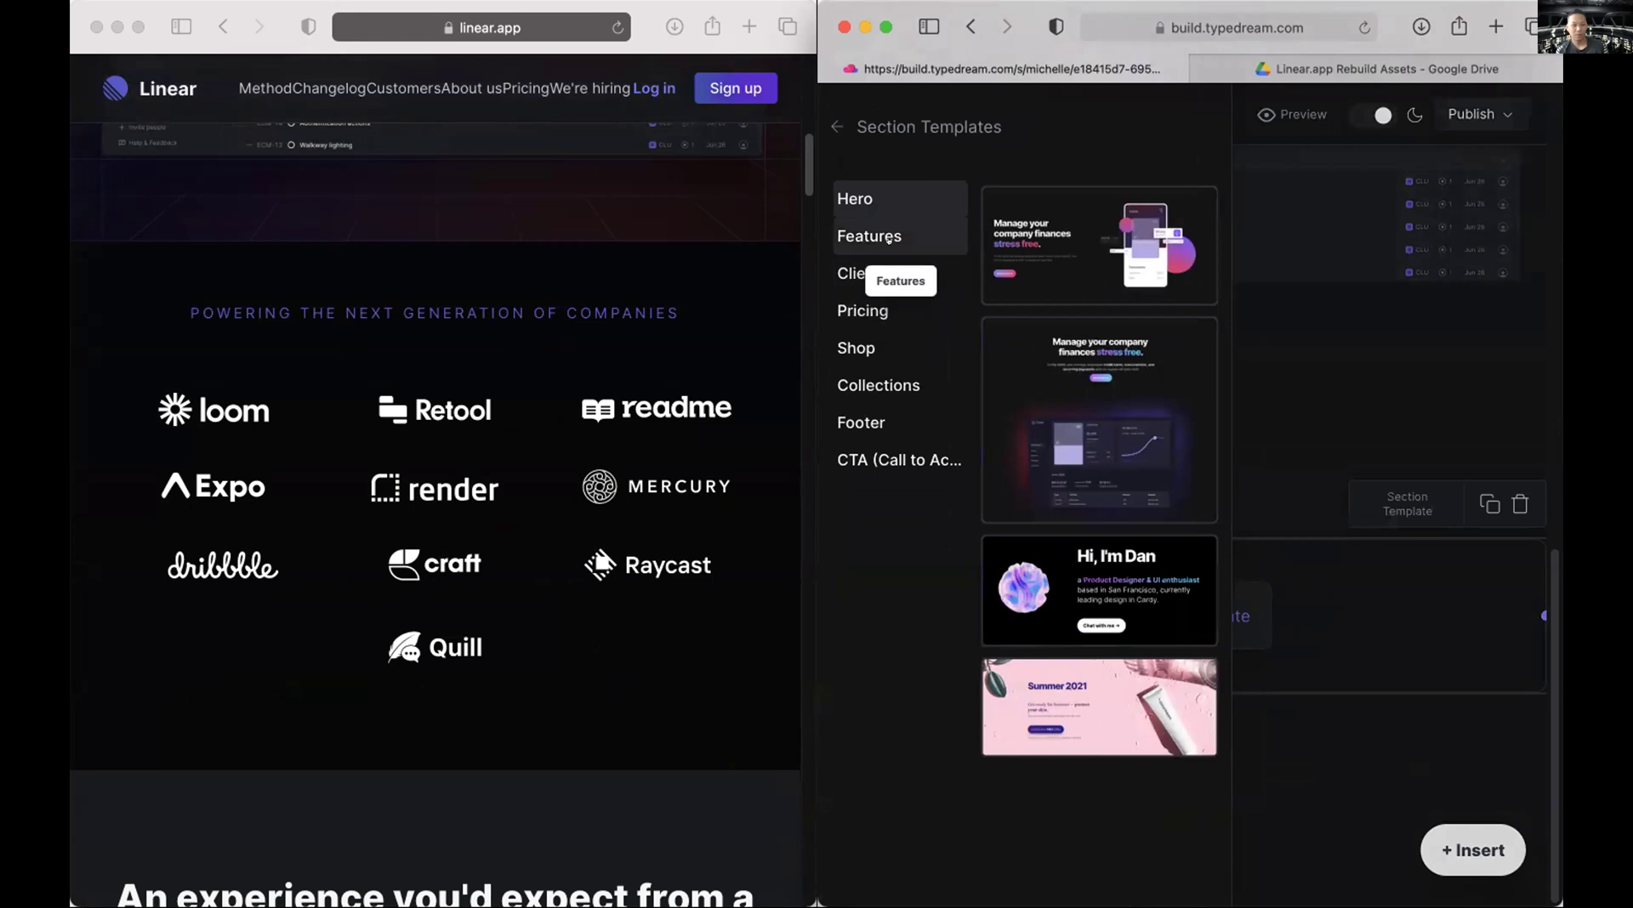
pyautogui.click(891, 274)
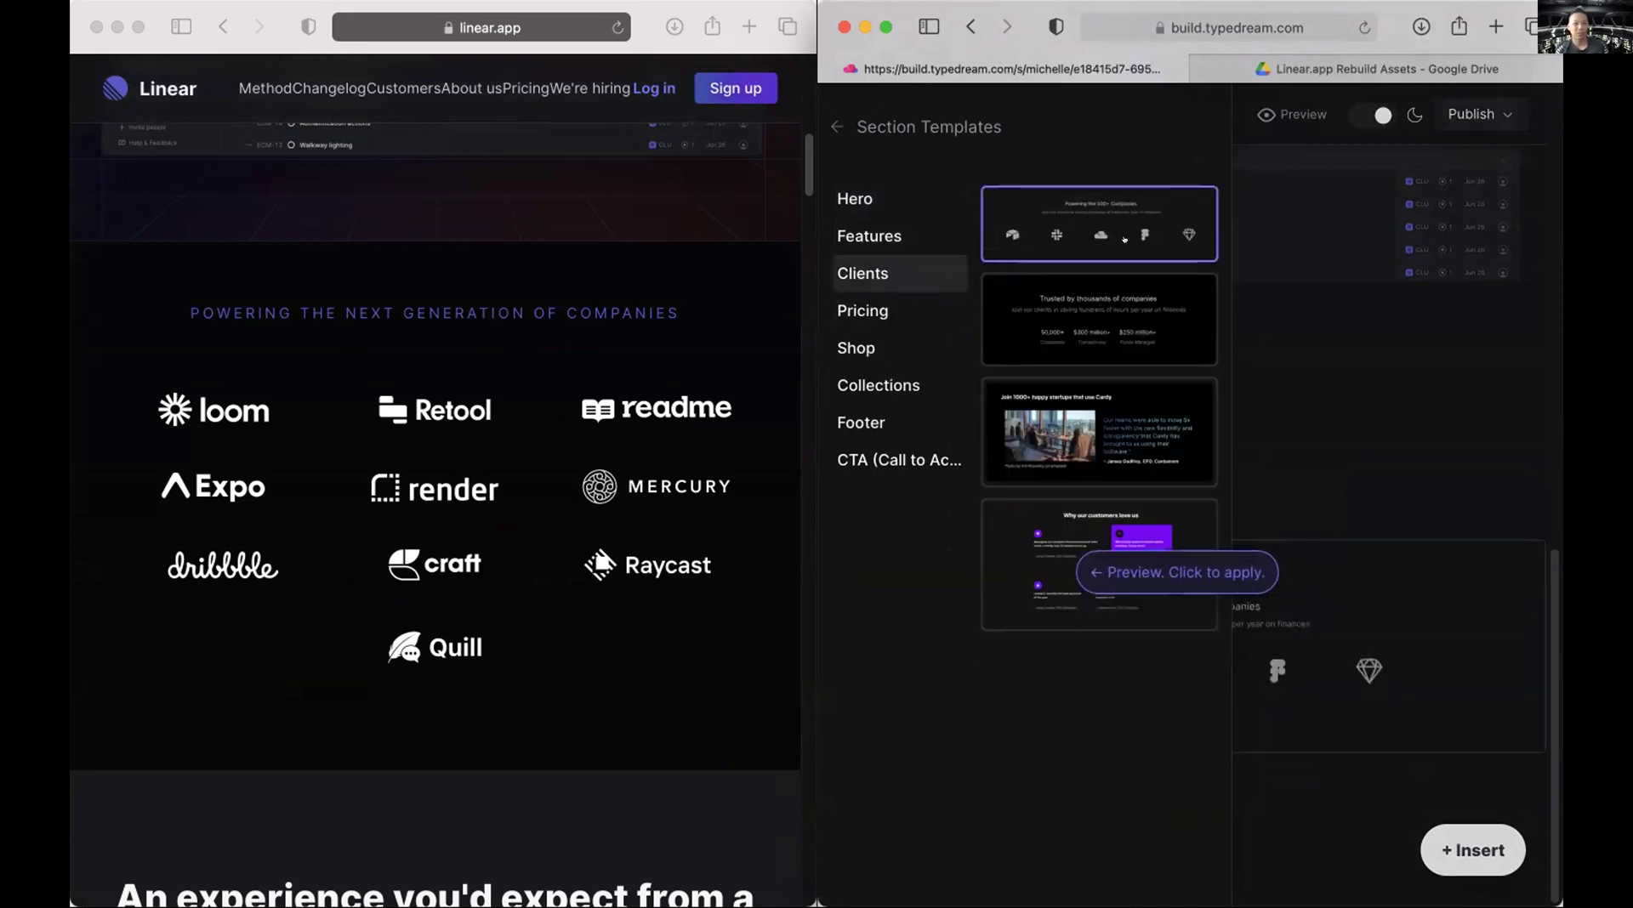
pyautogui.click(1124, 239)
# Reload the editor page and return to the clients section below the hero.
pyautogui.scroll(-4, 1336, 469)
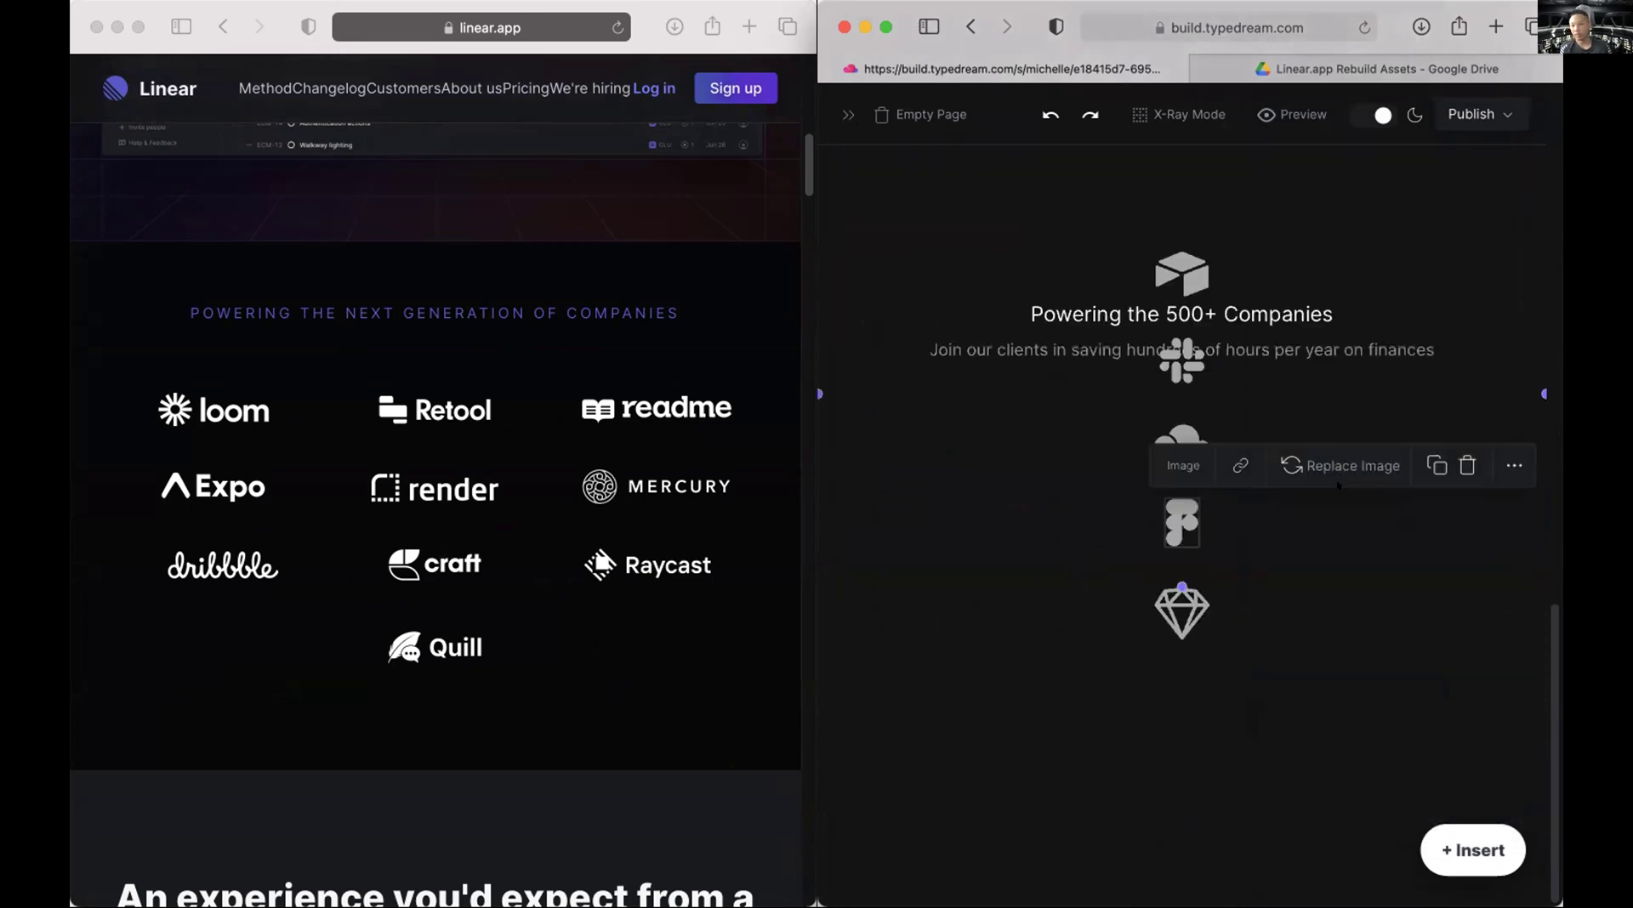
pyautogui.click(1359, 26)
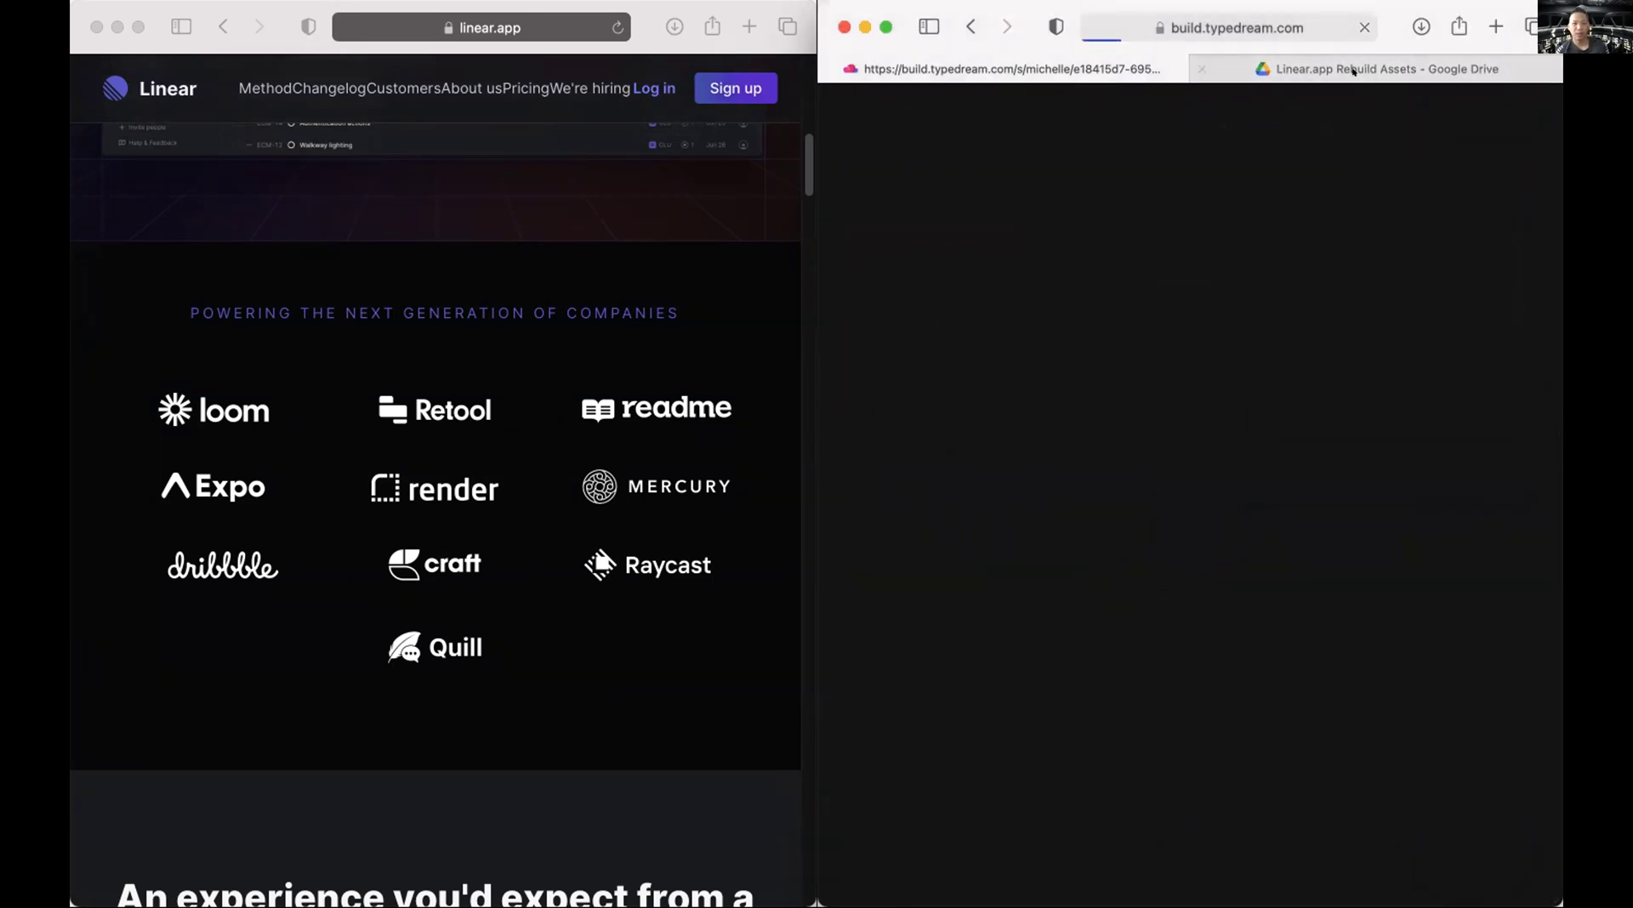
pyautogui.scroll(-12, 1284, 383)
pyautogui.scroll(-4, 1276, 436)
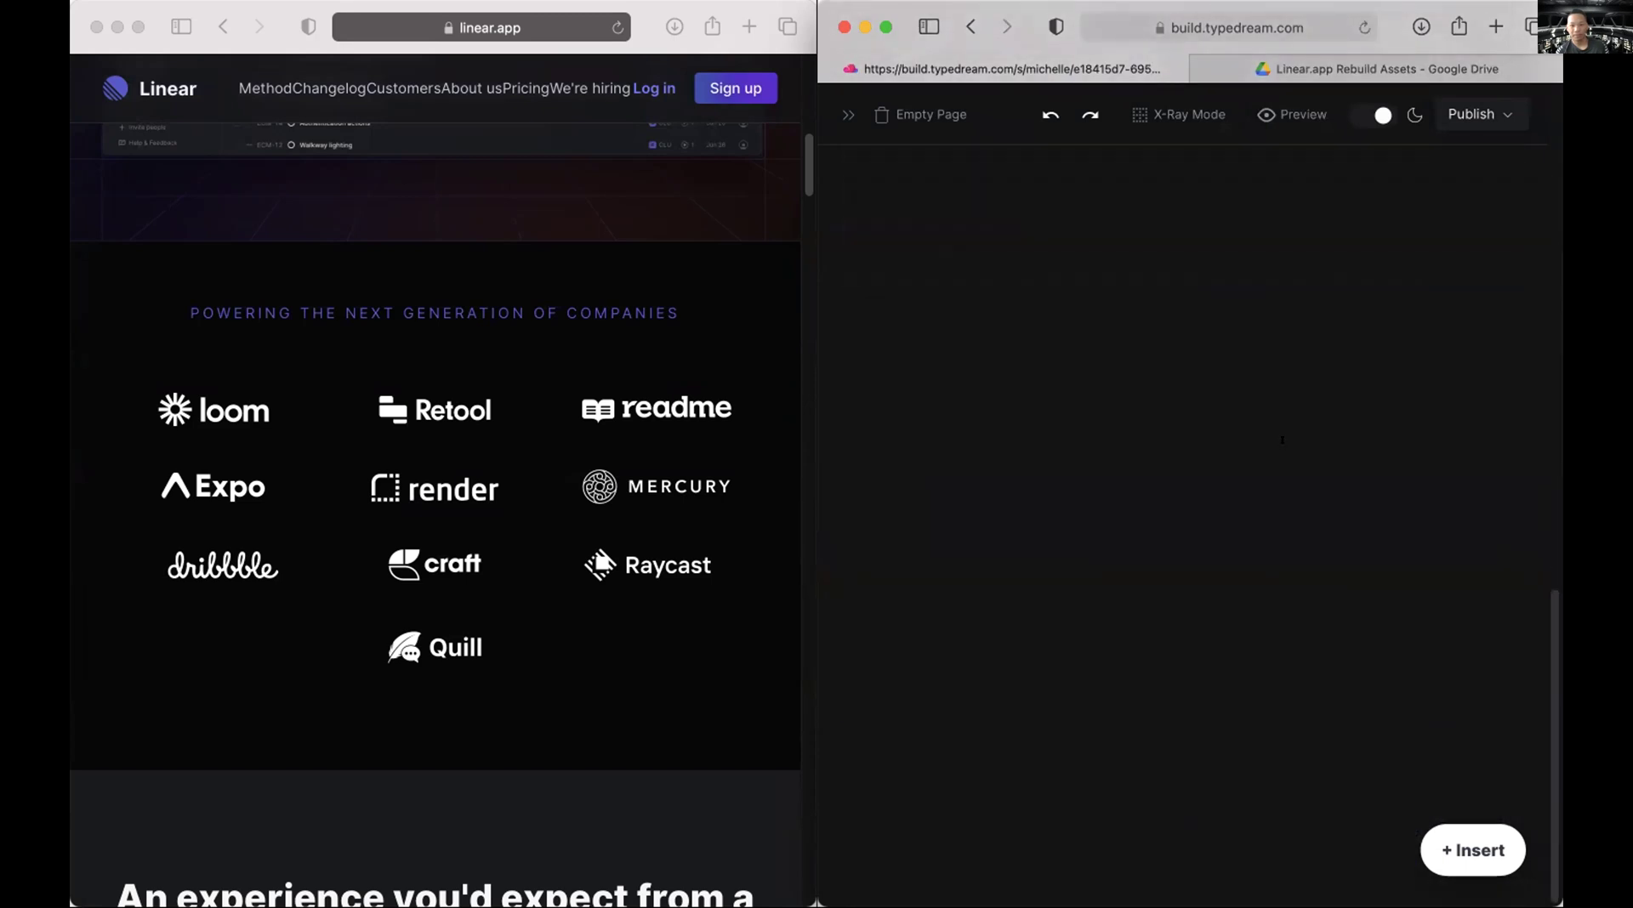
# Insert a section template below the hero and apply the Clients design "Powering the 500+ Companies" with five logos.
pyautogui.scroll(2, 1282, 440)
pyautogui.click(1067, 521)
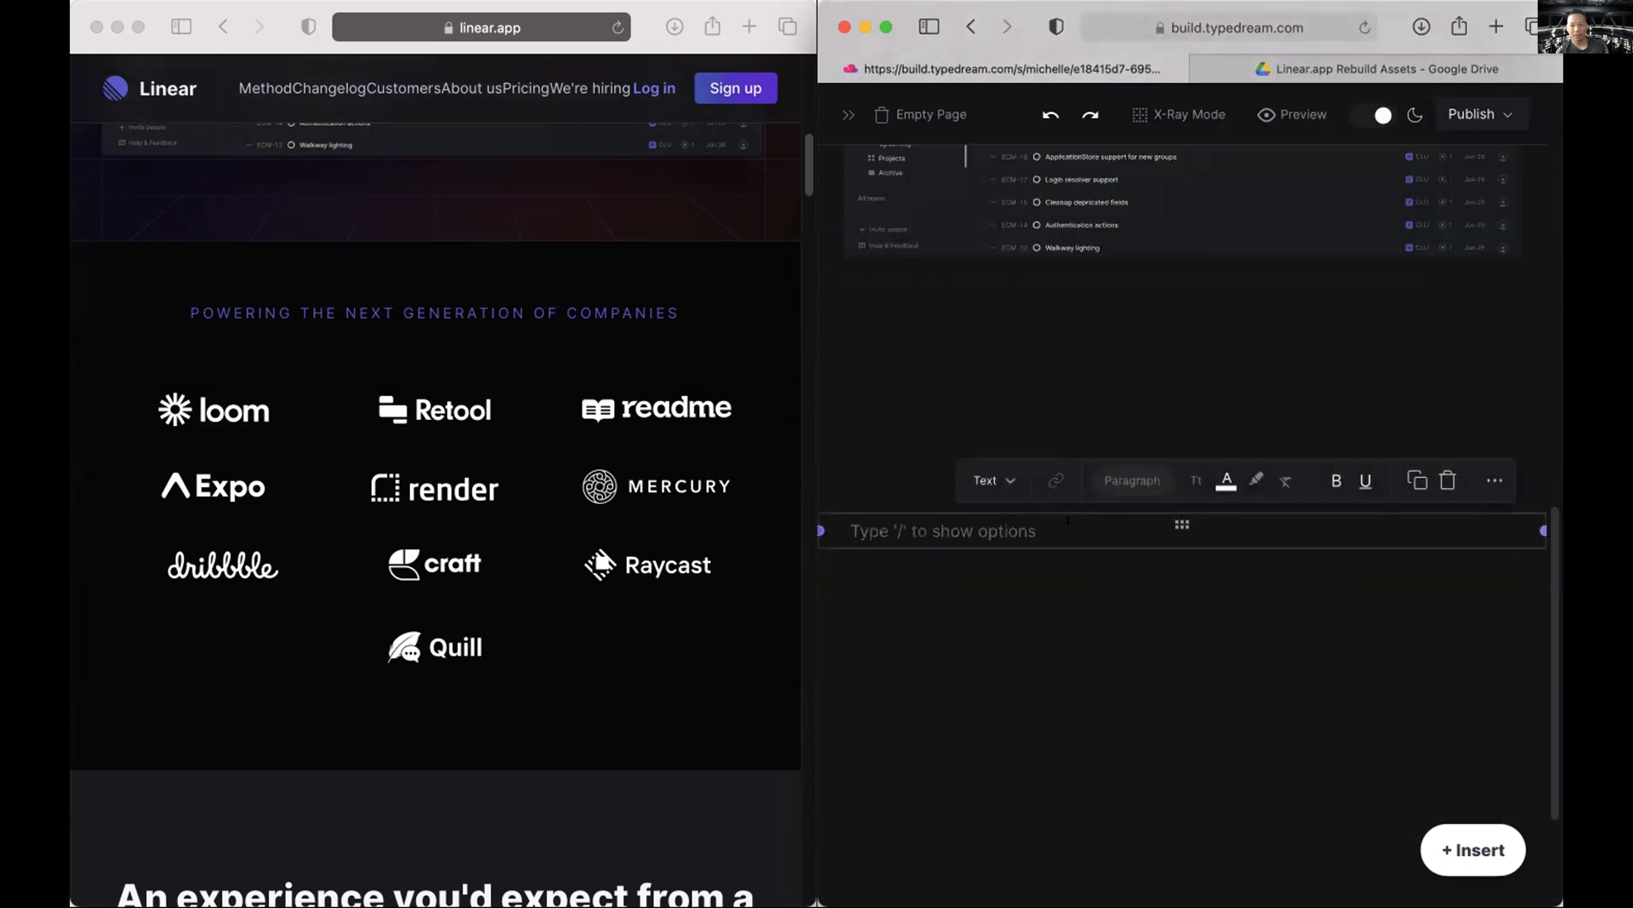
pyautogui.write('/sec')
pyautogui.press('Return')
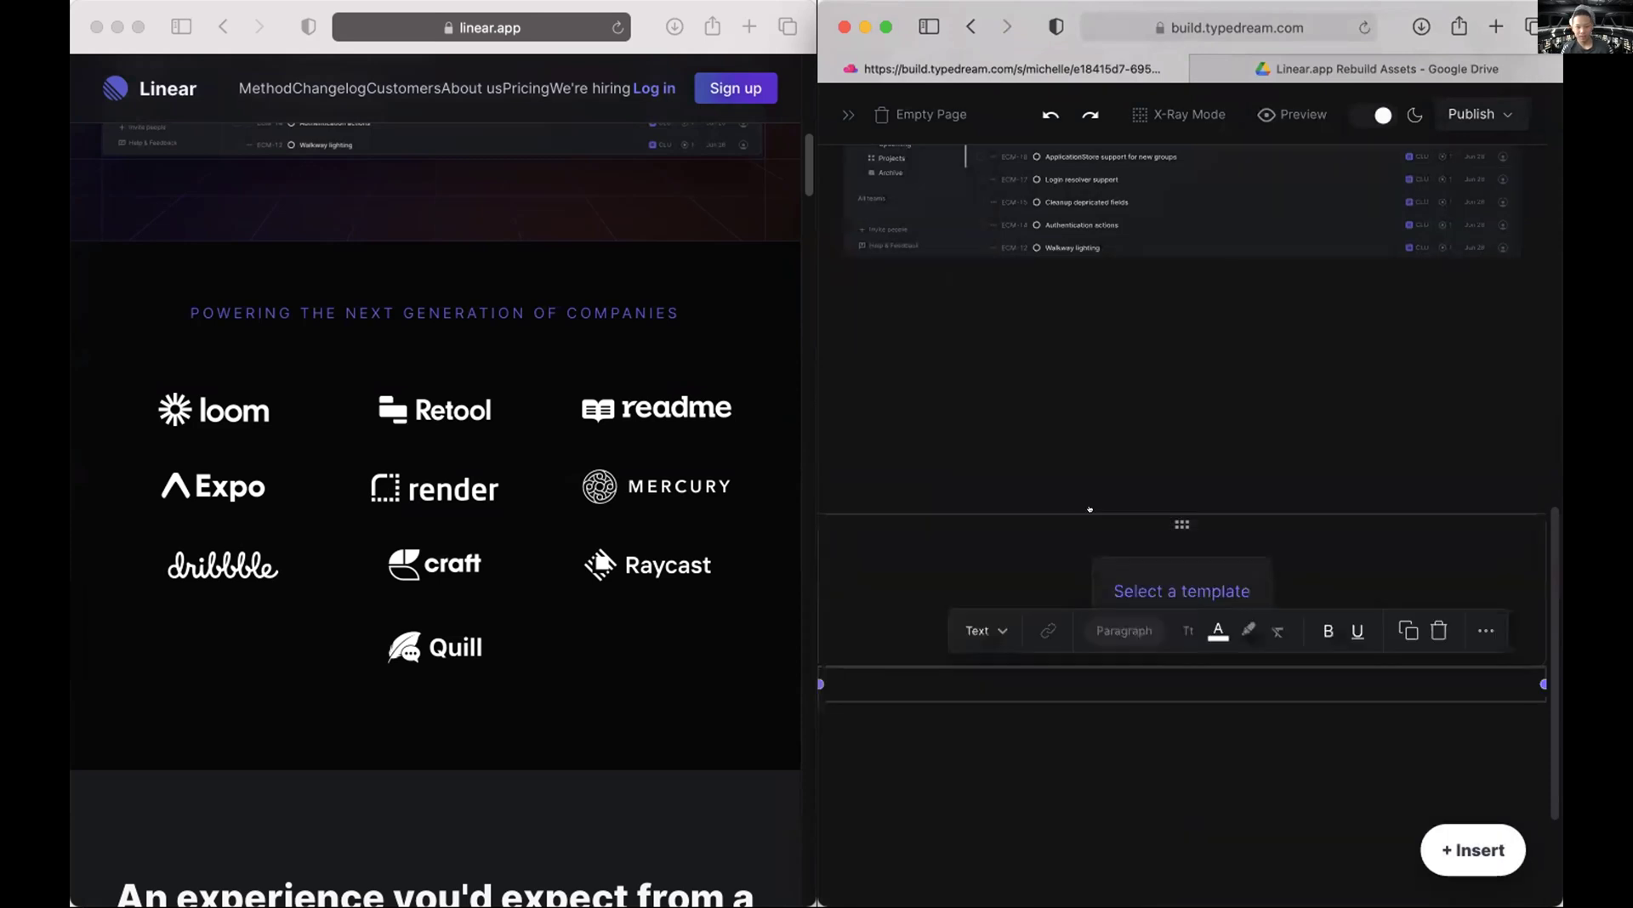
pyautogui.click(1154, 561)
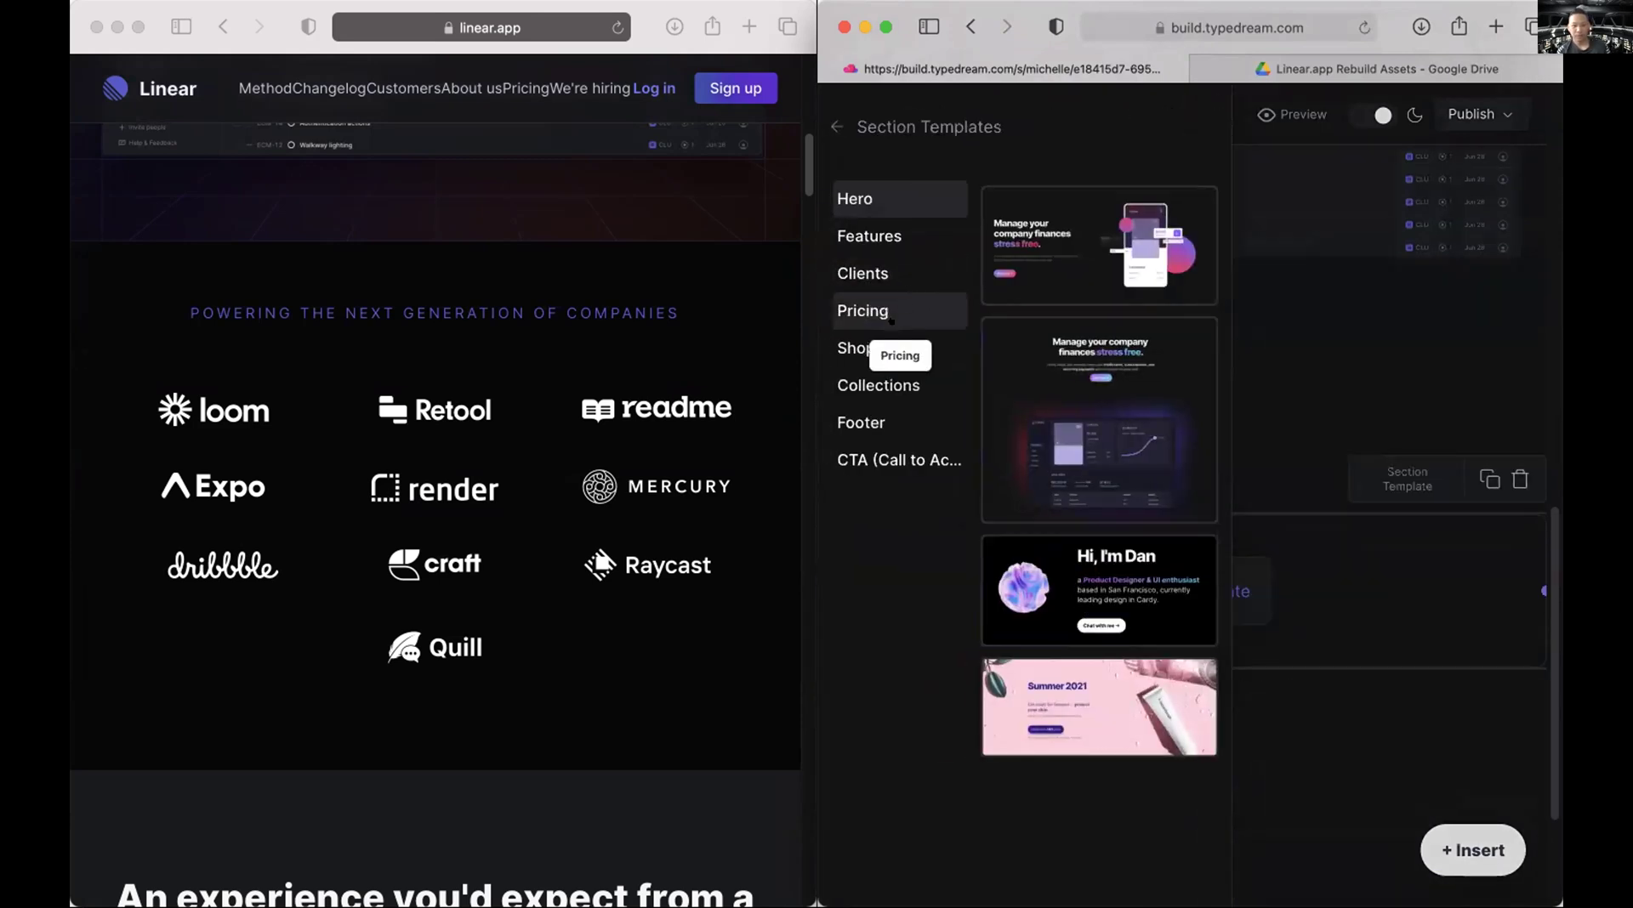
pyautogui.click(878, 273)
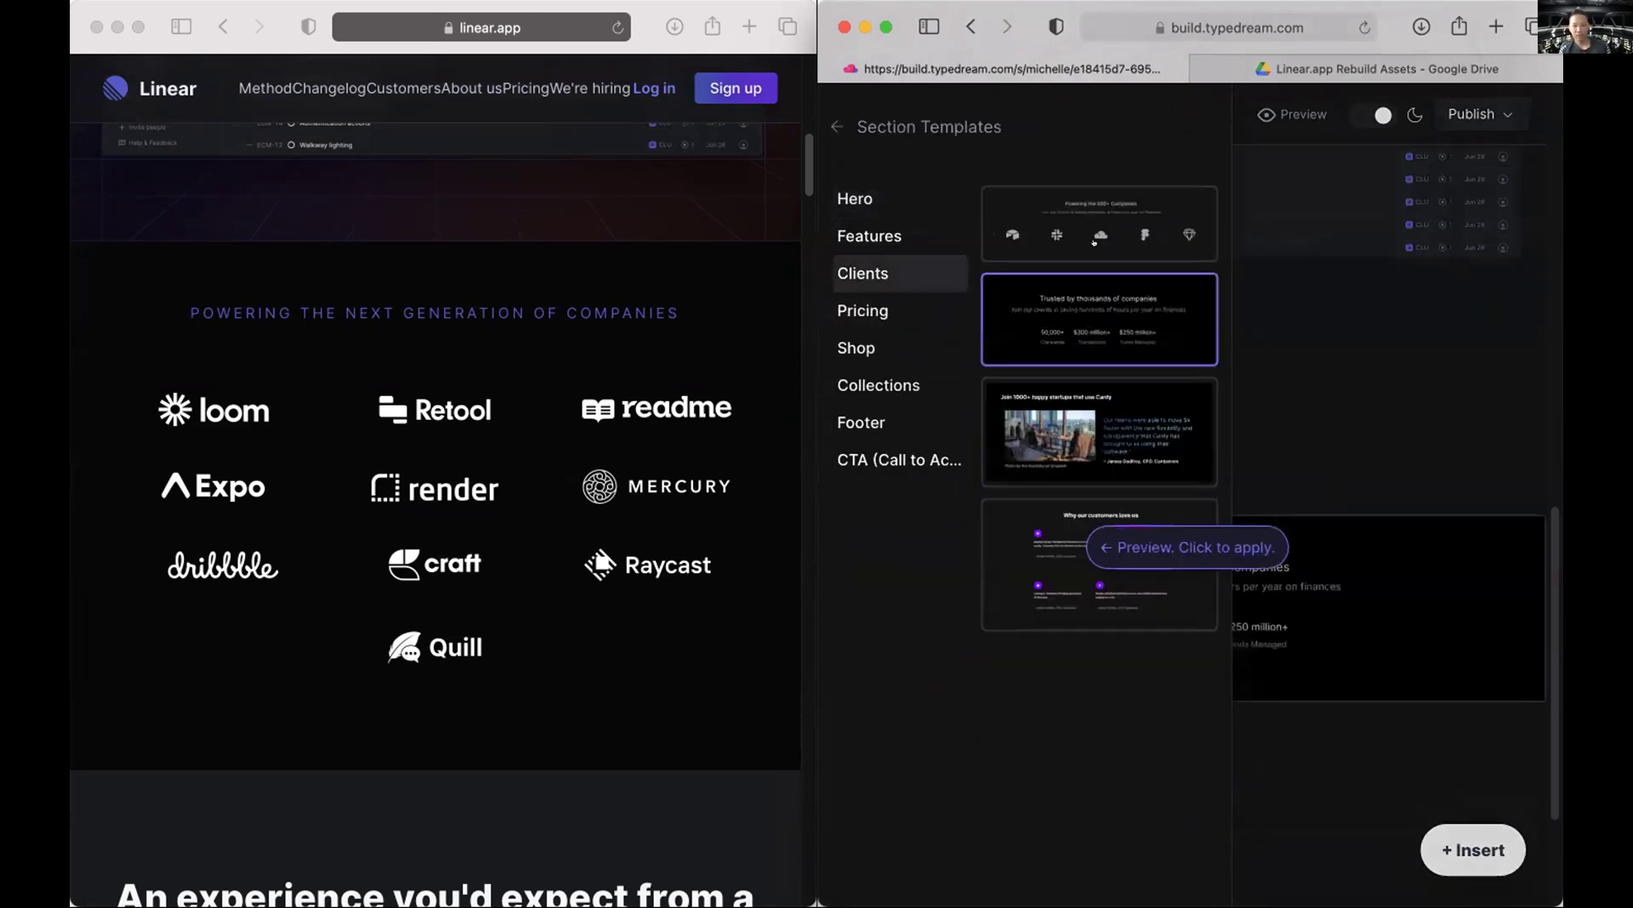
pyautogui.click(1098, 548)
pyautogui.scroll(-2, 1235, 557)
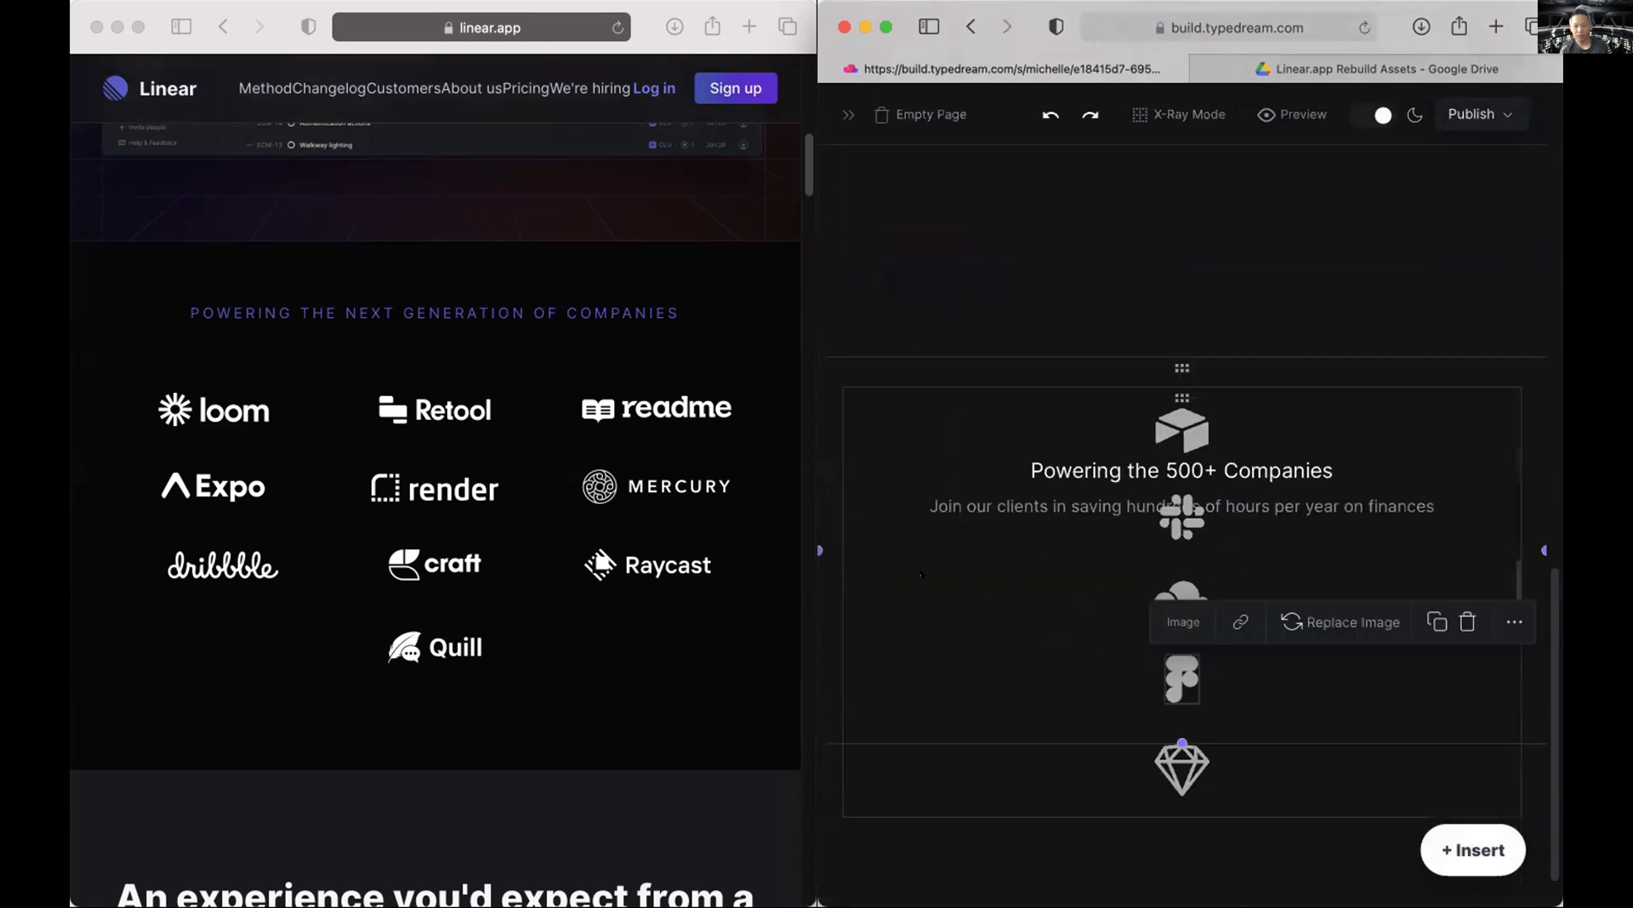
# Widen the editor window and replace the first two placeholder logos in the clients row with the Mercury and readme logos.
pyautogui.moveTo(806, 540); pyautogui.dragTo(581, 549)
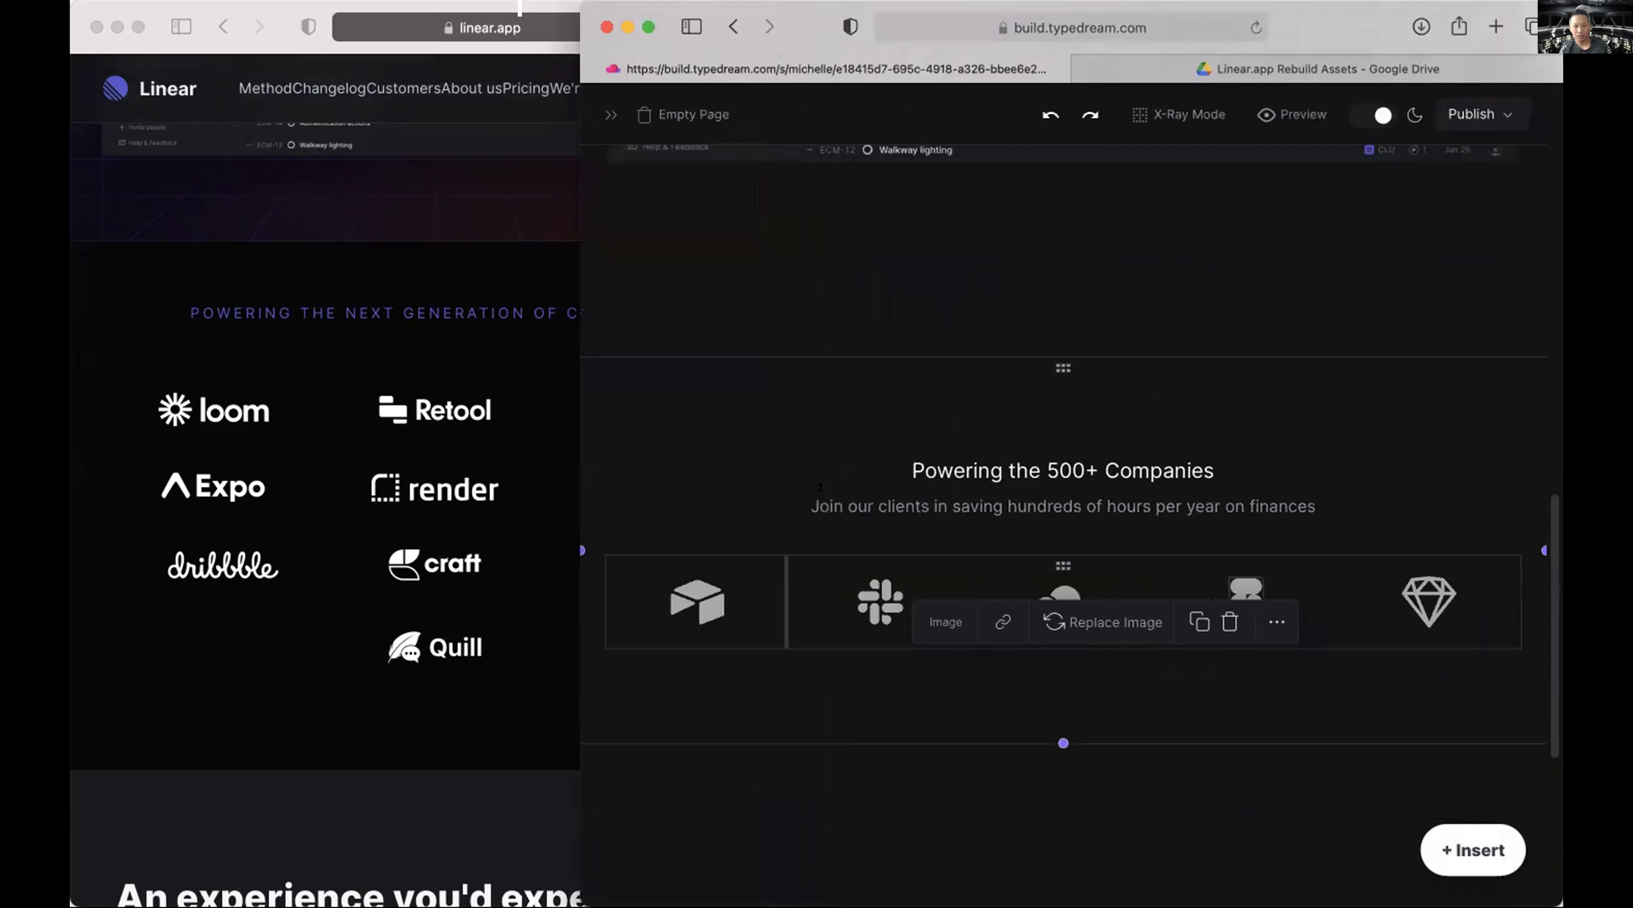
pyautogui.click(863, 548)
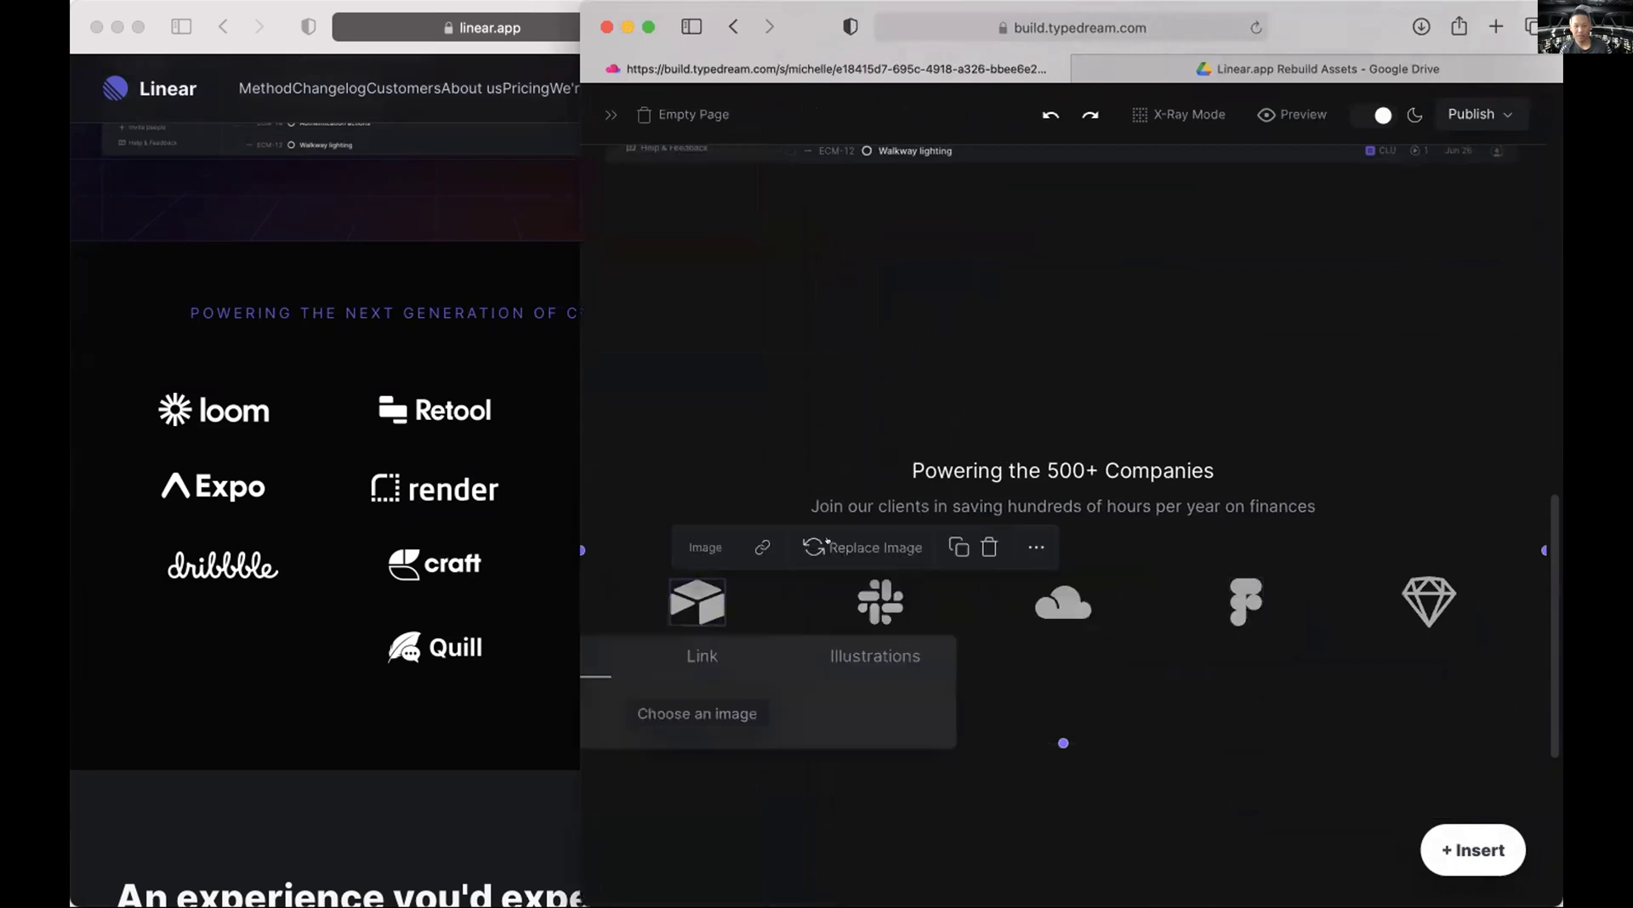
pyautogui.click(694, 713)
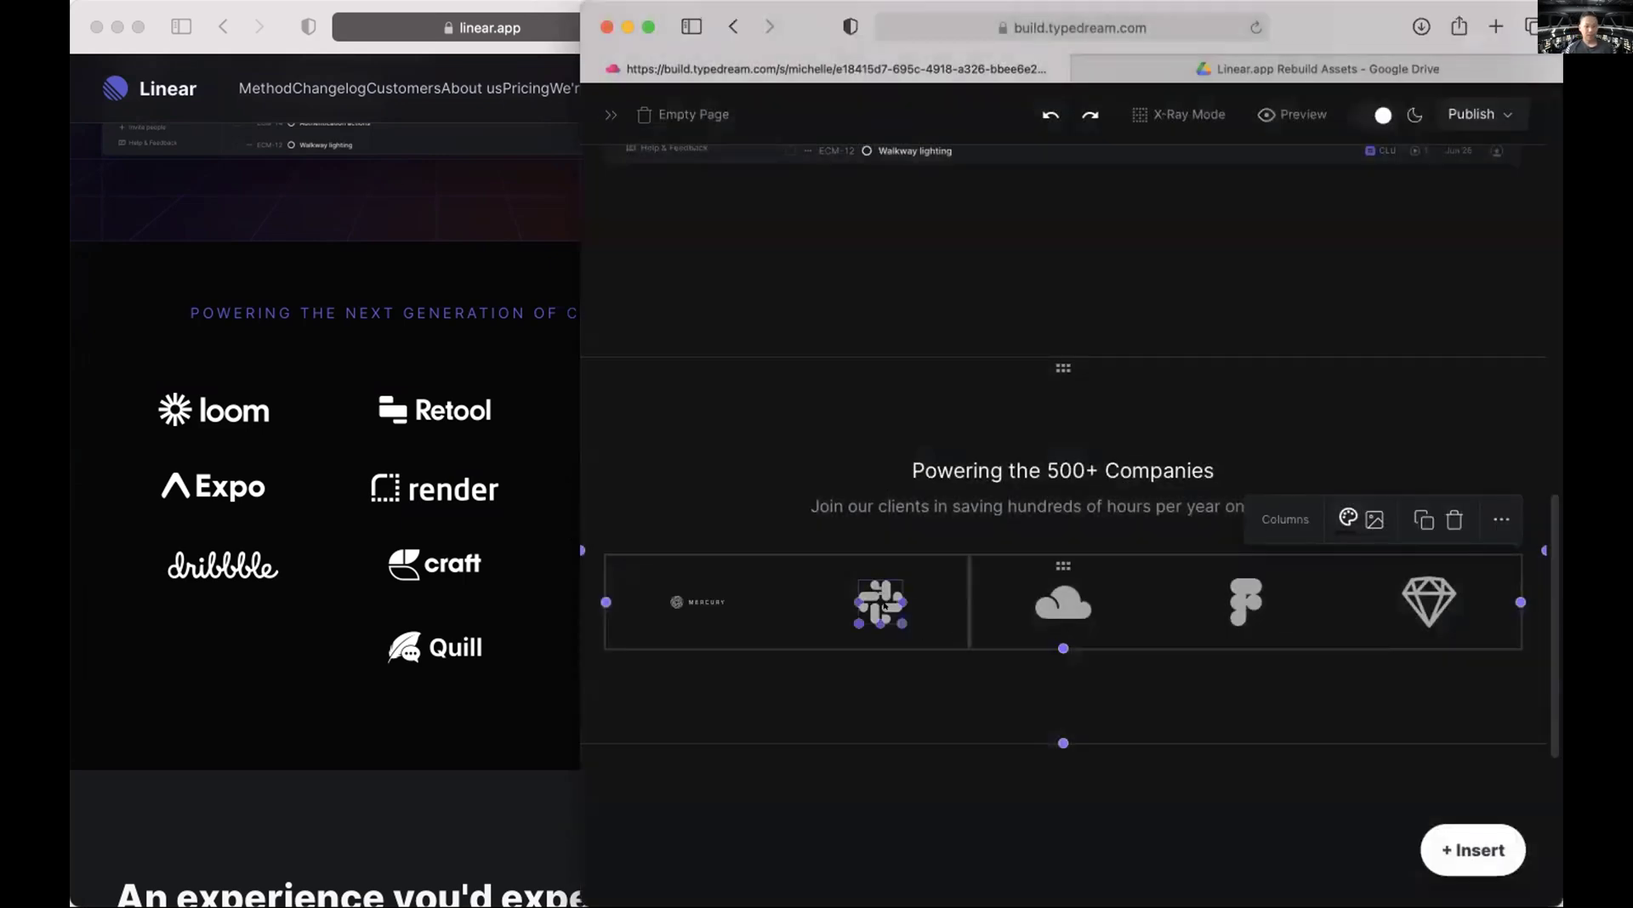
pyautogui.click(880, 602)
pyautogui.click(1052, 548)
pyautogui.click(878, 706)
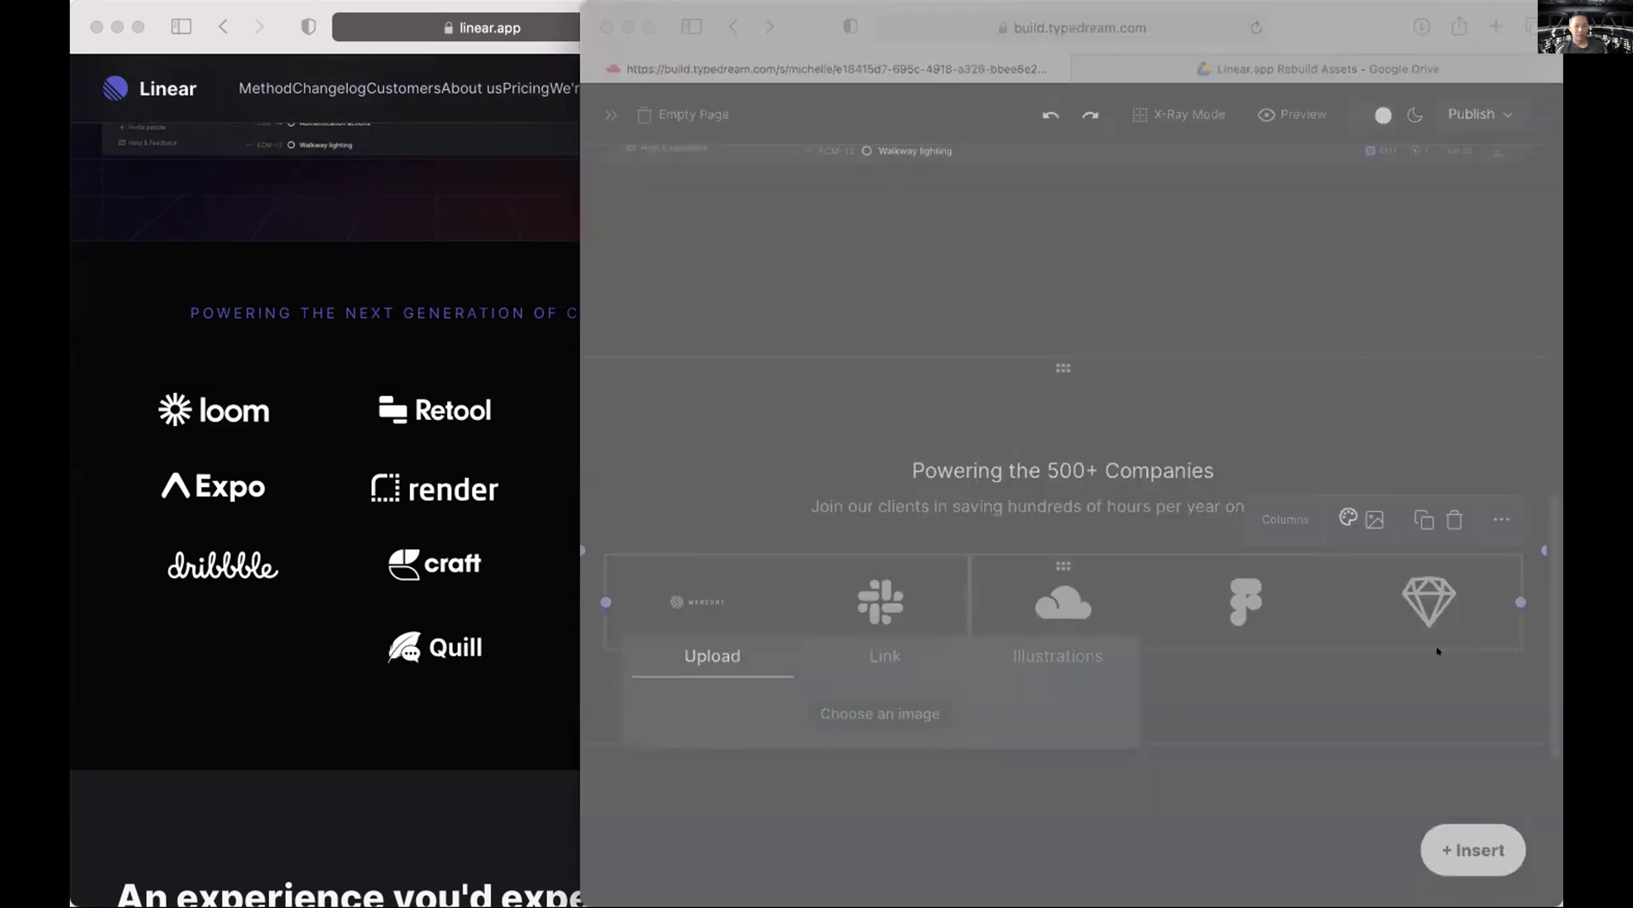
pyautogui.click(1437, 652)
# Replace the third placeholder logo with the Retool logo and enlarge the three company logos.
pyautogui.click(1084, 606)
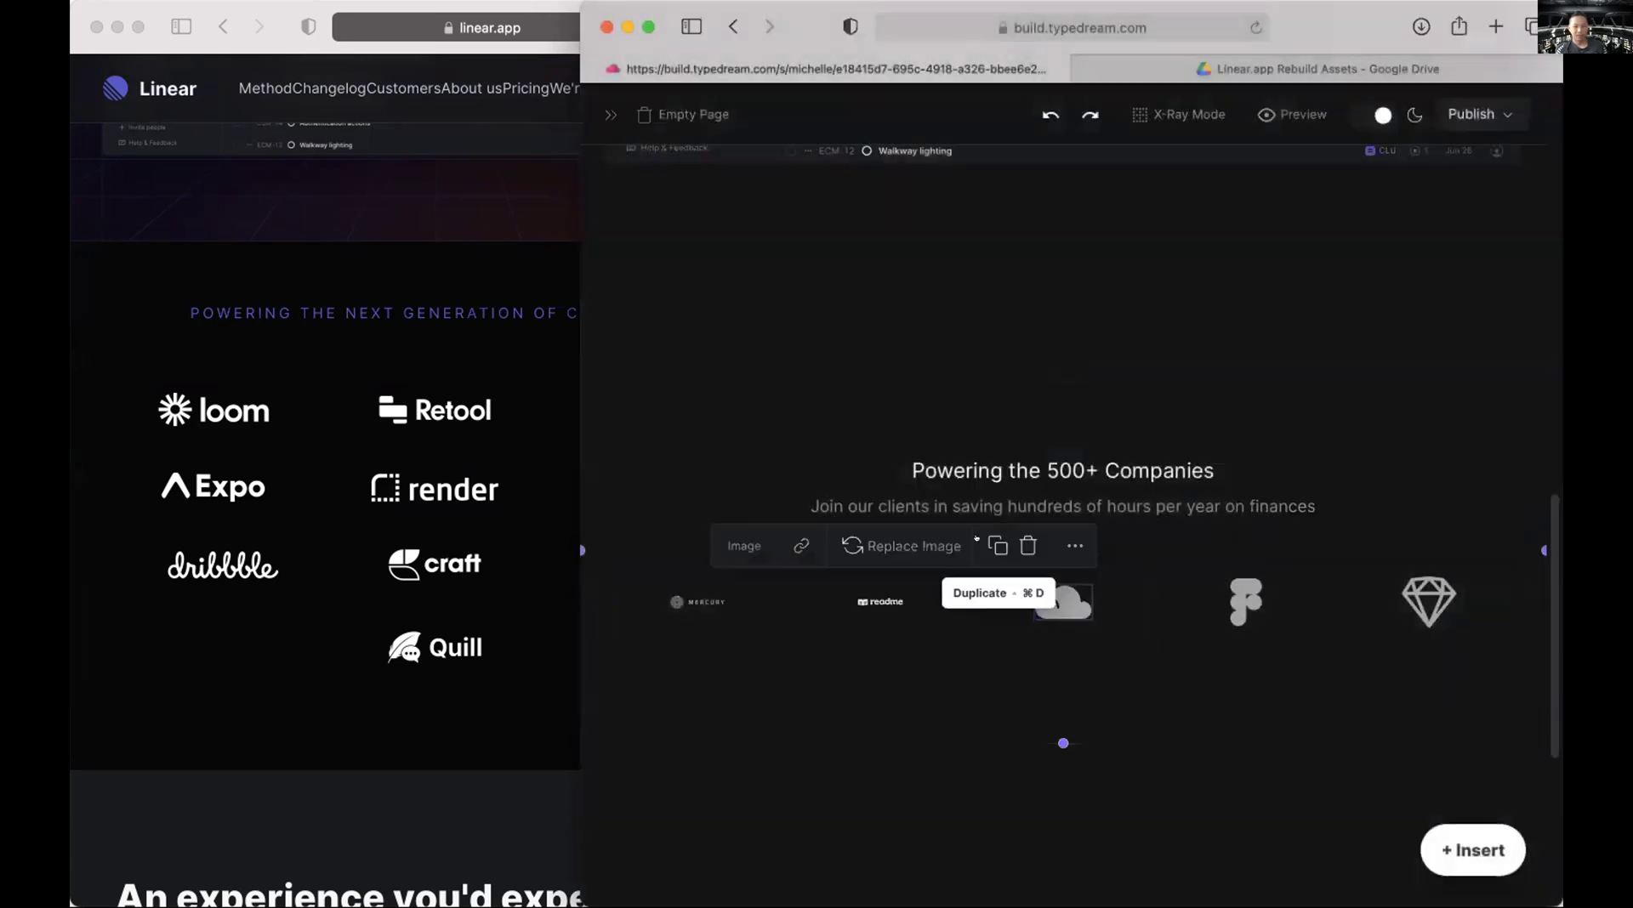
pyautogui.click(909, 540)
pyautogui.click(1011, 656)
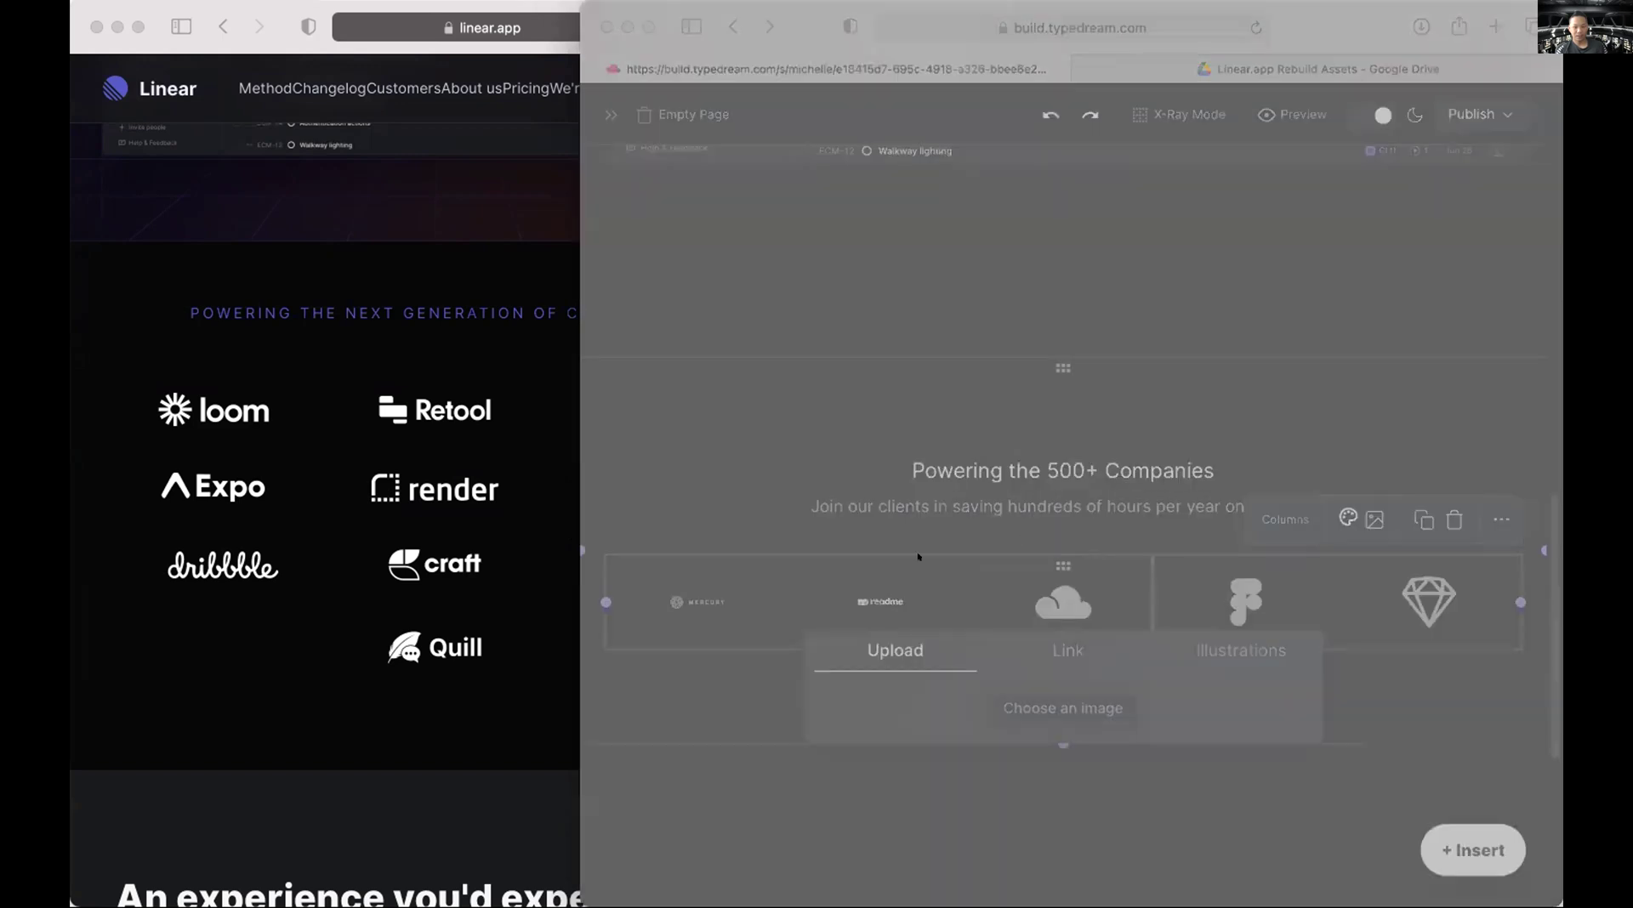
pyautogui.click(1420, 638)
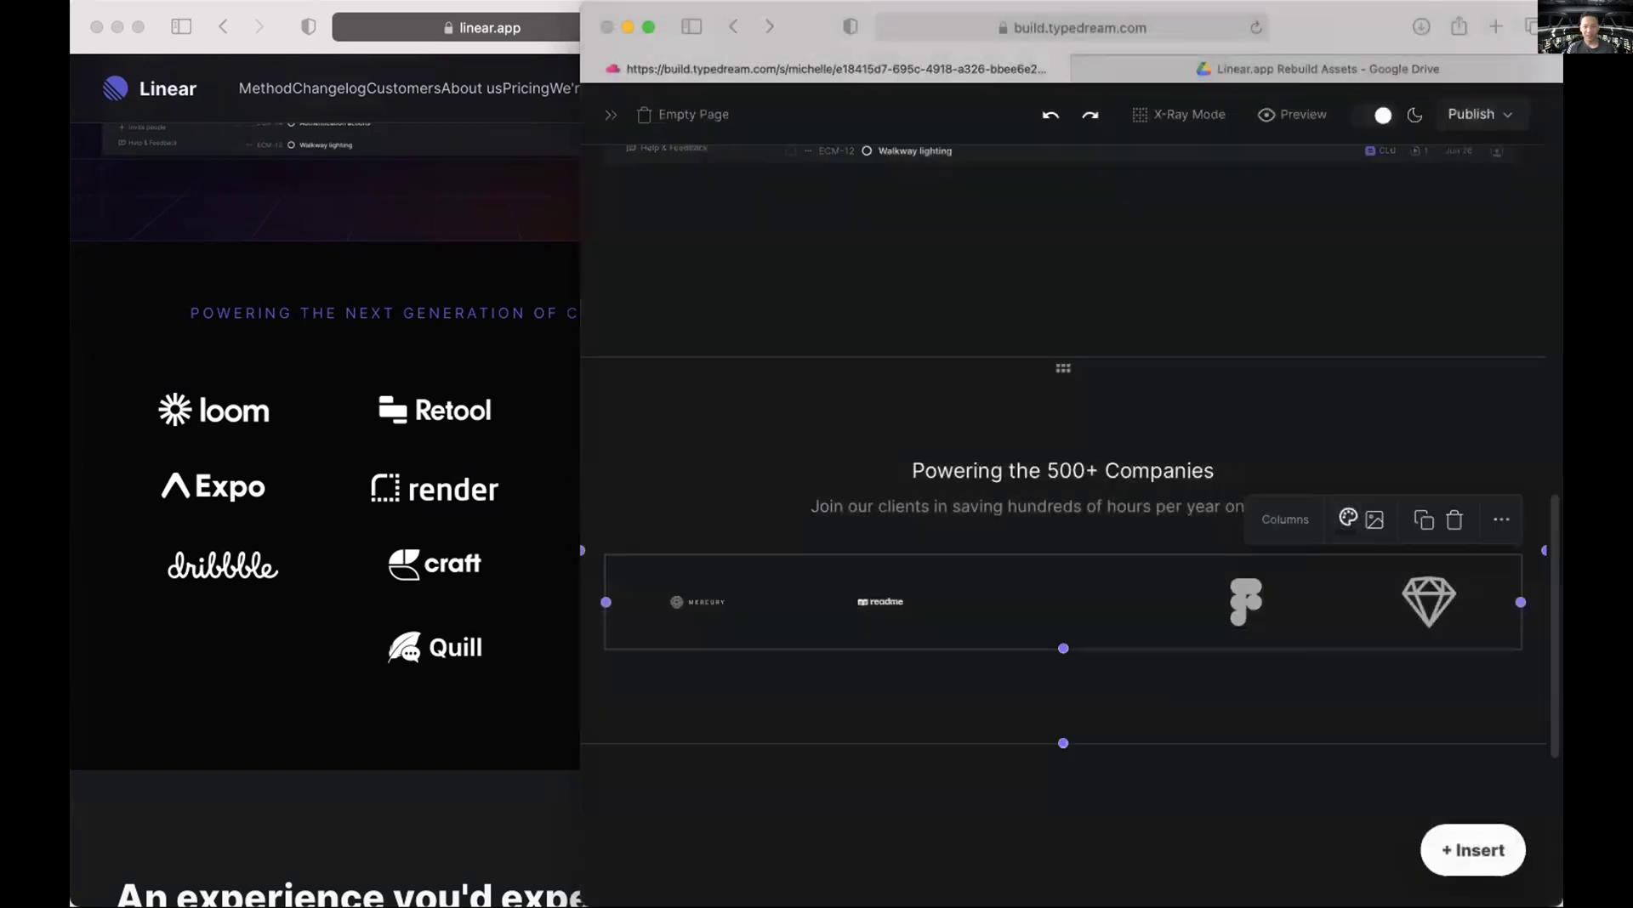
pyautogui.click(698, 604)
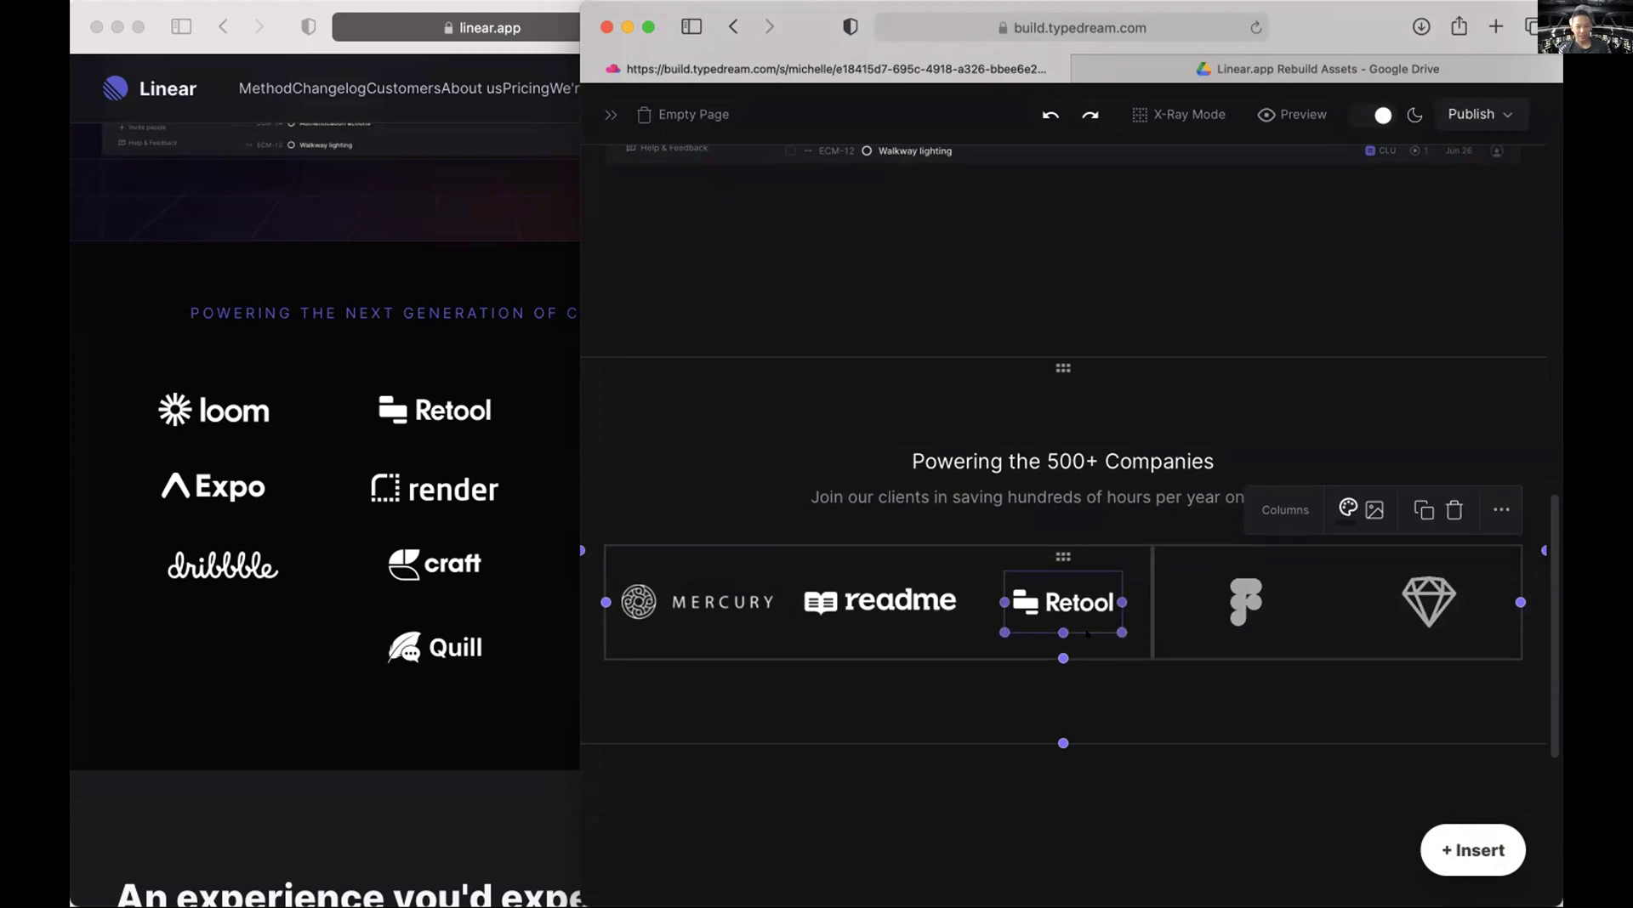
# Copy the heading "An experience you'd expect from a professional tool." from the Linear page and paste it below the logos section.
pyautogui.scroll(-10, 326, 753)
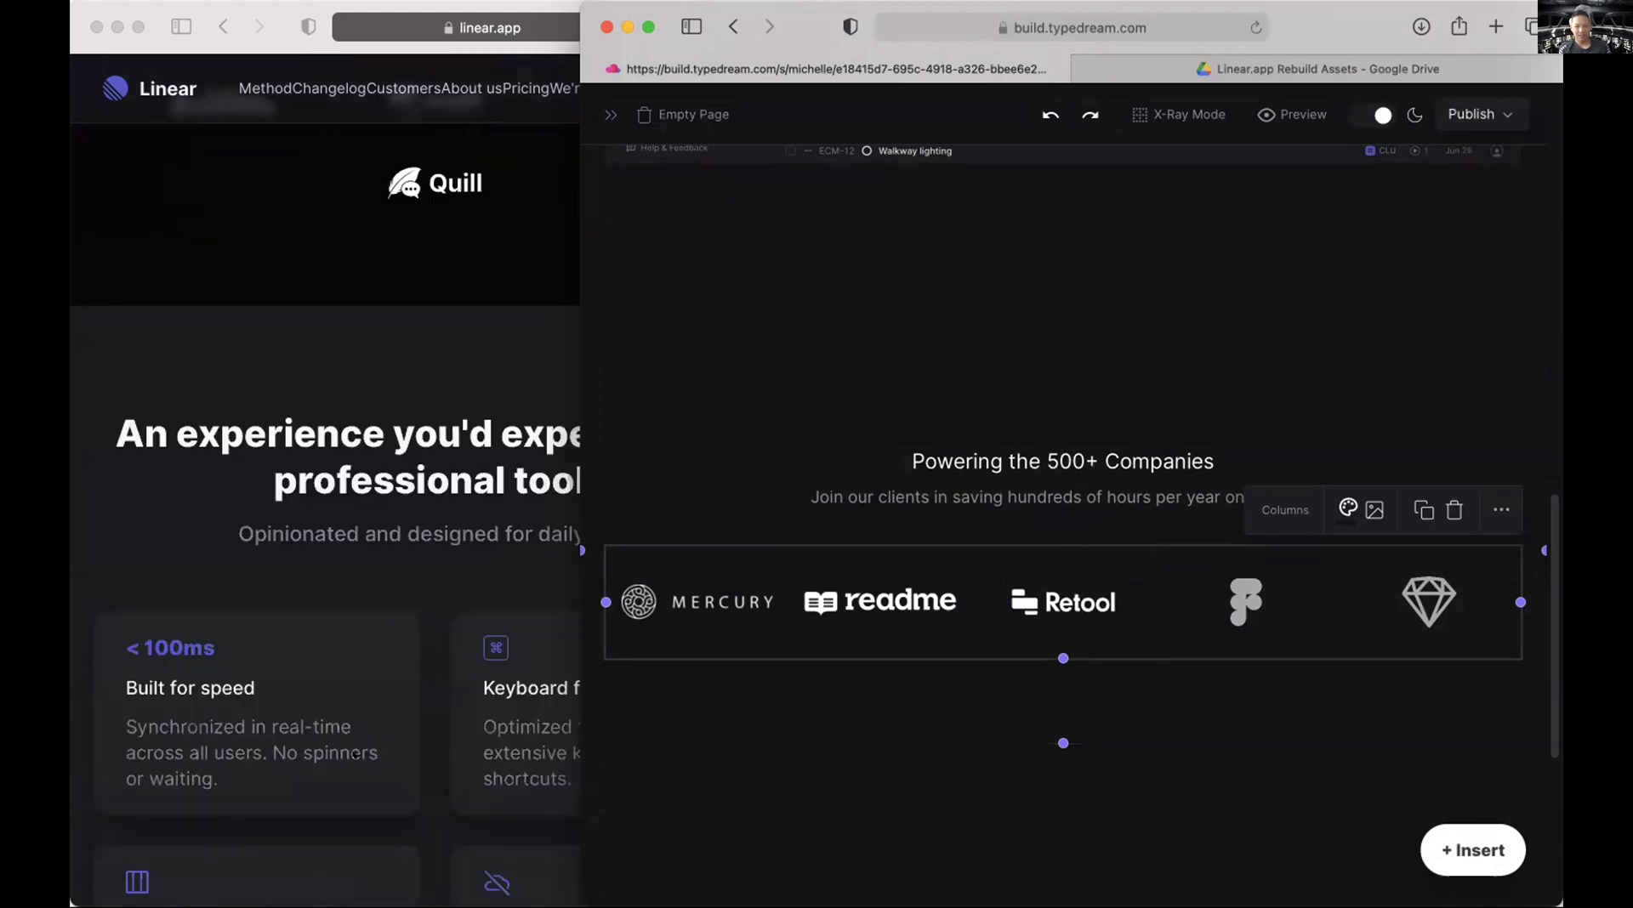
pyautogui.scroll(-5, 356, 754)
pyautogui.scroll(5, 356, 754)
pyautogui.click(356, 754)
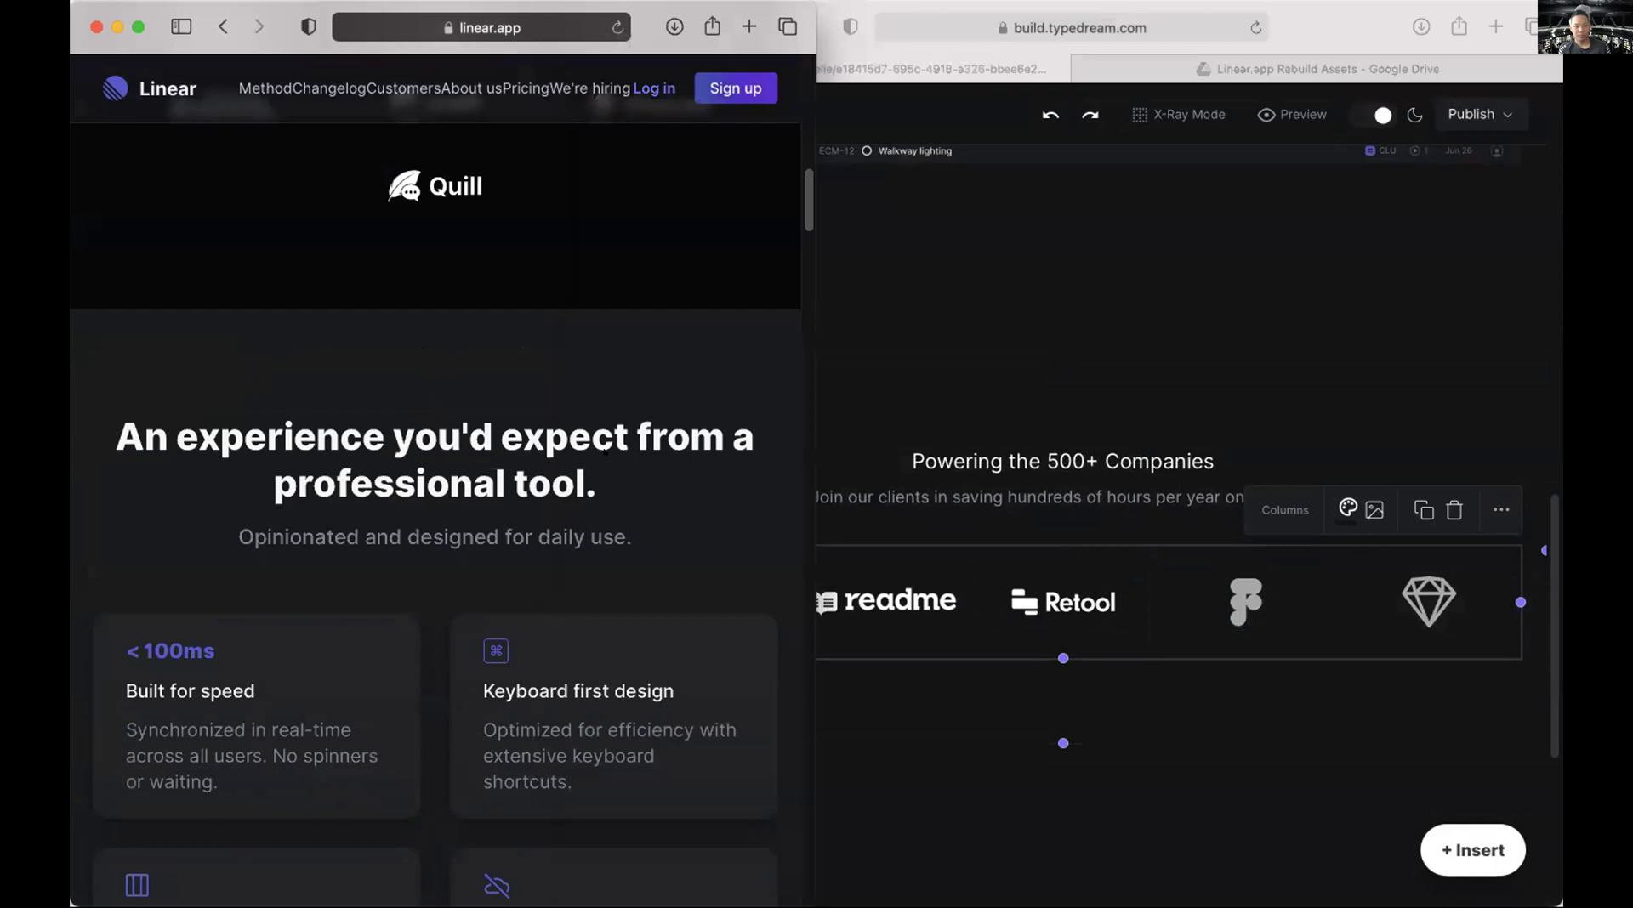
pyautogui.moveTo(600, 489); pyautogui.dragTo(272, 420)
pyautogui.press('super+c')
pyautogui.click(904, 717)
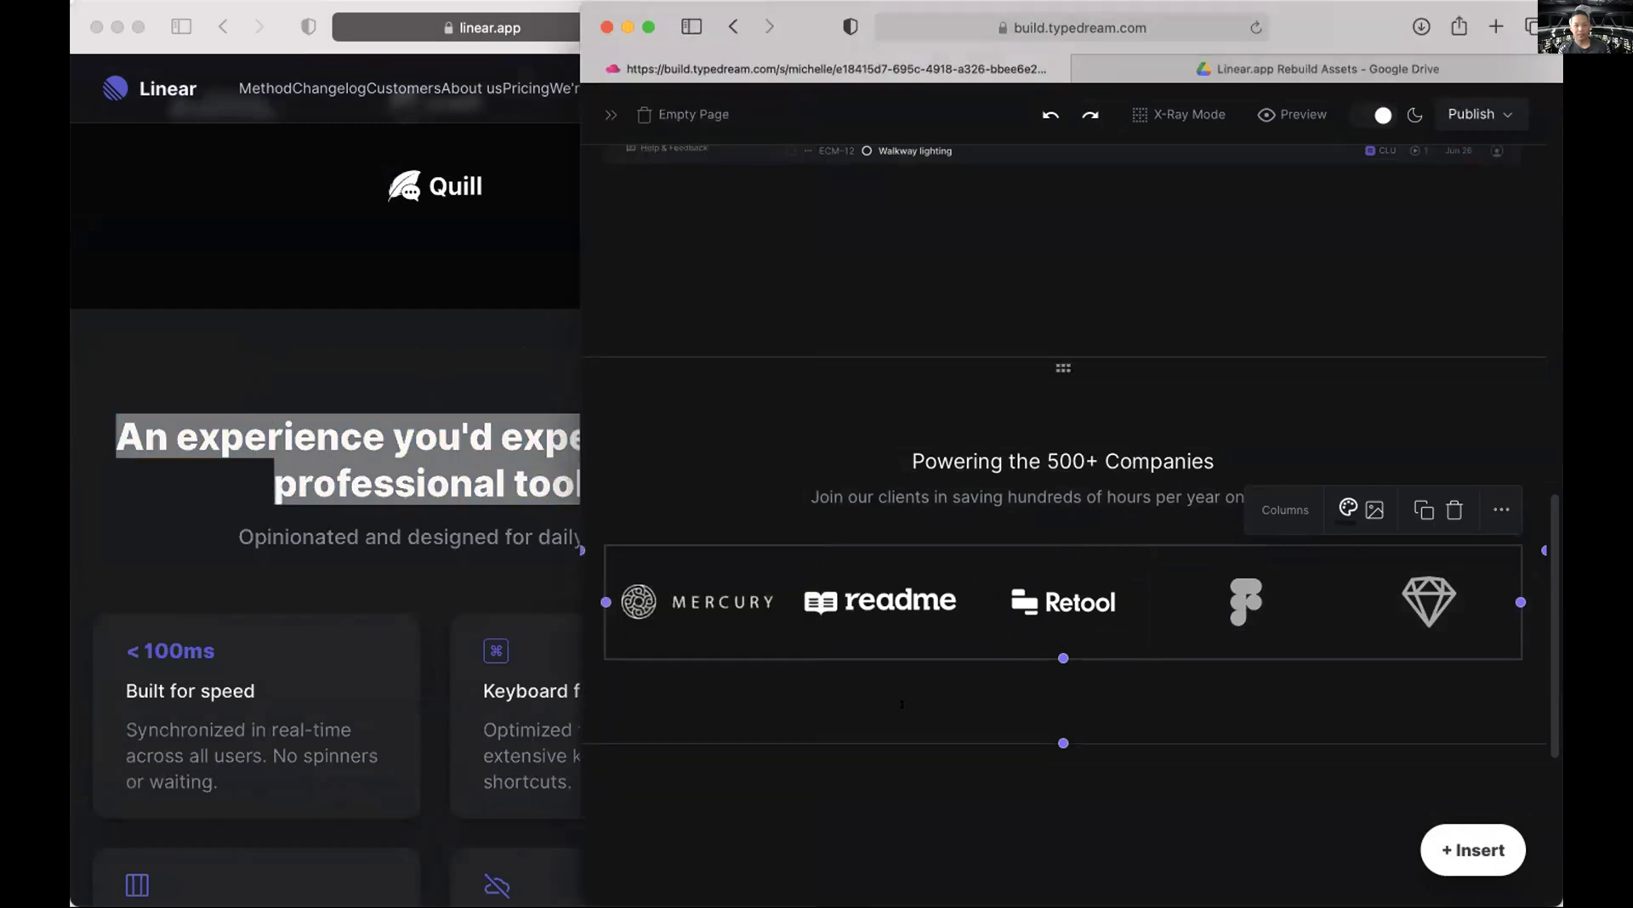
pyautogui.click(887, 751)
pyautogui.press('super+v')
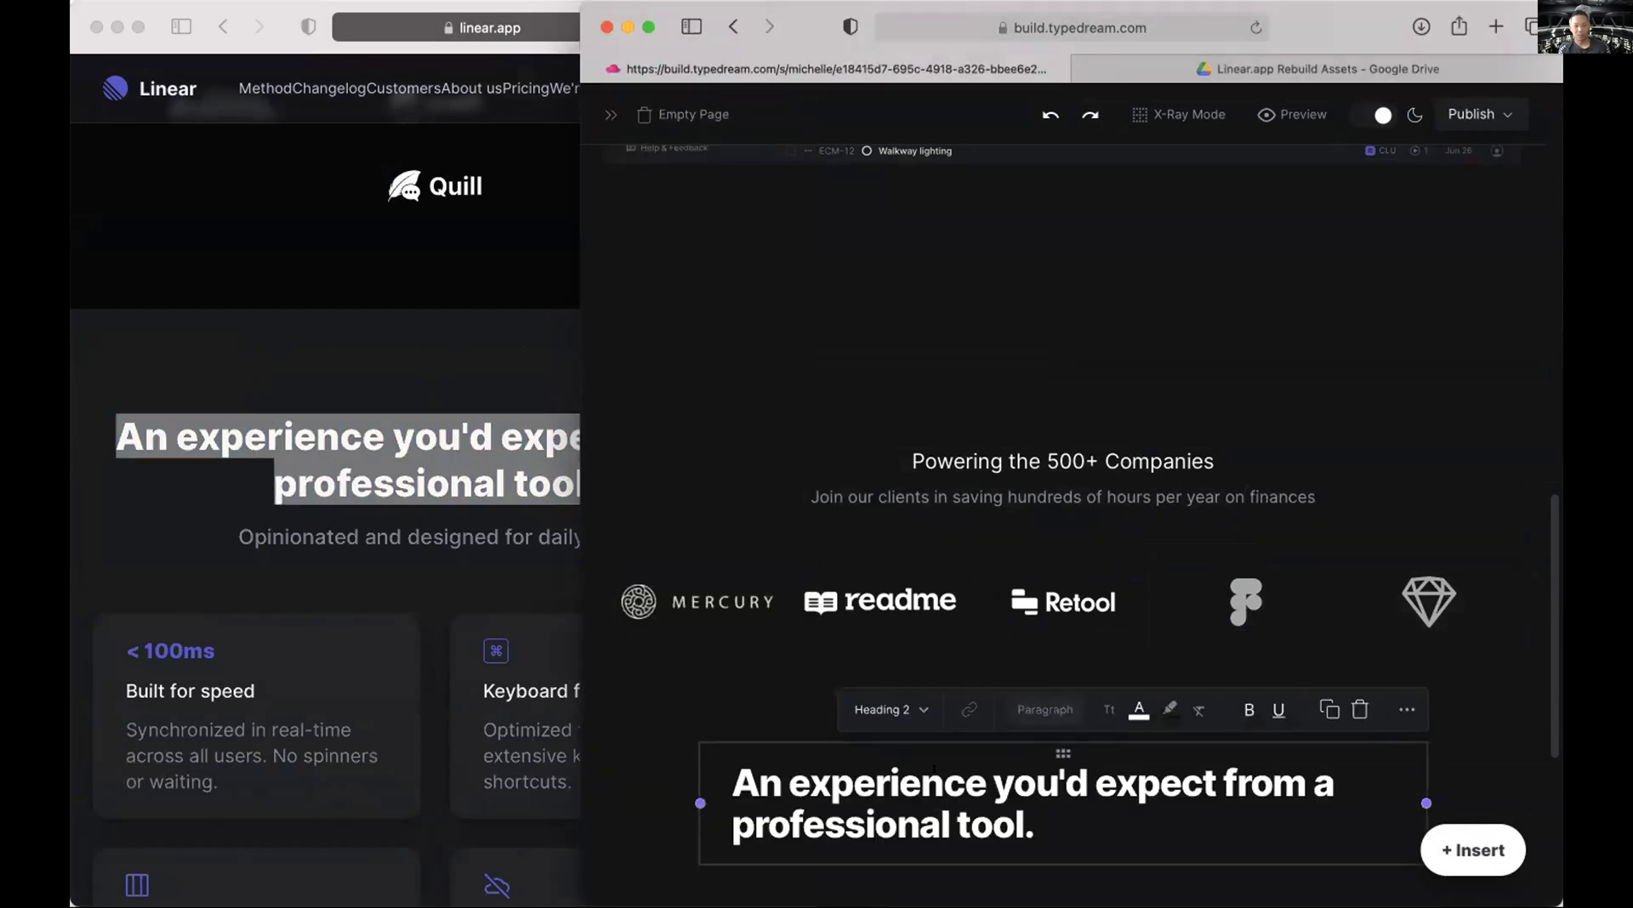
# Center-align the "An experience you'd expect from a professional tool." heading.
pyautogui.tripleClick(1102, 784)
pyautogui.click(1407, 709)
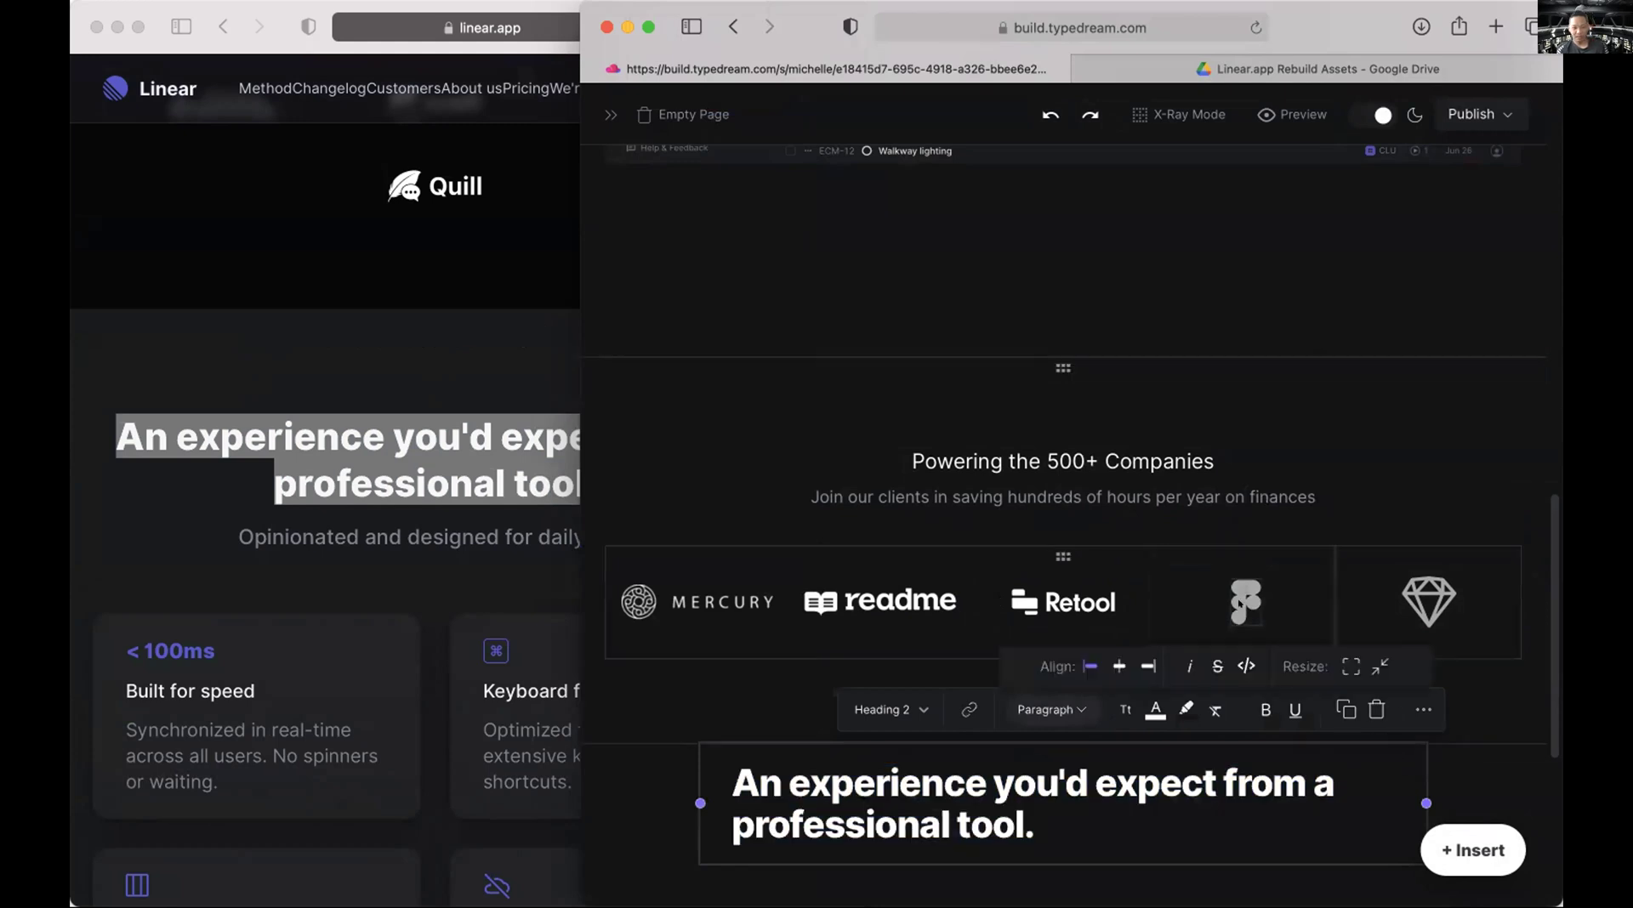
pyautogui.click(1119, 666)
pyautogui.scroll(-2, 772, 706)
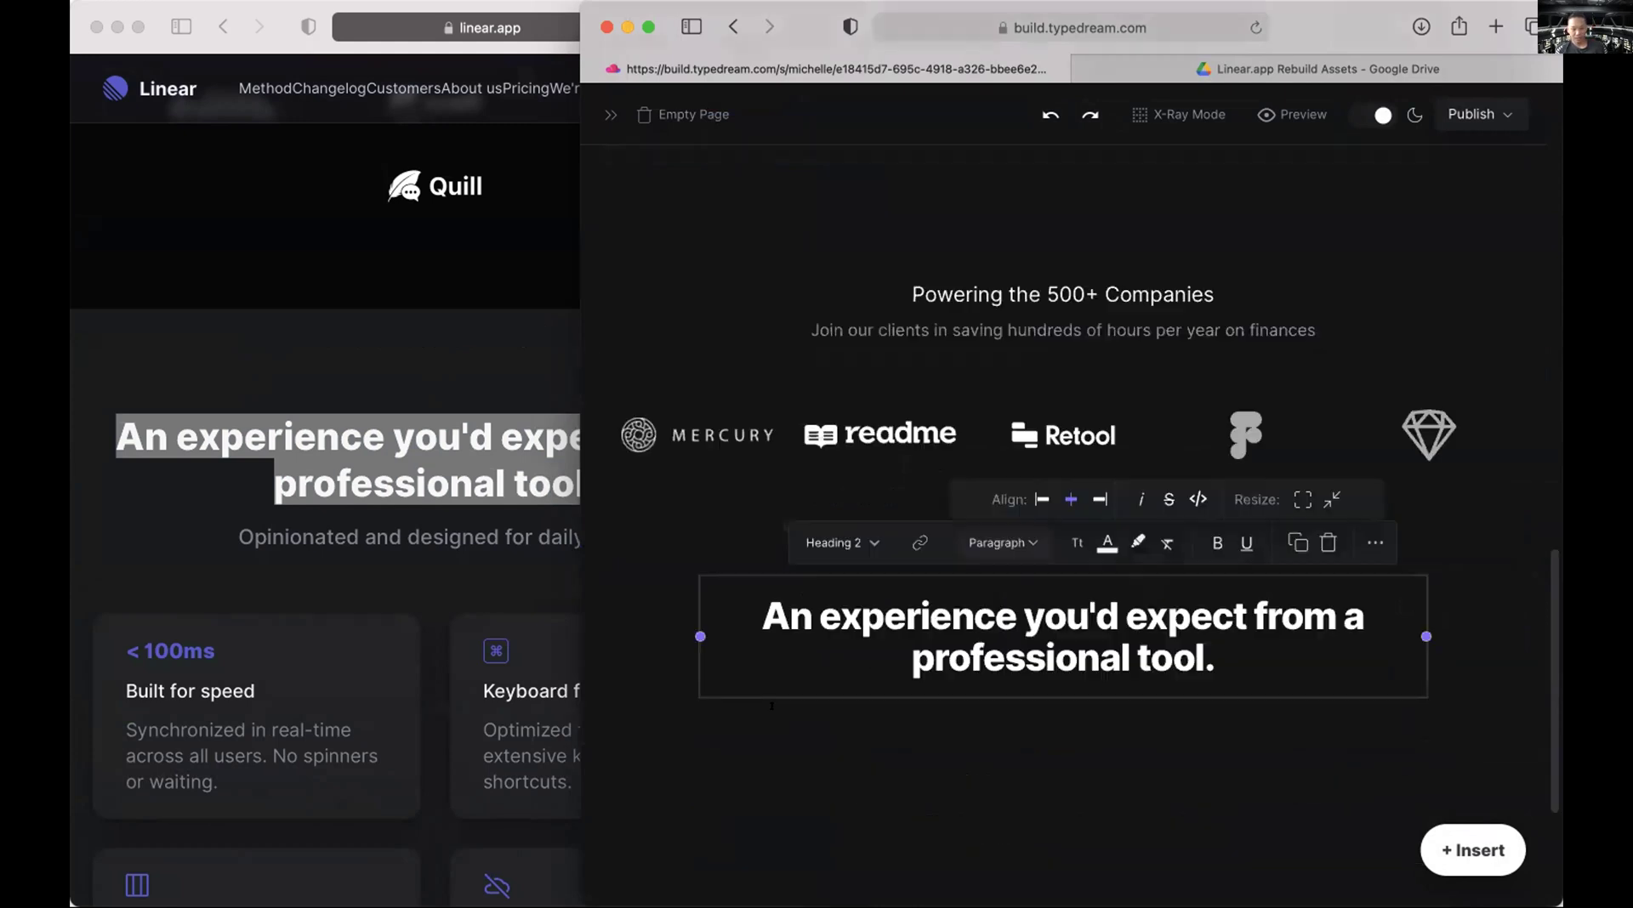
# Insert a section template below the new heading and apply the Collections design with three green cards.
pyautogui.click(969, 737)
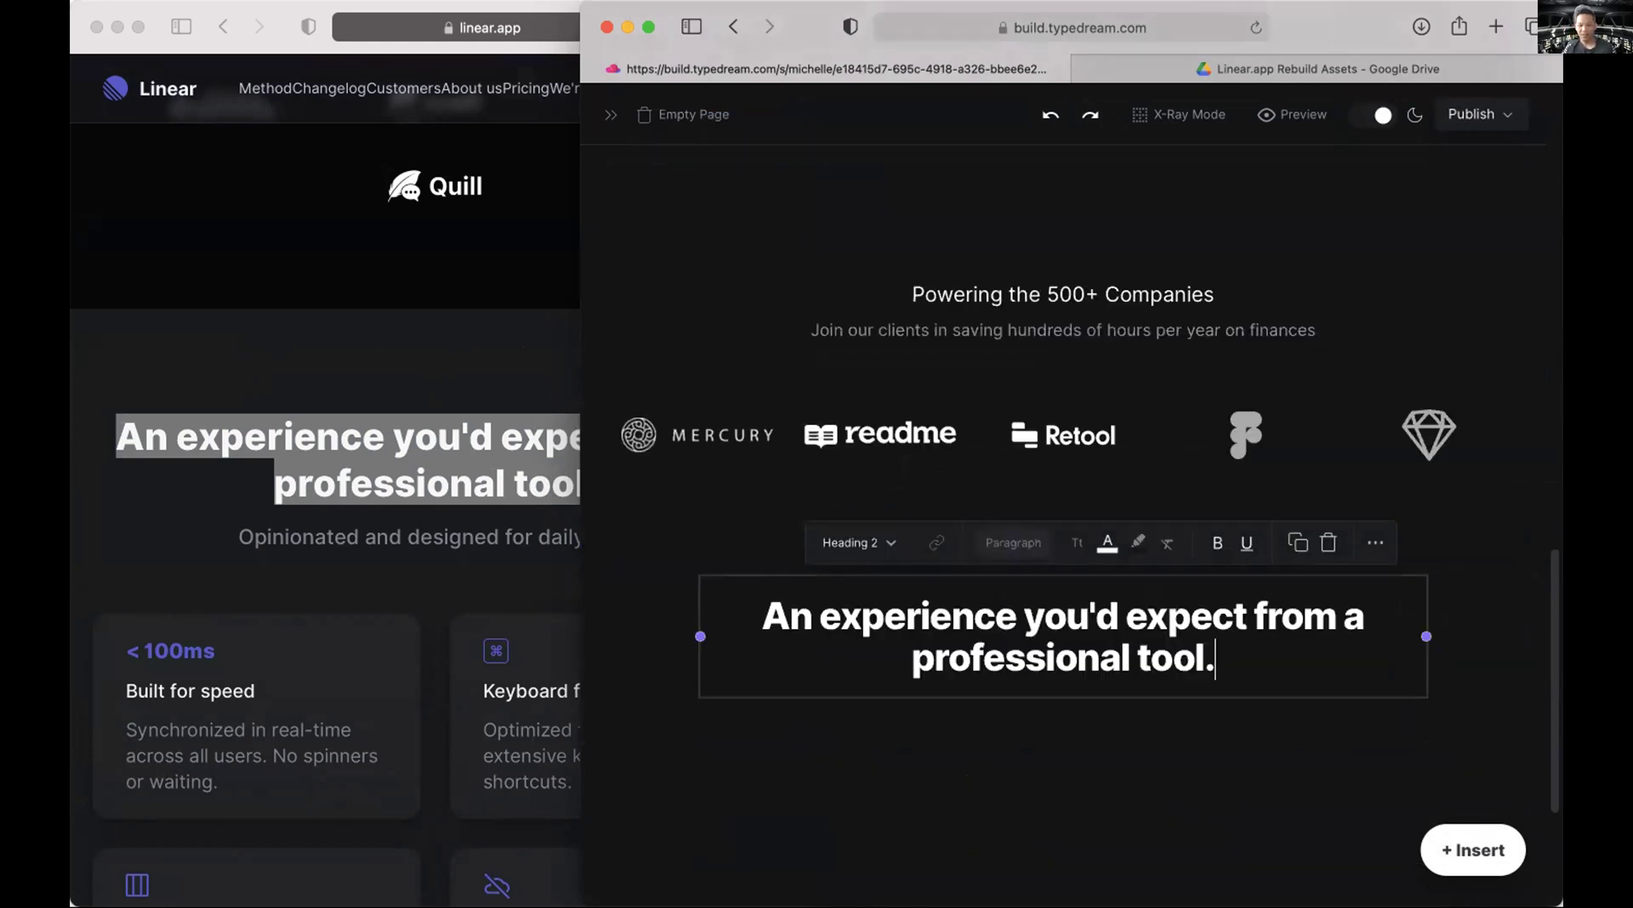
pyautogui.press('Return')
pyautogui.write('/se')
pyautogui.press('Return')
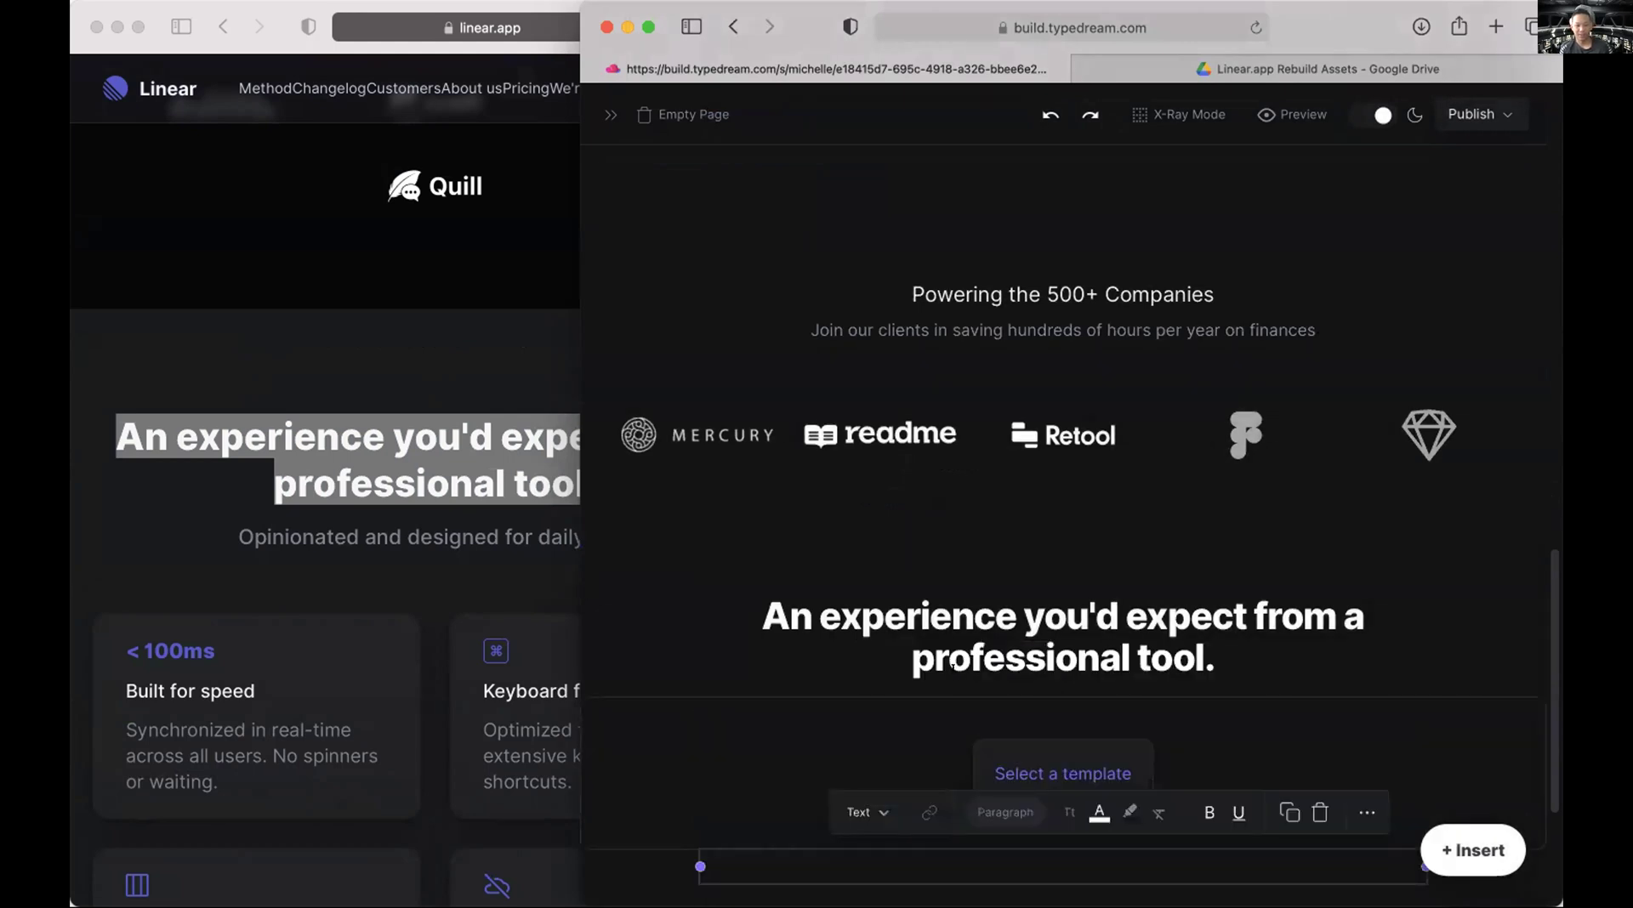
pyautogui.click(1068, 702)
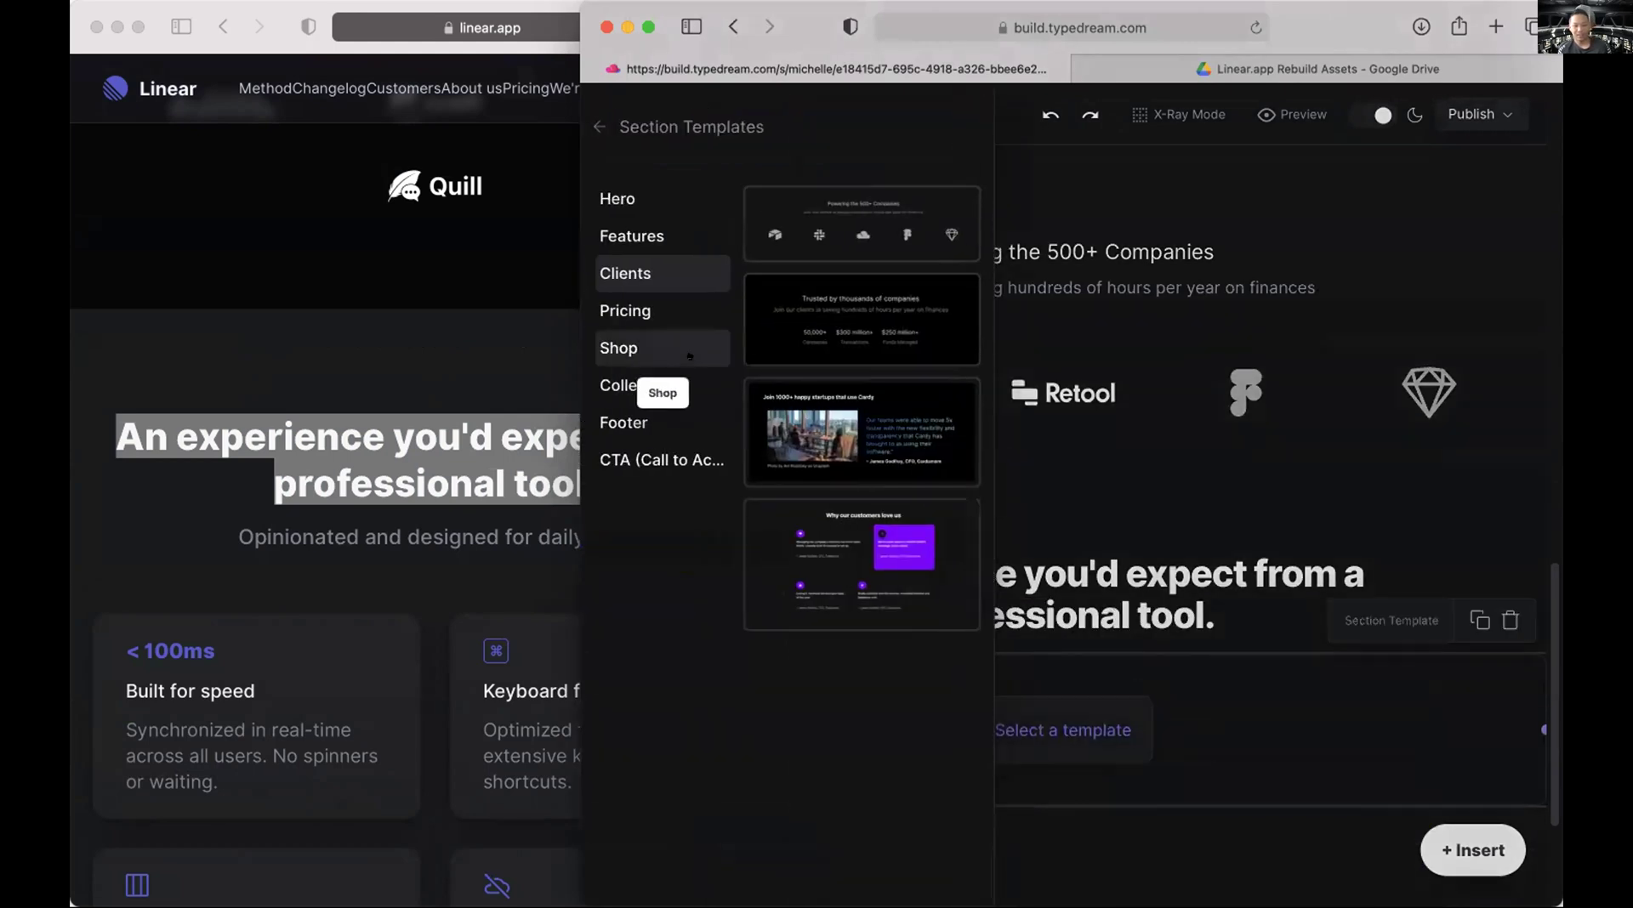
pyautogui.click(640, 315)
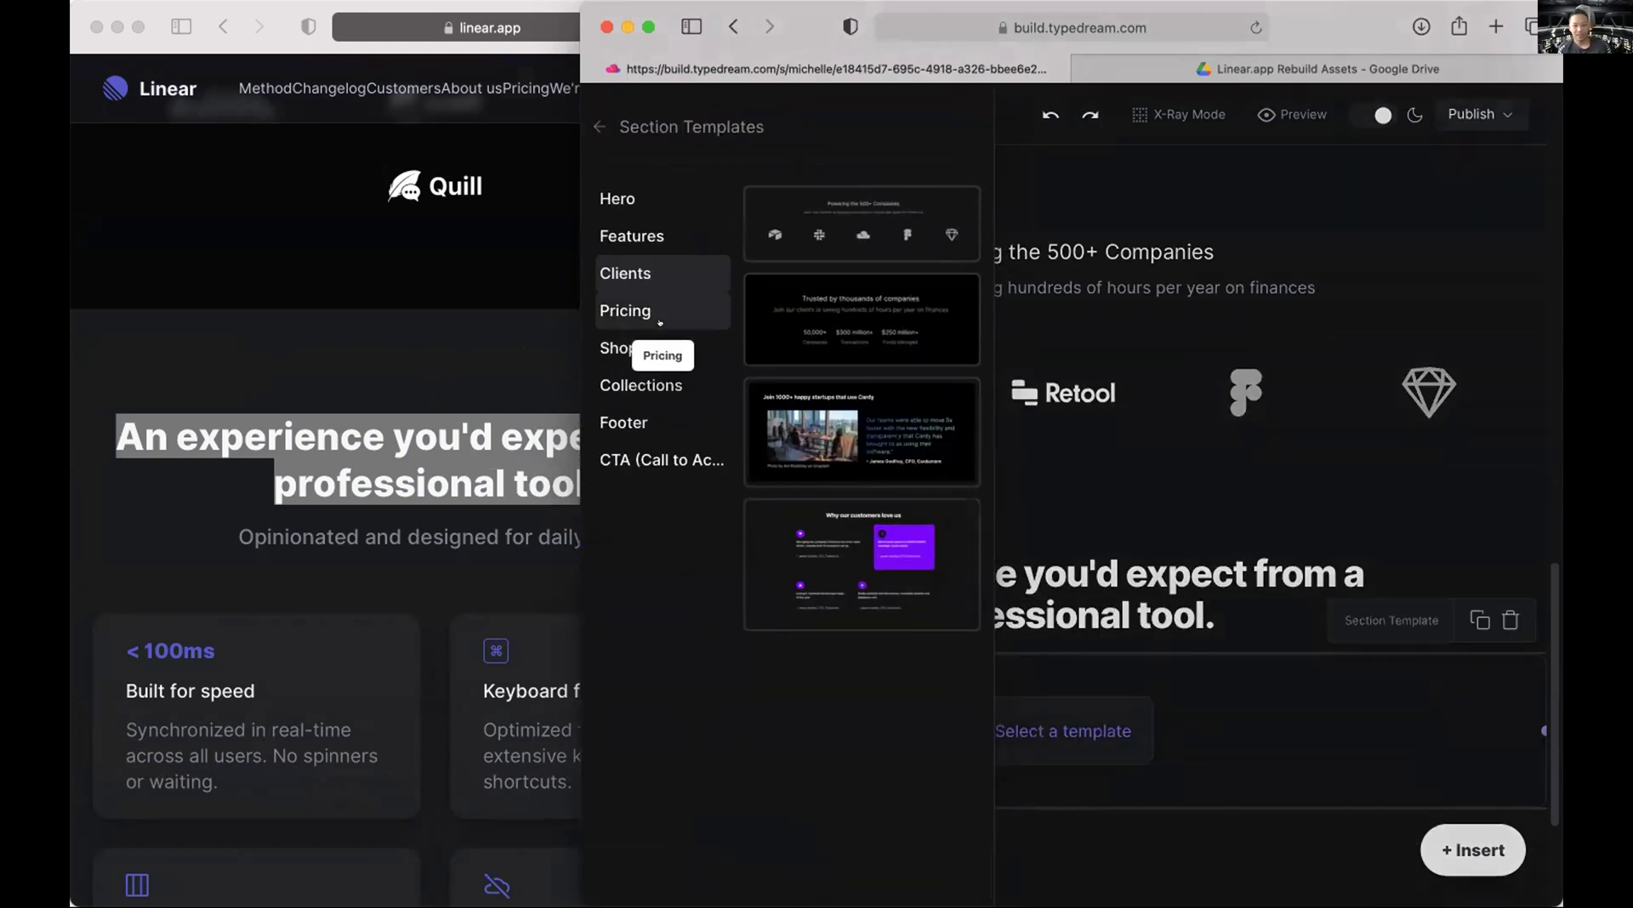
pyautogui.click(629, 388)
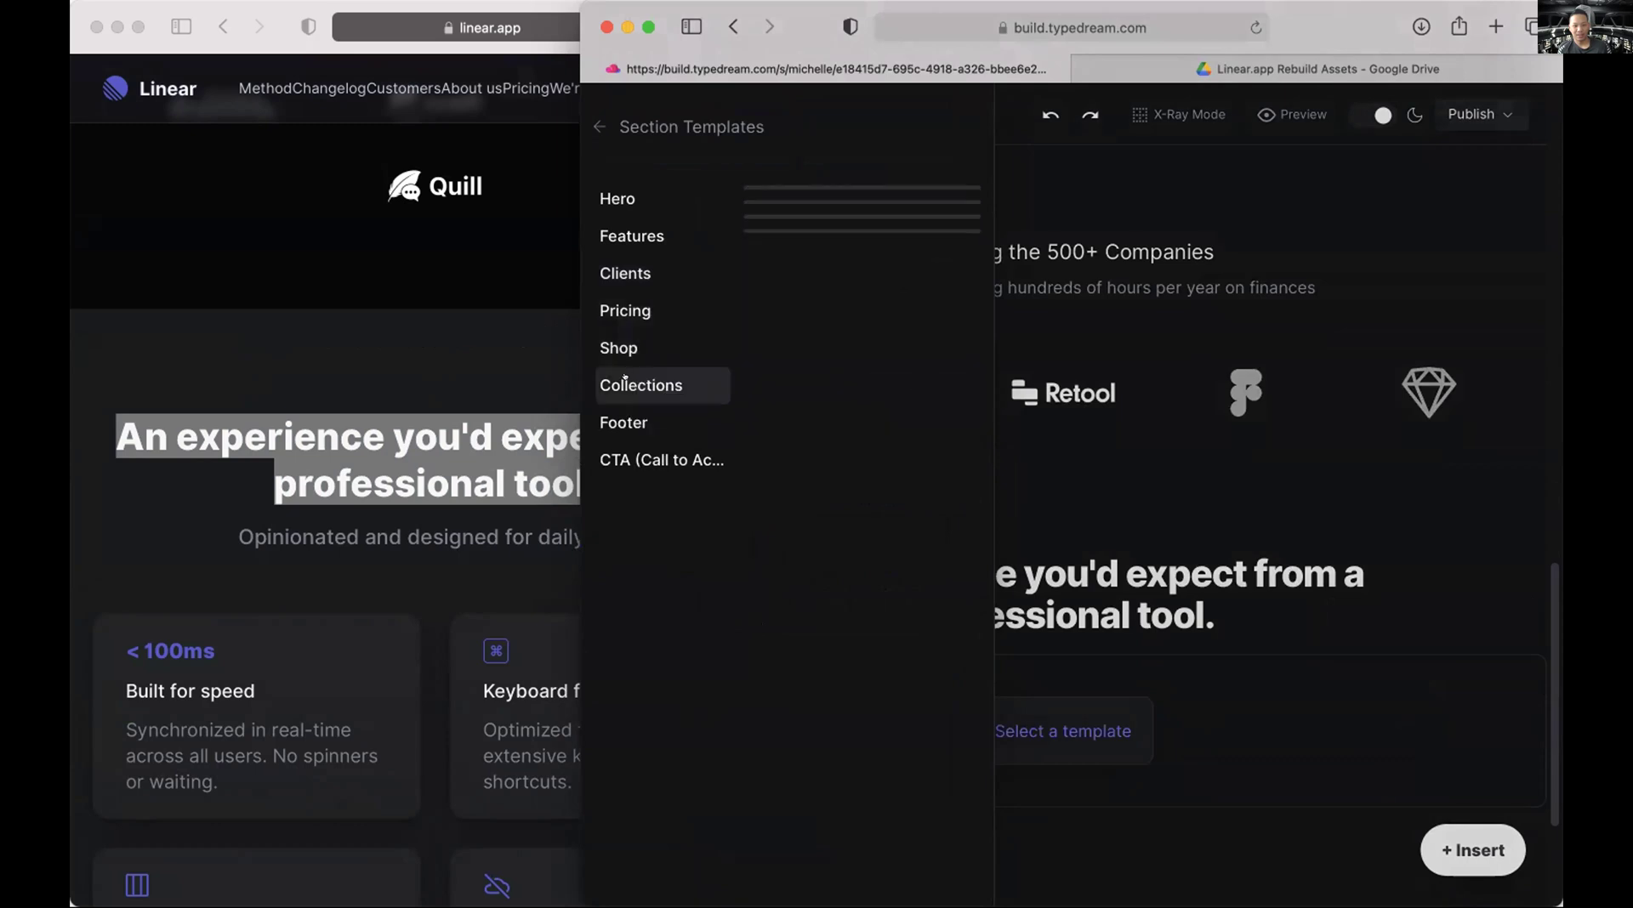
pyautogui.click(625, 421)
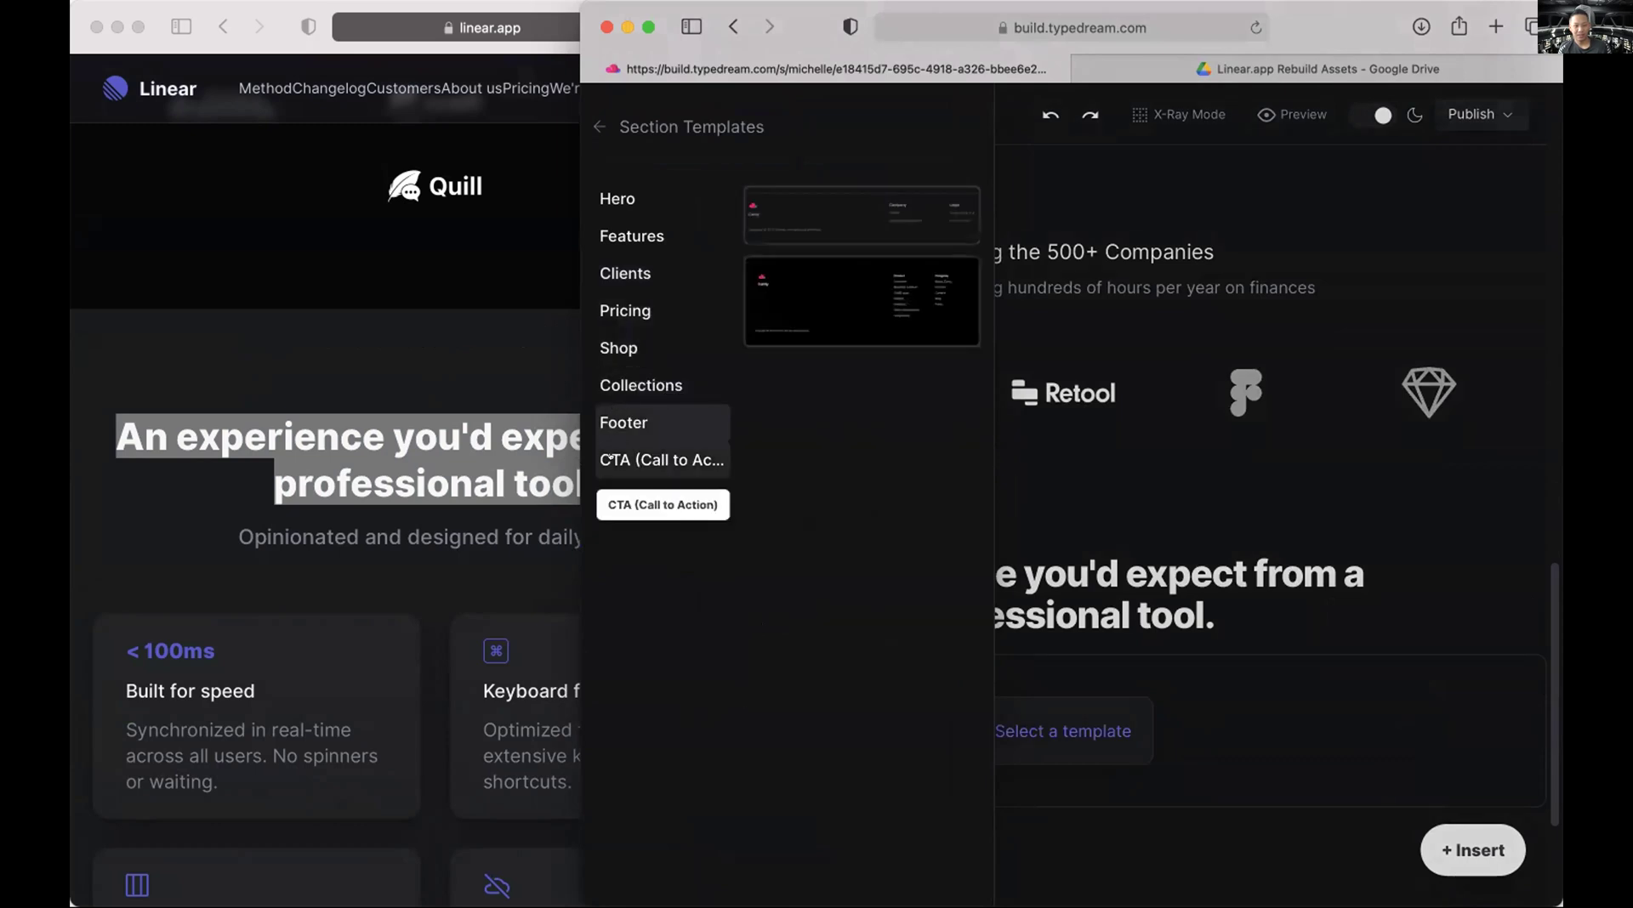
pyautogui.click(613, 379)
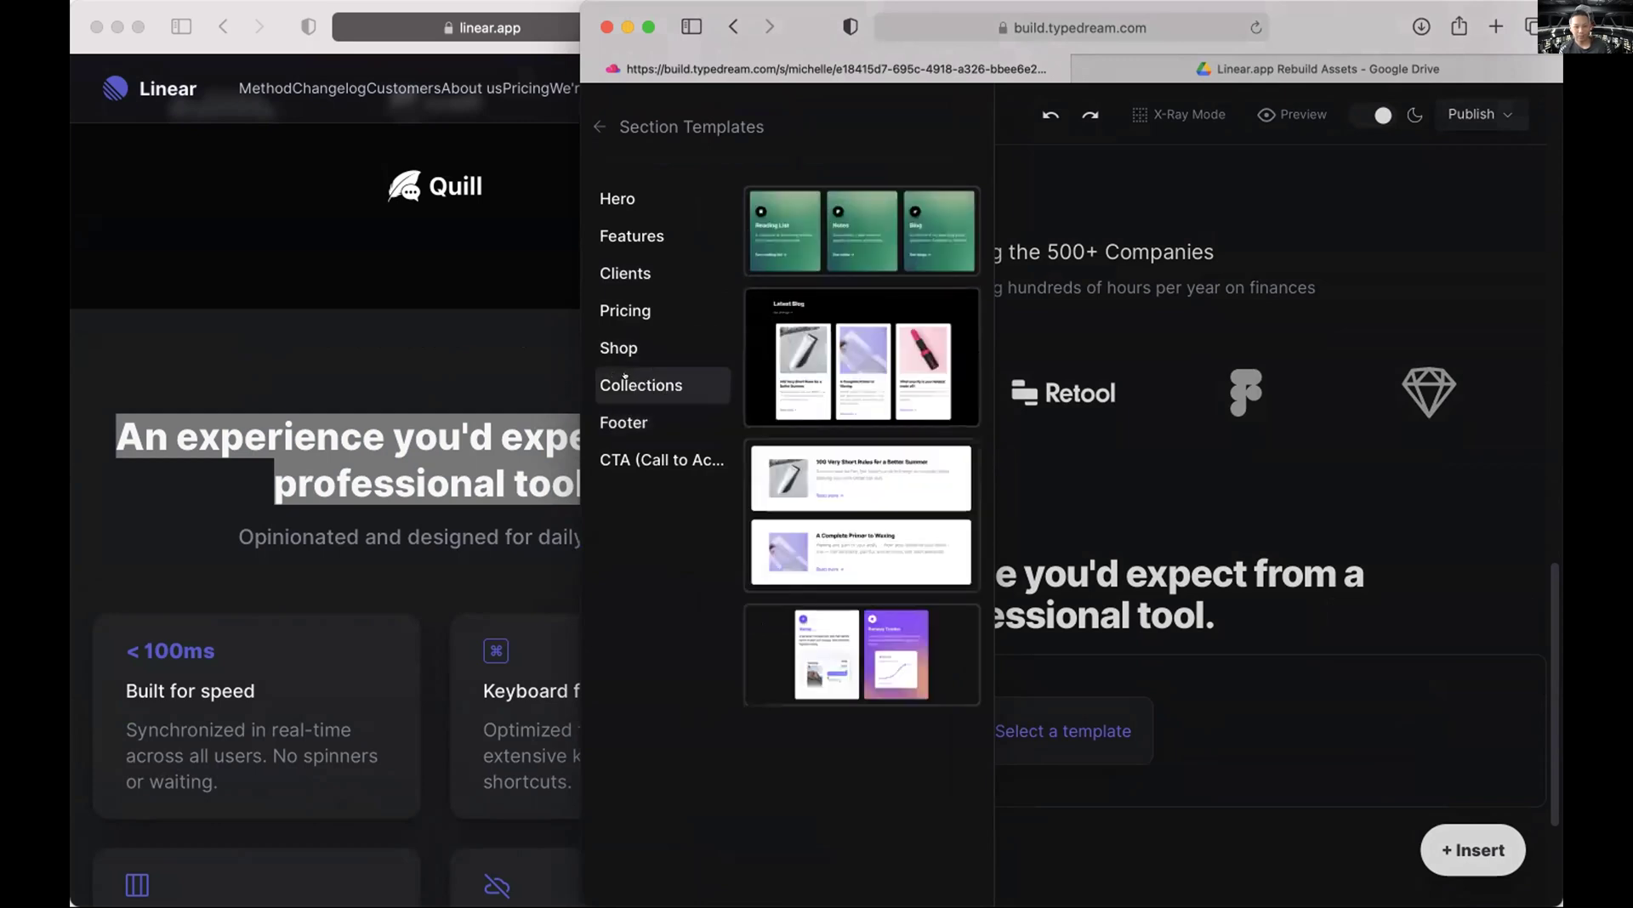
pyautogui.click(644, 231)
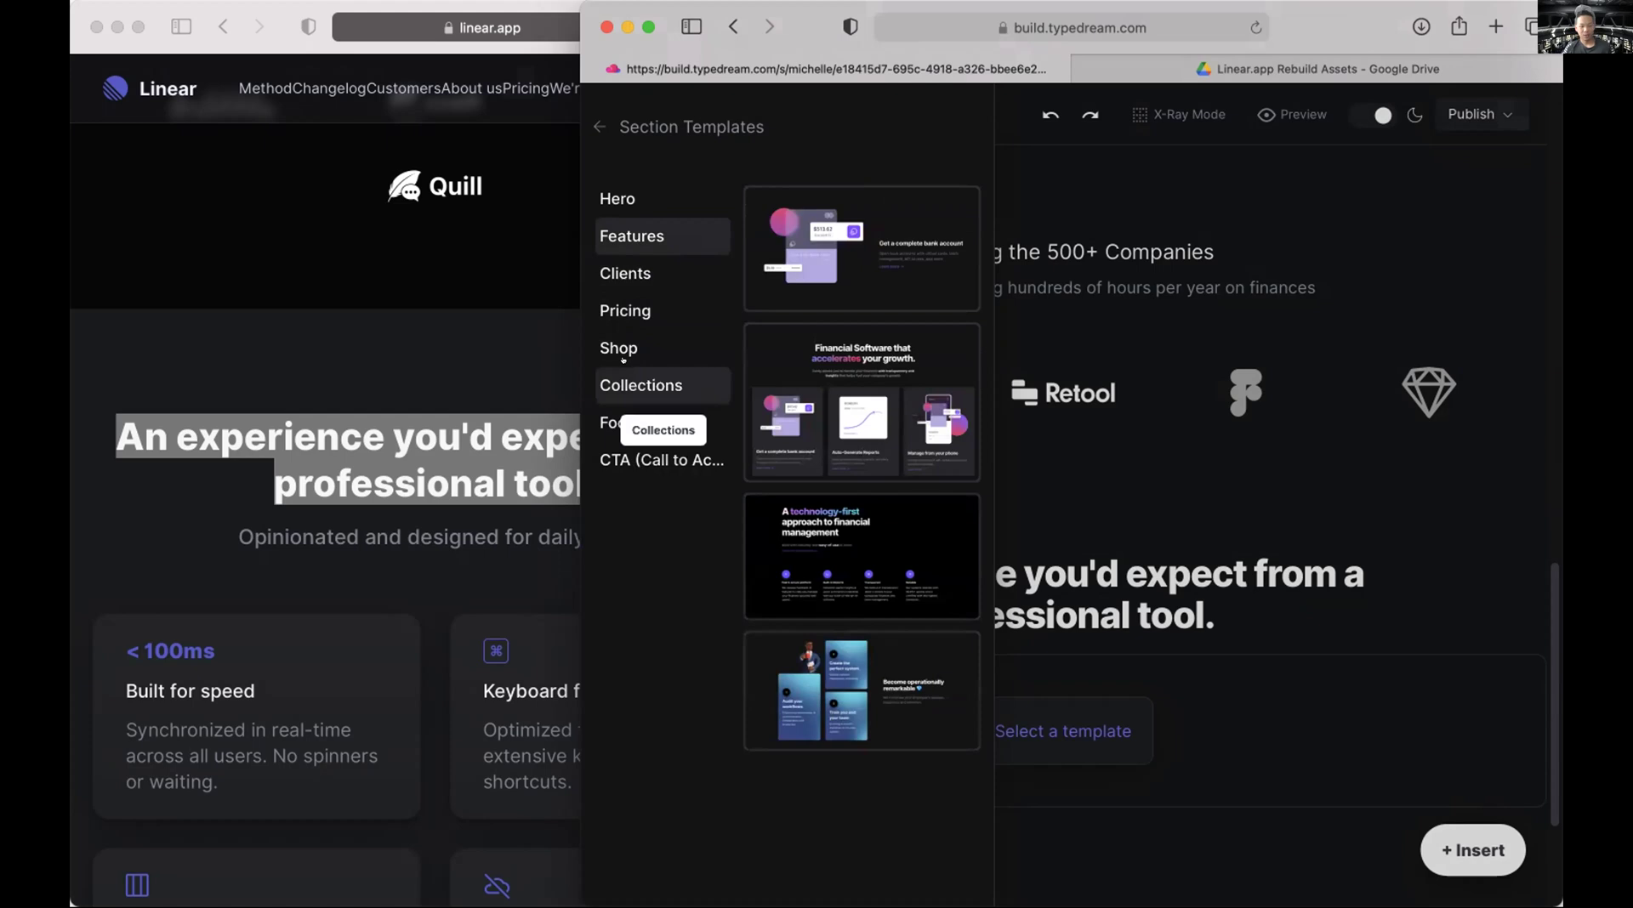
pyautogui.click(634, 385)
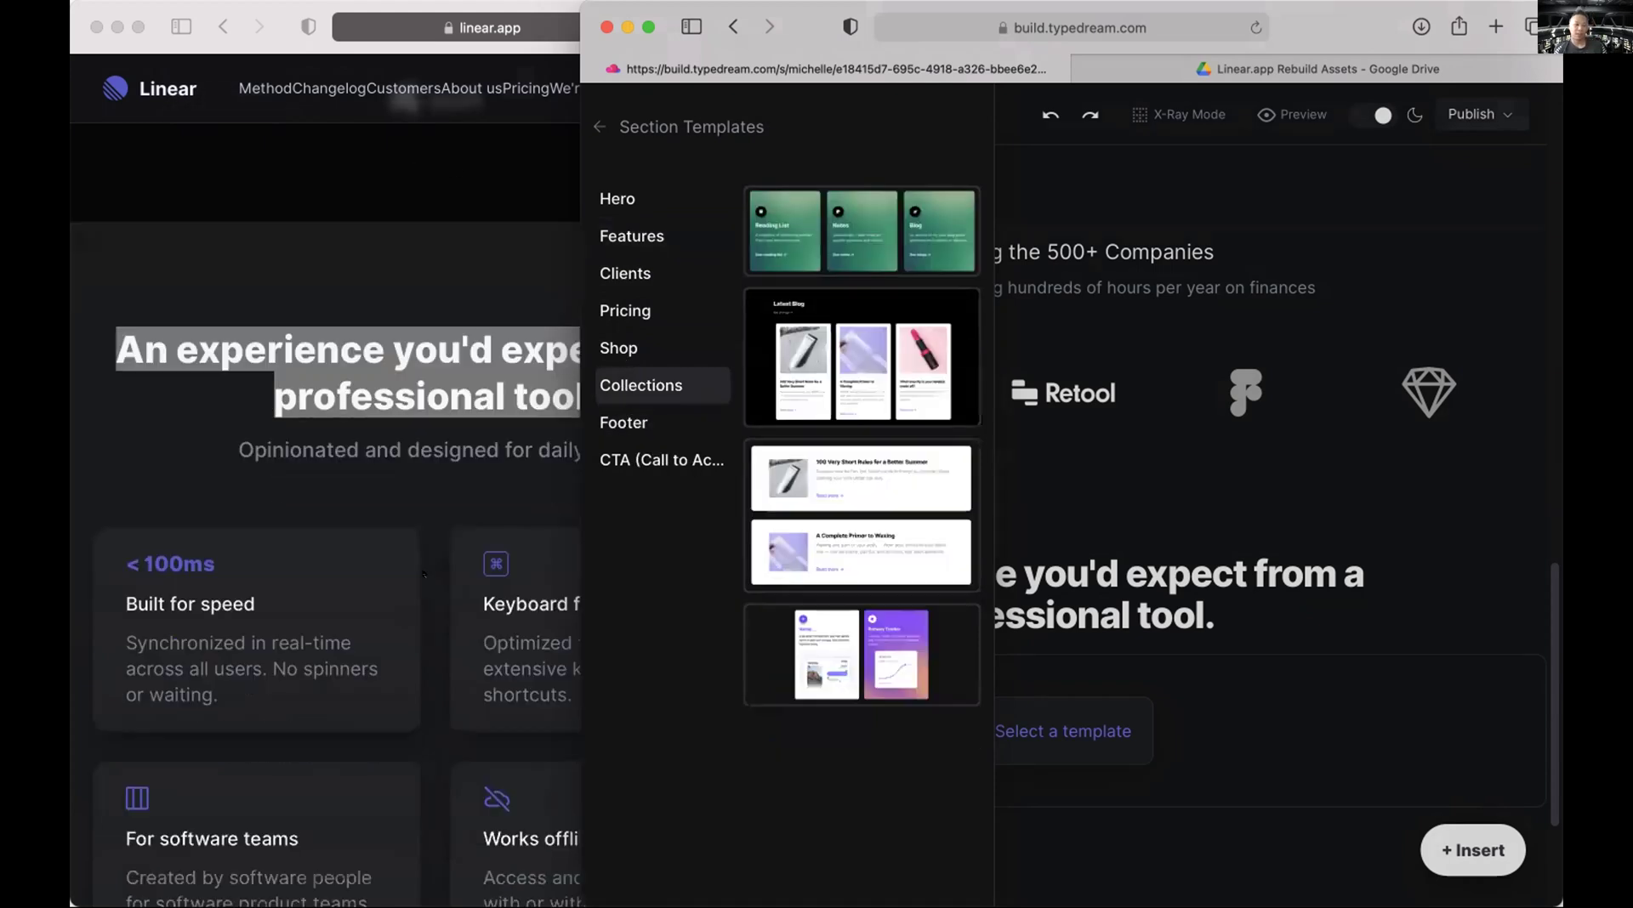
pyautogui.click(791, 245)
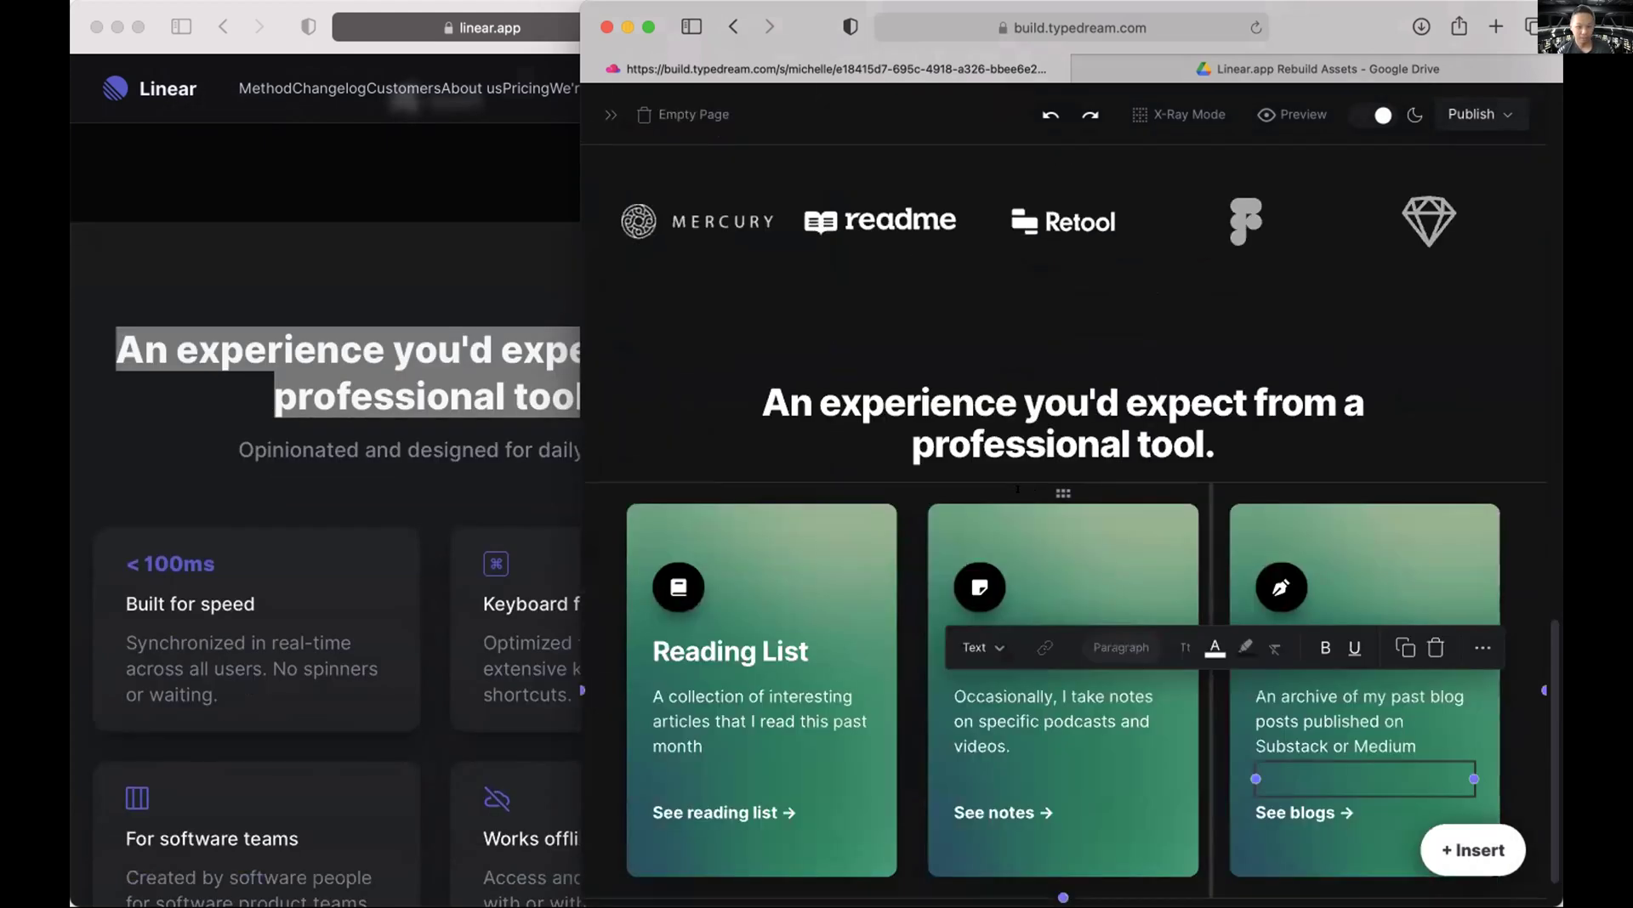
# Set the background color of the Reading List and Notes cards to Gray.
pyautogui.scroll(-3, 339, 554)
pyautogui.click(757, 392)
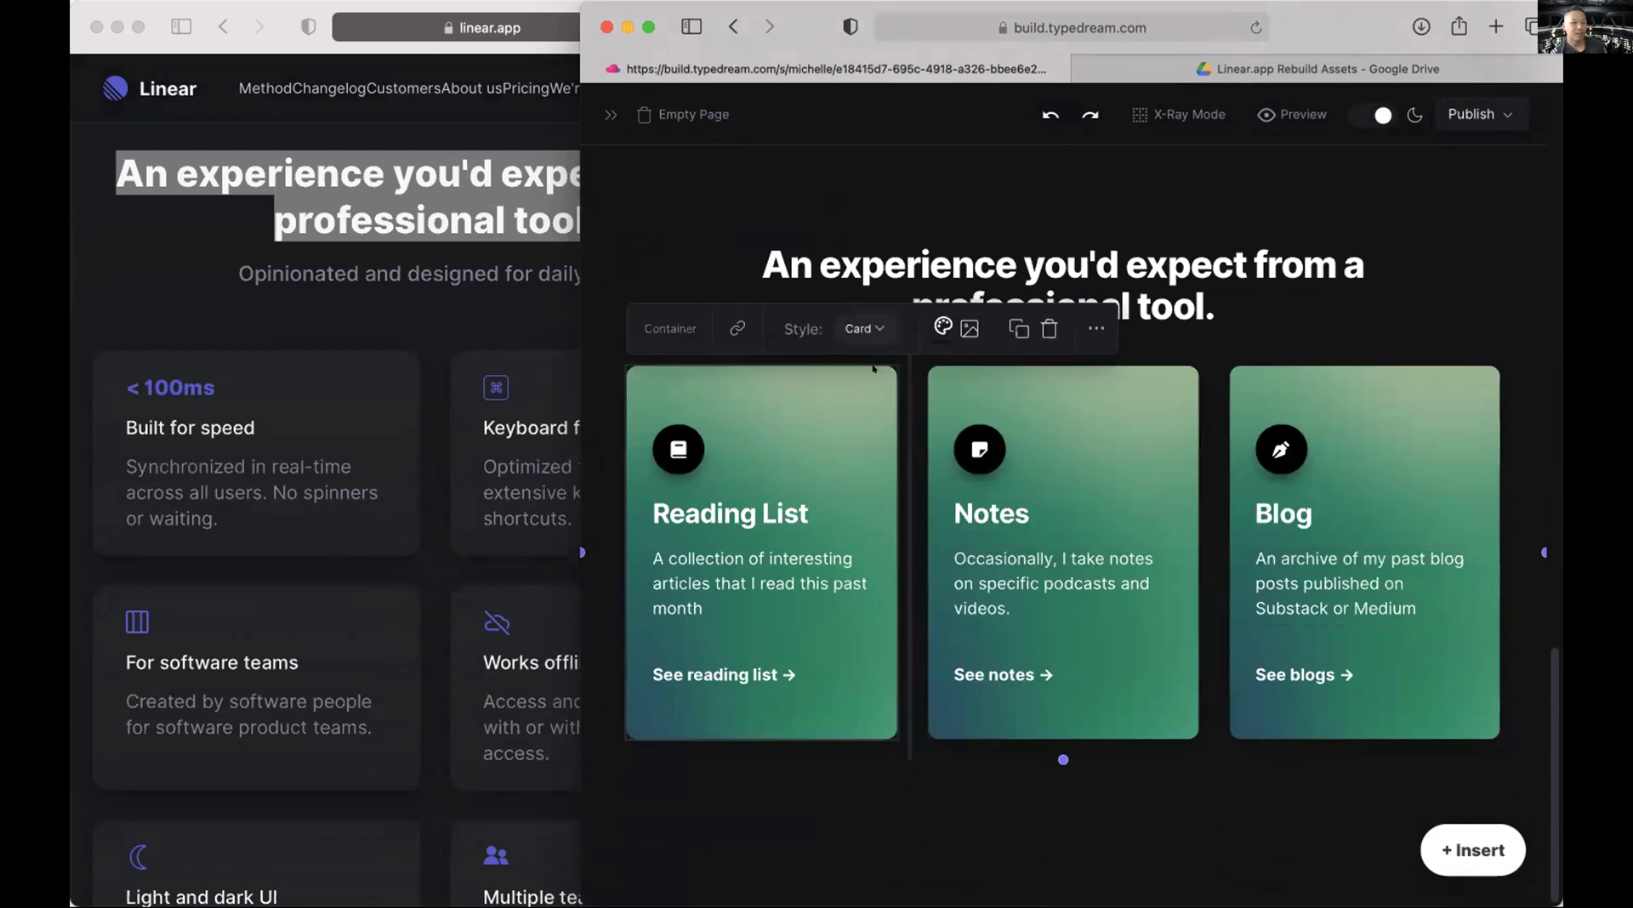
pyautogui.click(943, 326)
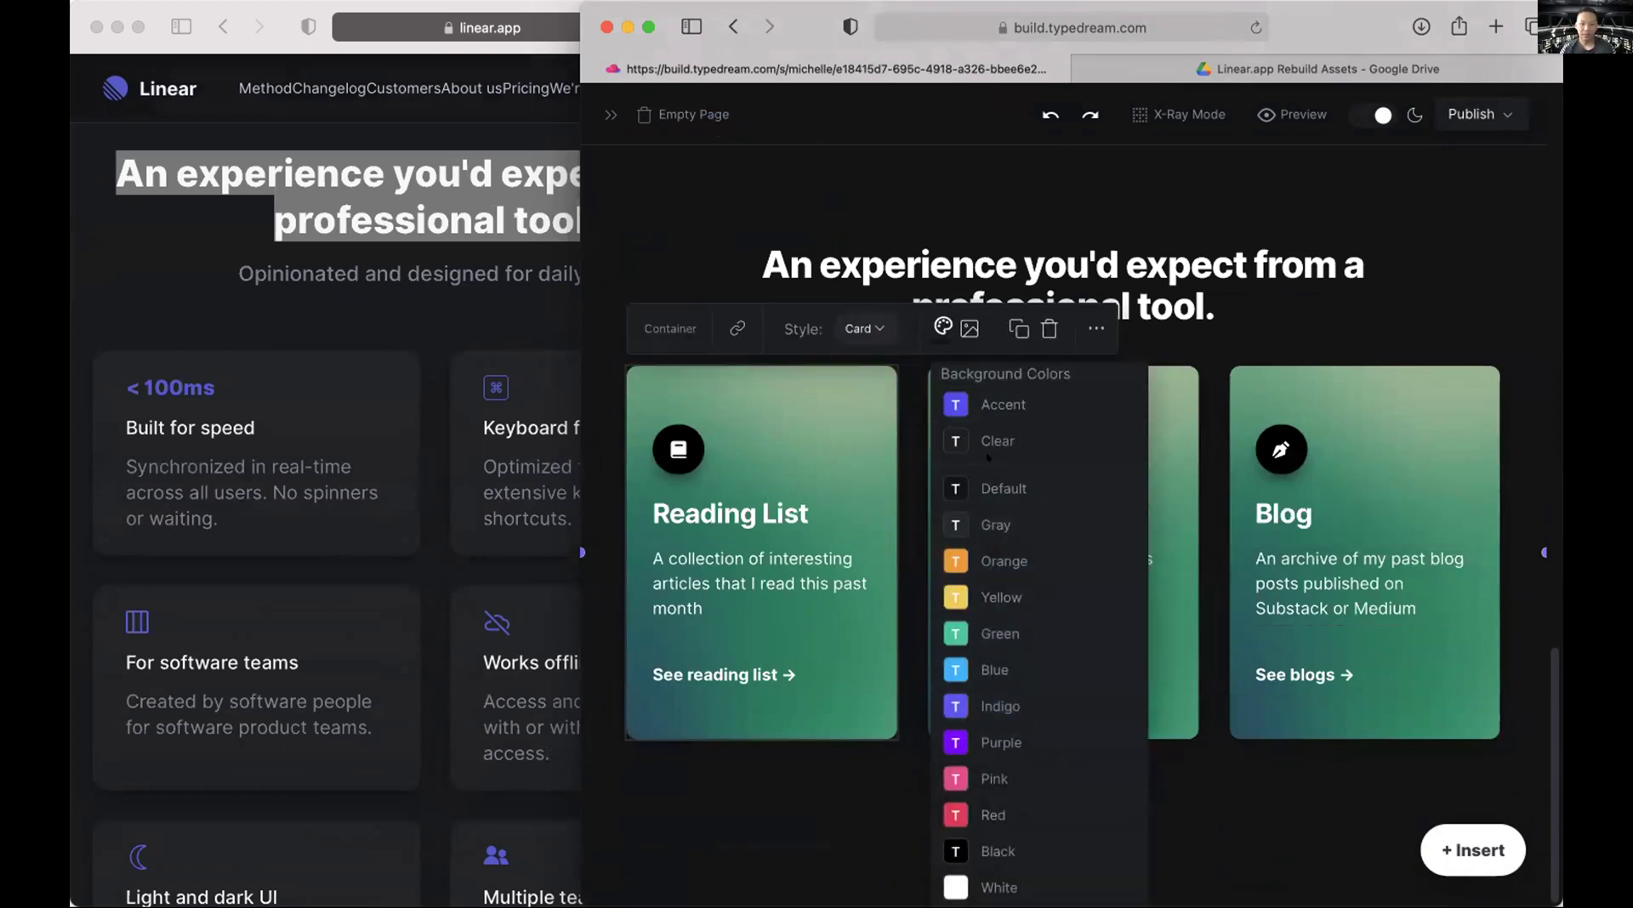
pyautogui.click(1033, 505)
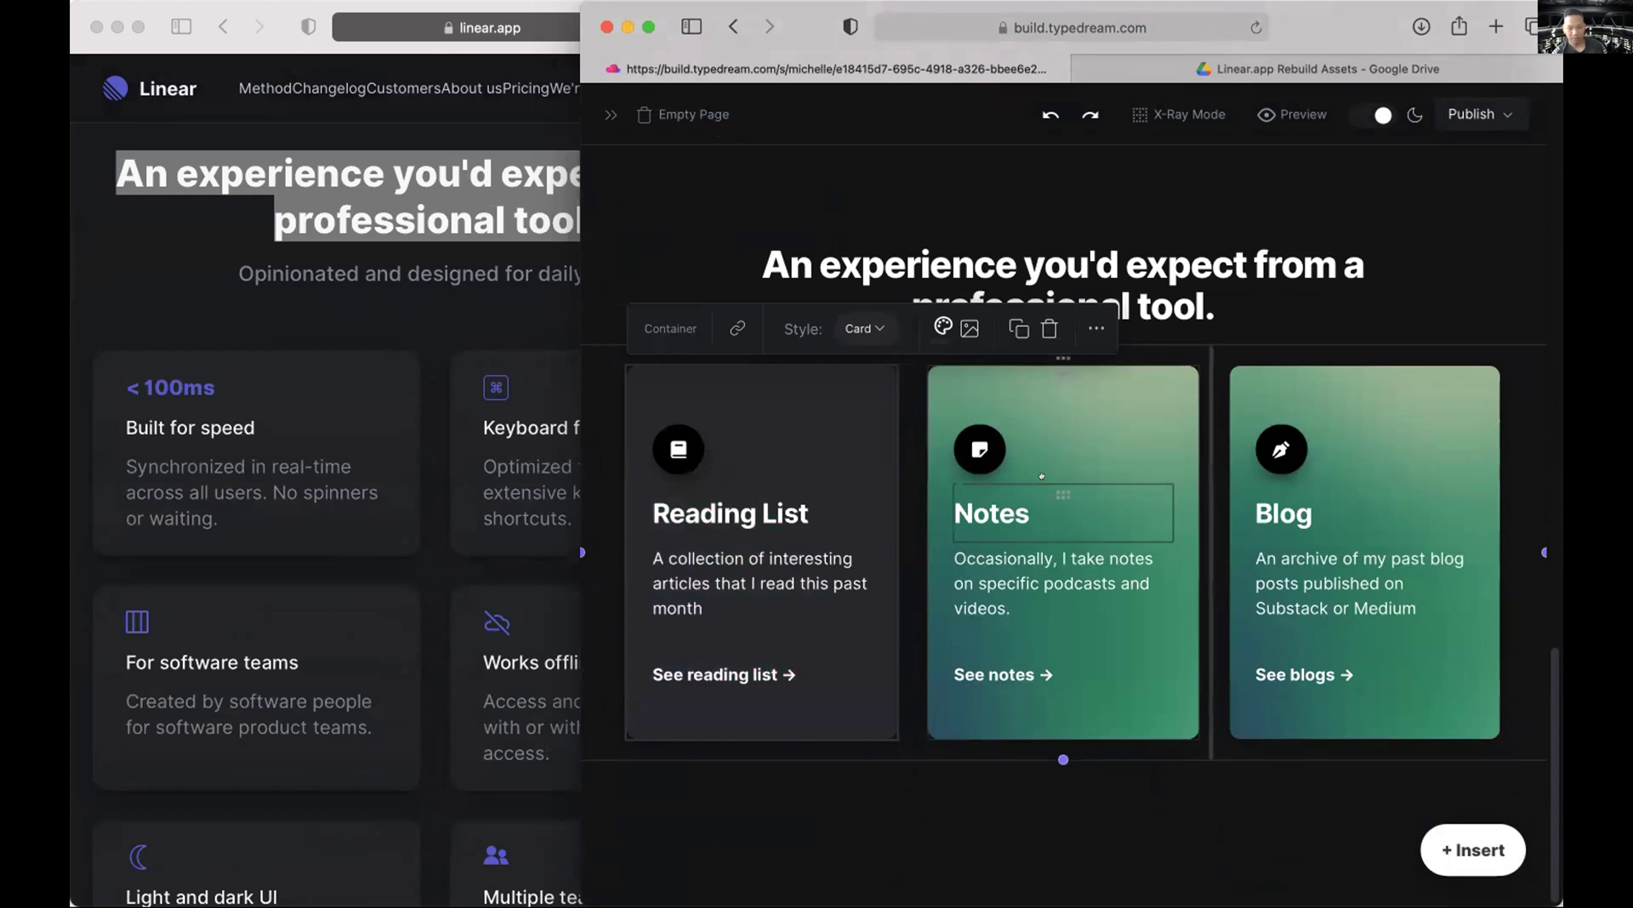
pyautogui.click(1042, 476)
pyautogui.click(1025, 326)
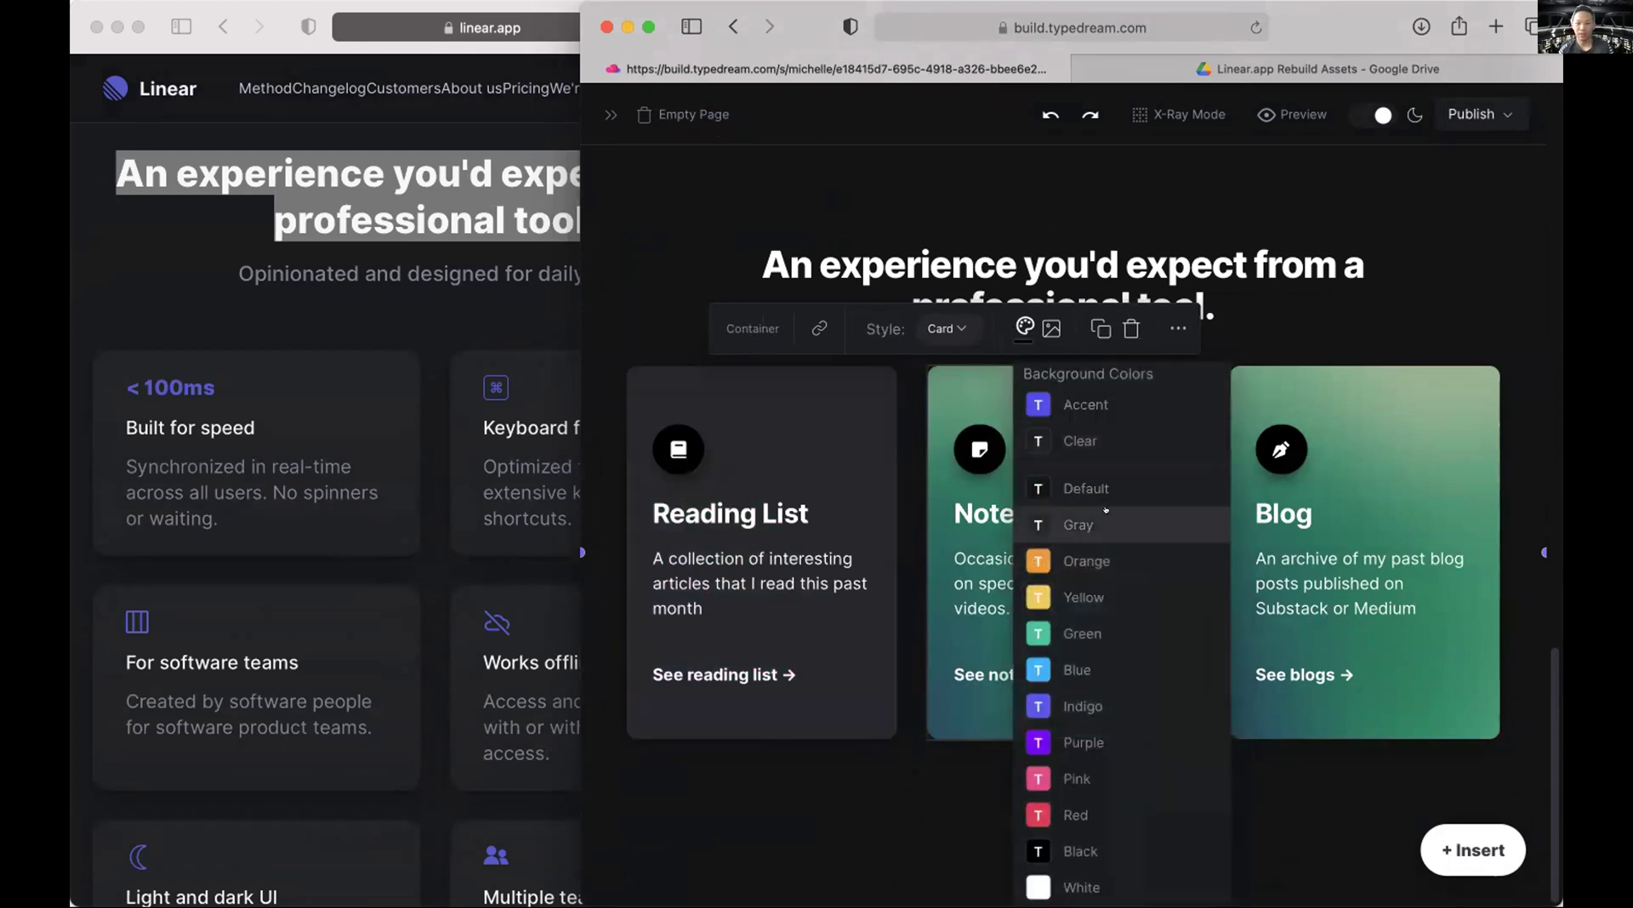
pyautogui.click(1098, 523)
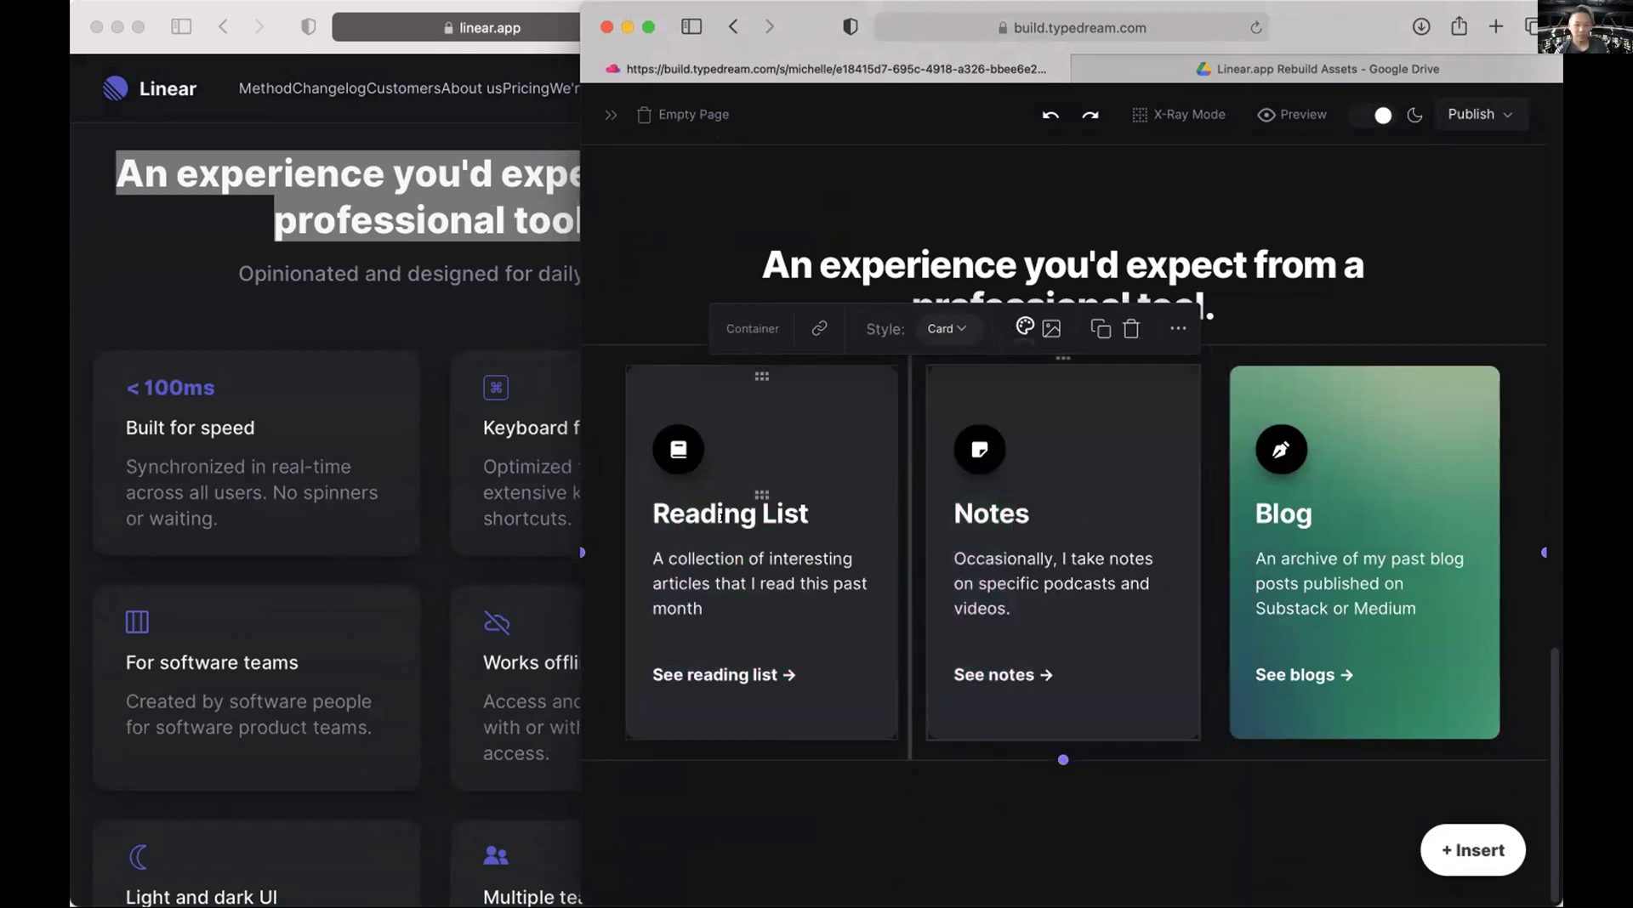
pyautogui.scroll(-3, 736, 521)
pyautogui.scroll(-10, 323, 511)
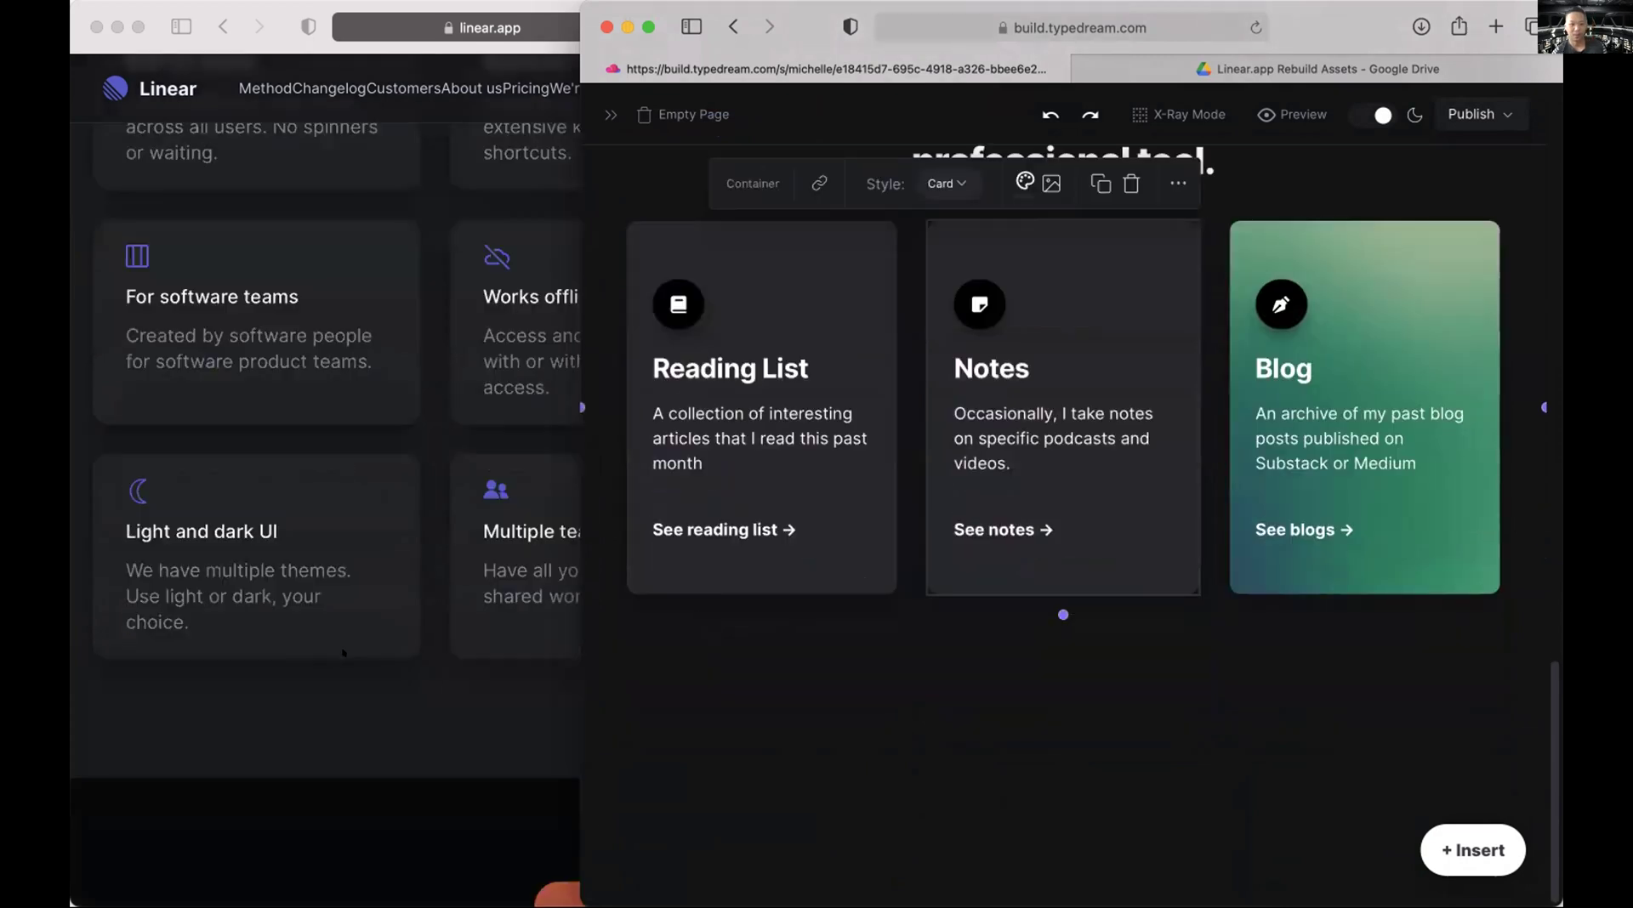
# Widen the window with the Linear page and examine its "Interface, streamlined." section.
pyautogui.scroll(5, 356, 650)
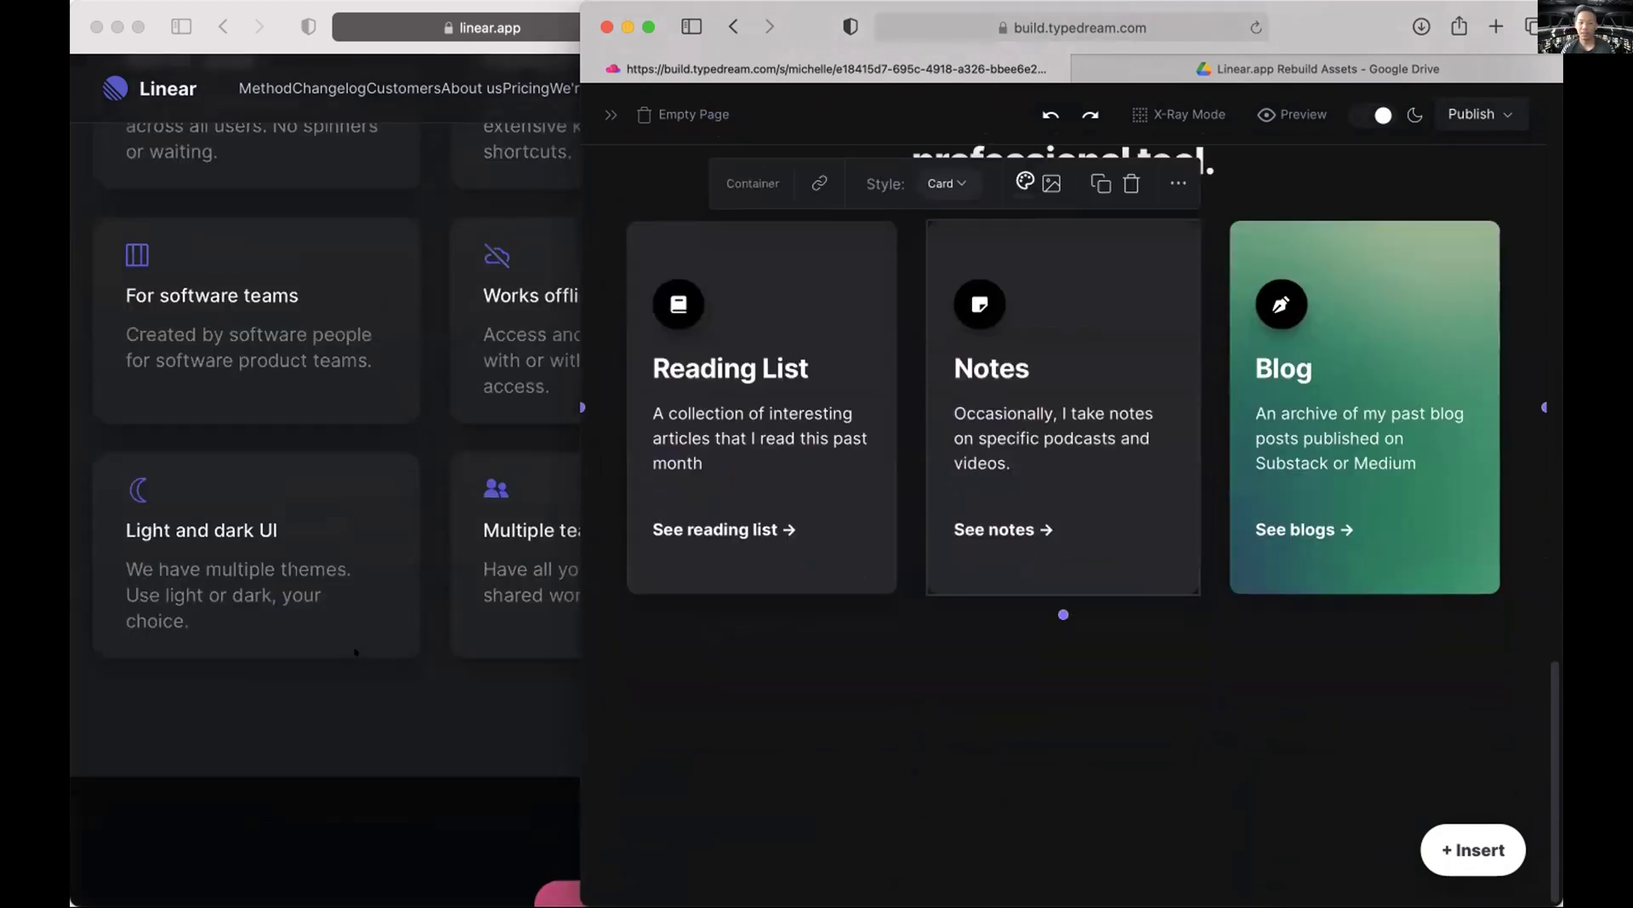
pyautogui.scroll(-6, 391, 654)
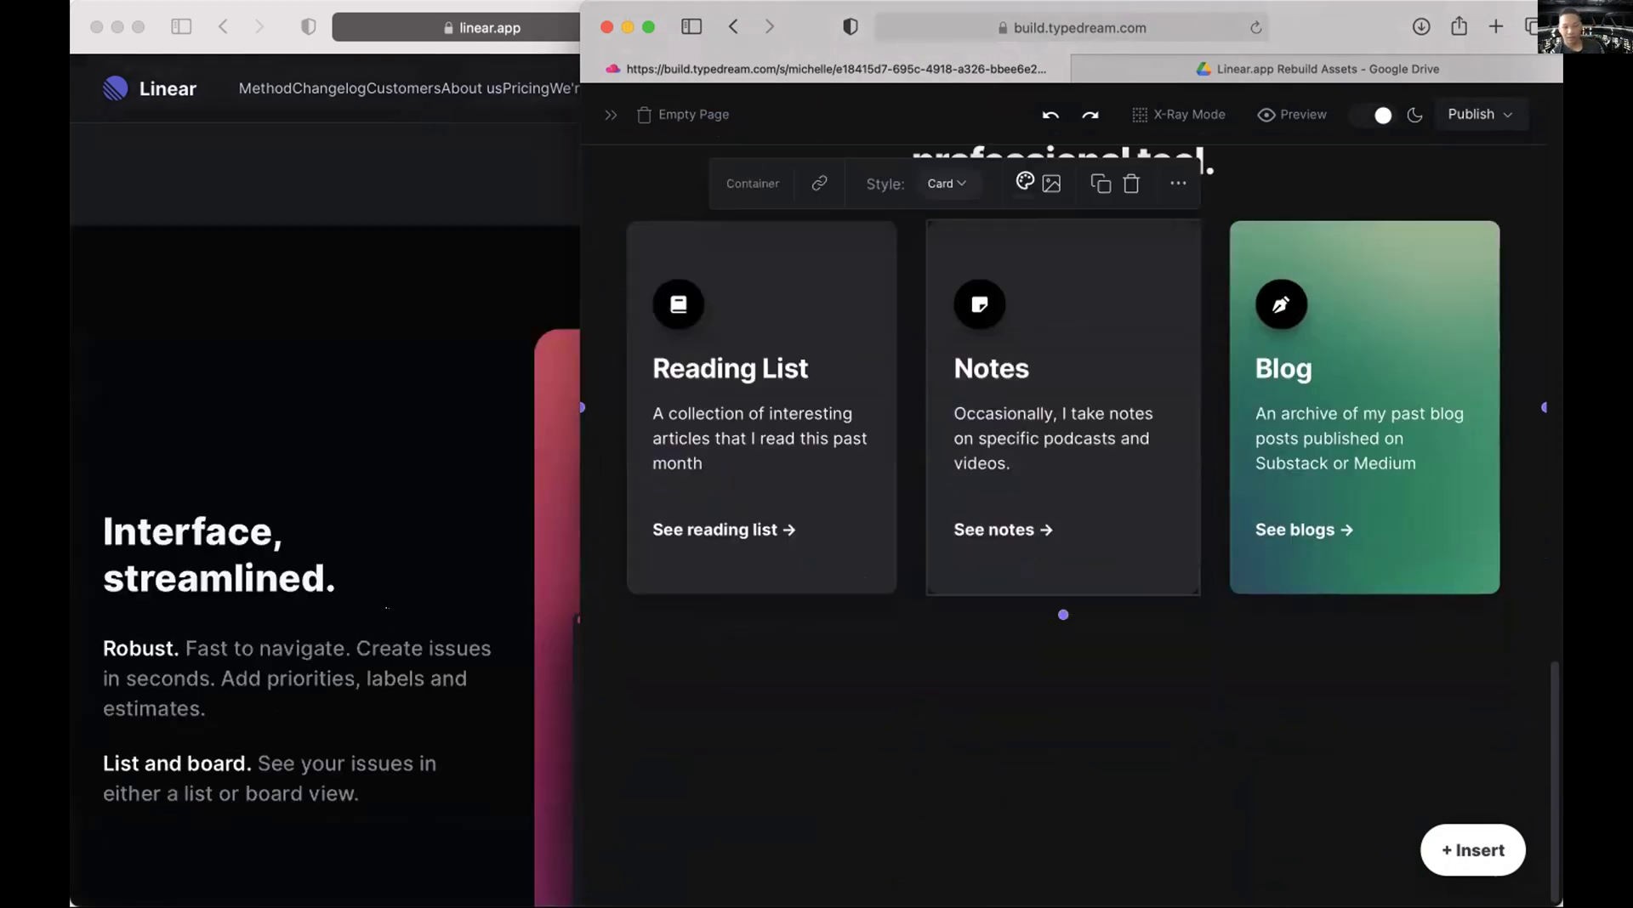
pyautogui.click(393, 652)
pyautogui.scroll(-3, 956, 589)
pyautogui.click(956, 588)
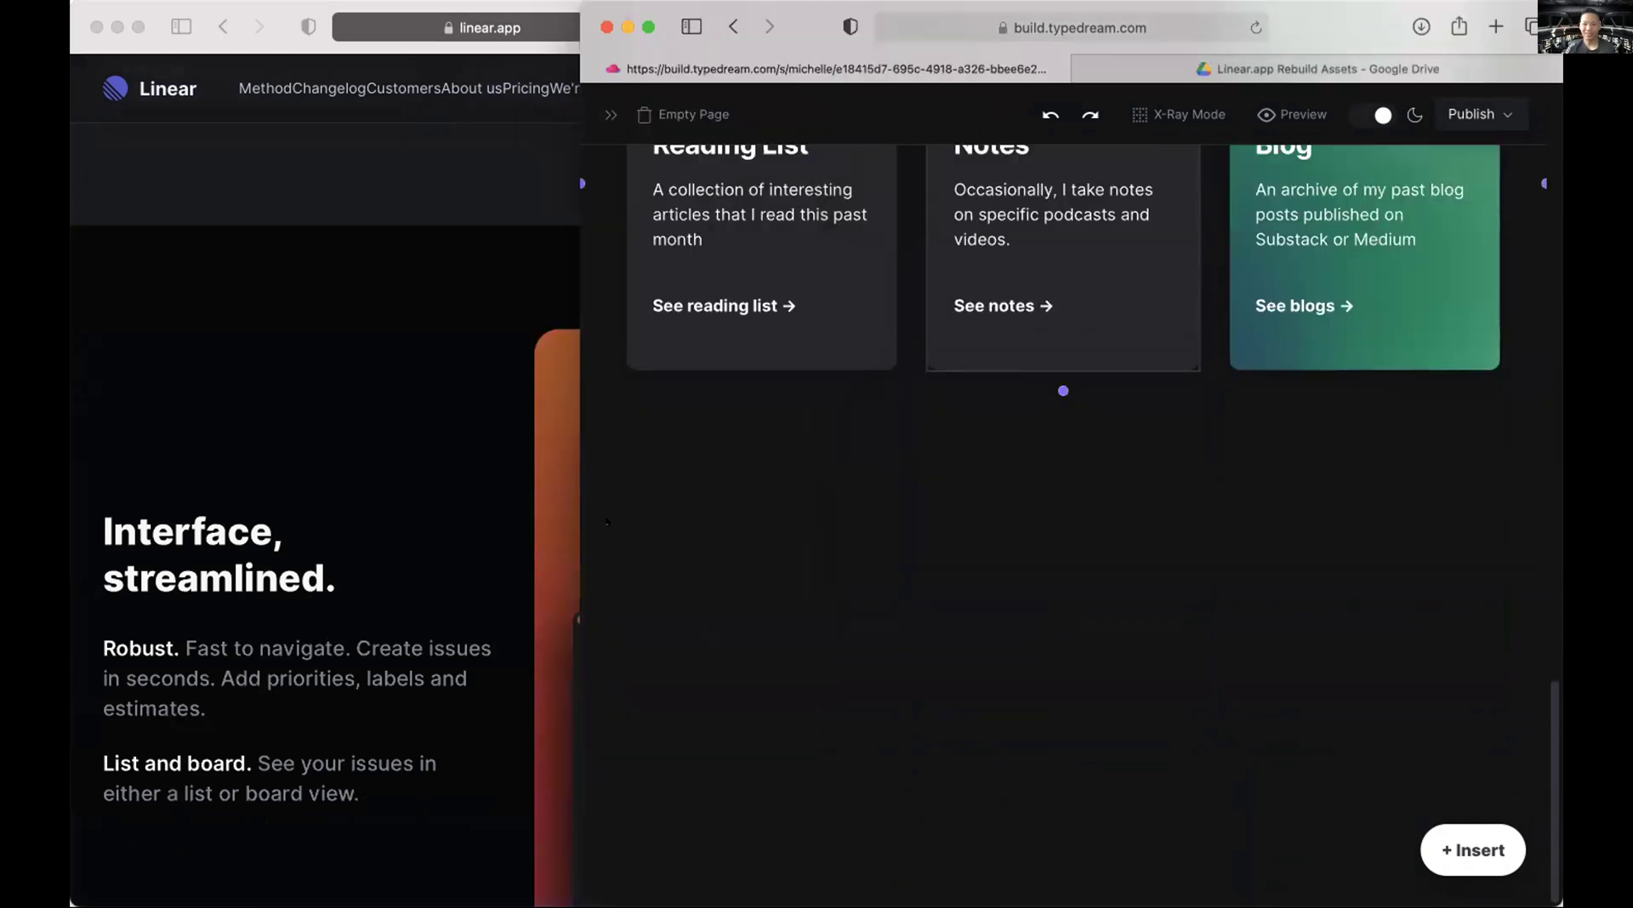
pyautogui.click(570, 520)
pyautogui.moveTo(815, 487); pyautogui.dragTo(1371, 489)
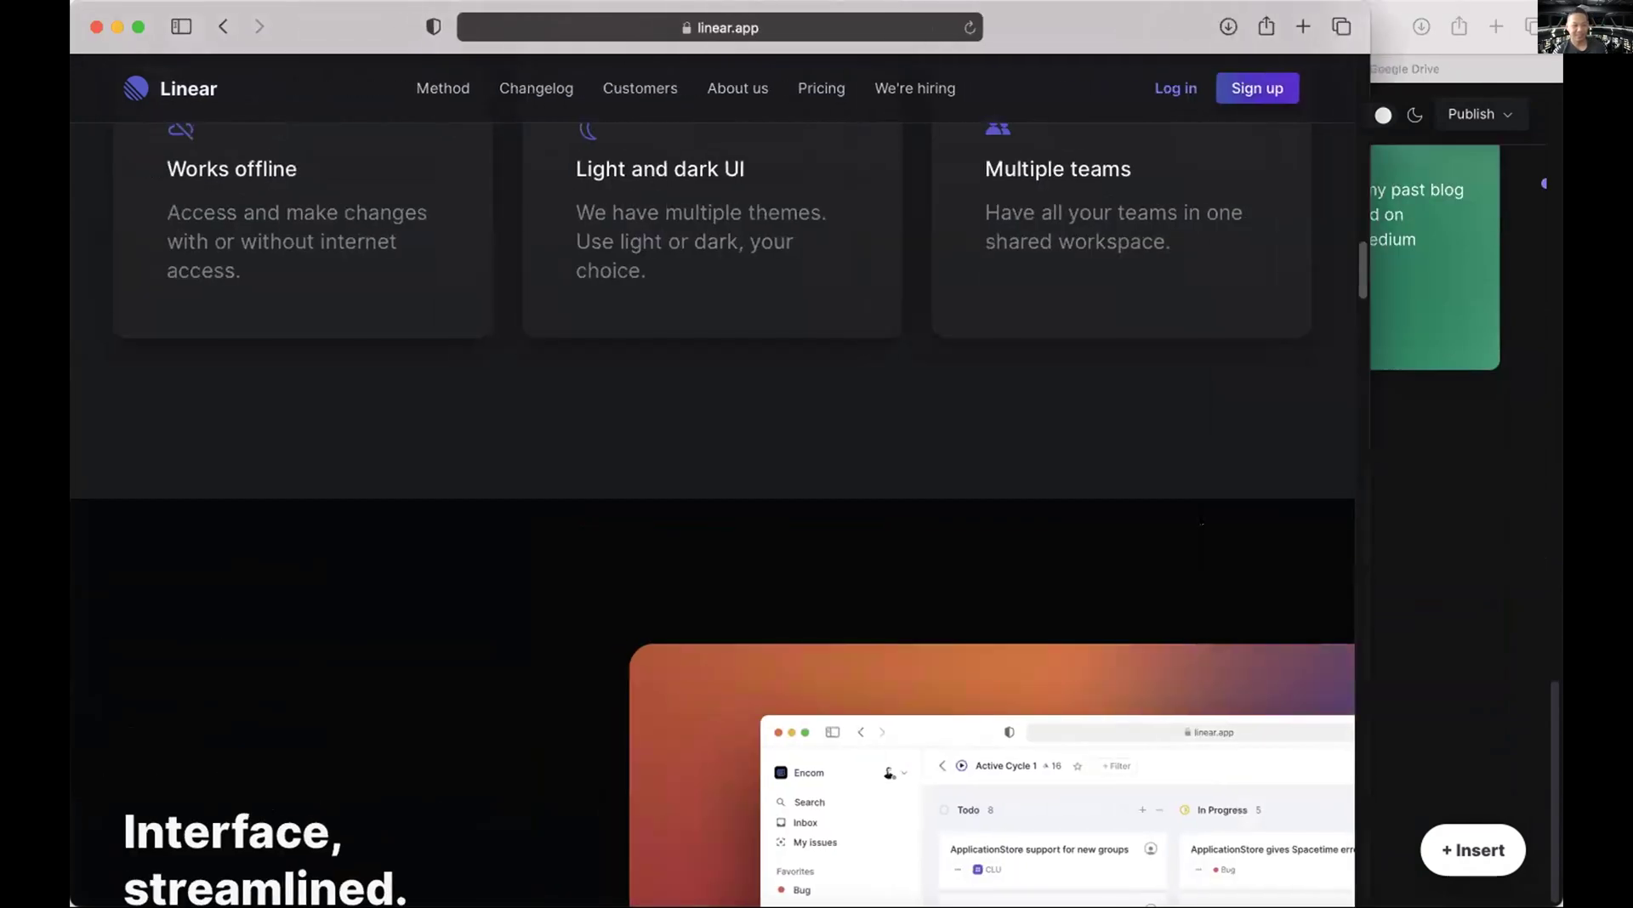
pyautogui.scroll(-5, 908, 575)
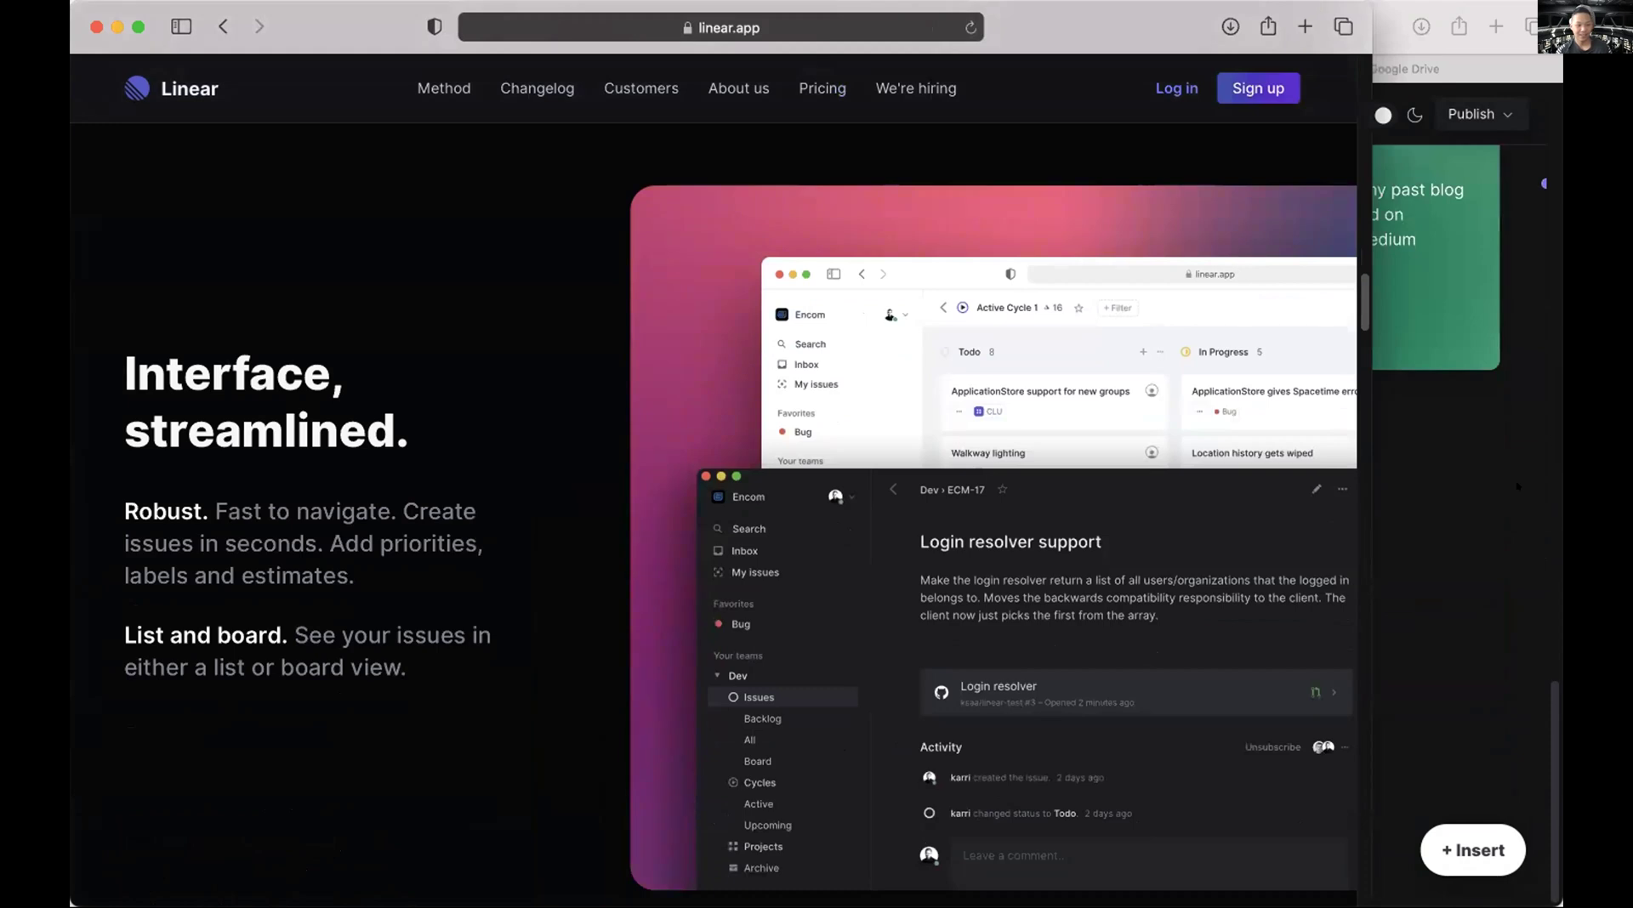
pyautogui.click(1503, 459)
# Change the Blog card's green background to match the gray of the other two cards.
pyautogui.click(835, 407)
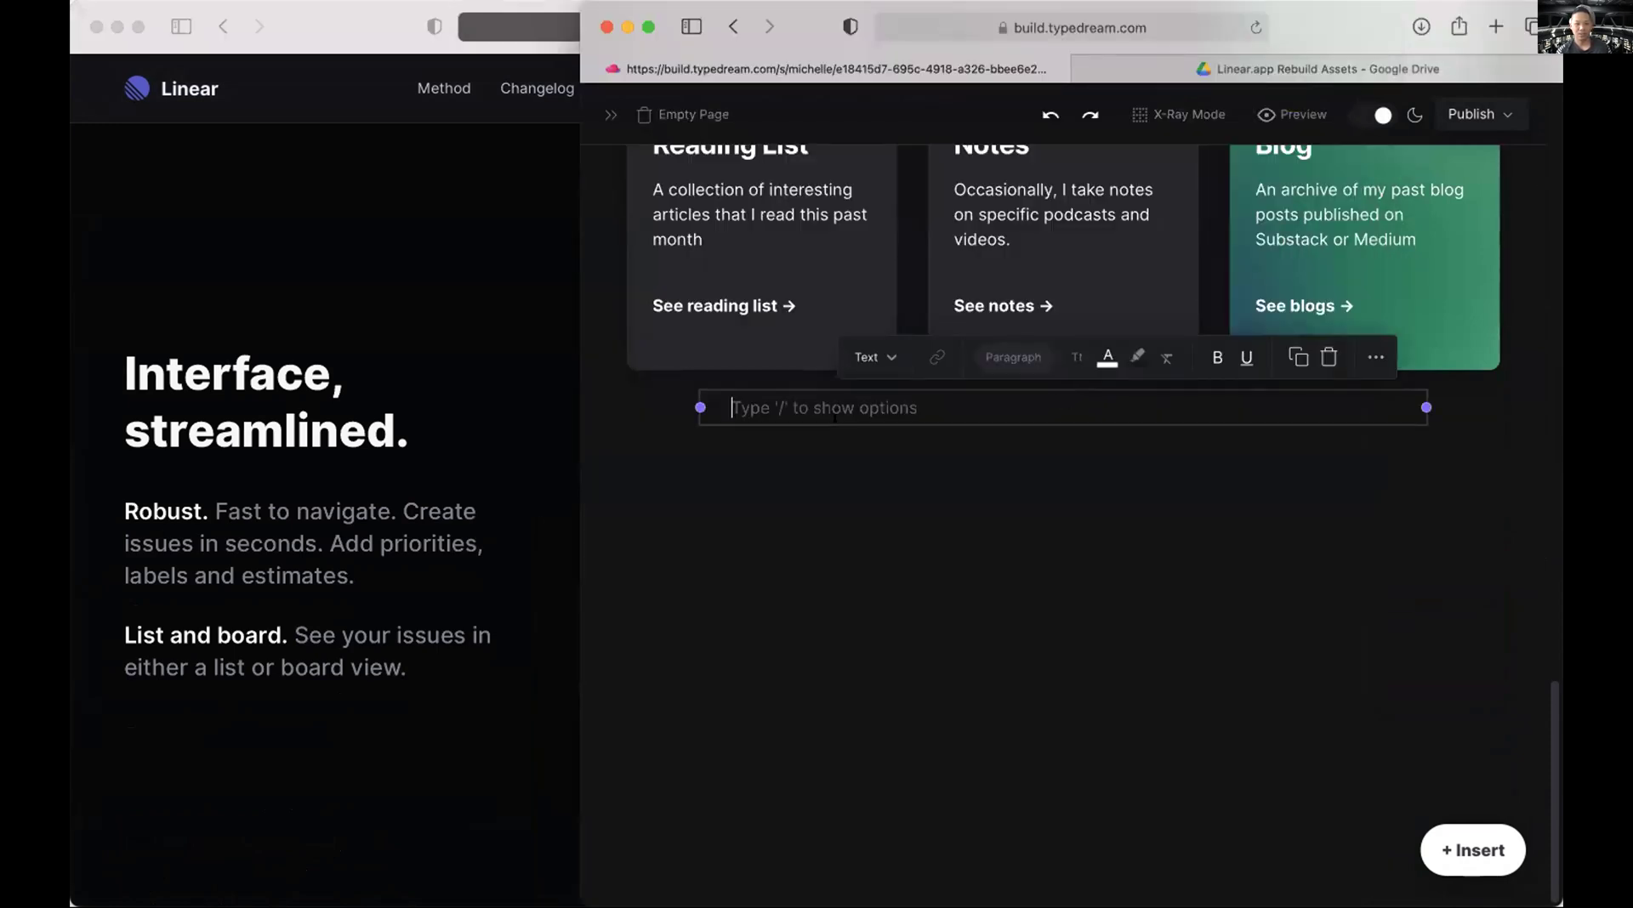
pyautogui.scroll(5, 1383, 205)
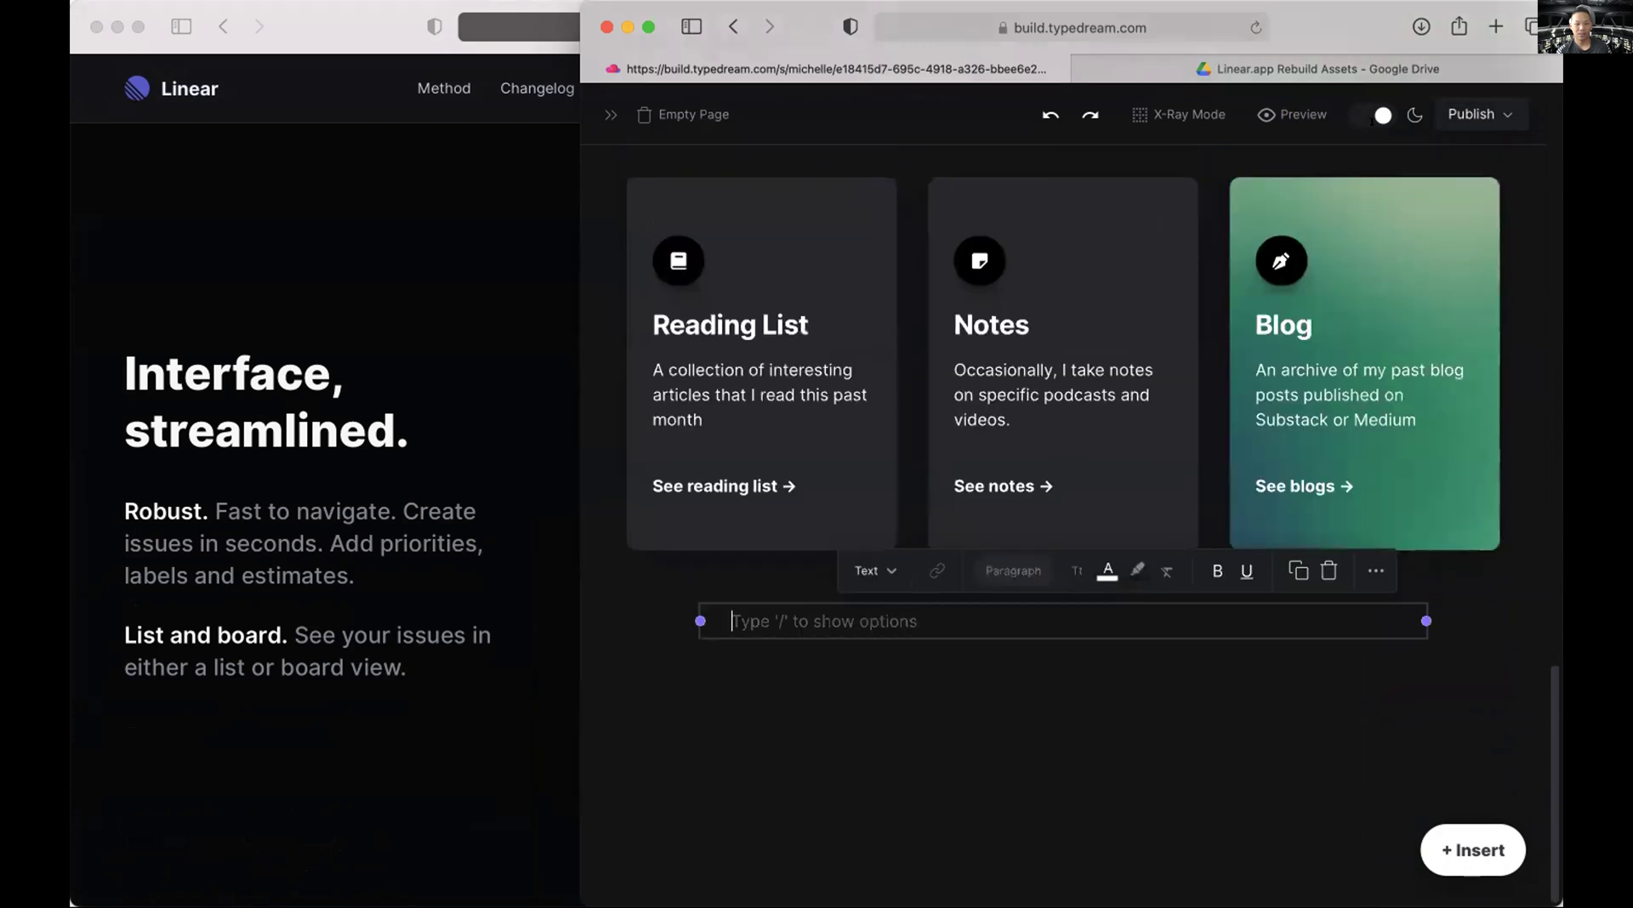
pyautogui.click(1384, 205)
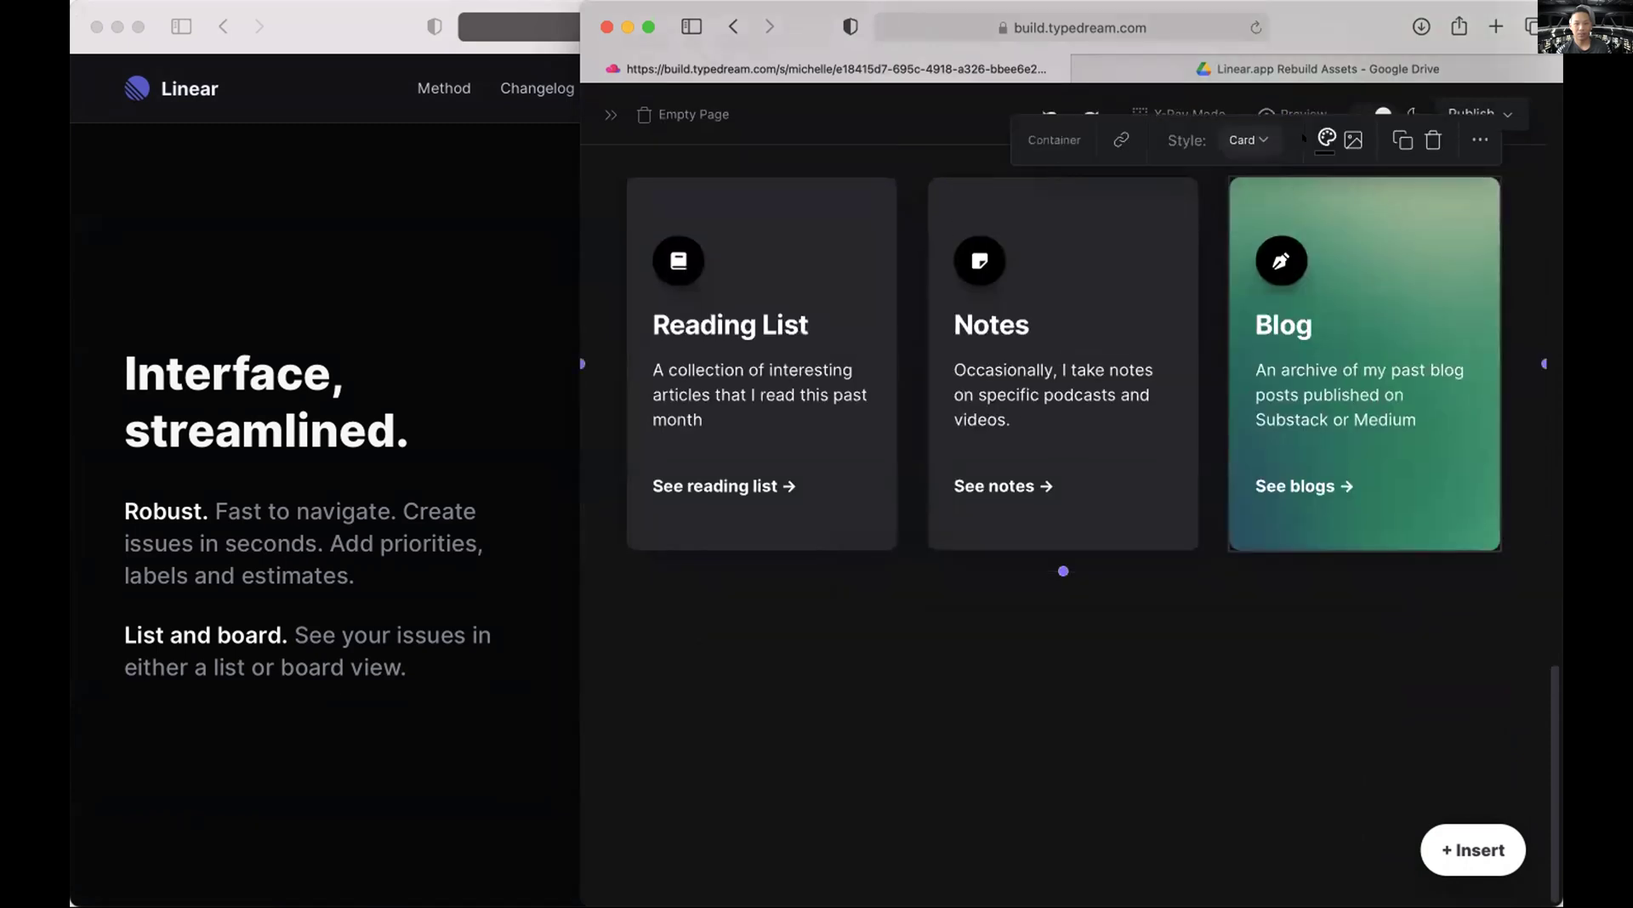
pyautogui.click(1327, 139)
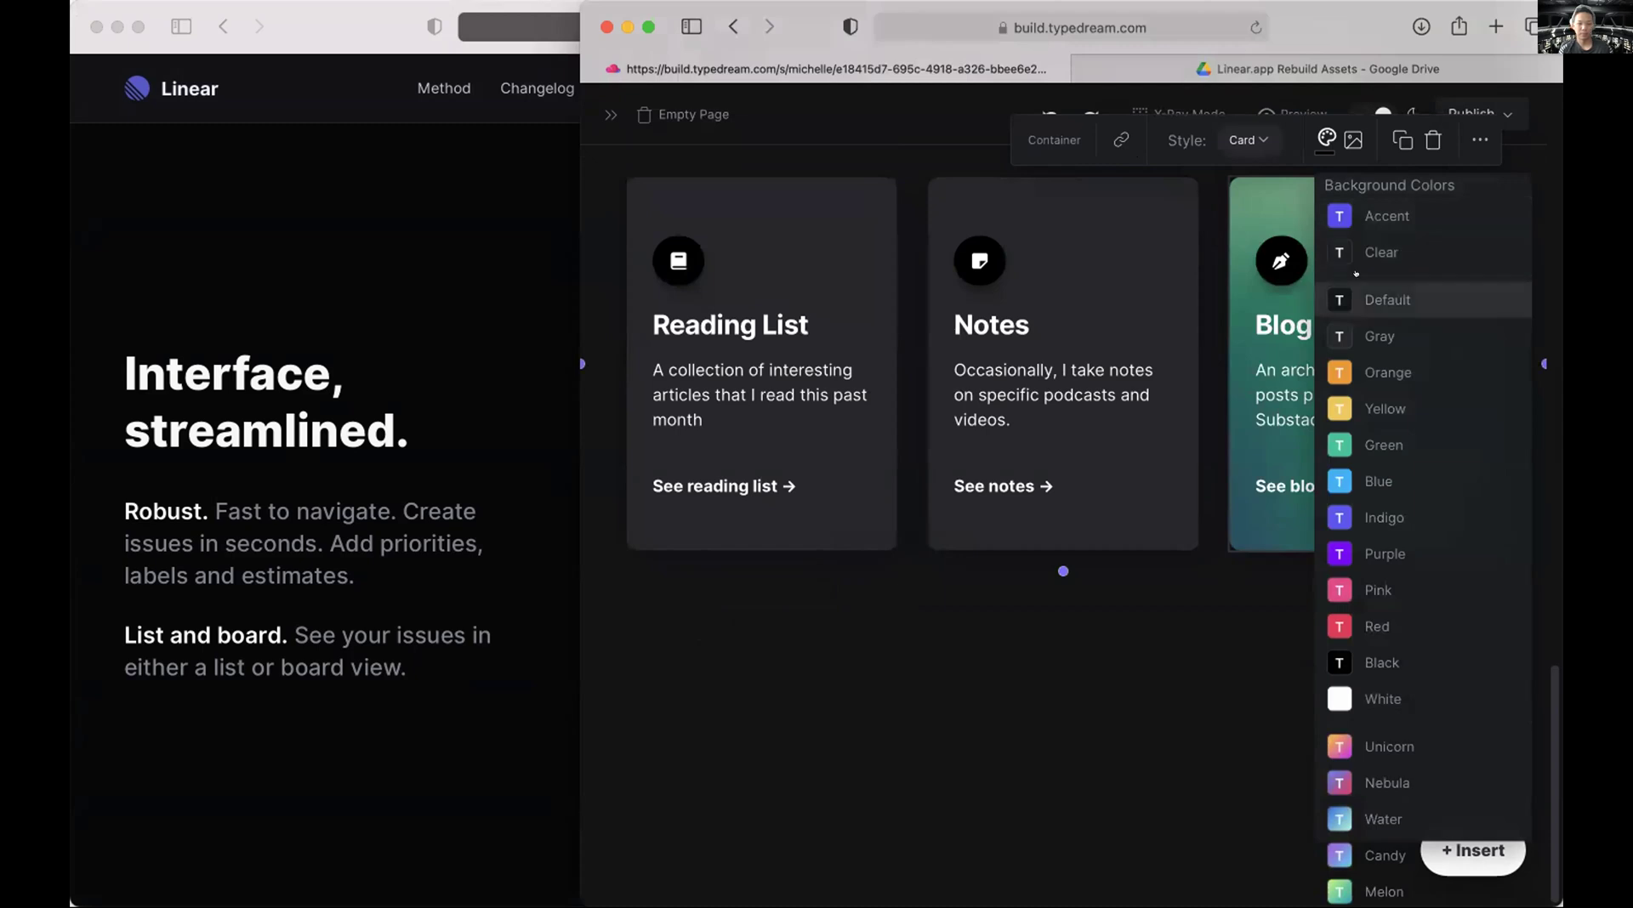
pyautogui.click(1361, 300)
# Add a heading block below the cards and paste in "Interface, streamlined." copied from the Linear page.
pyautogui.click(918, 611)
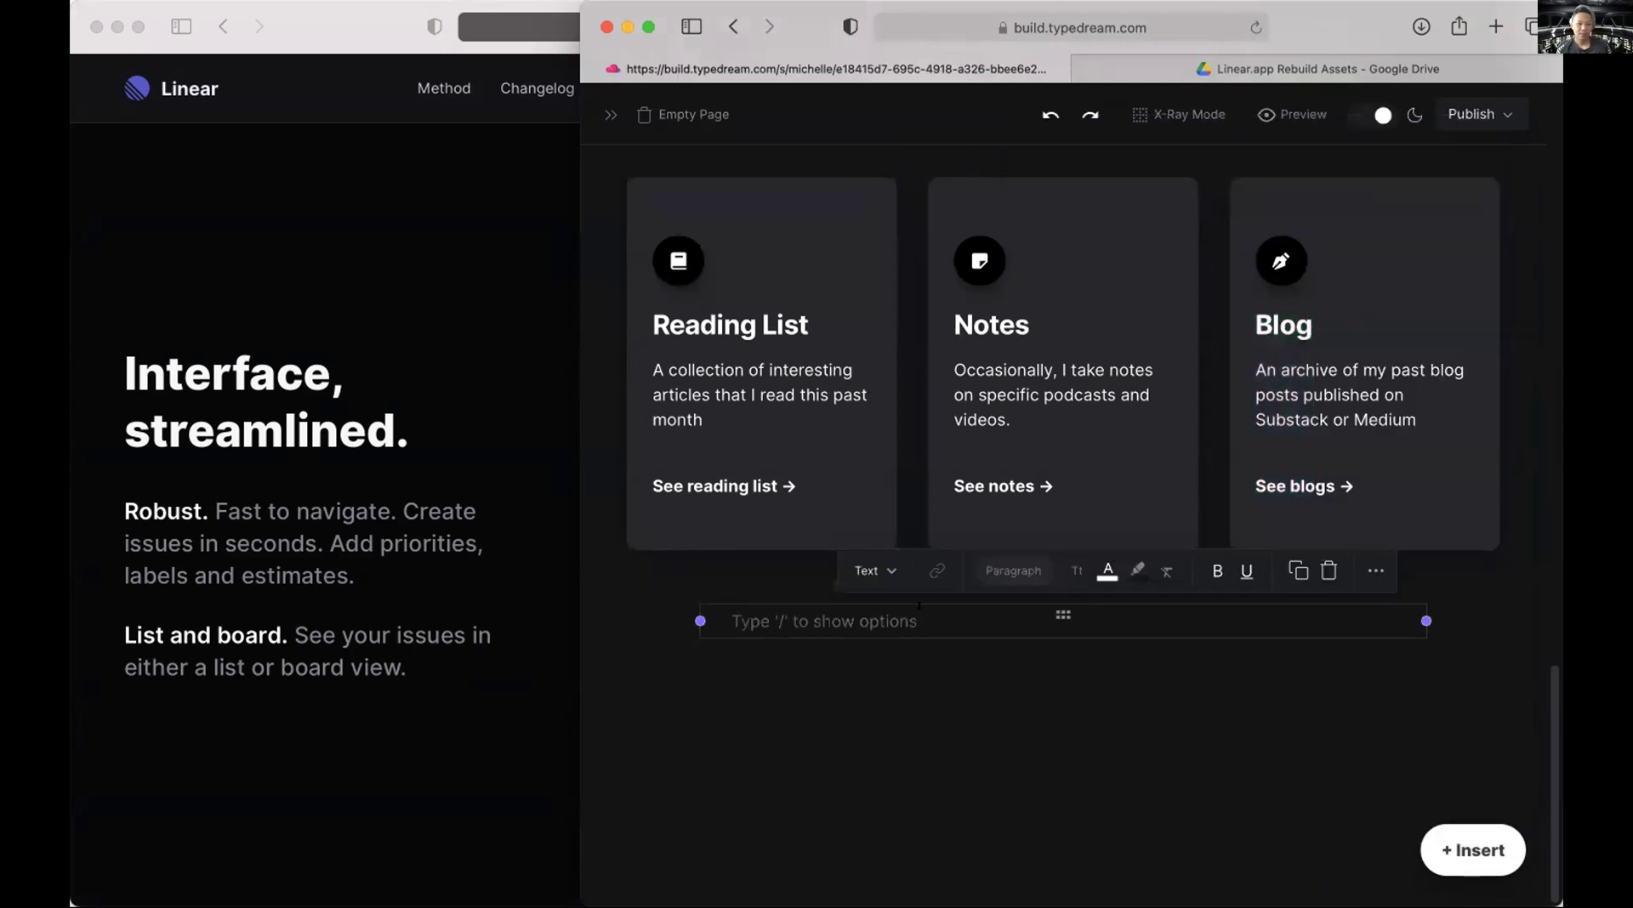
pyautogui.write('/h')
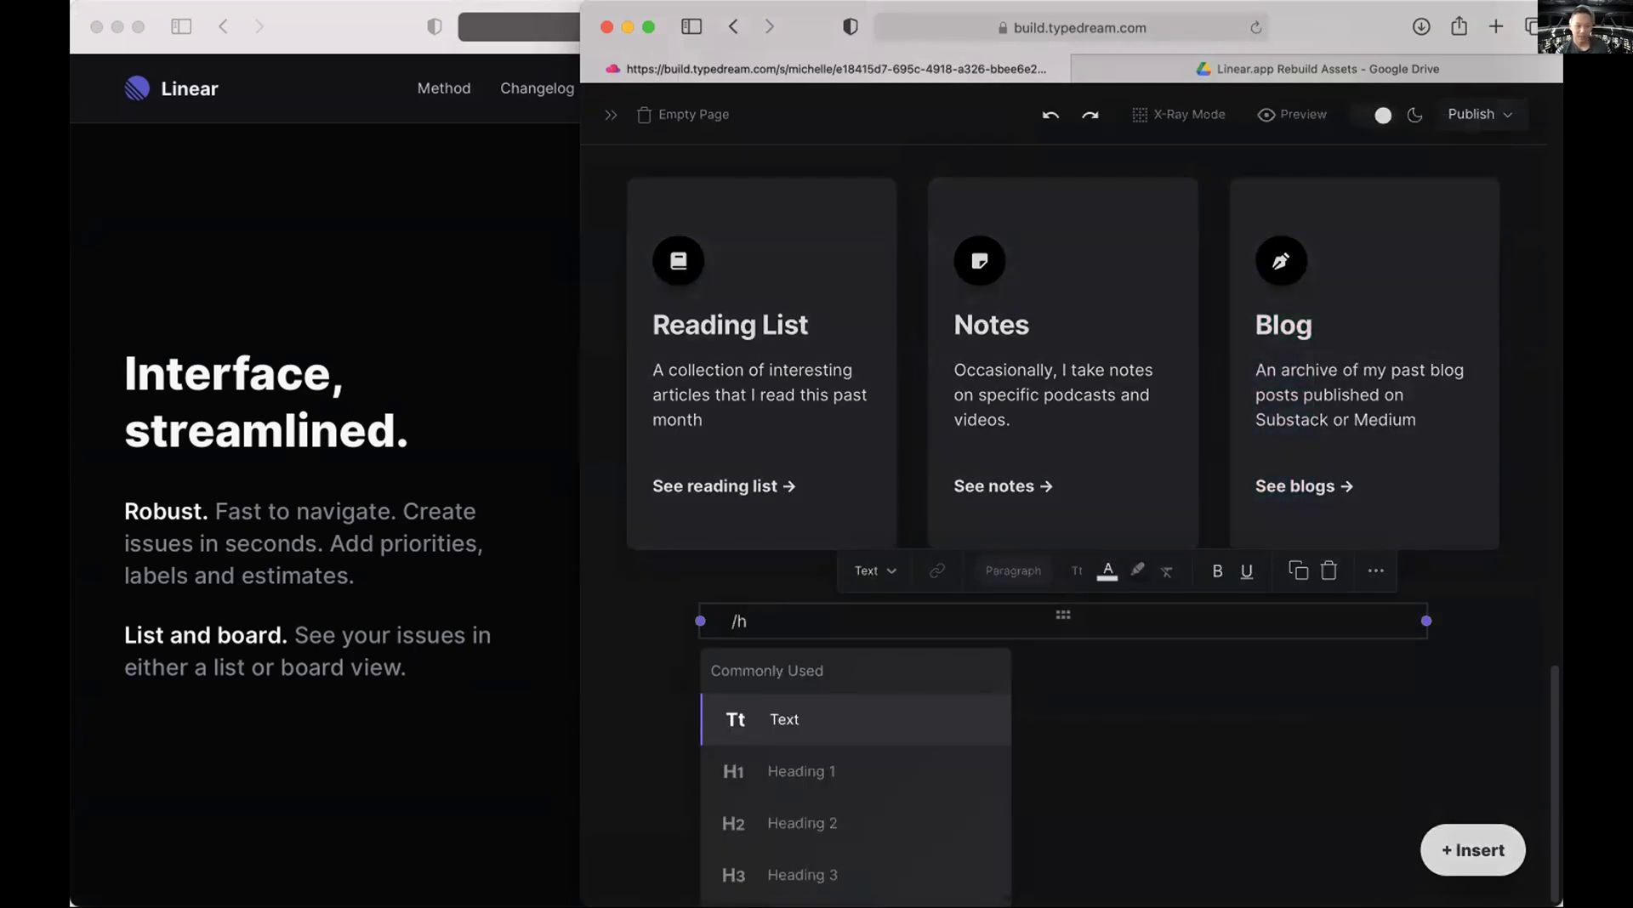
pyautogui.write('1')
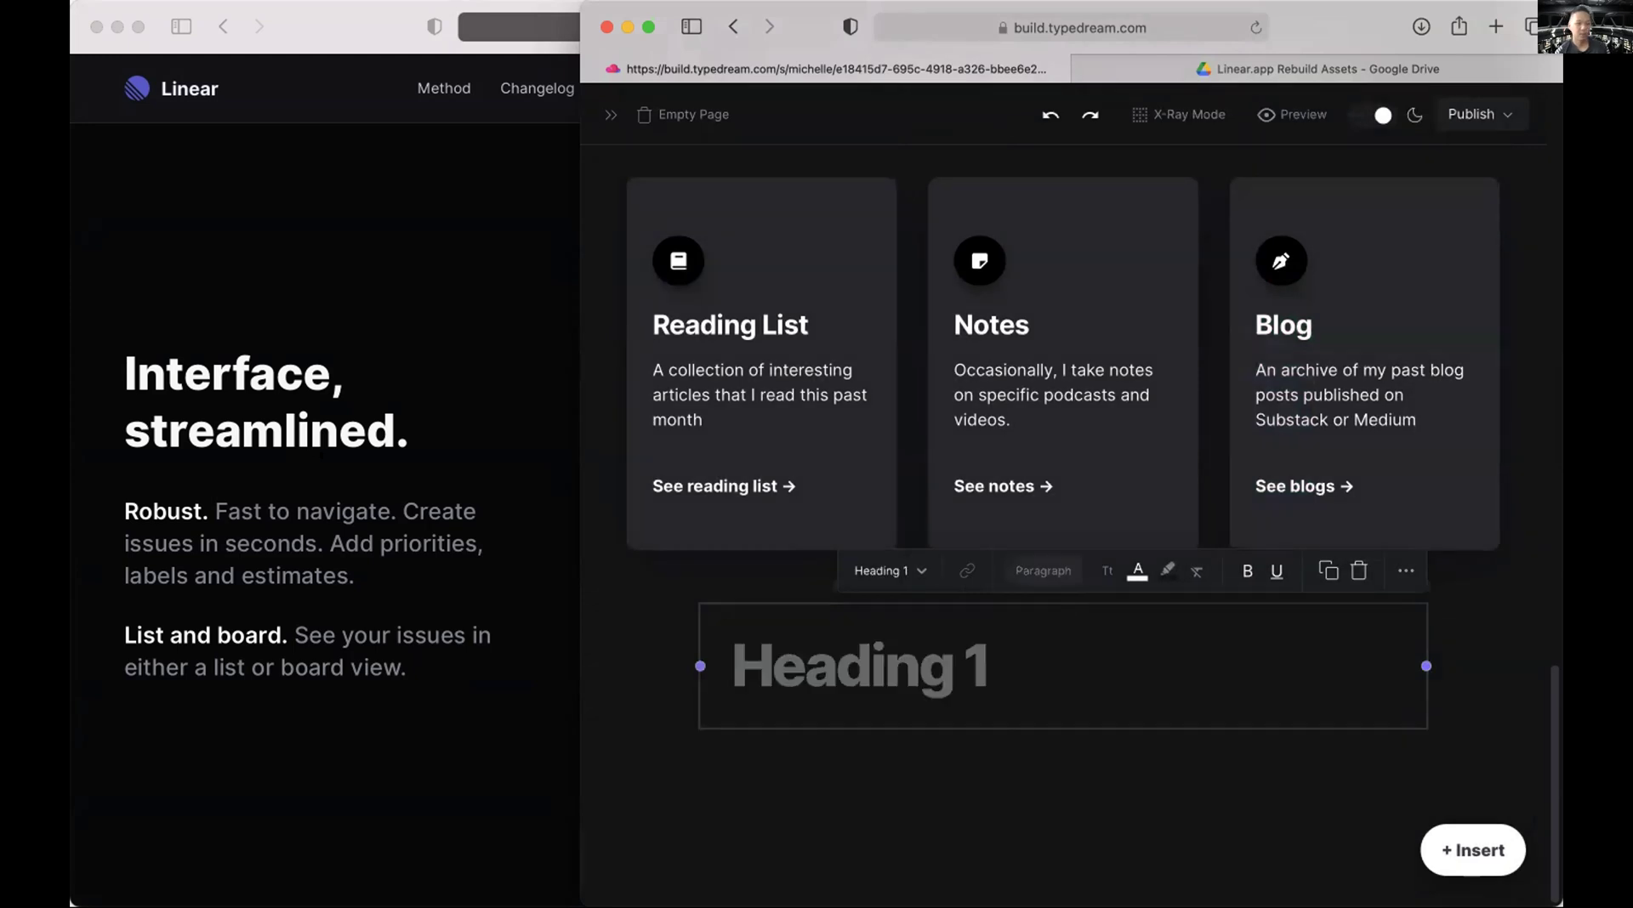
pyautogui.click(417, 435)
pyautogui.moveTo(411, 436); pyautogui.dragTo(125, 375)
pyautogui.press('super+c')
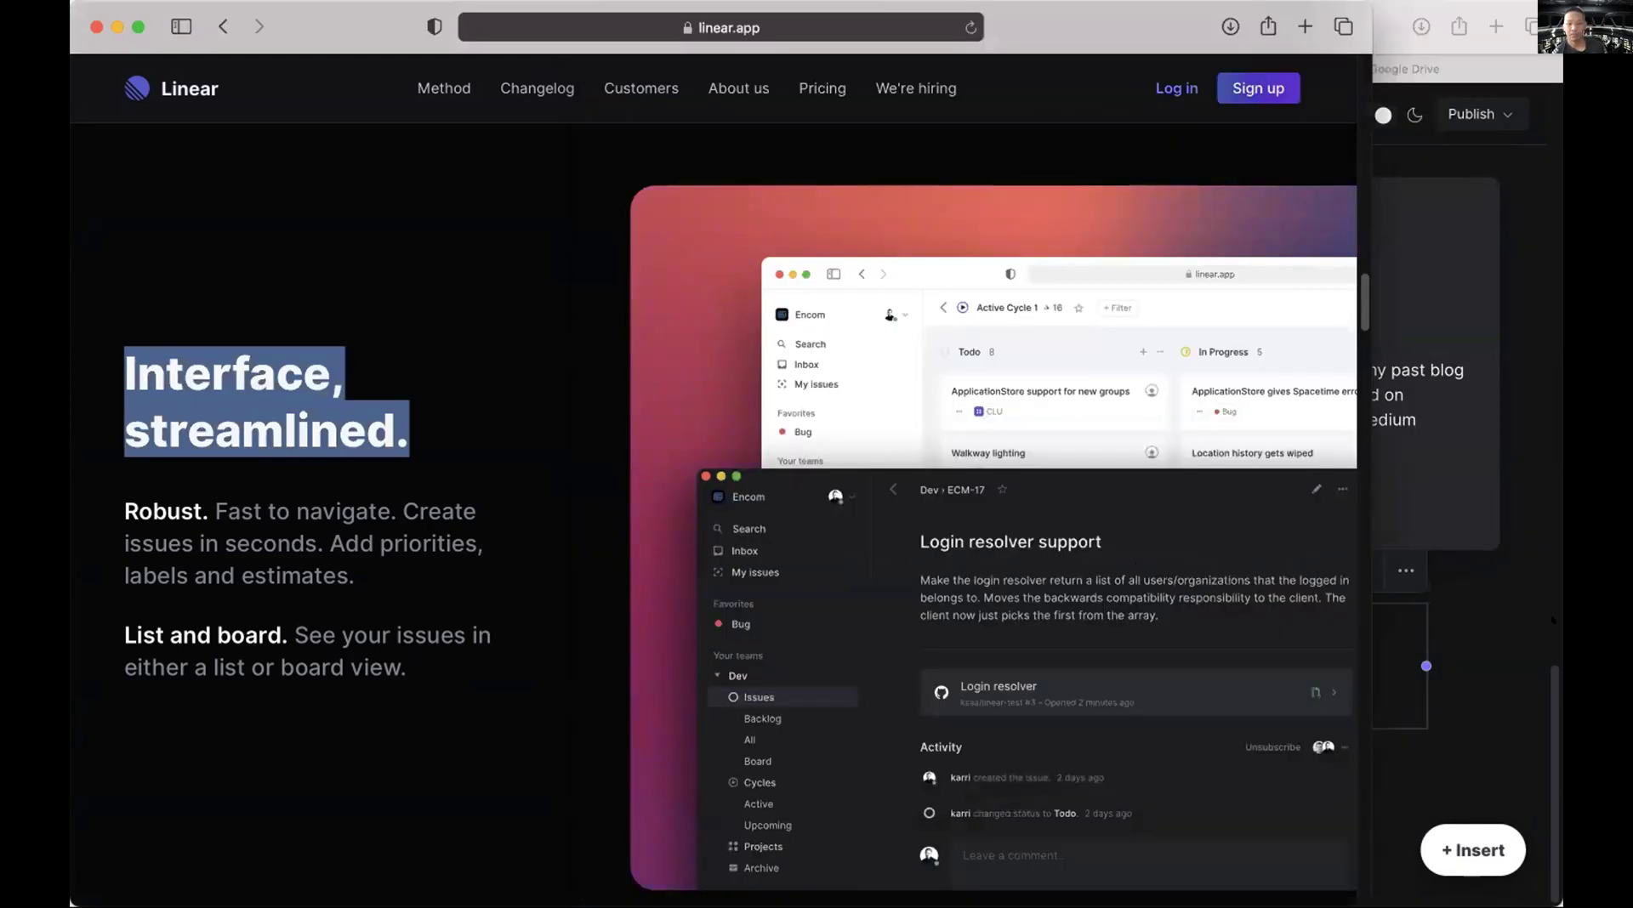
pyautogui.click(1469, 653)
pyautogui.press('super+v')
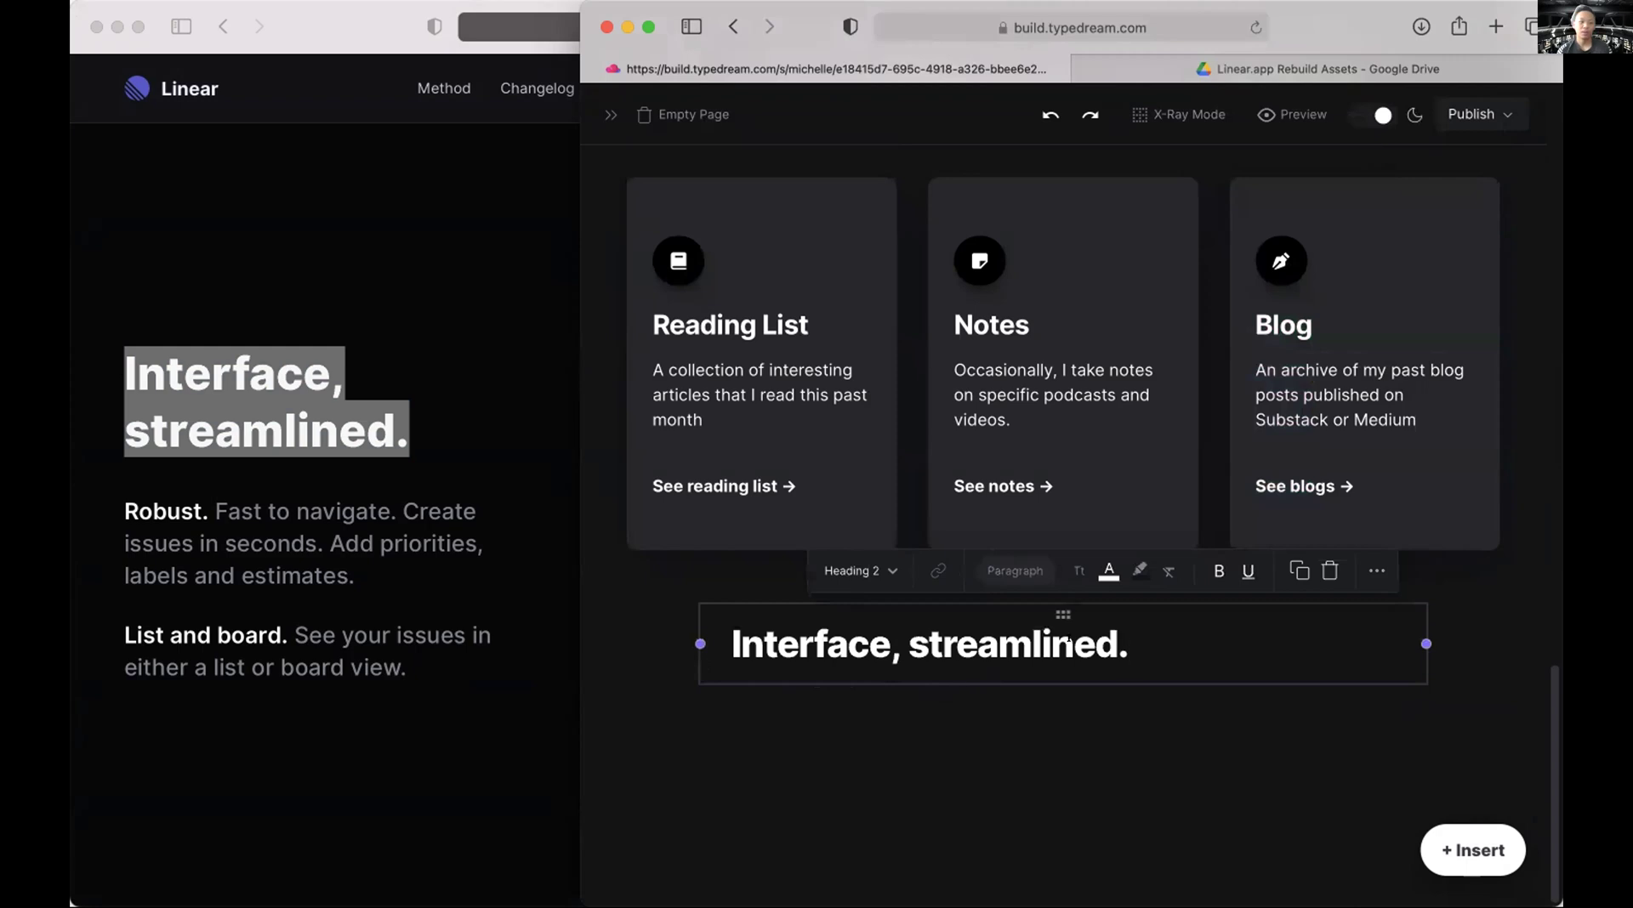
# Copy the "Robust." and "List and board." paragraphs from the Linear page and paste them below the "Interface, streamlined." heading.
pyautogui.click(419, 672)
pyautogui.moveTo(410, 670); pyautogui.dragTo(138, 510)
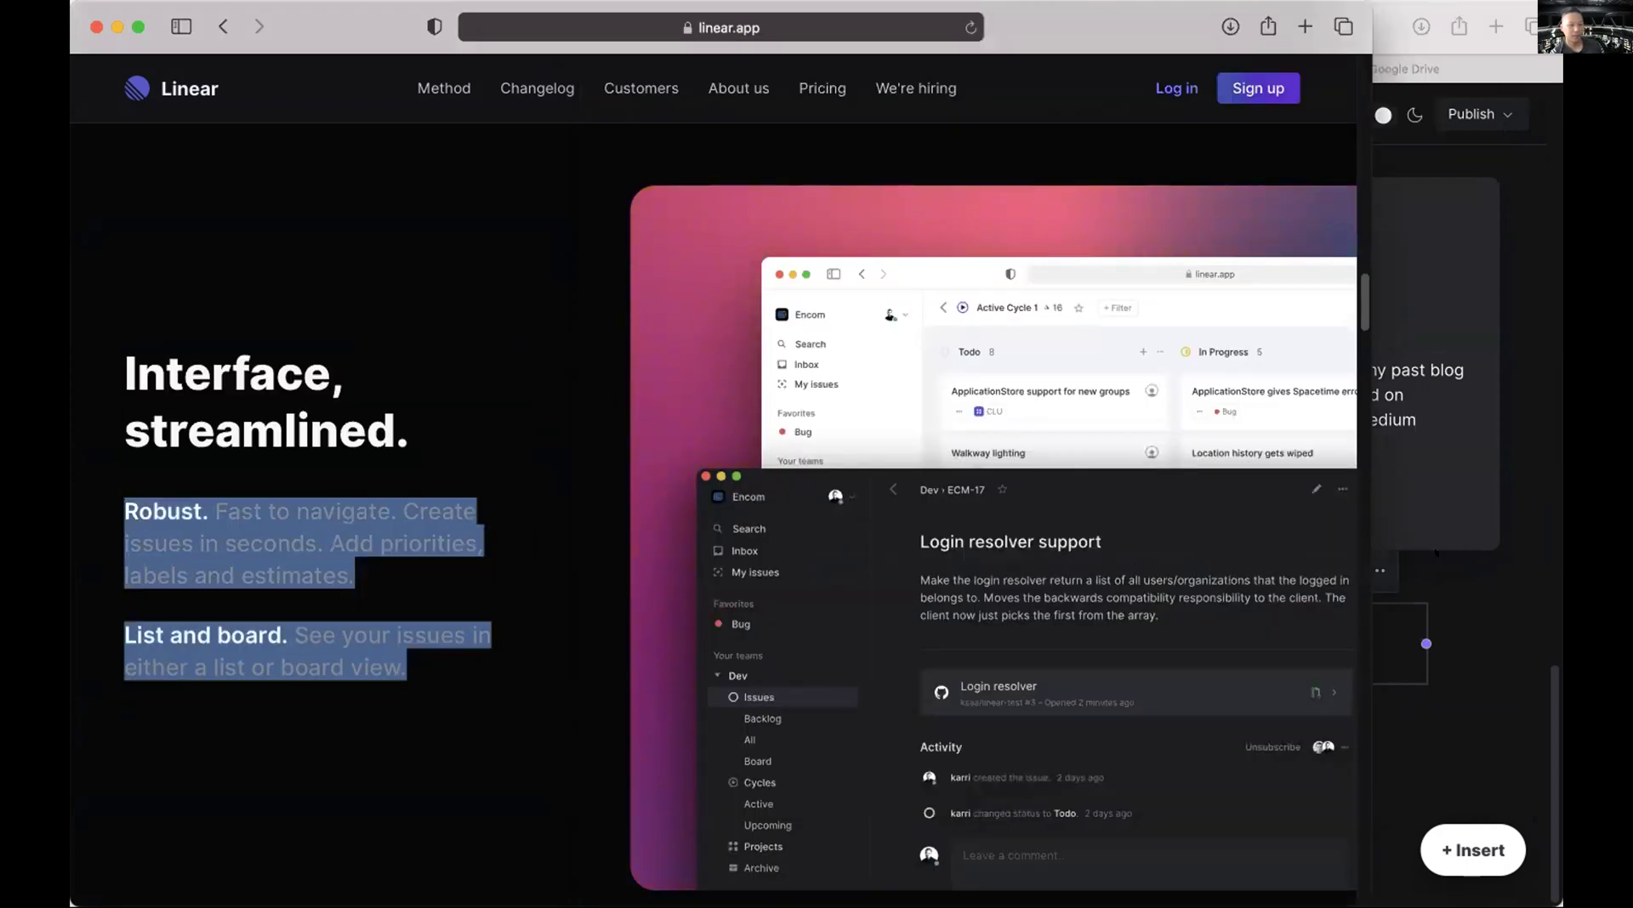
pyautogui.click(1436, 553)
pyautogui.press('Return')
pyautogui.write('Robust. Fast to navigate. Create issues in seconds. Add priorities, labels and estimates. List and board. See your issues in either a list or board view.')
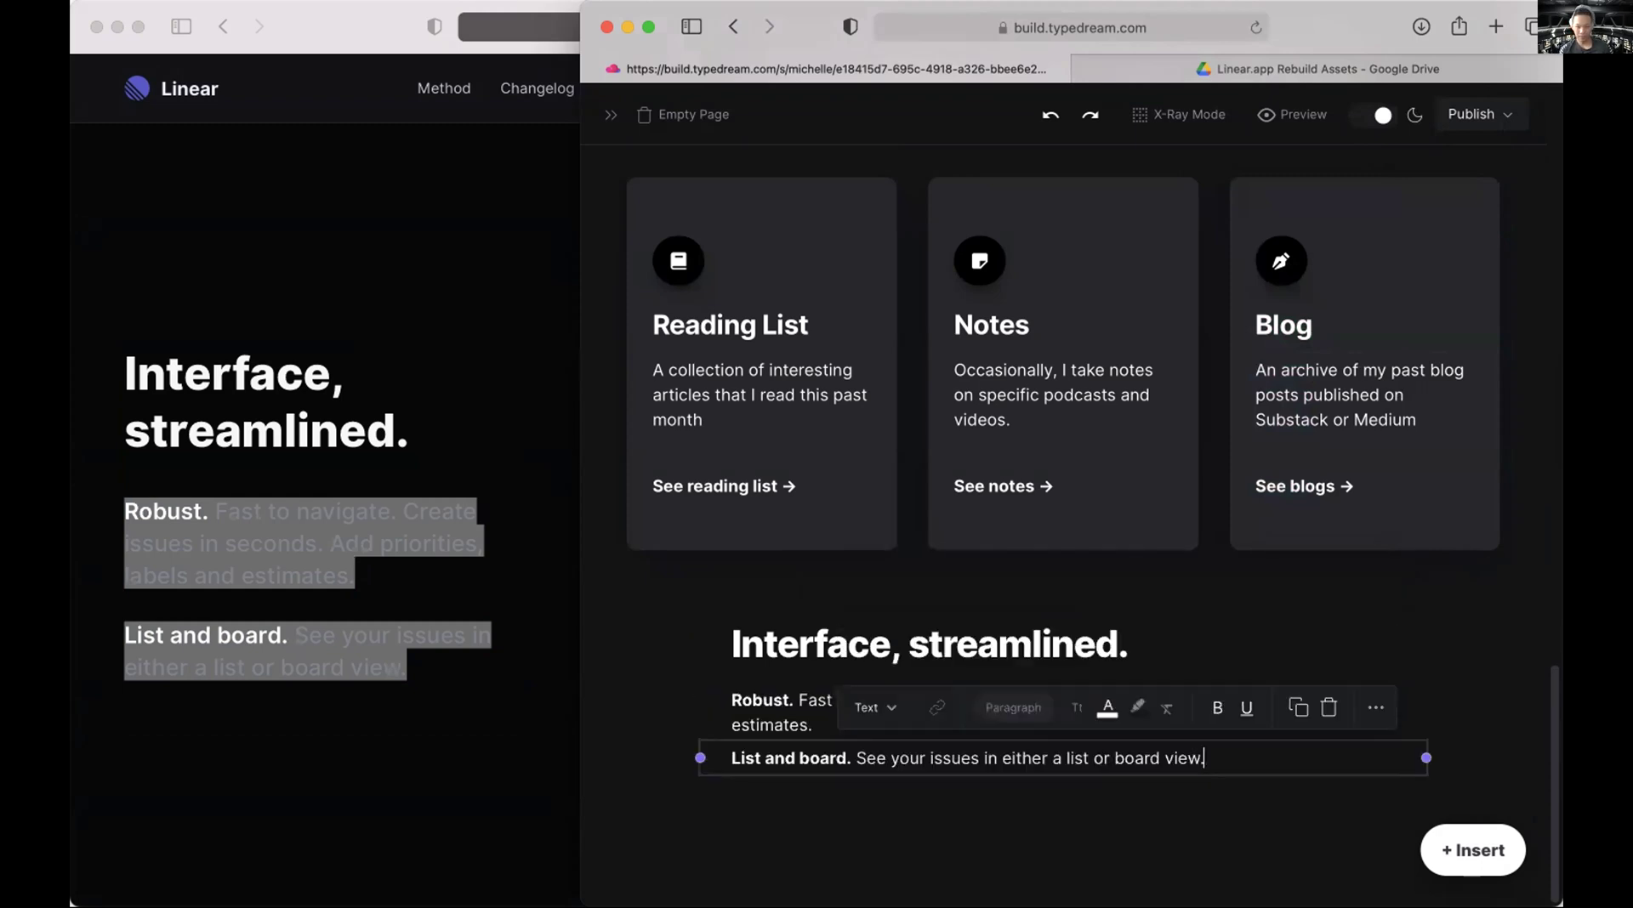
pyautogui.click(755, 702)
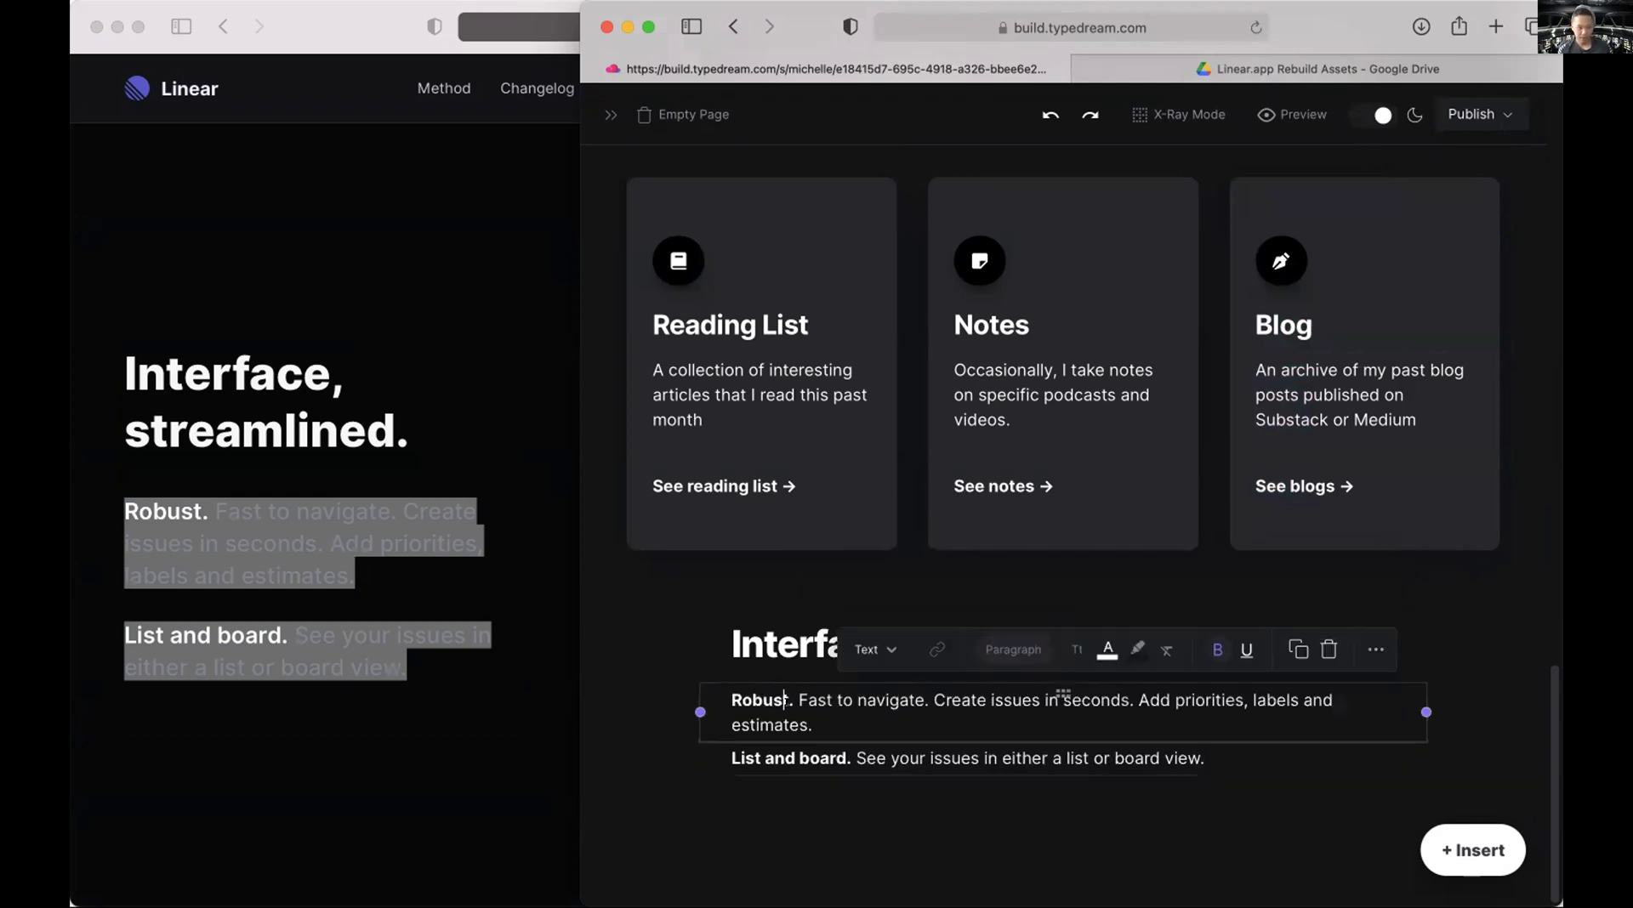
# Insert an image block below the "List and board." paragraph and upload the Linear interface screenshot into it.
pyautogui.click(1060, 760)
pyautogui.press('Return')
pyautogui.press('Return')
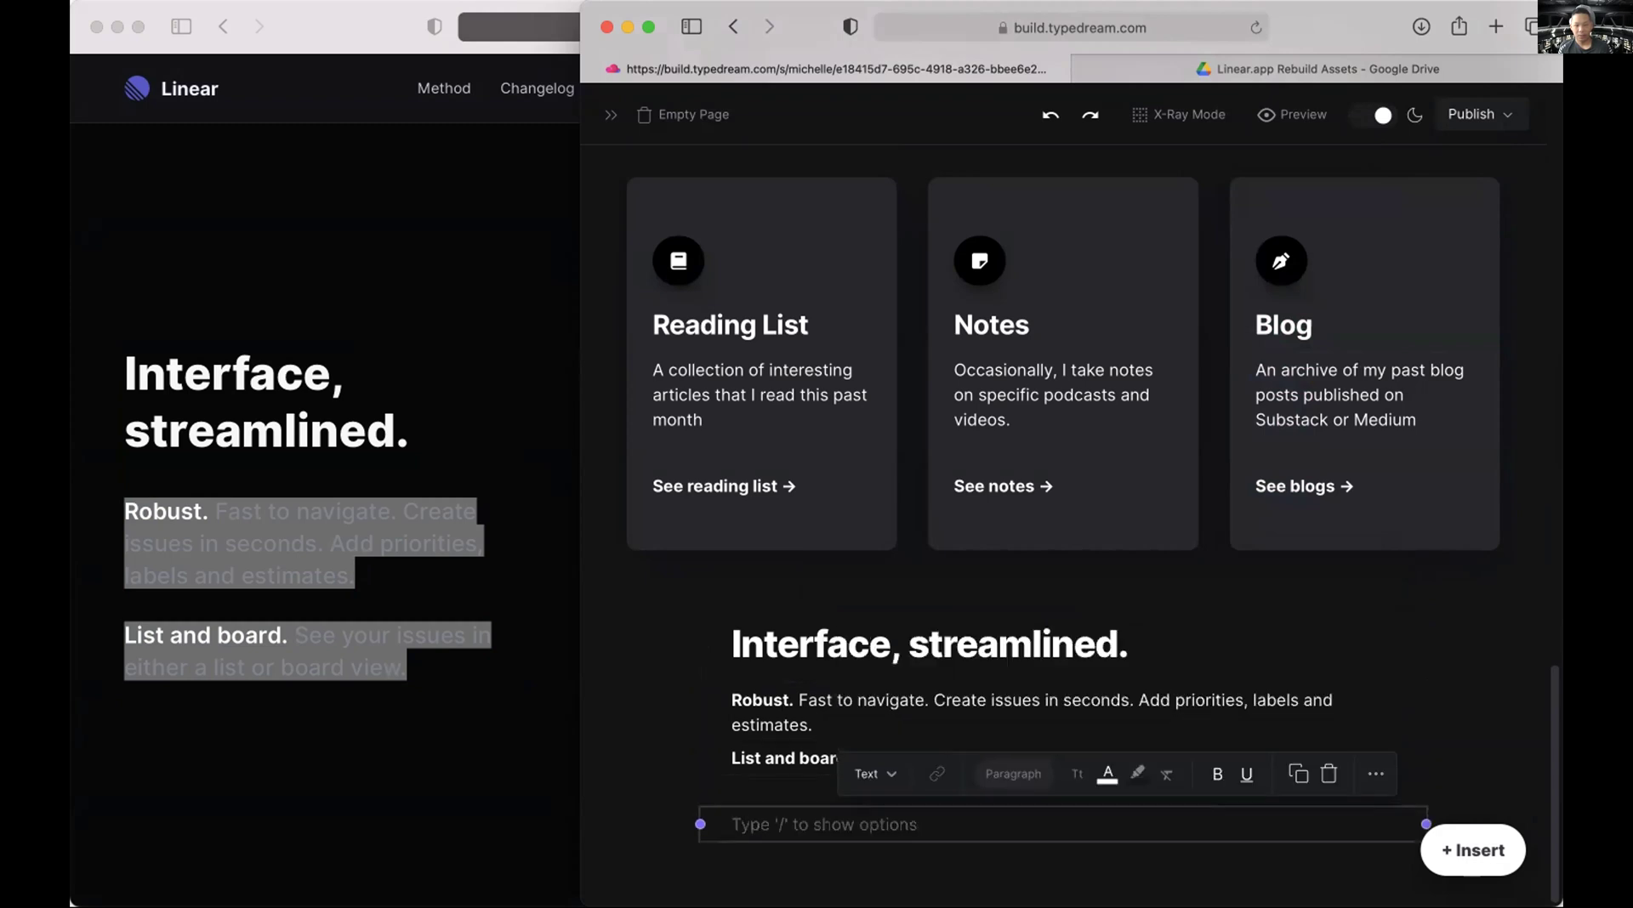
pyautogui.write('/im')
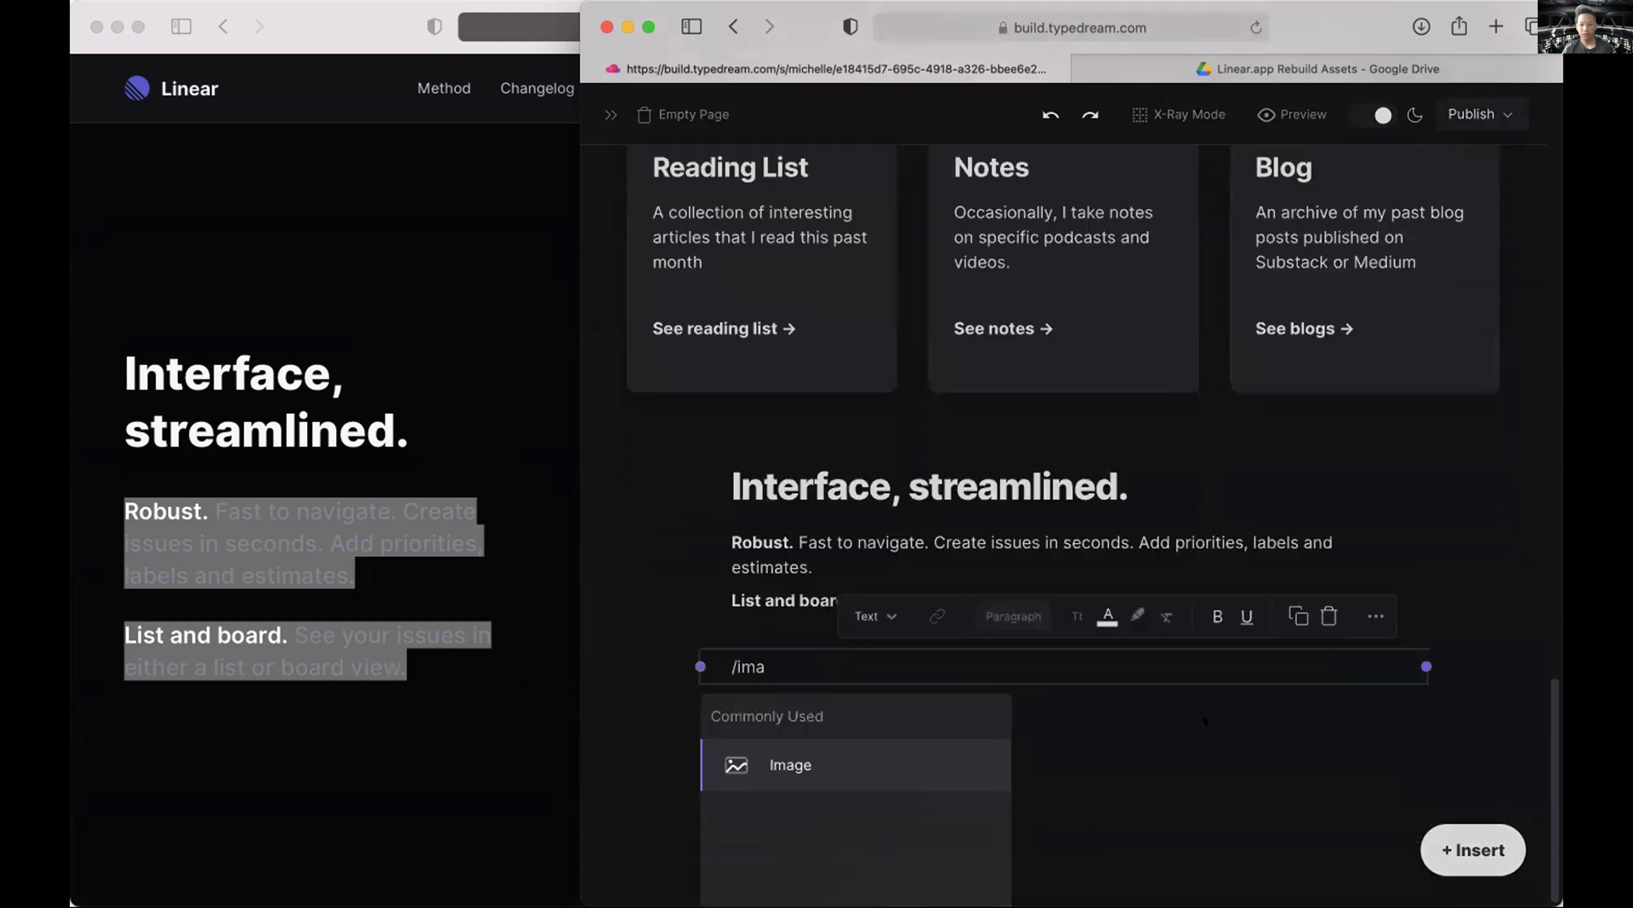
pyautogui.write('a')
pyautogui.click(839, 744)
pyautogui.click(978, 680)
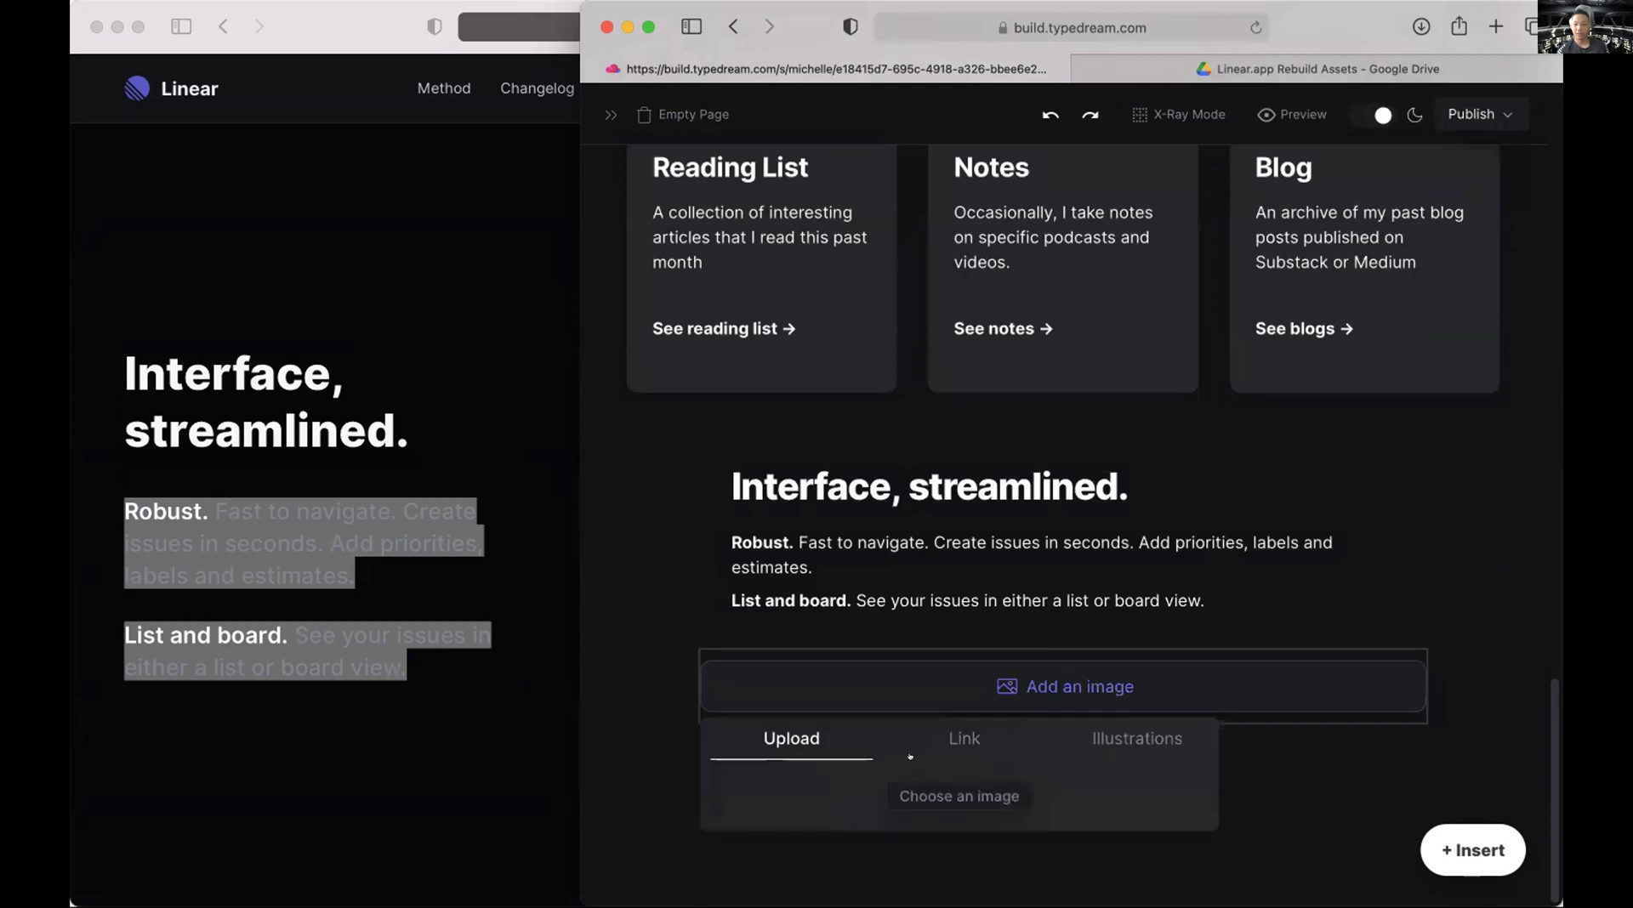
pyautogui.click(925, 790)
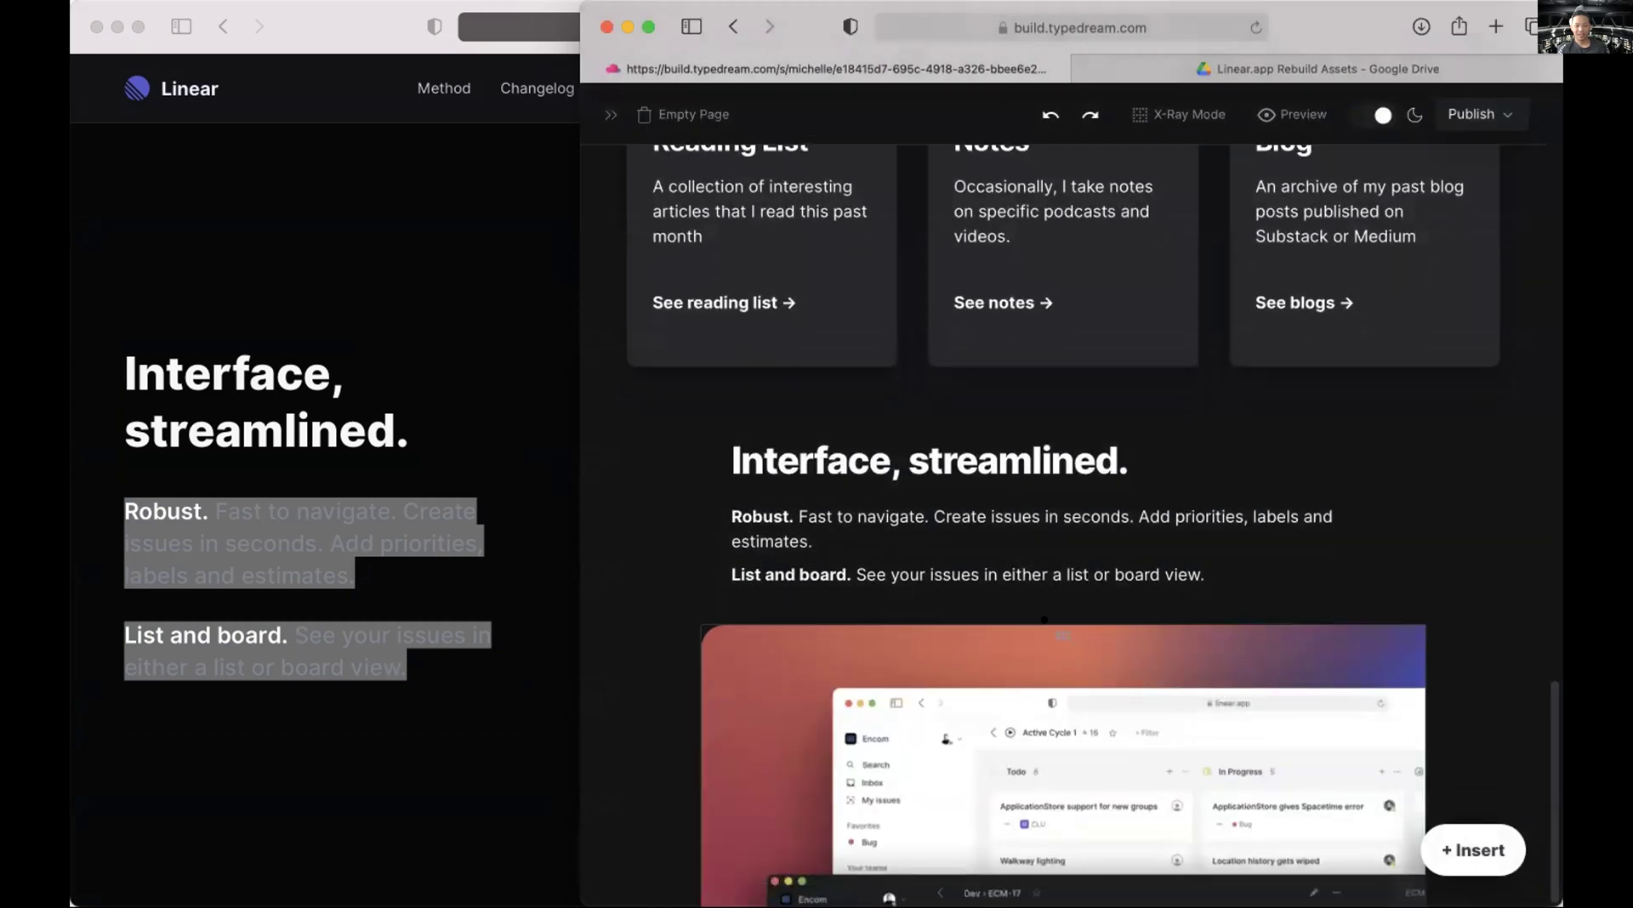
# Arrange the section in two columns, with the heading and both paragraphs in the first and the screenshot in the second.
pyautogui.moveTo(1069, 635); pyautogui.dragTo(1503, 470)
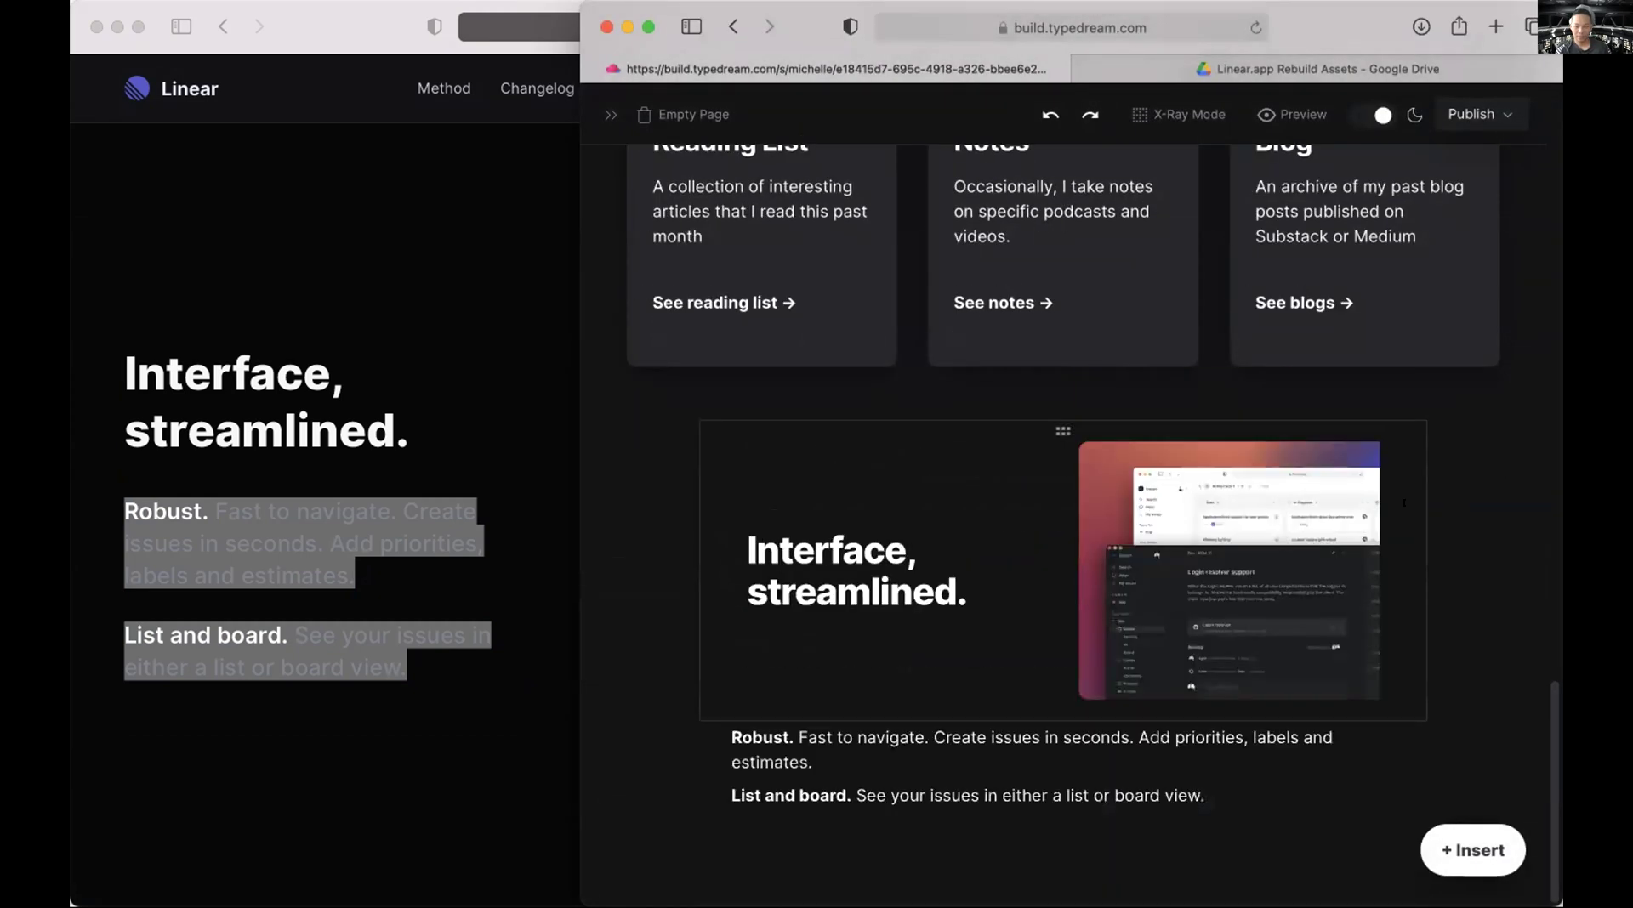
pyautogui.click(1039, 736)
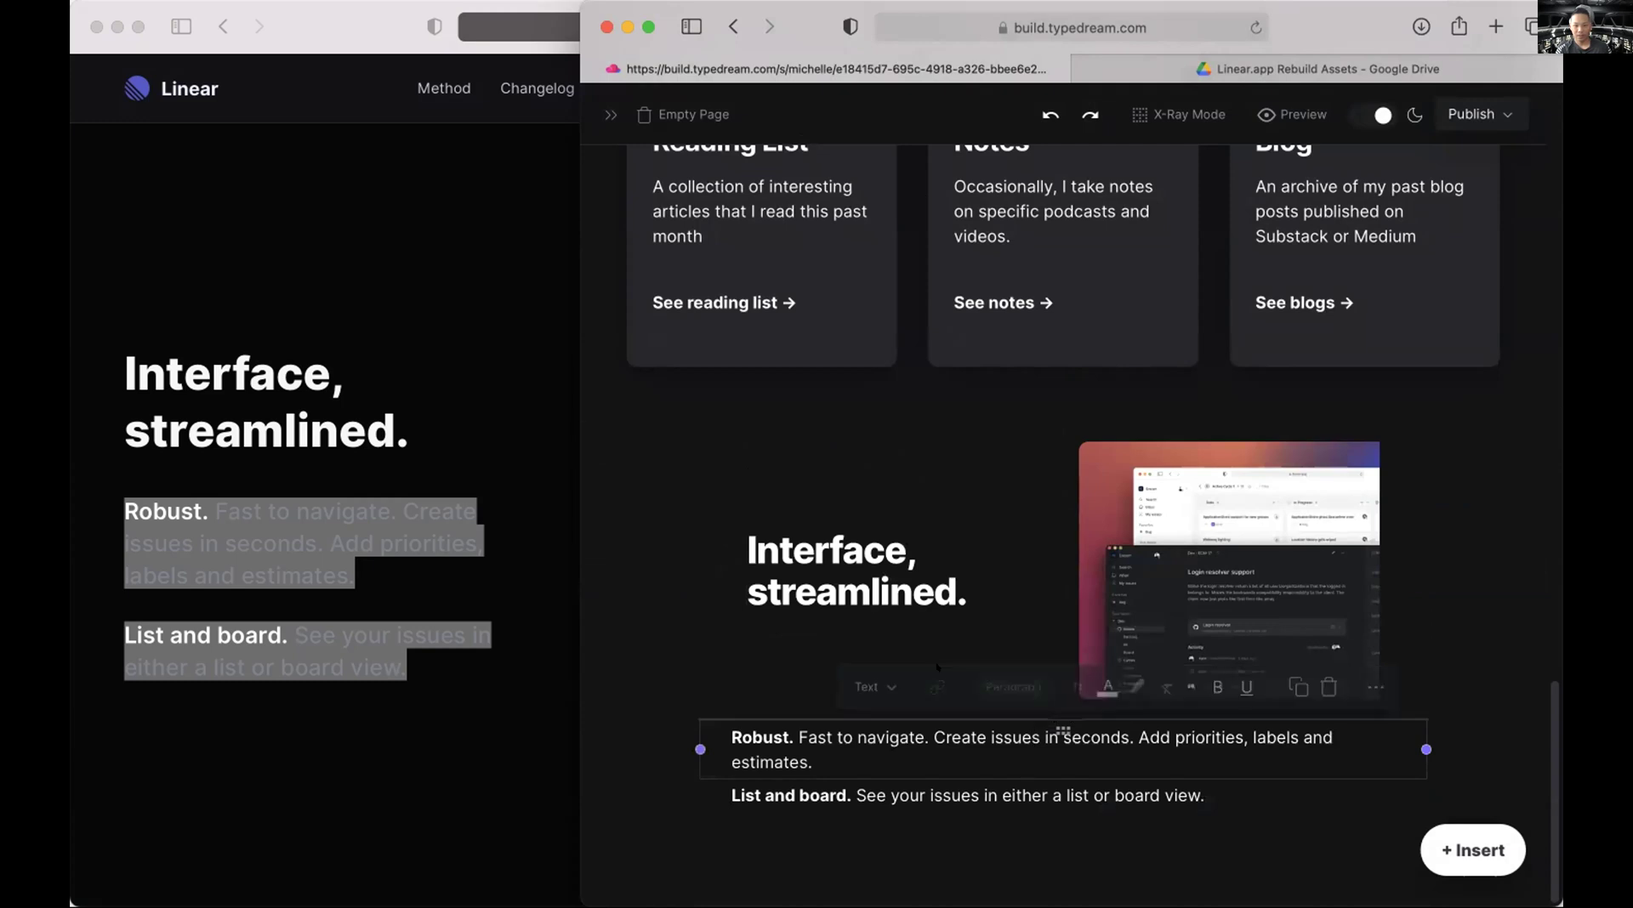
pyautogui.moveTo(870, 604); pyautogui.dragTo(870, 606)
pyautogui.moveTo(1044, 720); pyautogui.dragTo(922, 672)
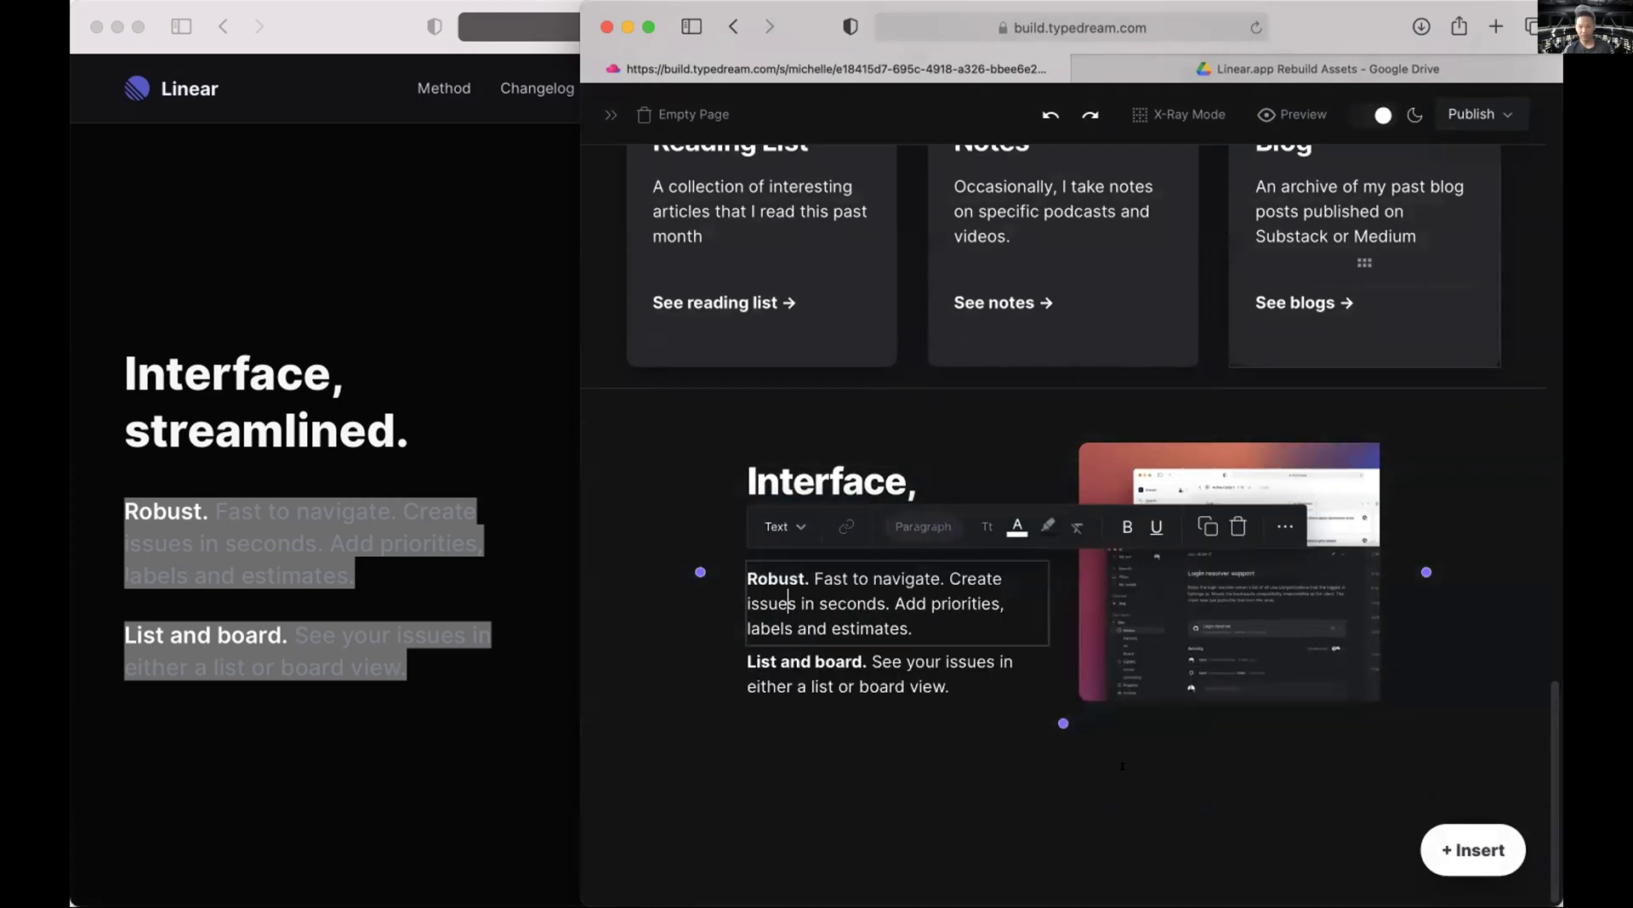
# Bring the "Get started with Linear today." section of the Linear page into view.
pyautogui.scroll(-10, 290, 672)
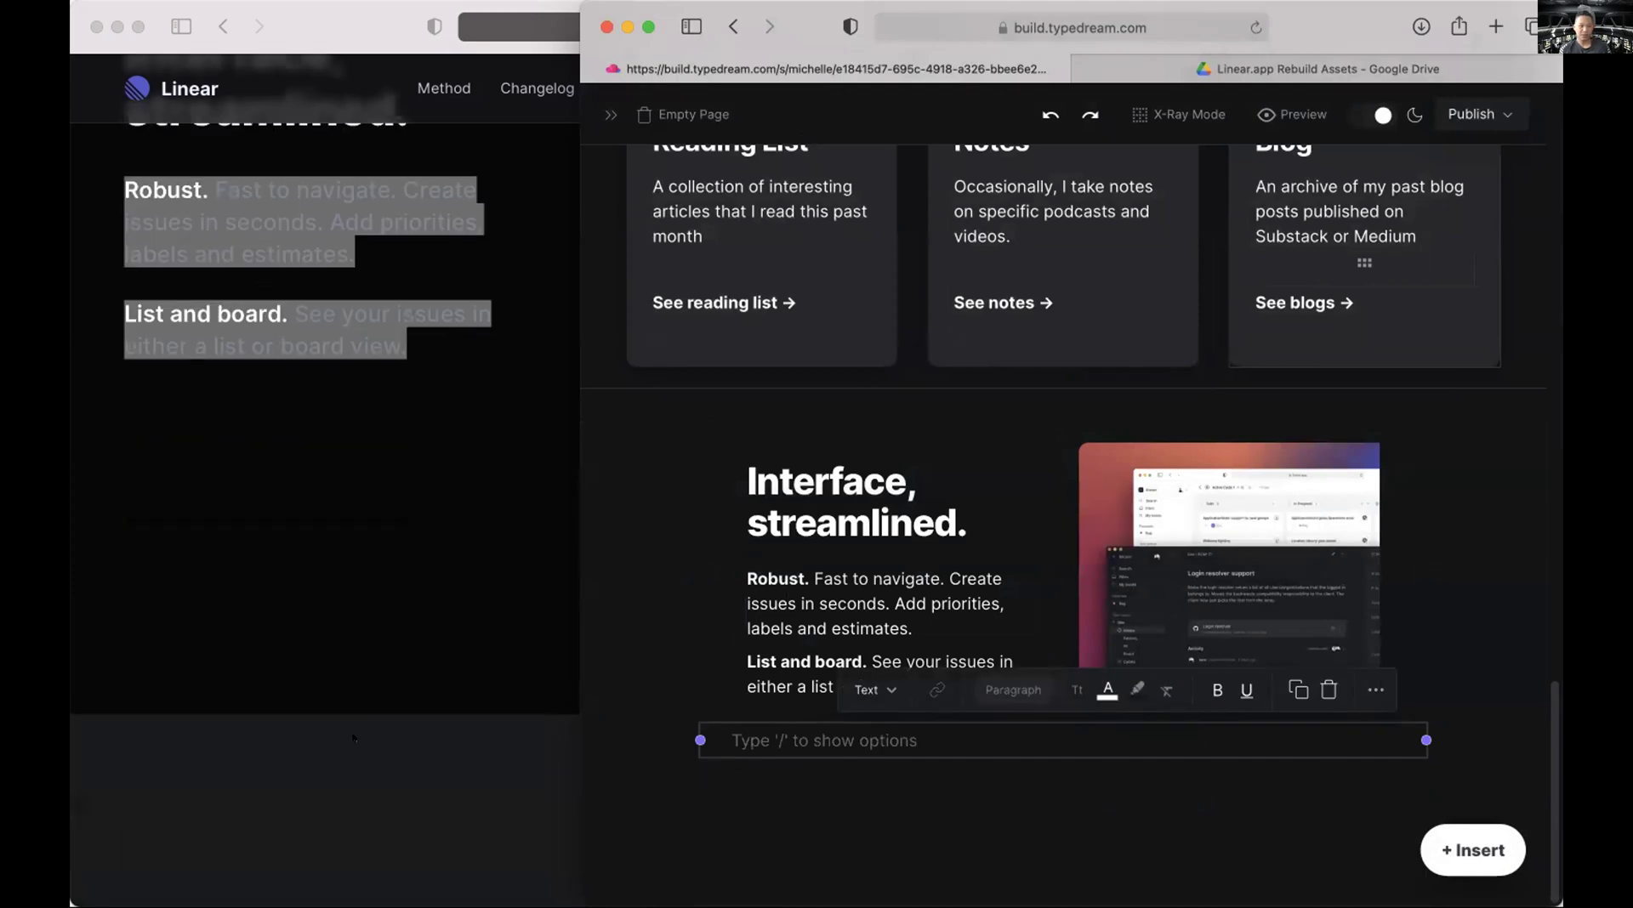
pyautogui.scroll(-15, 352, 738)
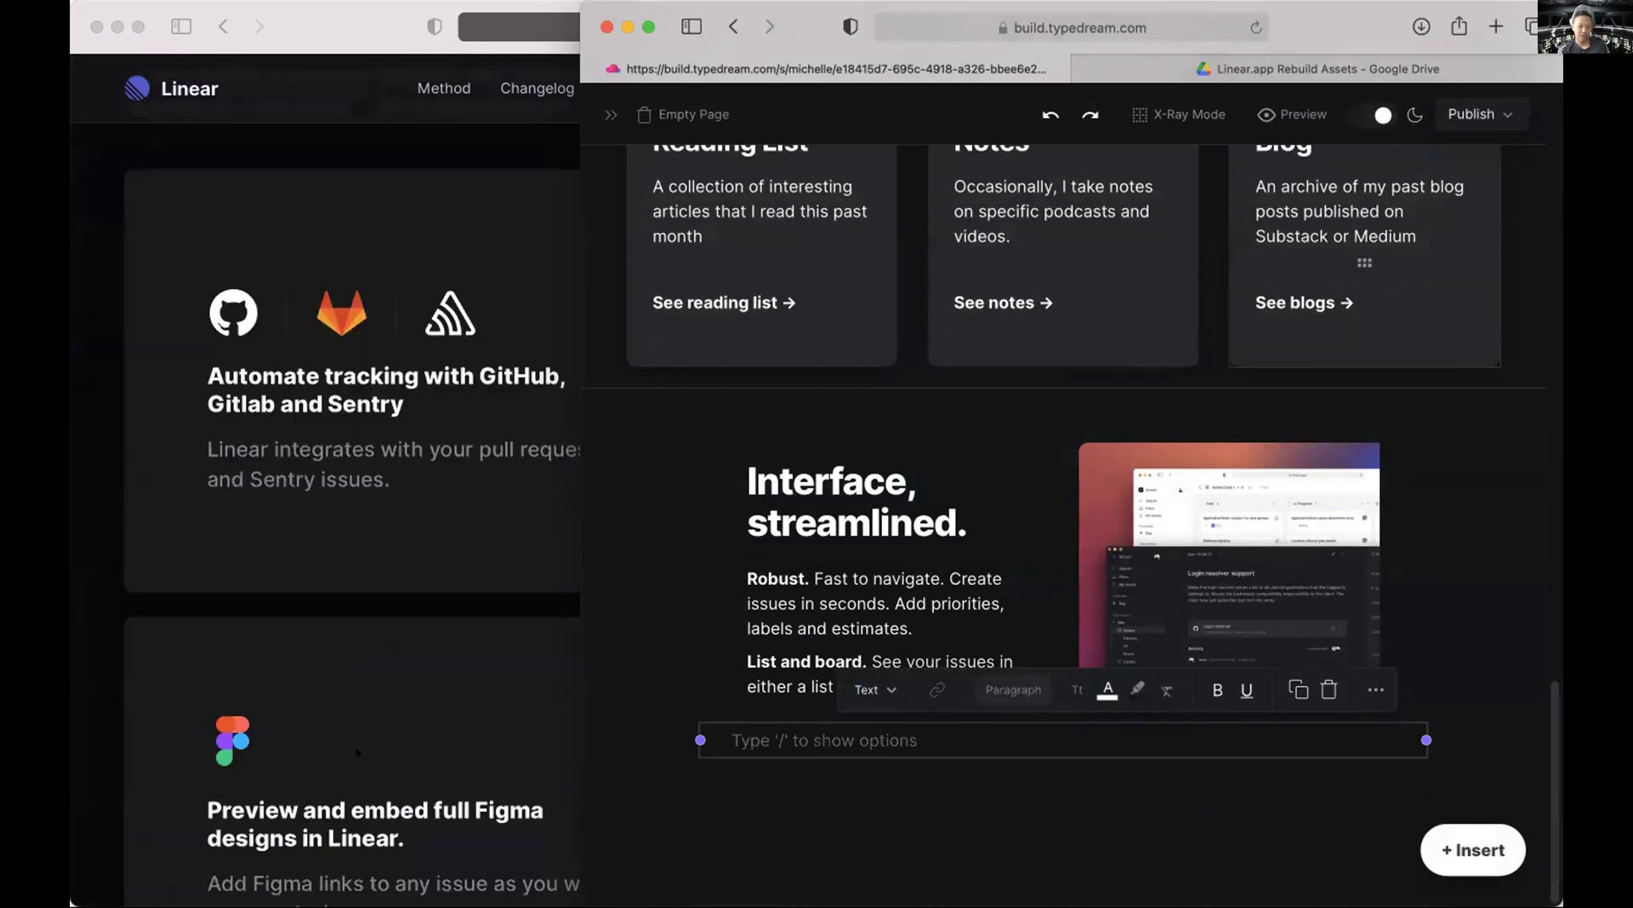
pyautogui.click(359, 754)
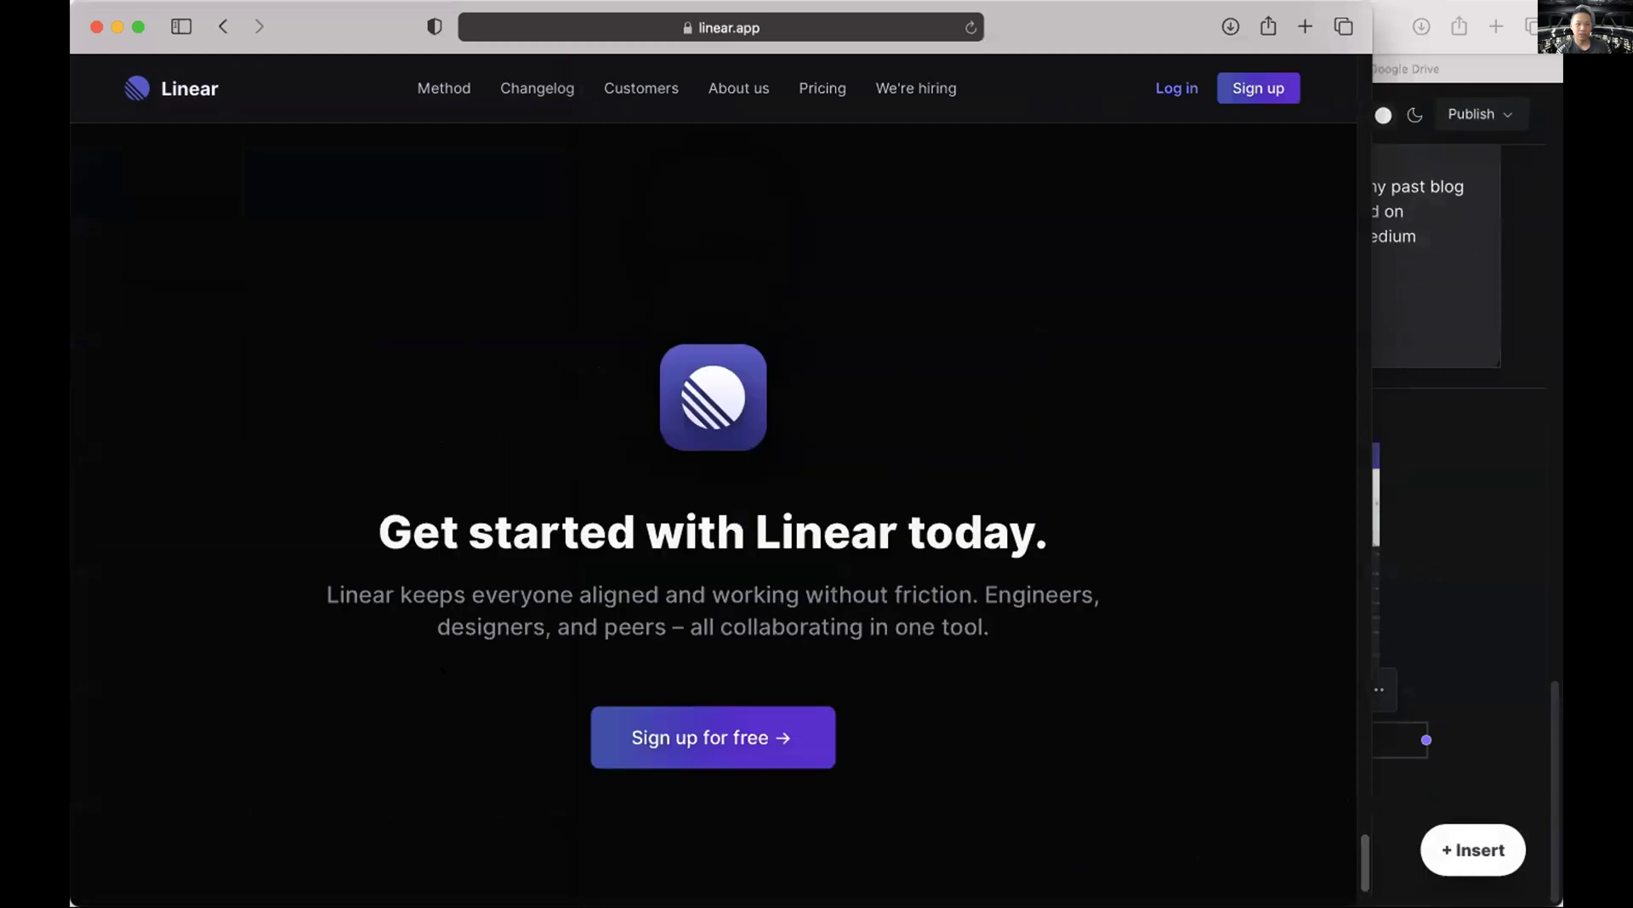
# Remove the empty text block below the "Interface, streamlined." columns and widen the columns to the full page width.
pyautogui.click(1552, 554)
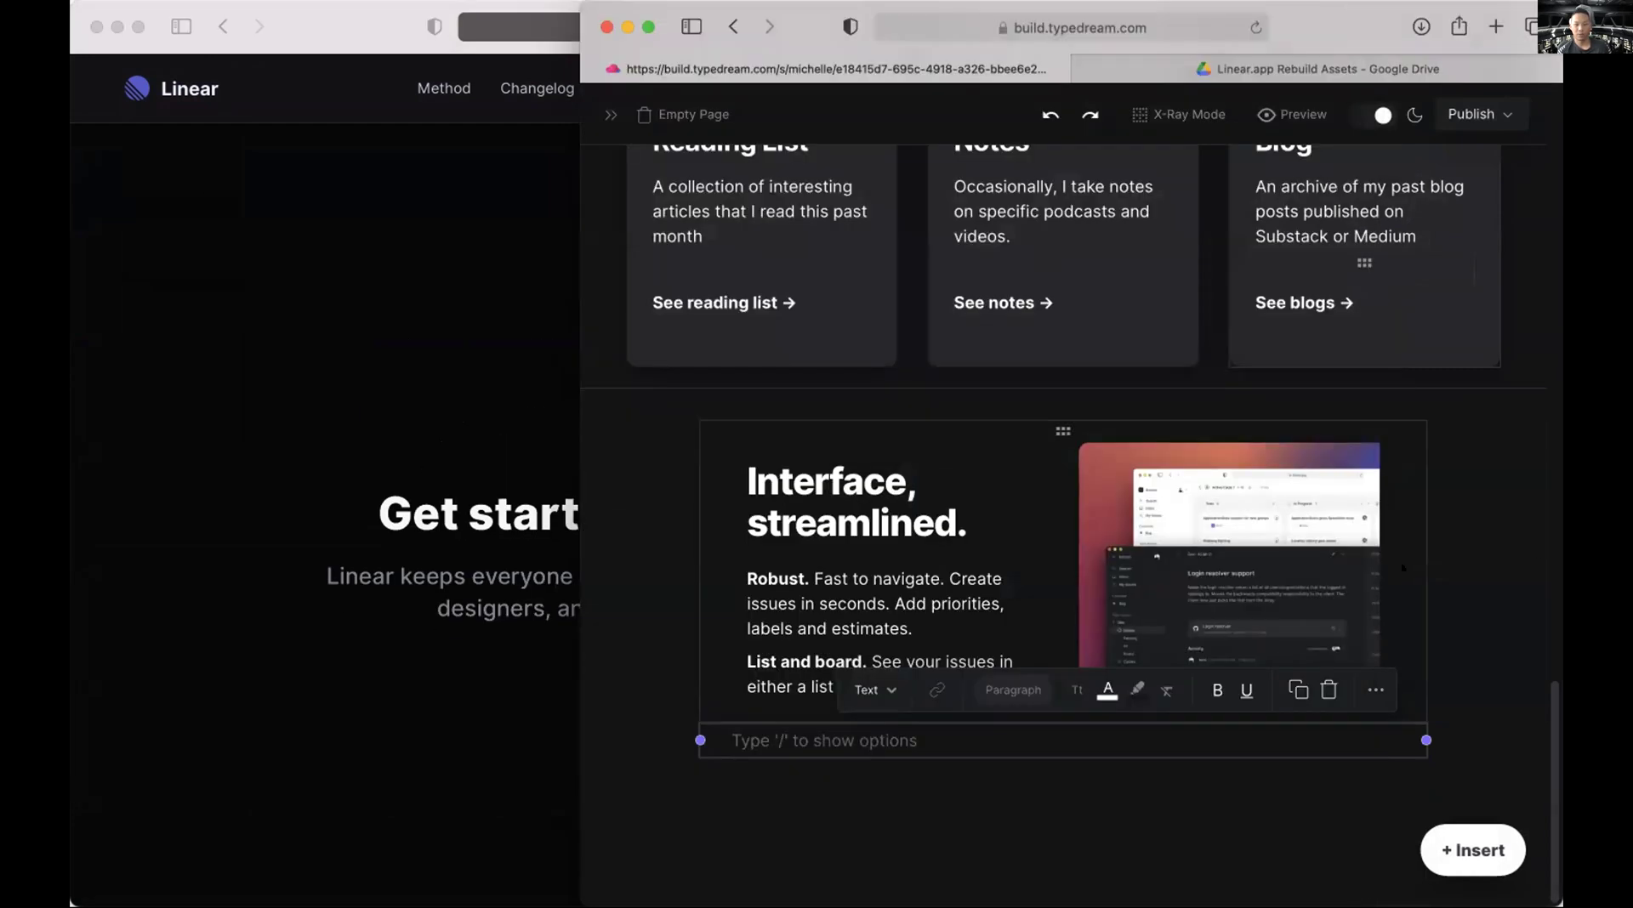
pyautogui.press('BackSpace')
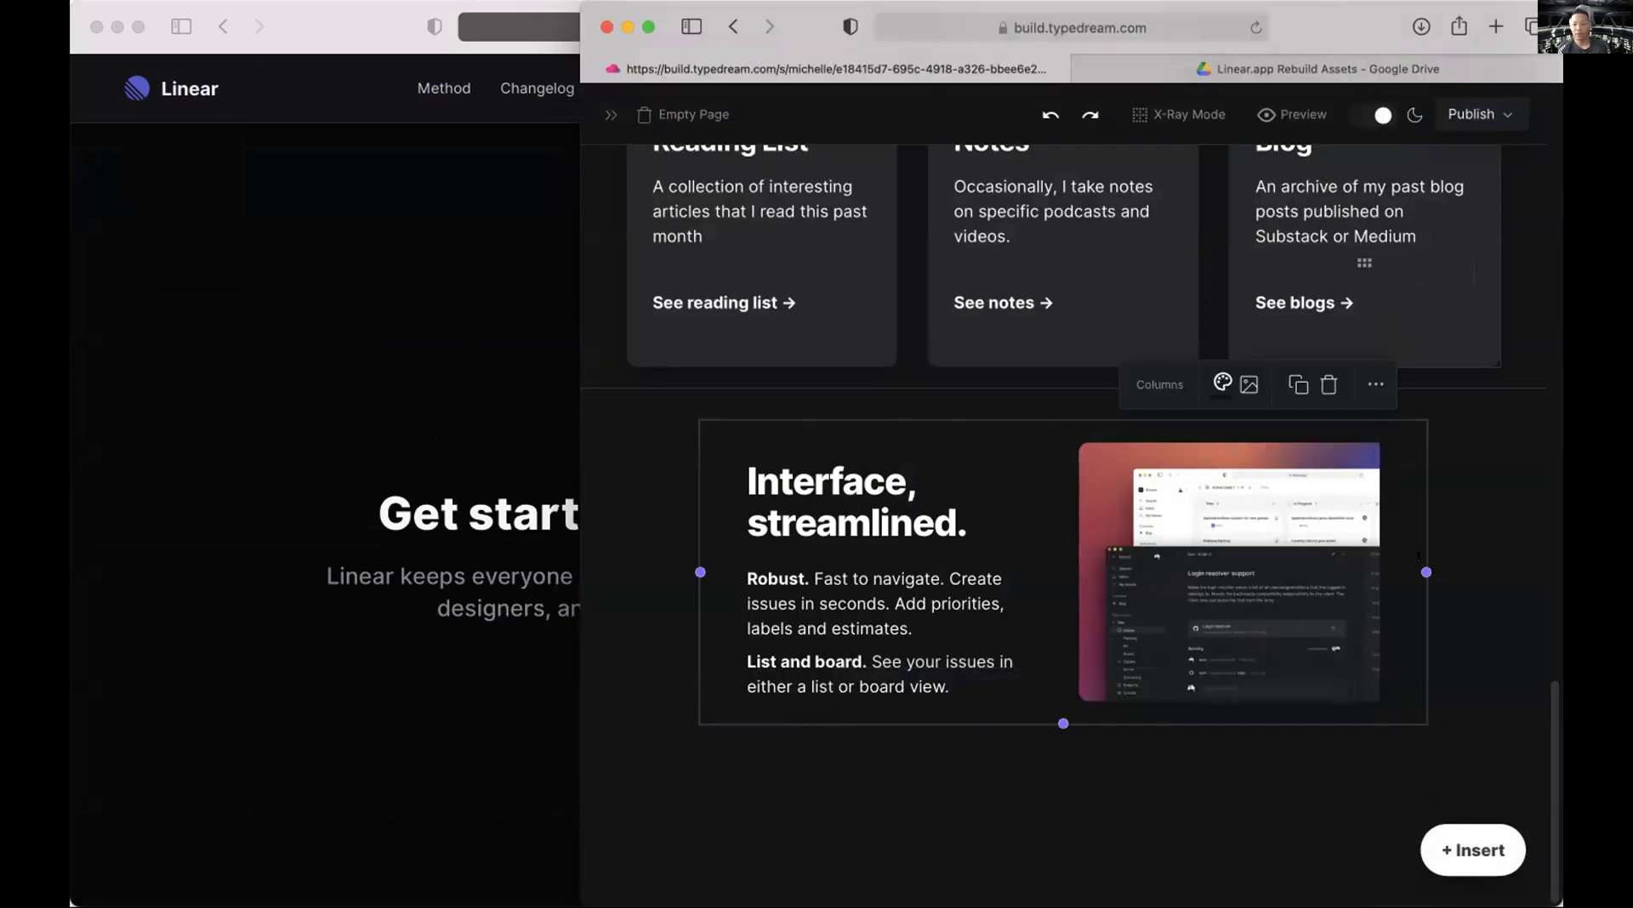
pyautogui.moveTo(1426, 572); pyautogui.dragTo(1551, 570)
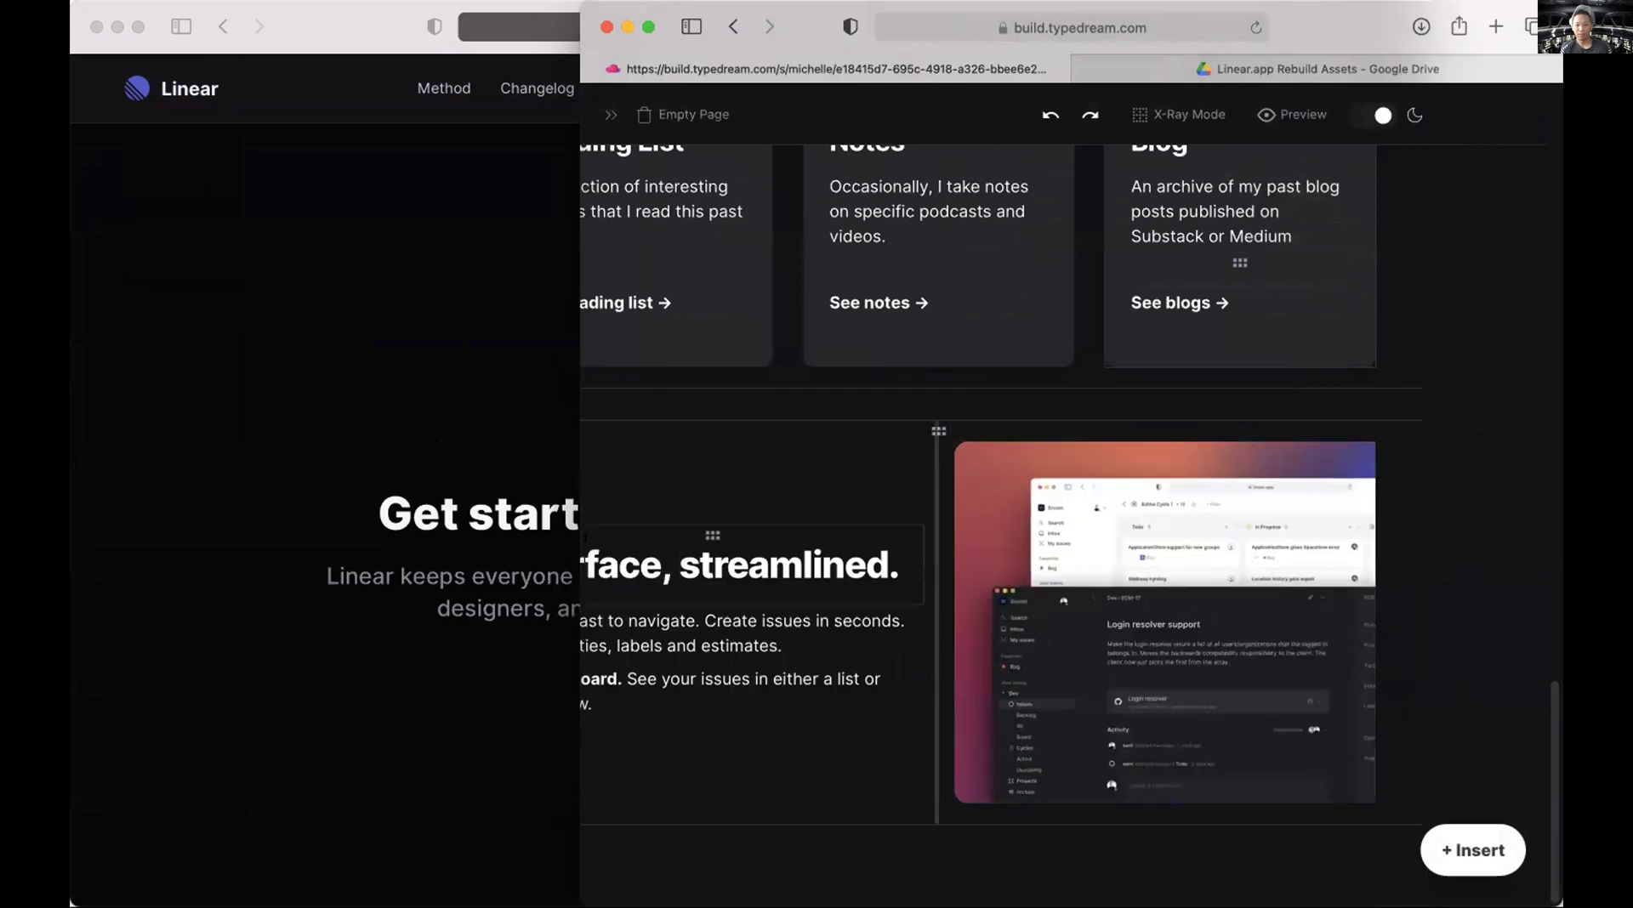
pyautogui.scroll(-5, 588, 570)
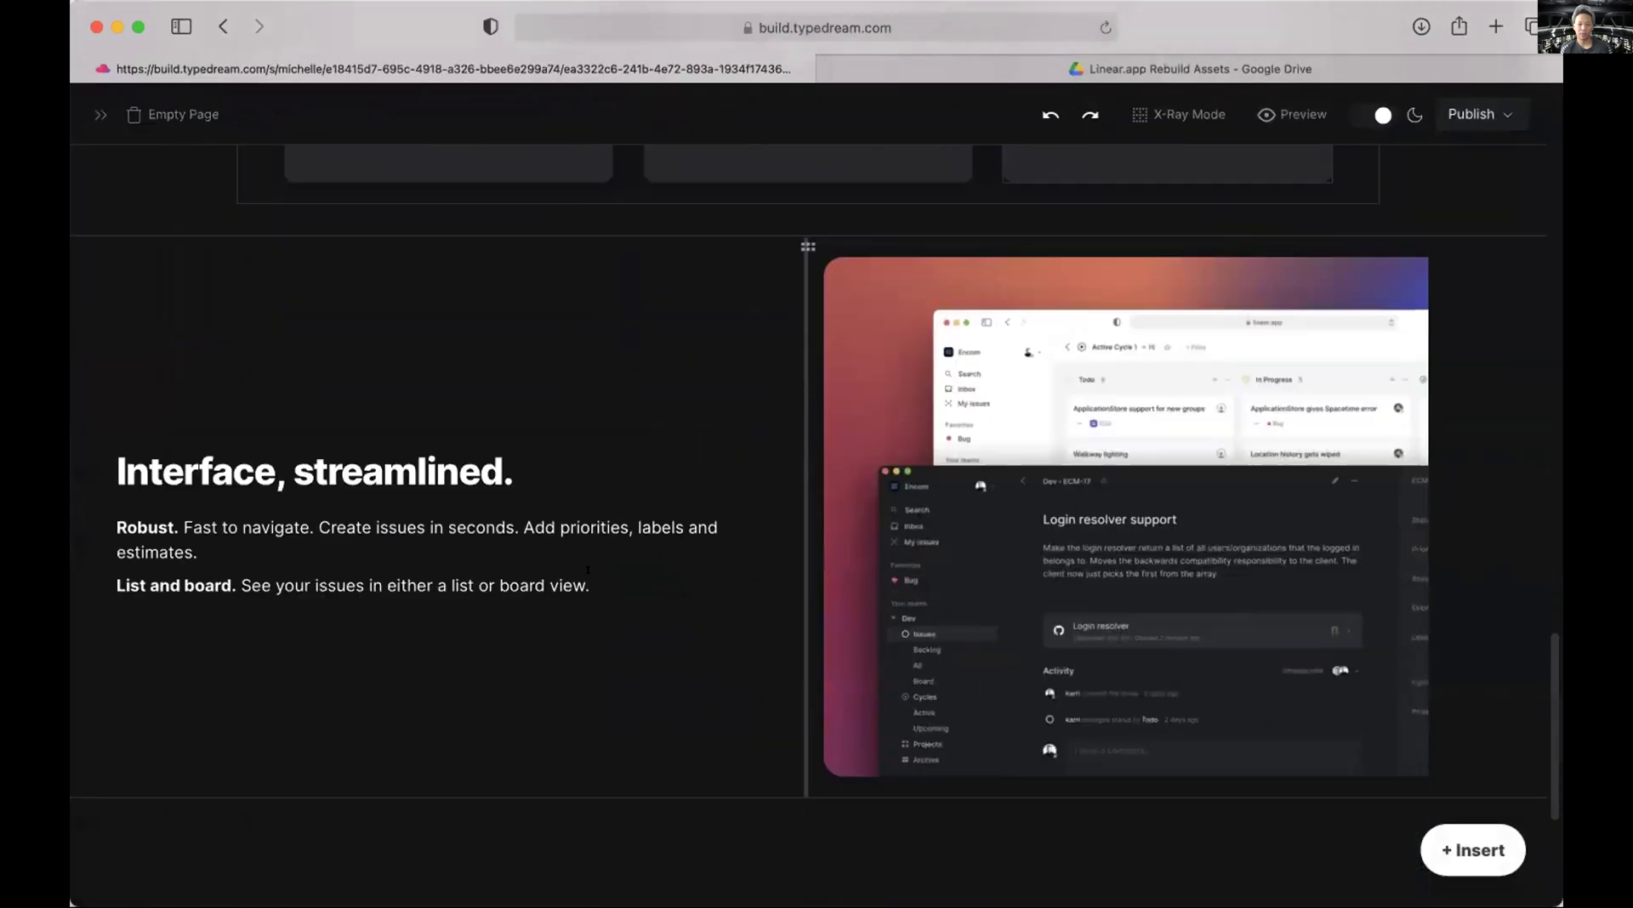
pyautogui.scroll(2, 588, 569)
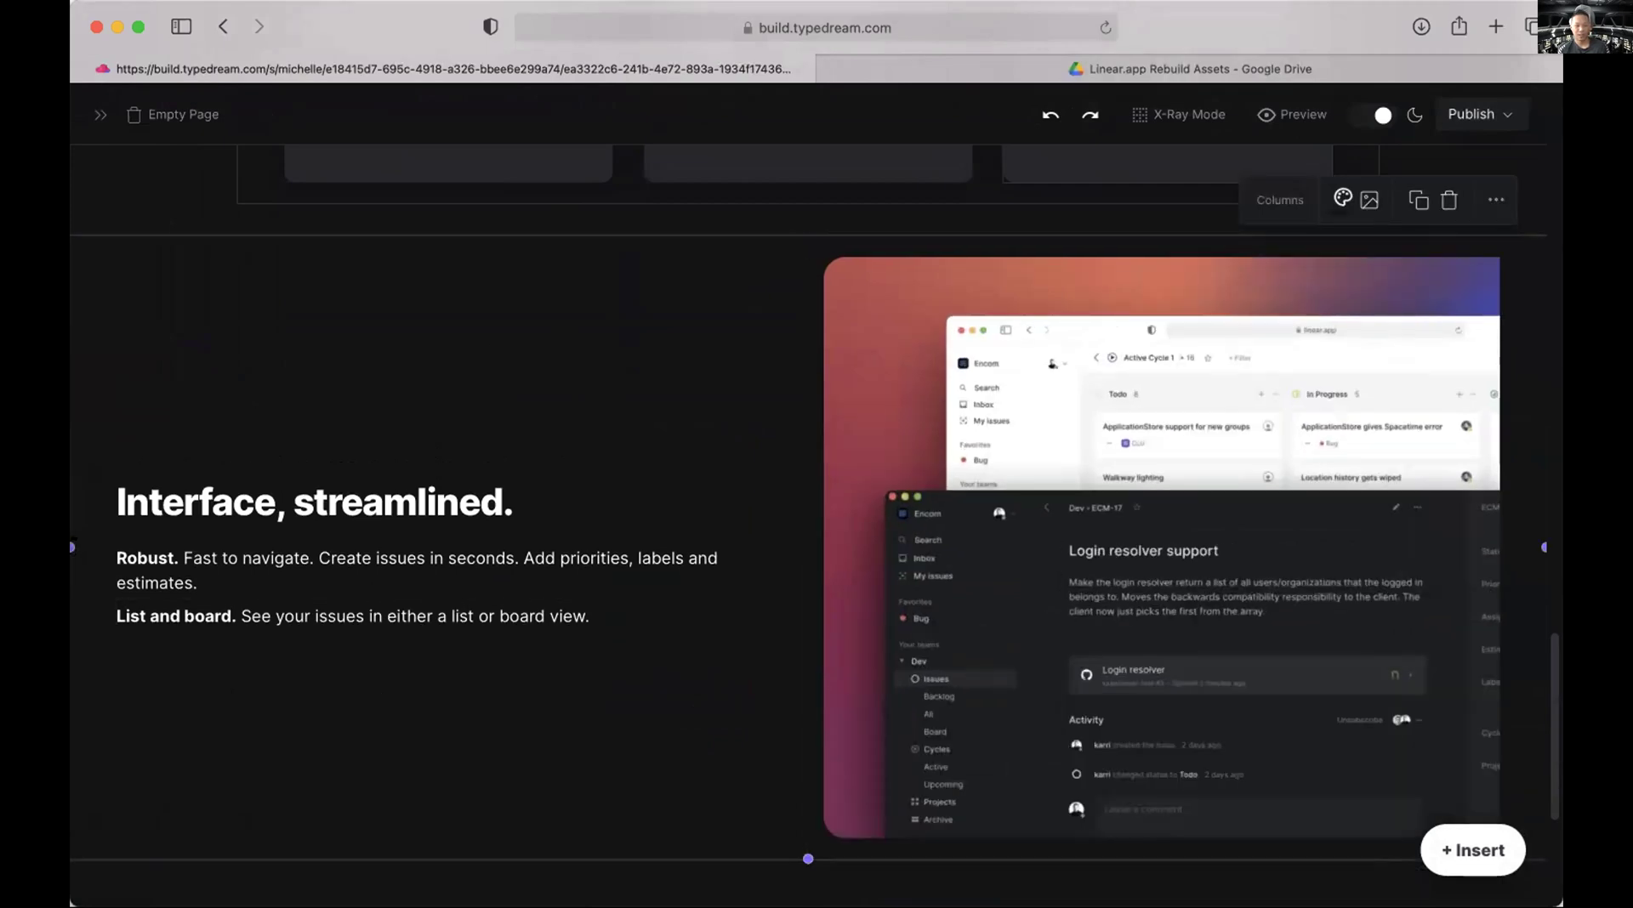
# Insert an image block below the "Interface, streamlined." columns and upload the Linear logo into it, keeping the Linear page visible alongside.
pyautogui.moveTo(70, 544); pyautogui.dragTo(760, 545)
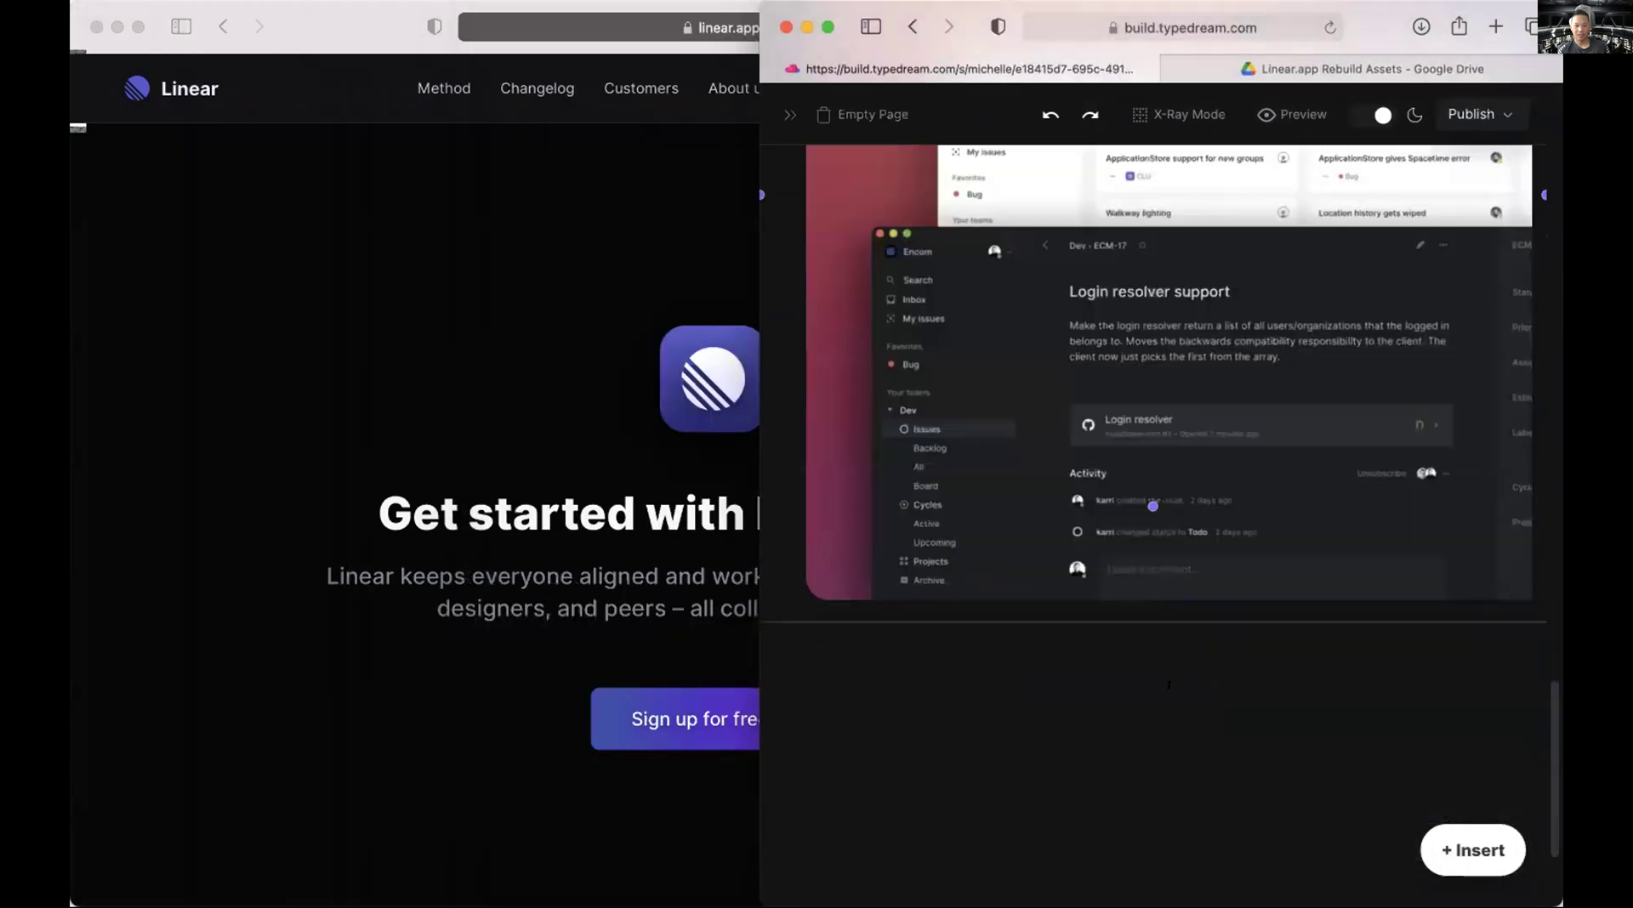
pyautogui.click(902, 437)
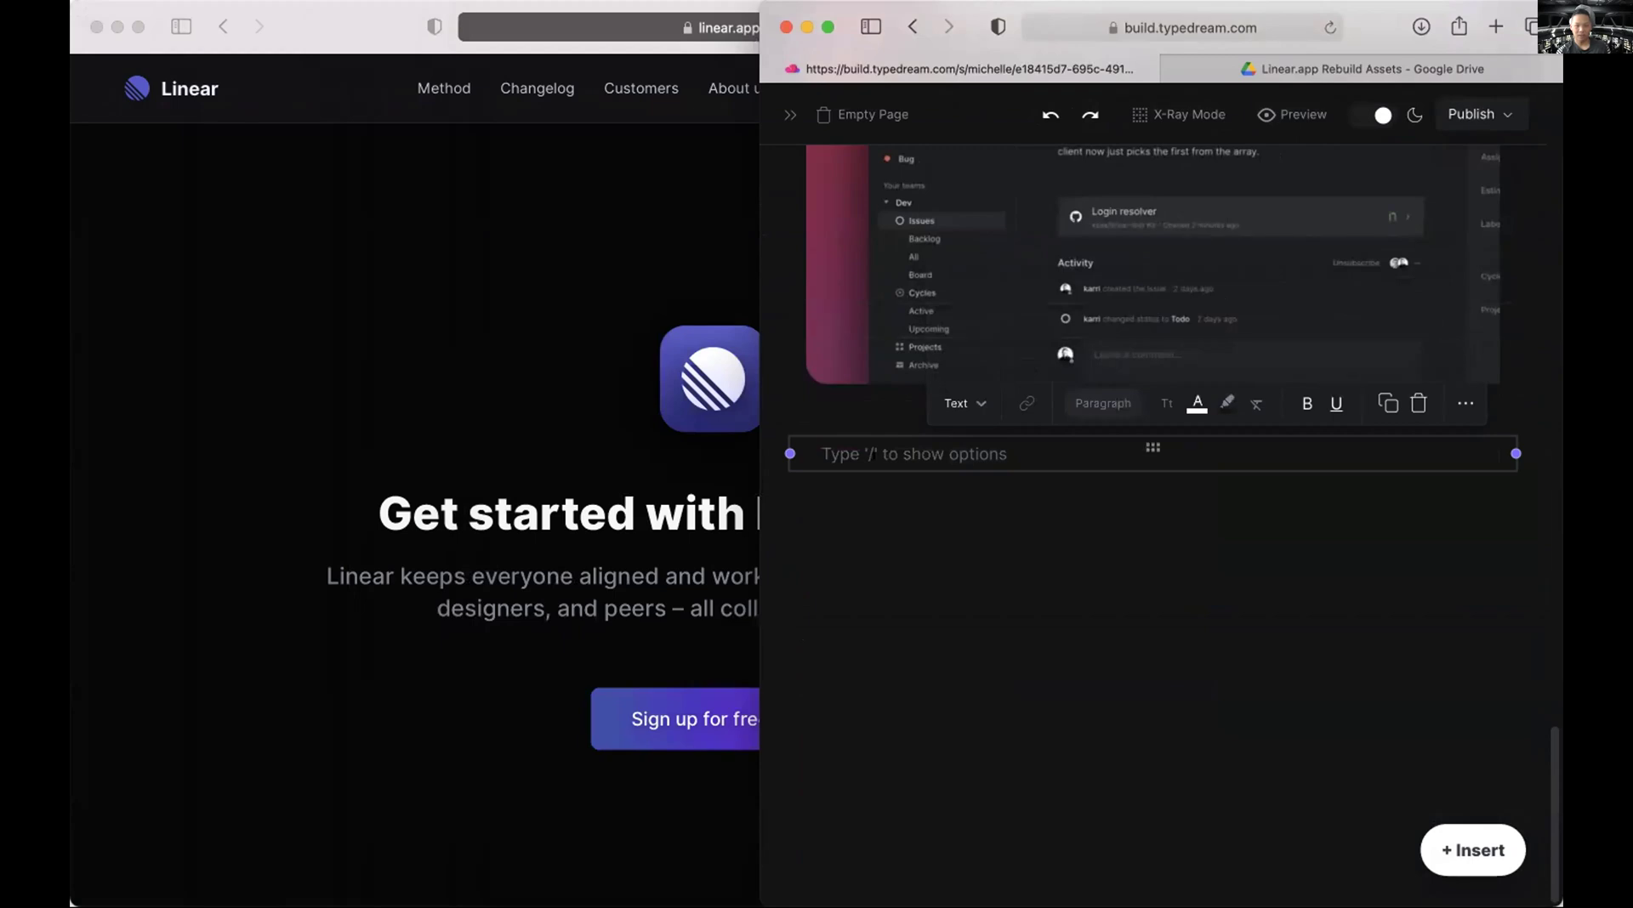
pyautogui.write('/ima')
pyautogui.press('Return')
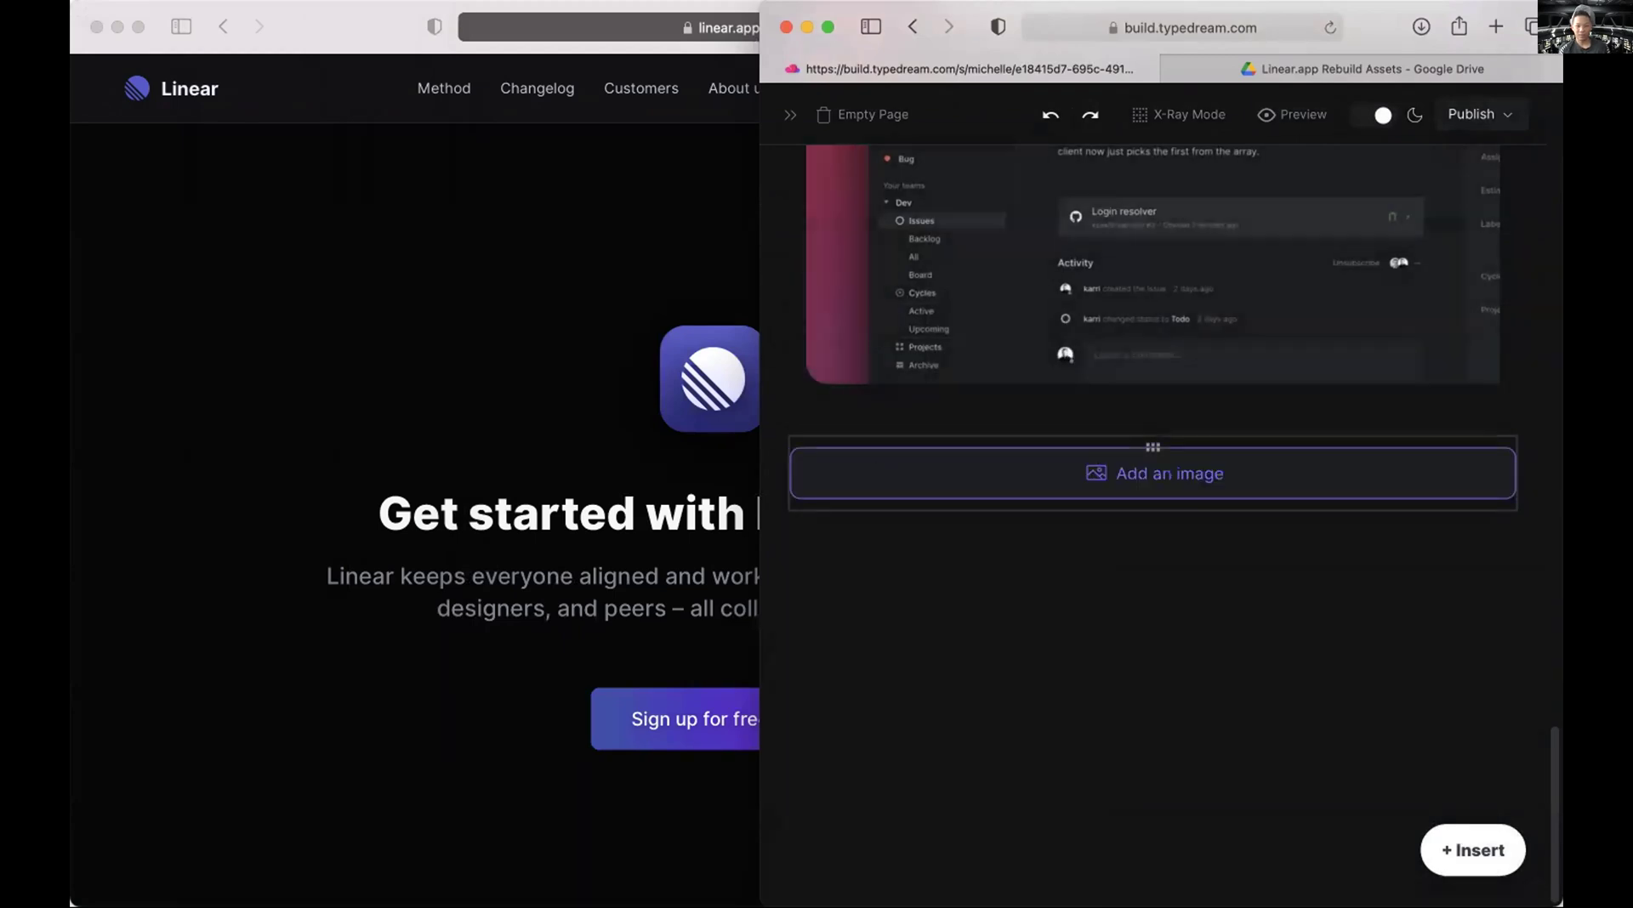
pyautogui.click(988, 460)
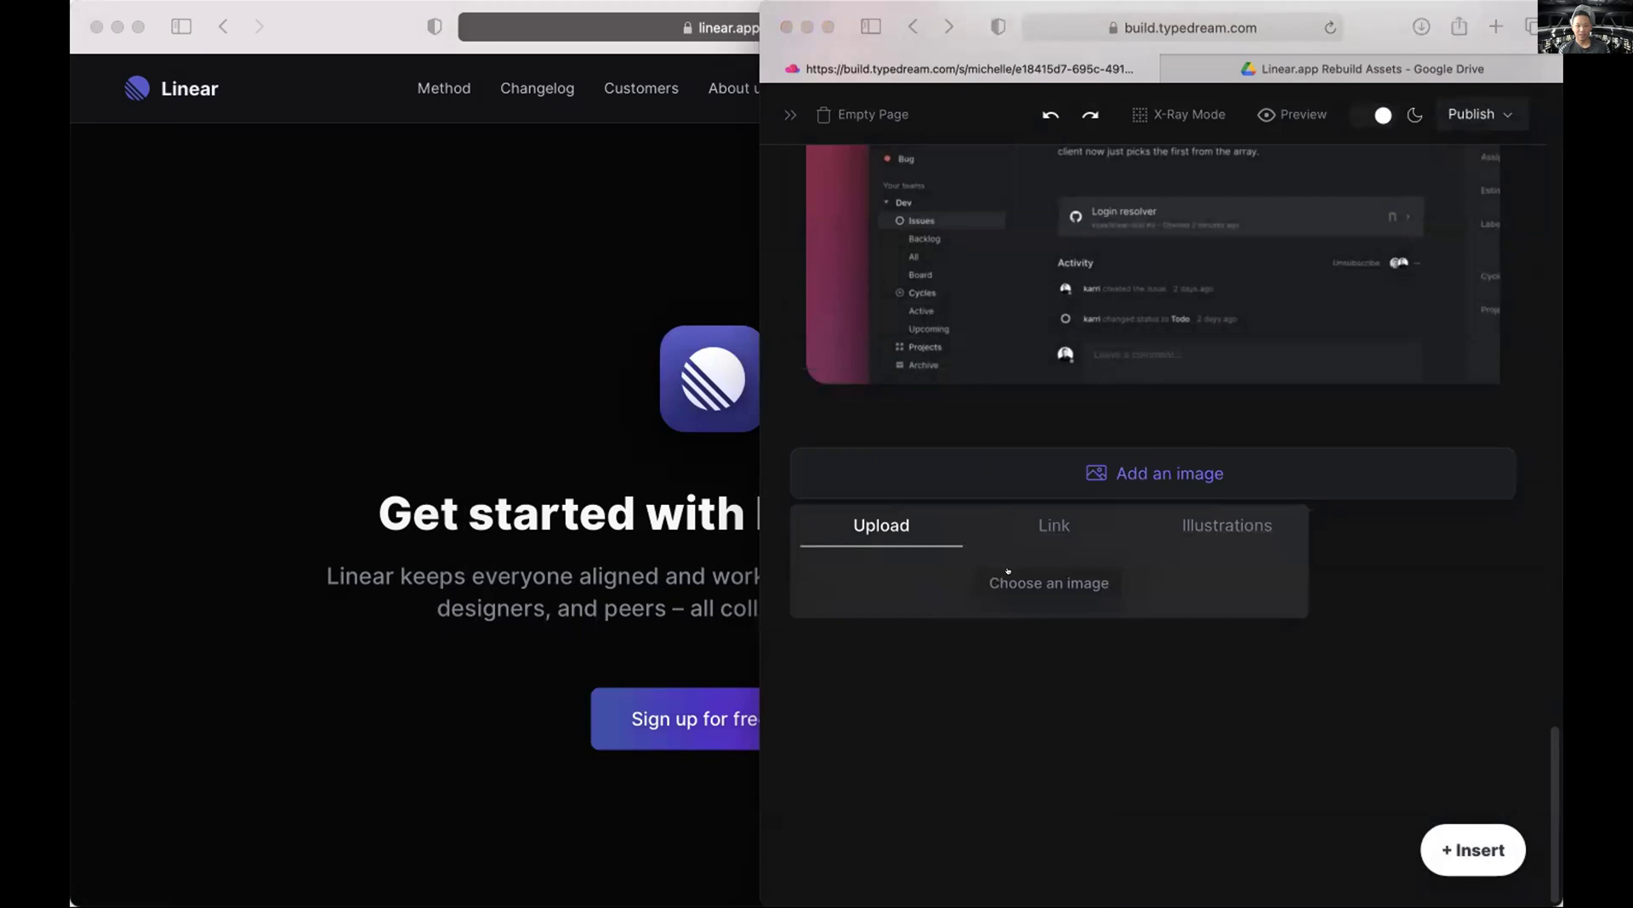
pyautogui.click(1008, 573)
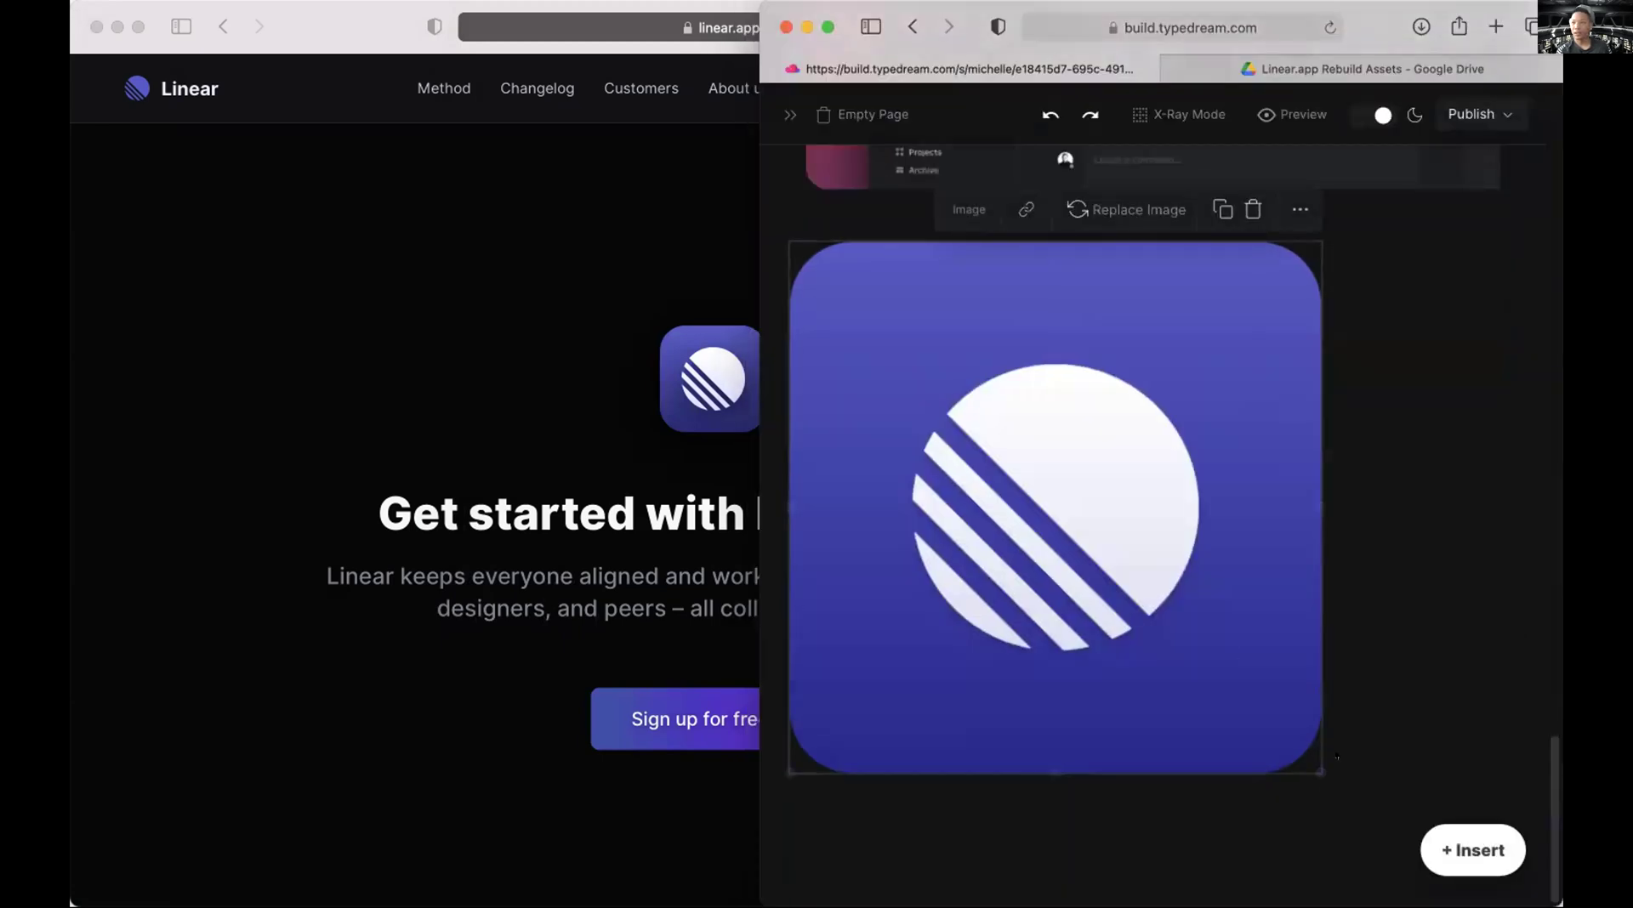
# Shrink the logo image to about the size of the one on the Linear page and centre it.
pyautogui.moveTo(1337, 757); pyautogui.dragTo(1001, 387)
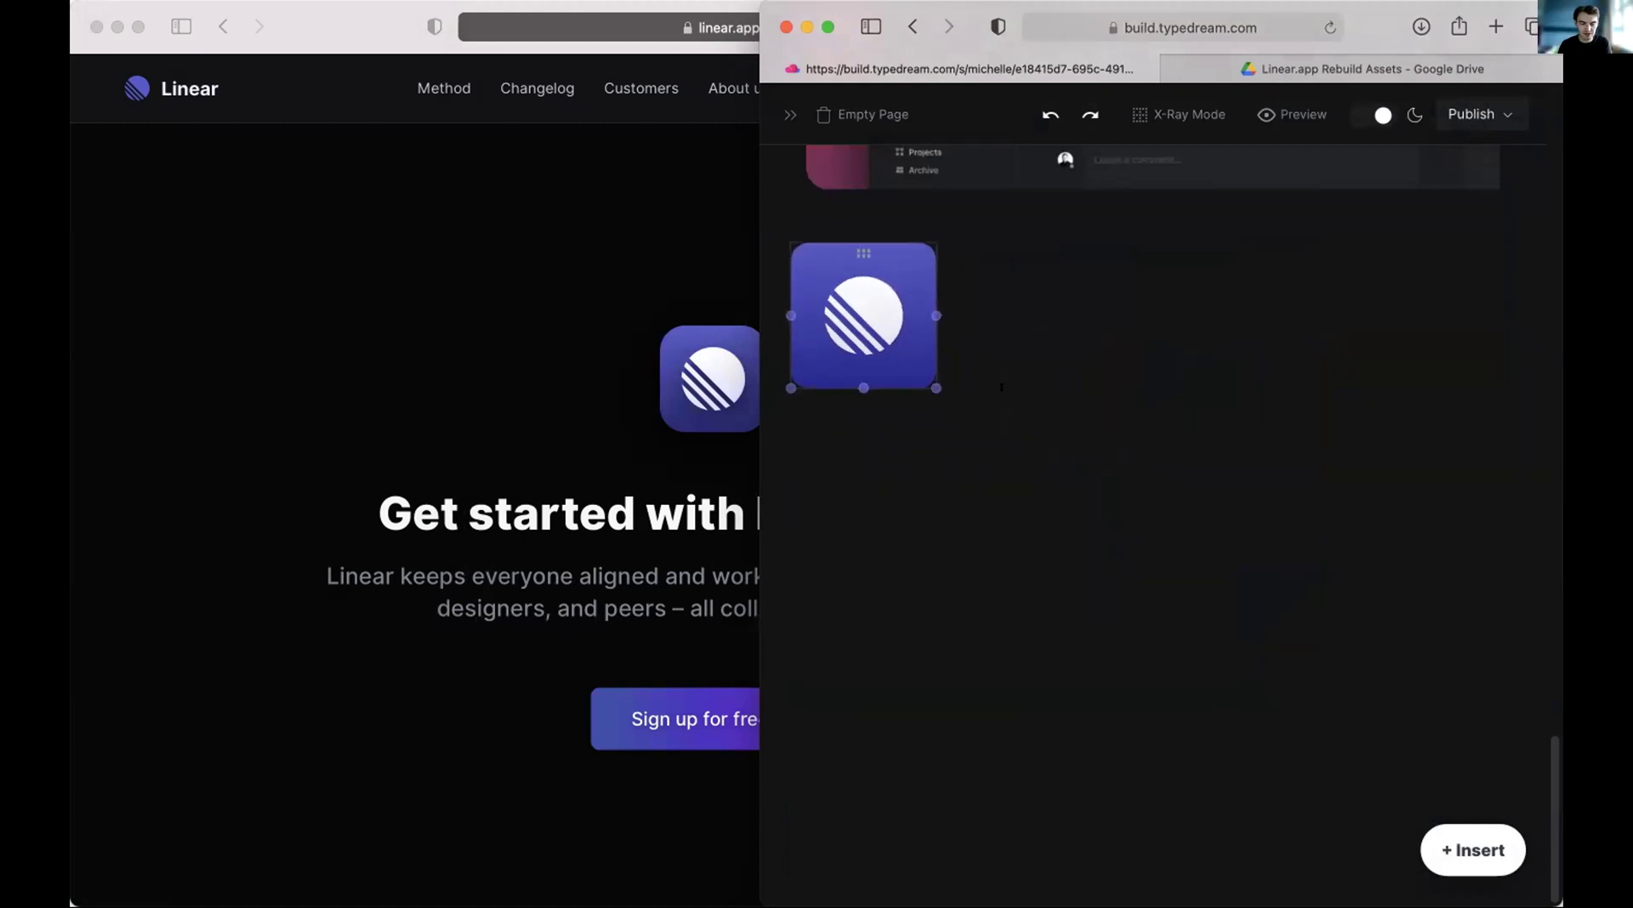
pyautogui.click(1065, 166)
pyautogui.moveTo(1186, 350)
pyautogui.moveTo(1223, 384); pyautogui.dragTo(1206, 348)
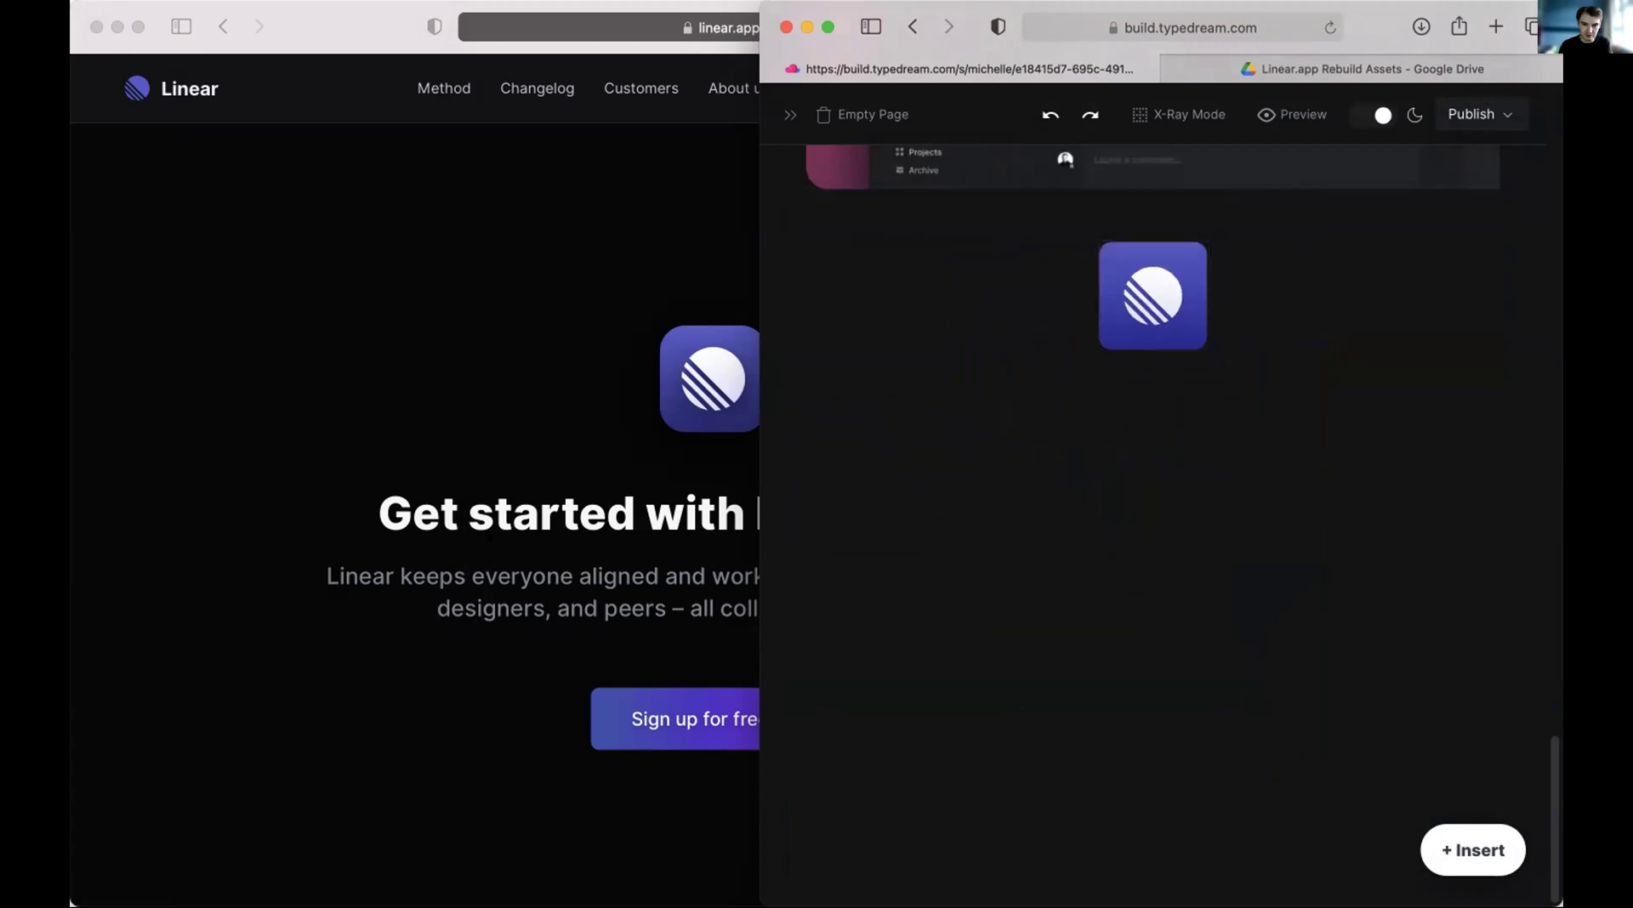
# Copy the "Get started with Linear today." heading and its paragraph from the Linear page into a new block below the logo.
pyautogui.click(490, 527)
pyautogui.moveTo(374, 493); pyautogui.dragTo(988, 608)
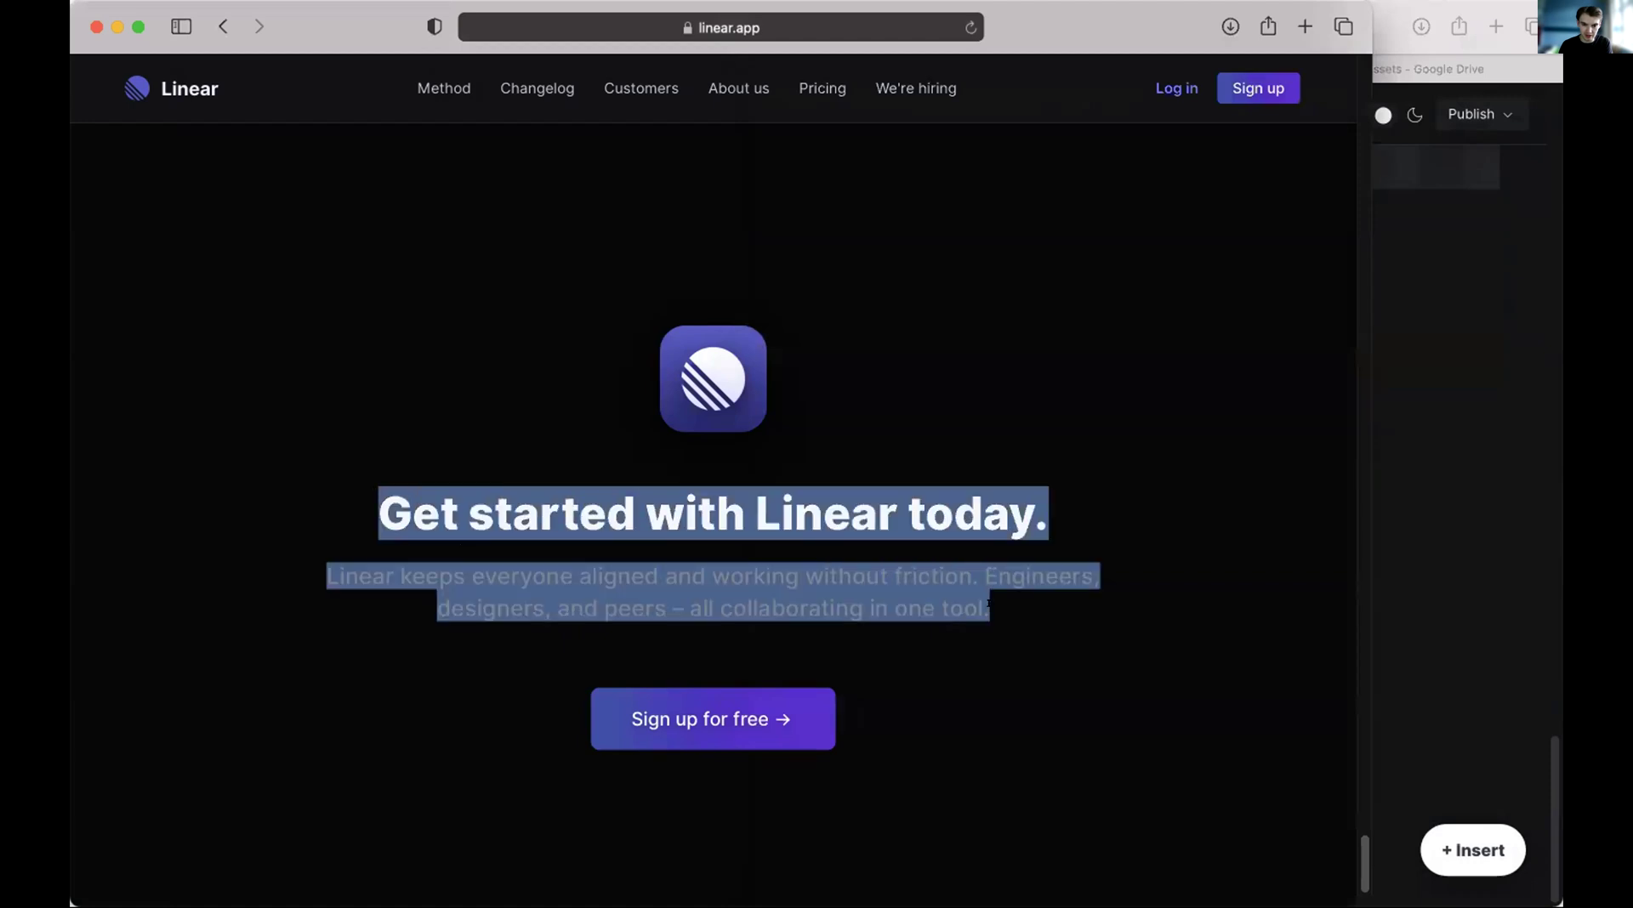
pyautogui.click(1481, 457)
pyautogui.click(1153, 340)
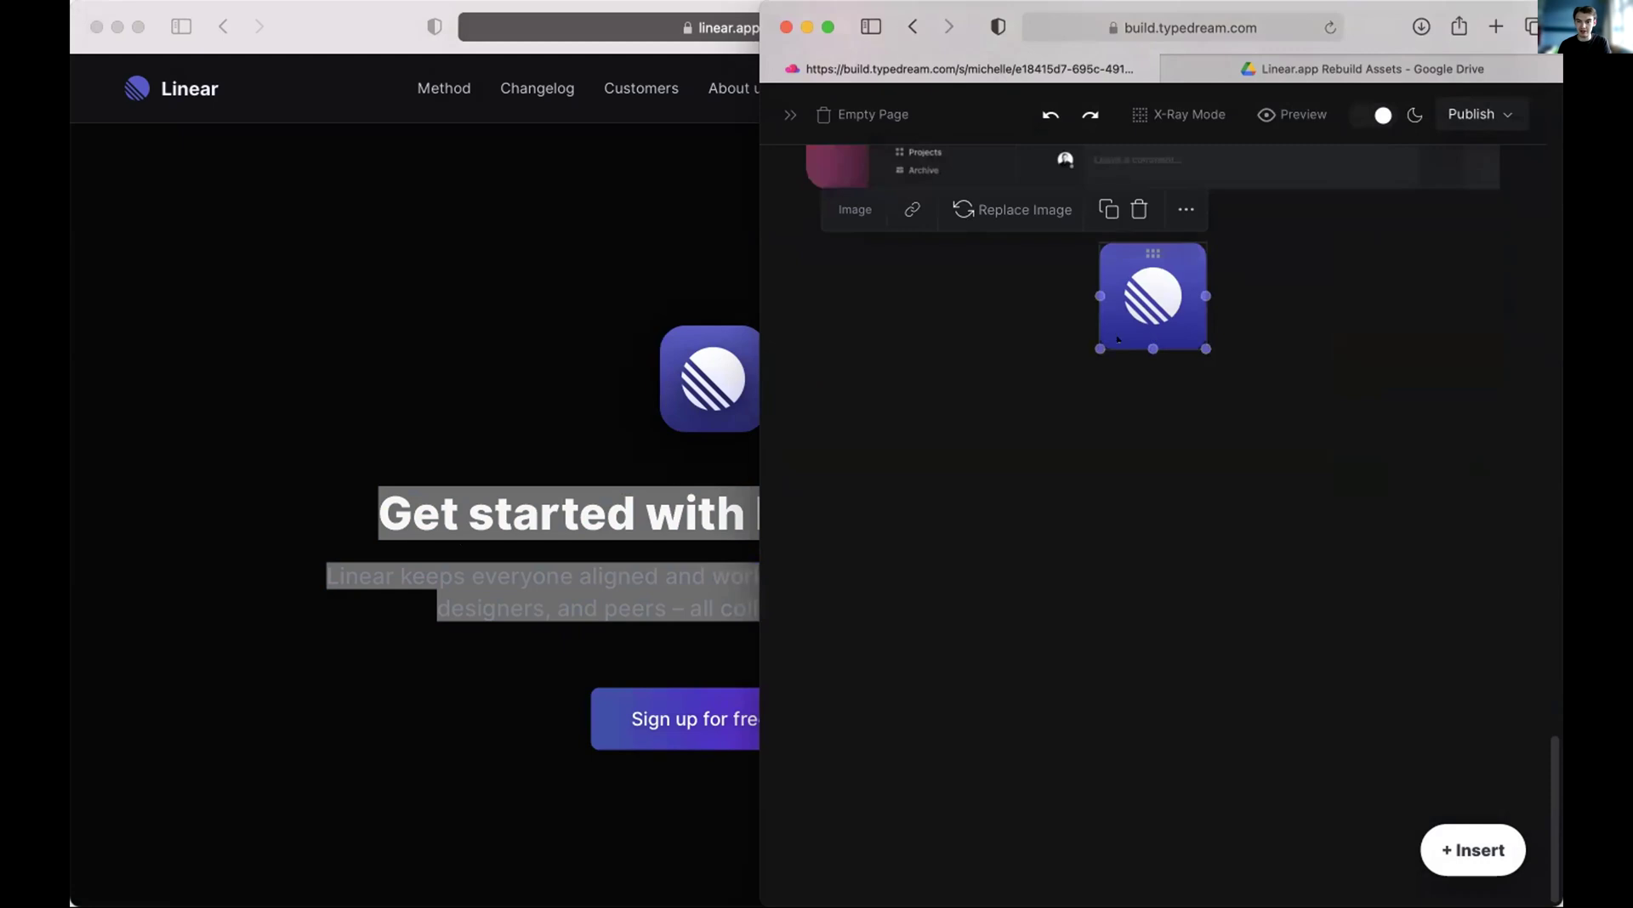
pyautogui.click(1105, 424)
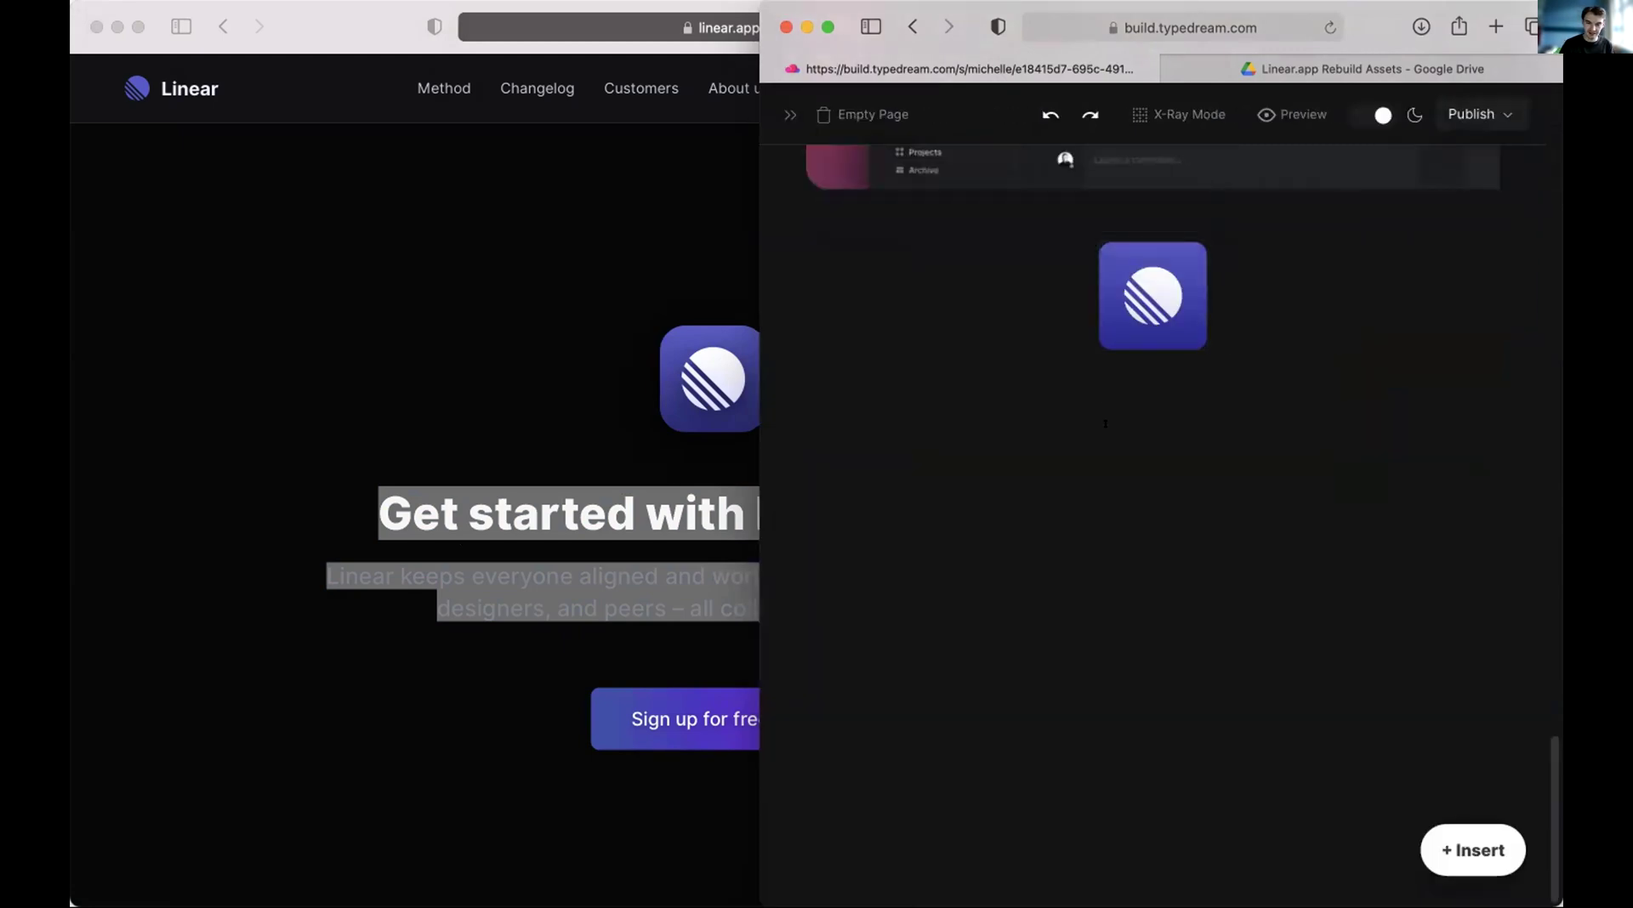
pyautogui.click(1472, 850)
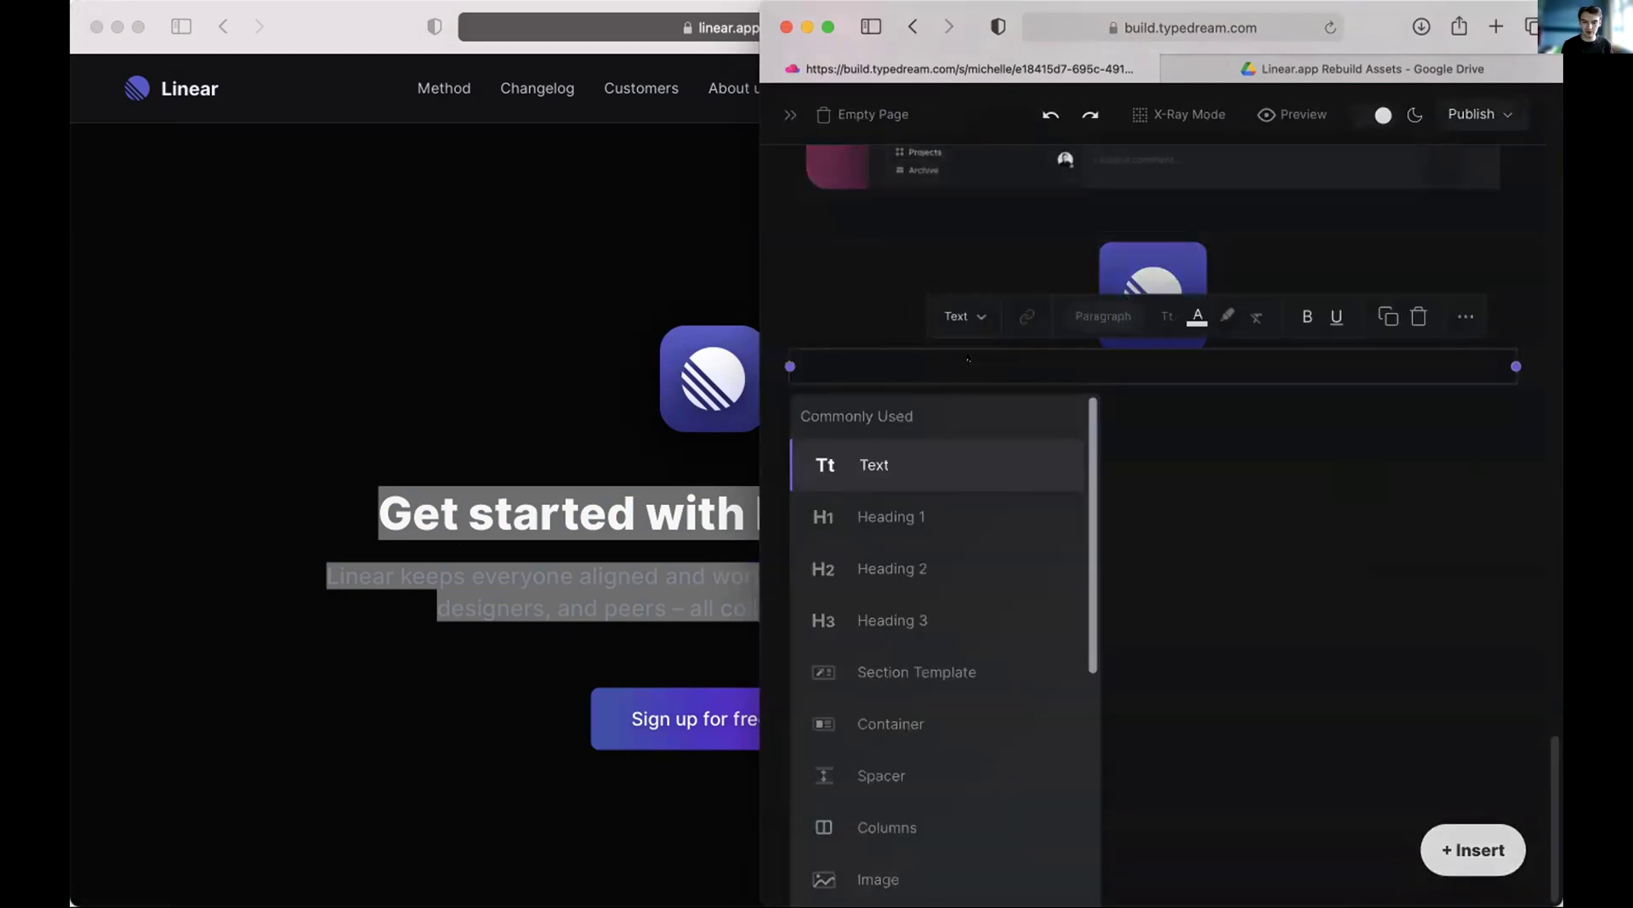
pyautogui.click(968, 359)
pyautogui.write('Get started with Linear today.Linear keeps everyone aligned and working without friction. Engineers, designers, and peers – all collaborating in one tool.')
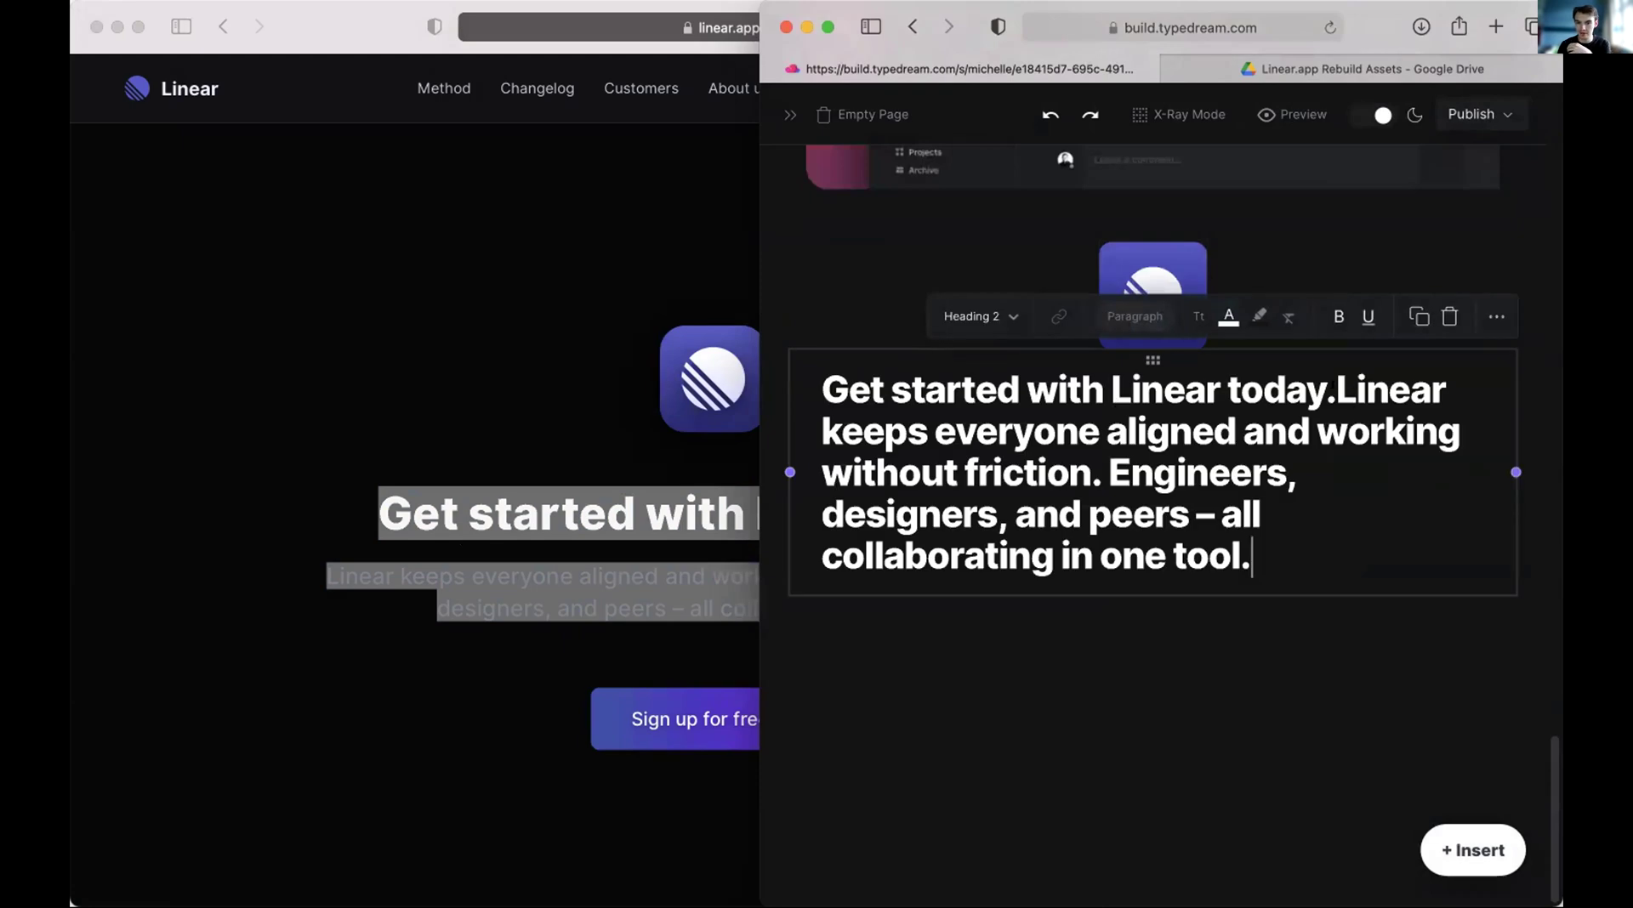
# Split the pasted text after "Get started with Linear today." and convert the second part from a heading to a Text block.
pyautogui.click(1335, 388)
pyautogui.press('Return')
pyautogui.press('super+a')
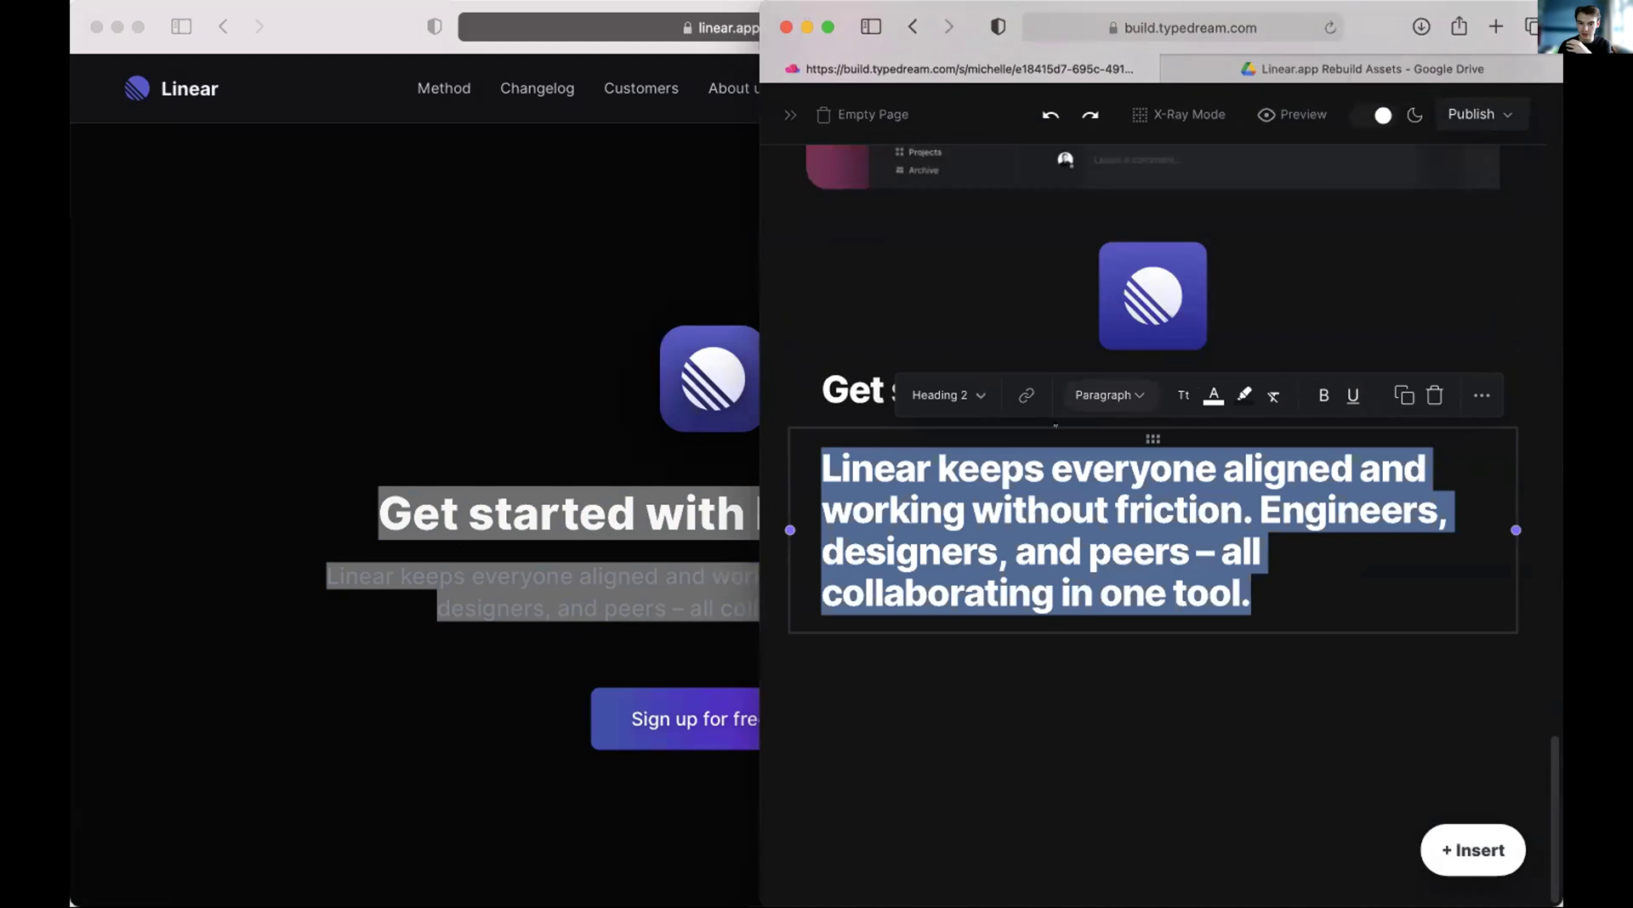
pyautogui.click(1097, 396)
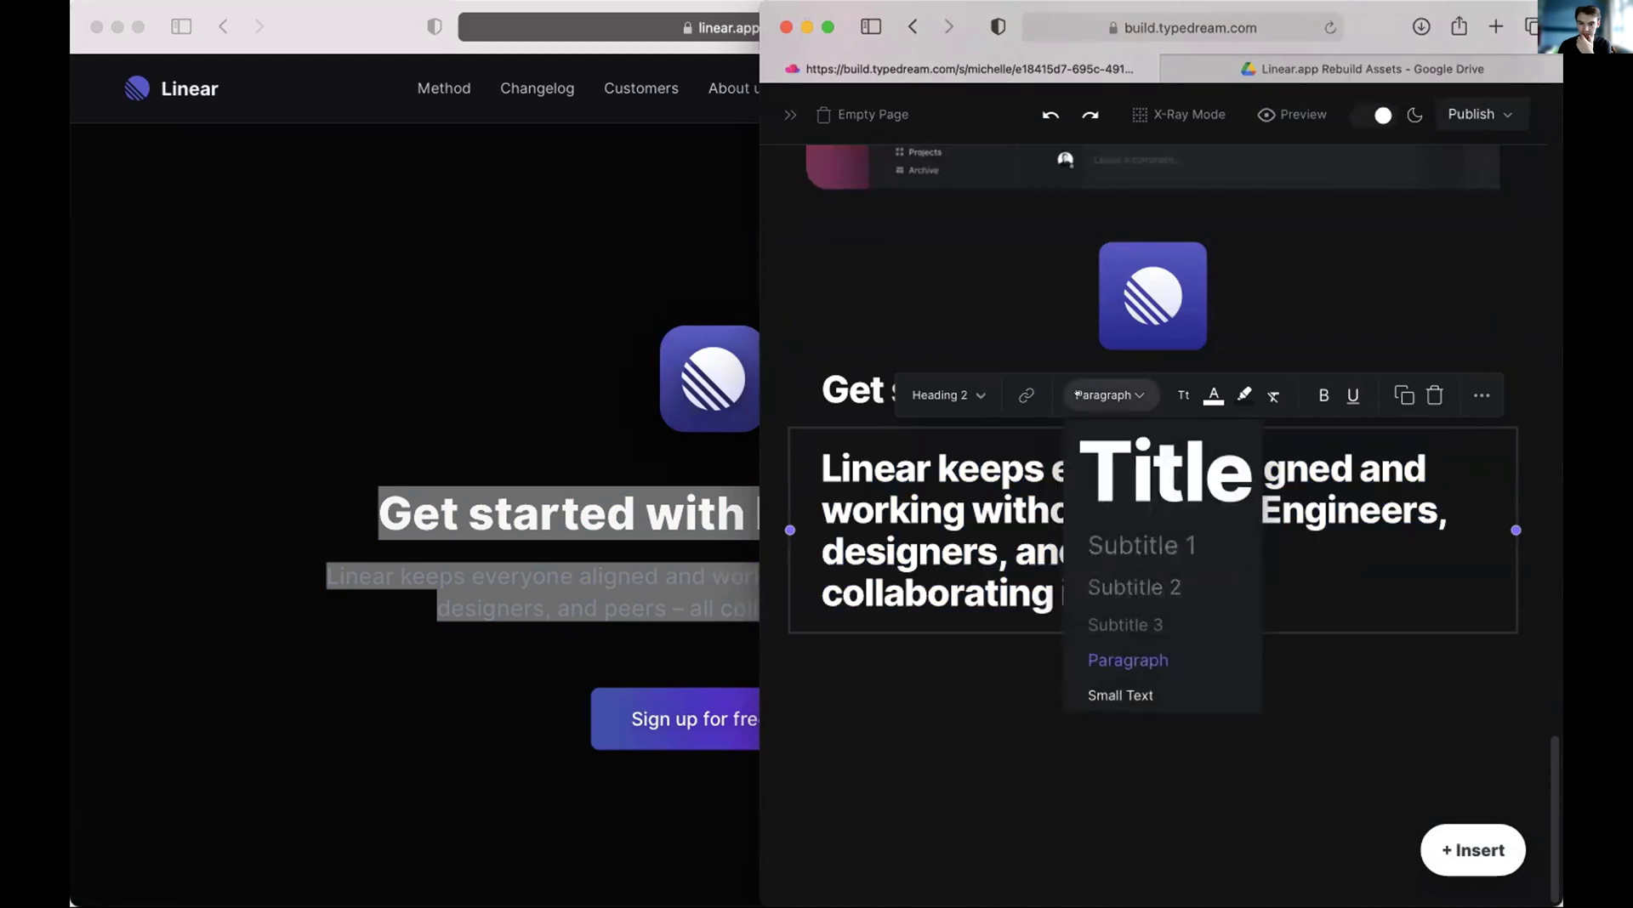
pyautogui.click(944, 395)
pyautogui.click(939, 462)
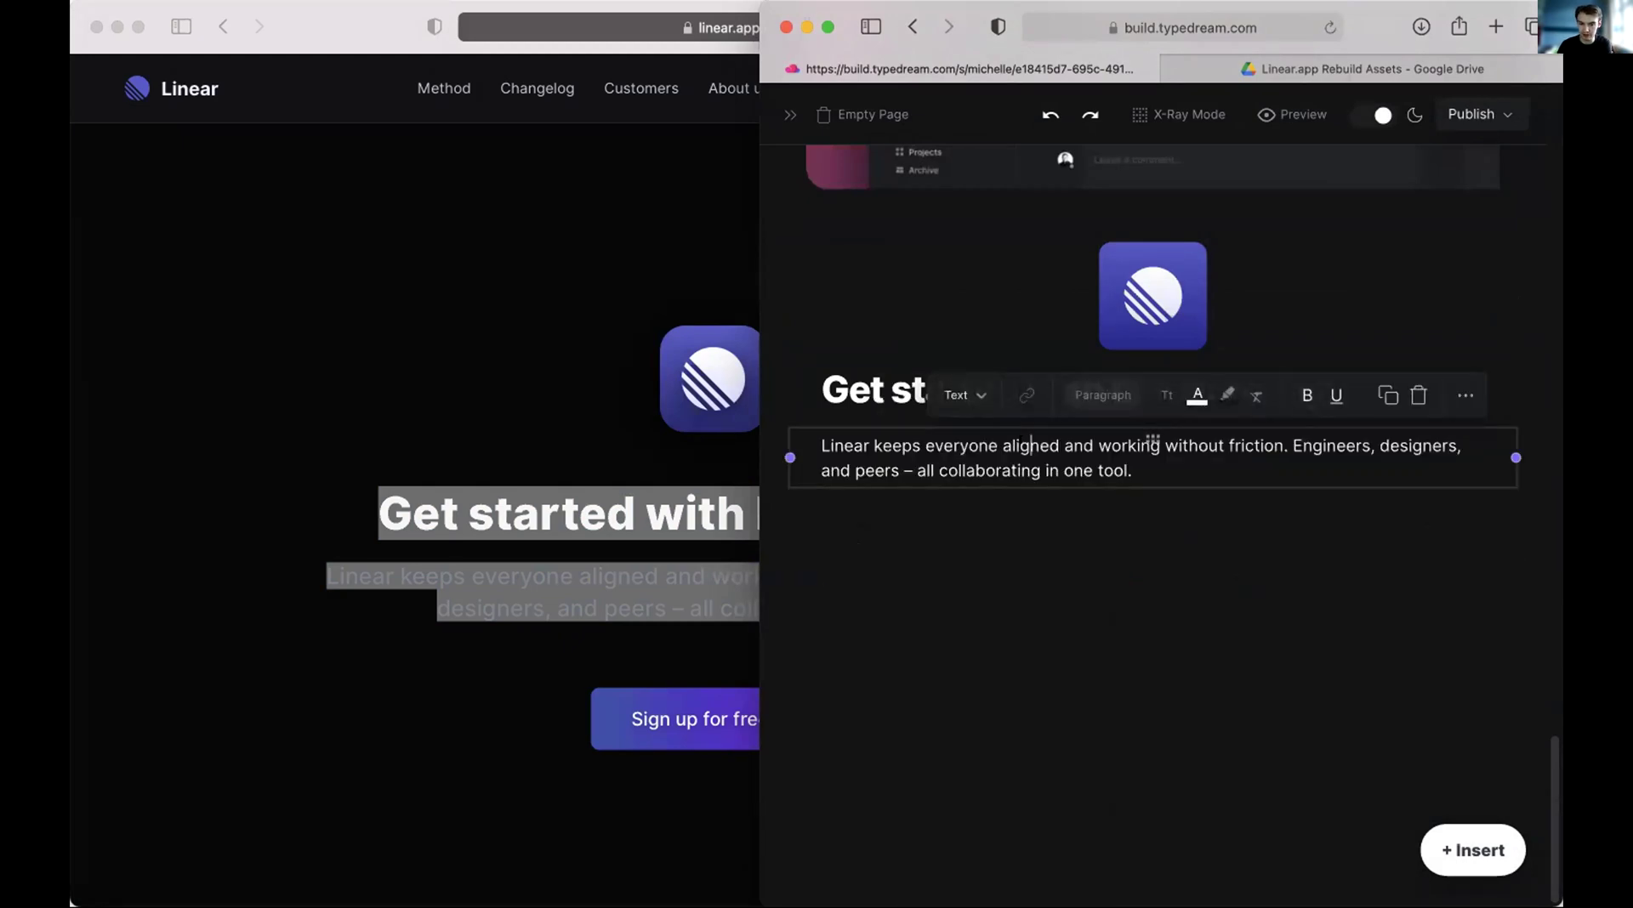
# Style the "Linear keeps everyone aligned" paragraph as Subtitle 1 and centre it.
pyautogui.click(1095, 397)
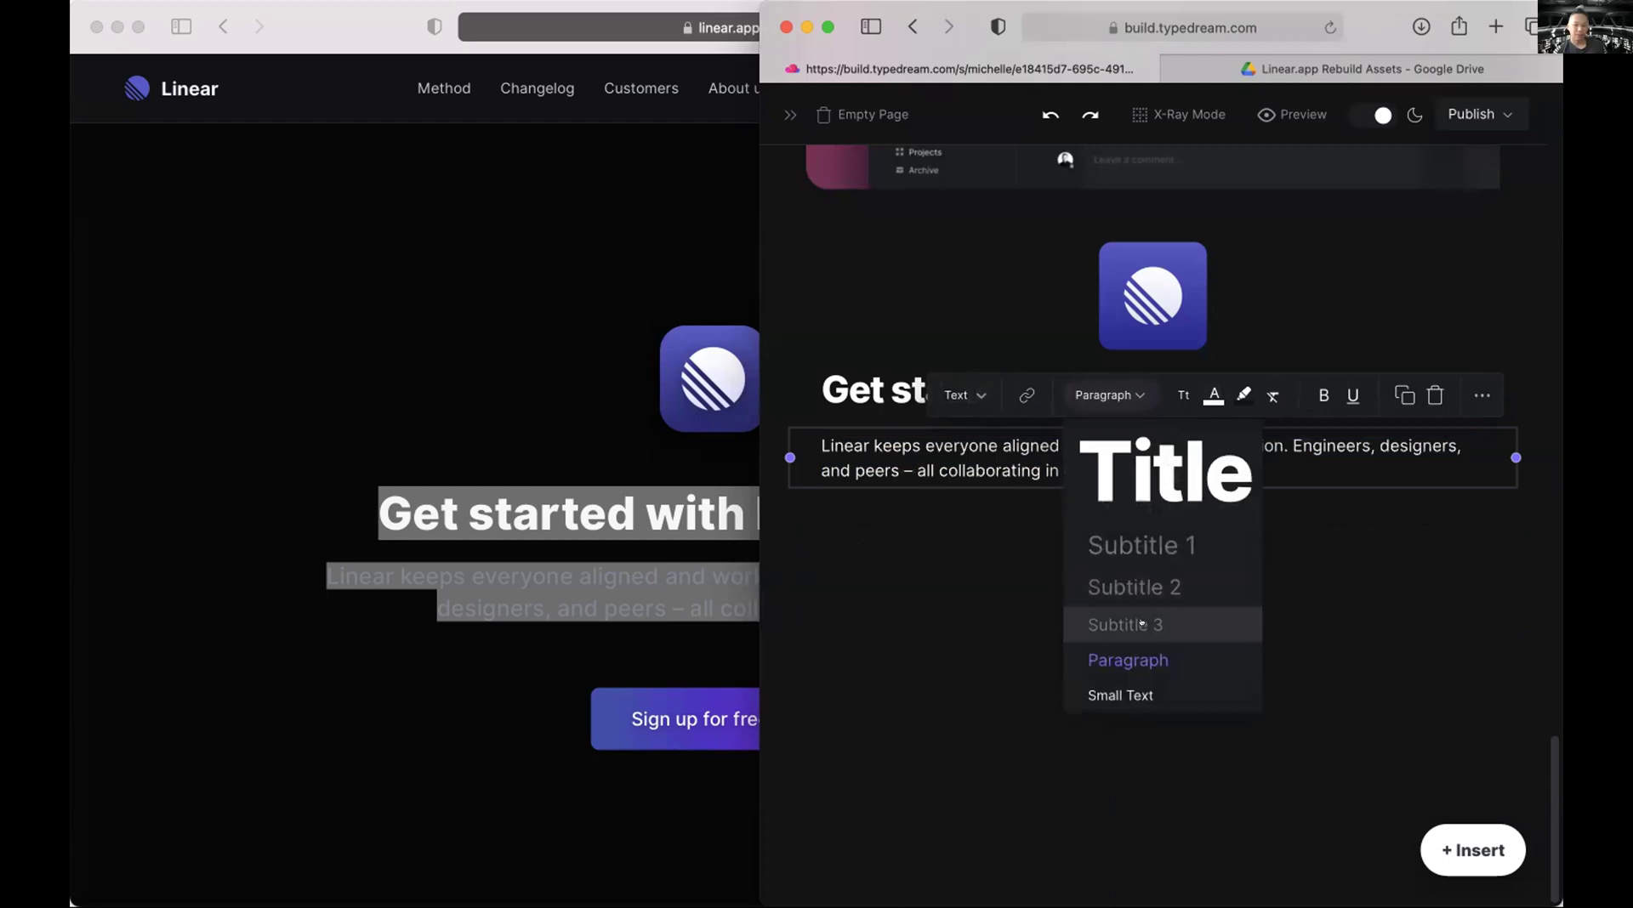
pyautogui.click(1157, 544)
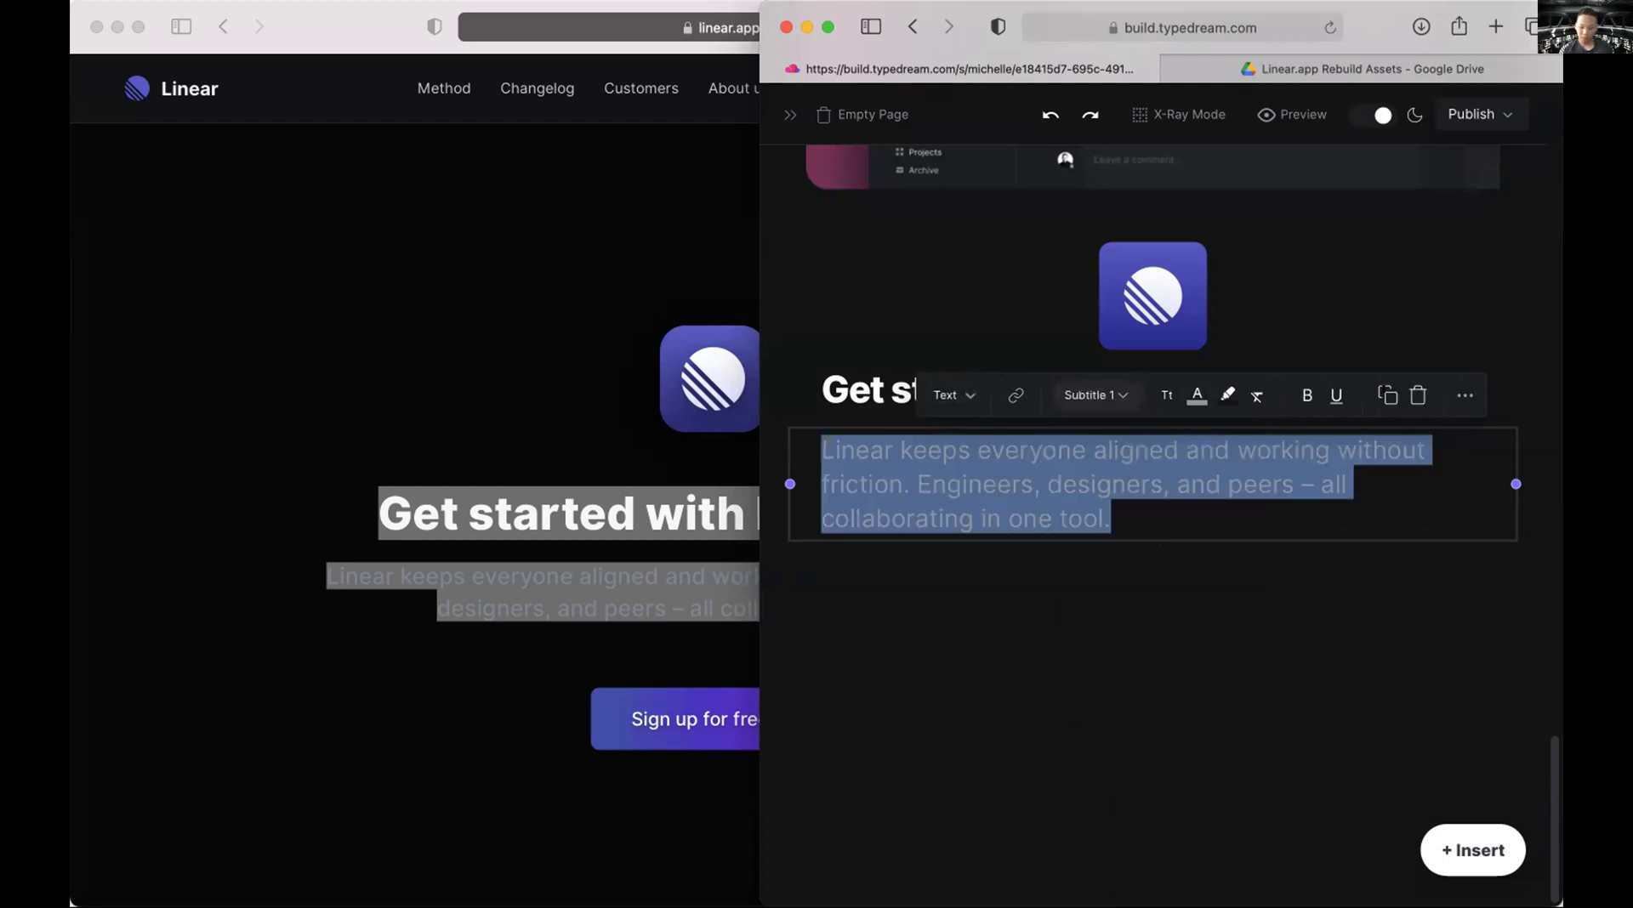
pyautogui.click(1464, 395)
pyautogui.click(1159, 351)
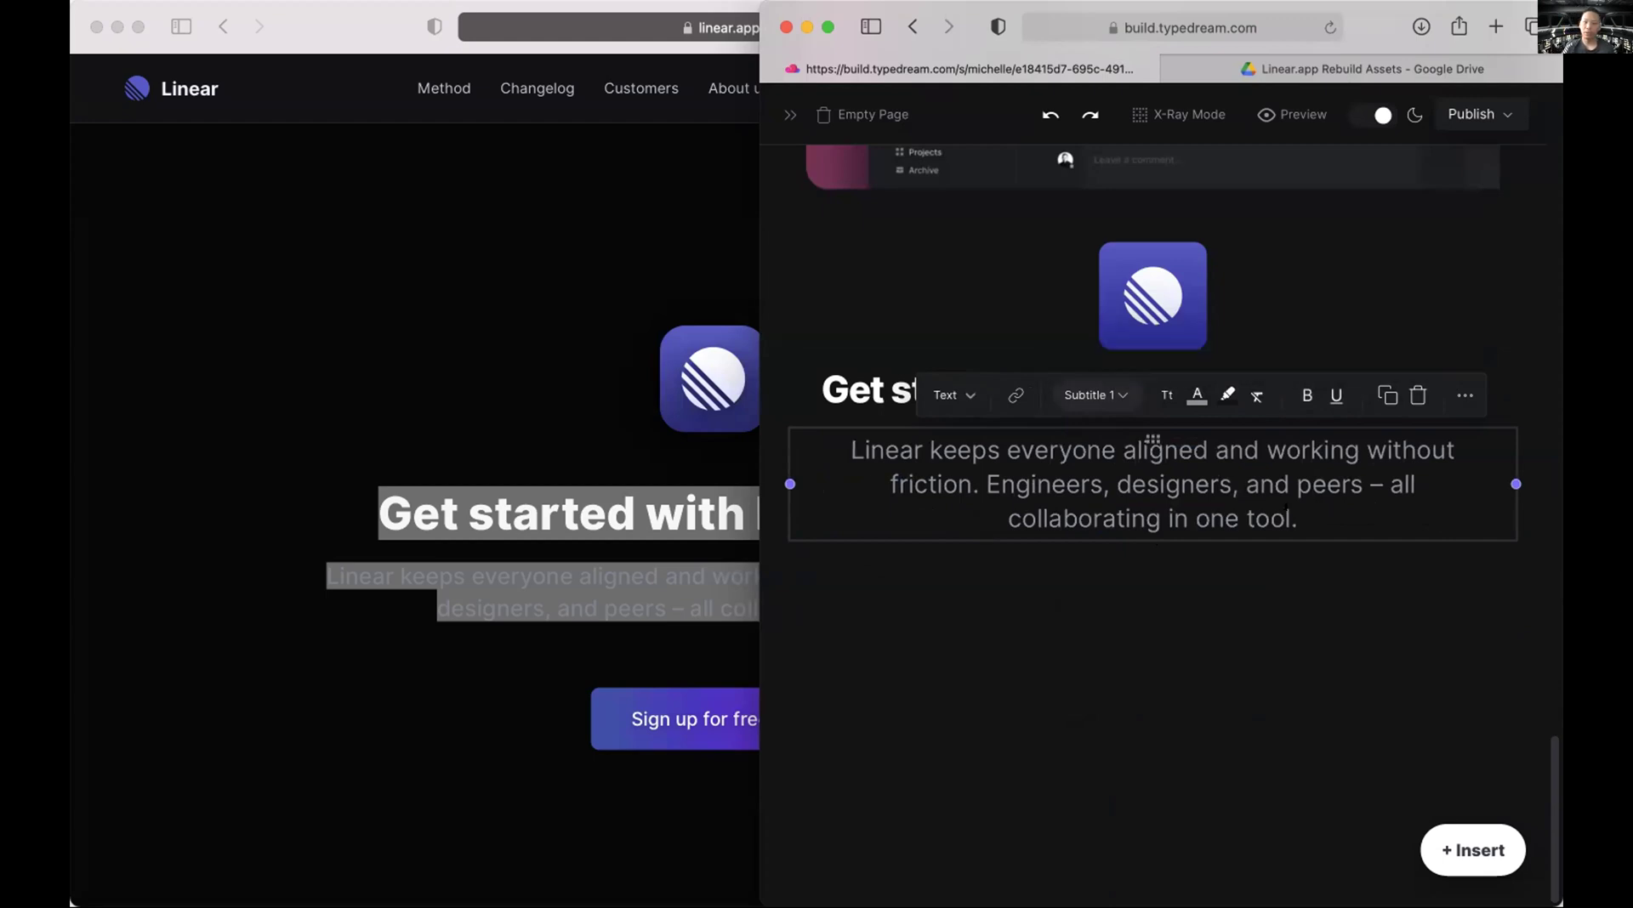
# Add a button below the "Linear keeps everyone aligned" paragraph and label it "Sign up for free".
pyautogui.press('Return')
pyautogui.write('/butt')
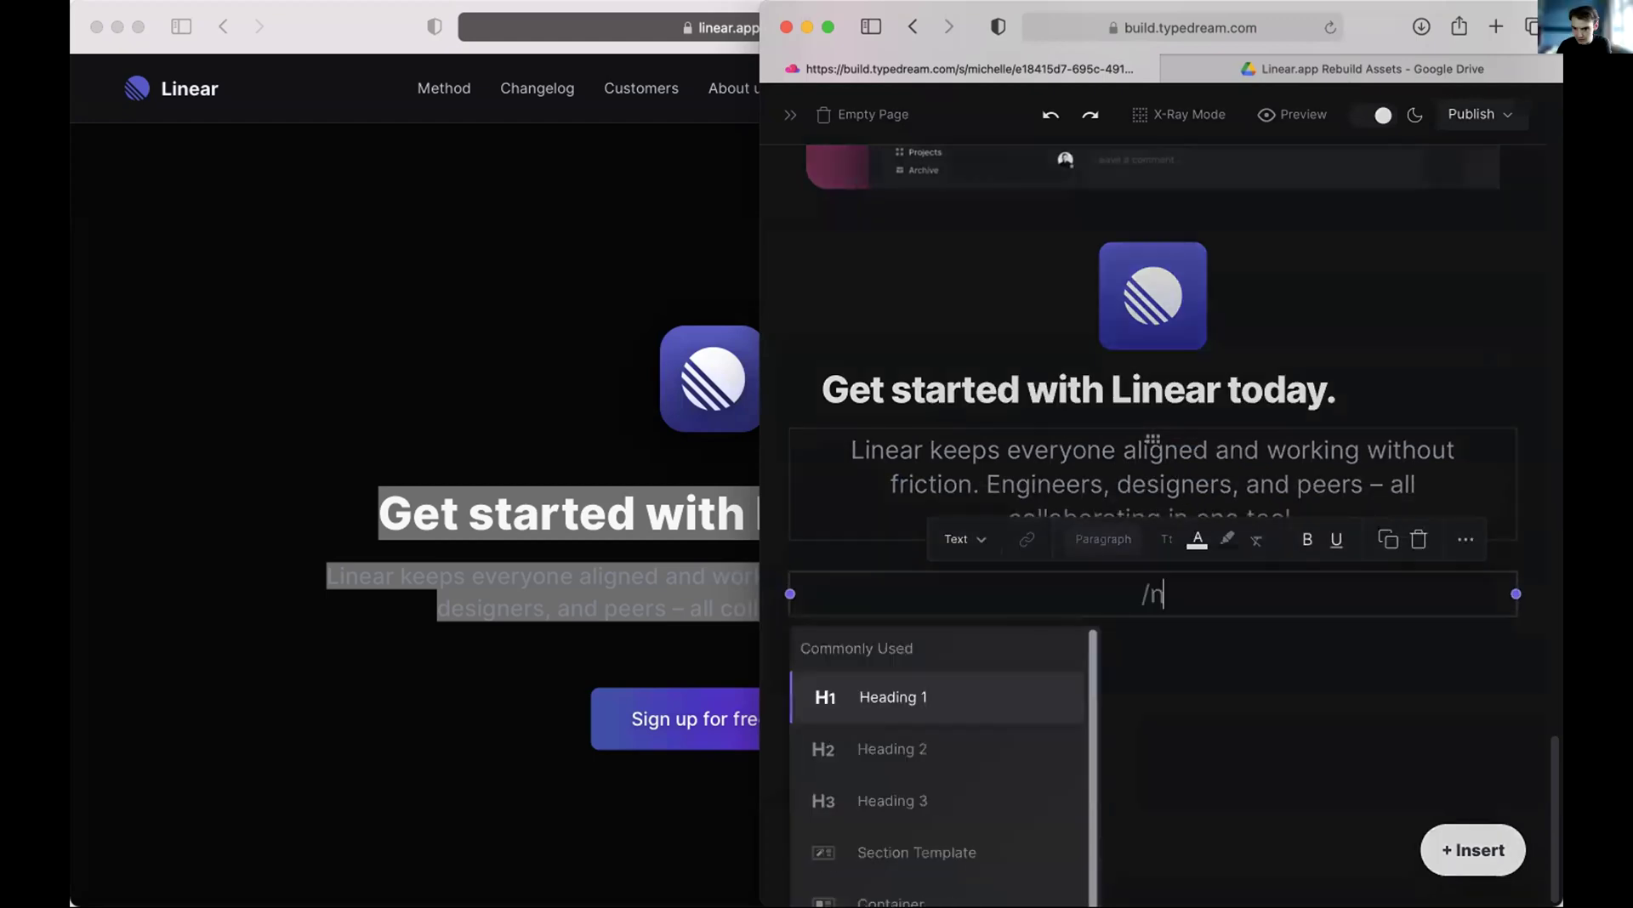
pyautogui.press('Return')
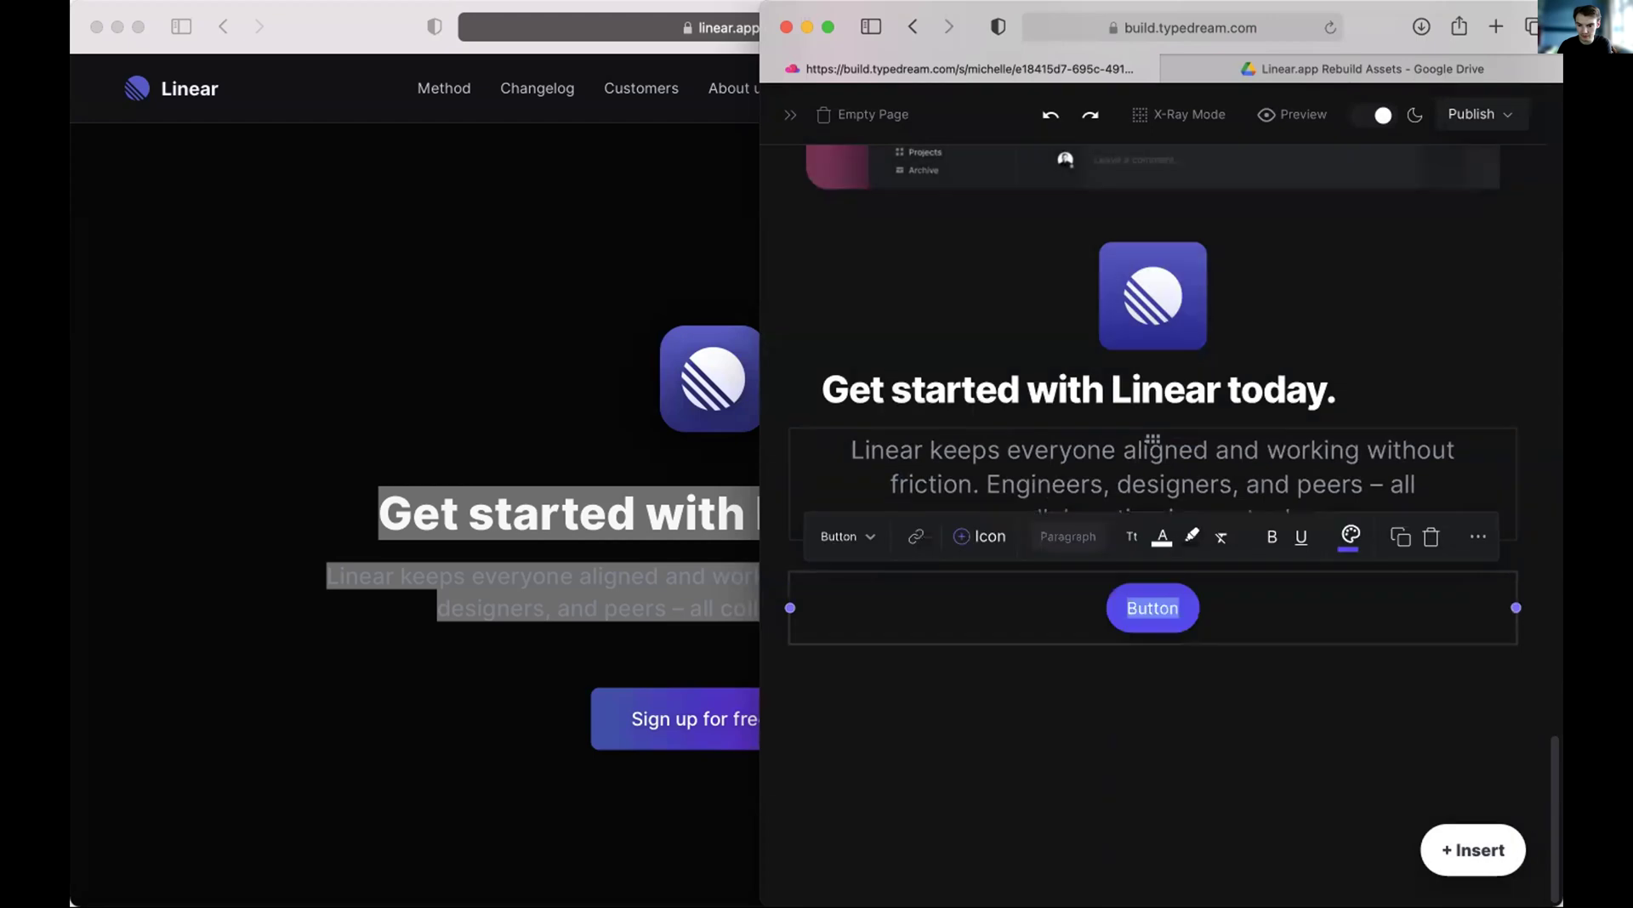
pyautogui.write('Sign up for free')
# Centre the "Get started with Linear today." heading.
pyautogui.tripleClick(1240, 389)
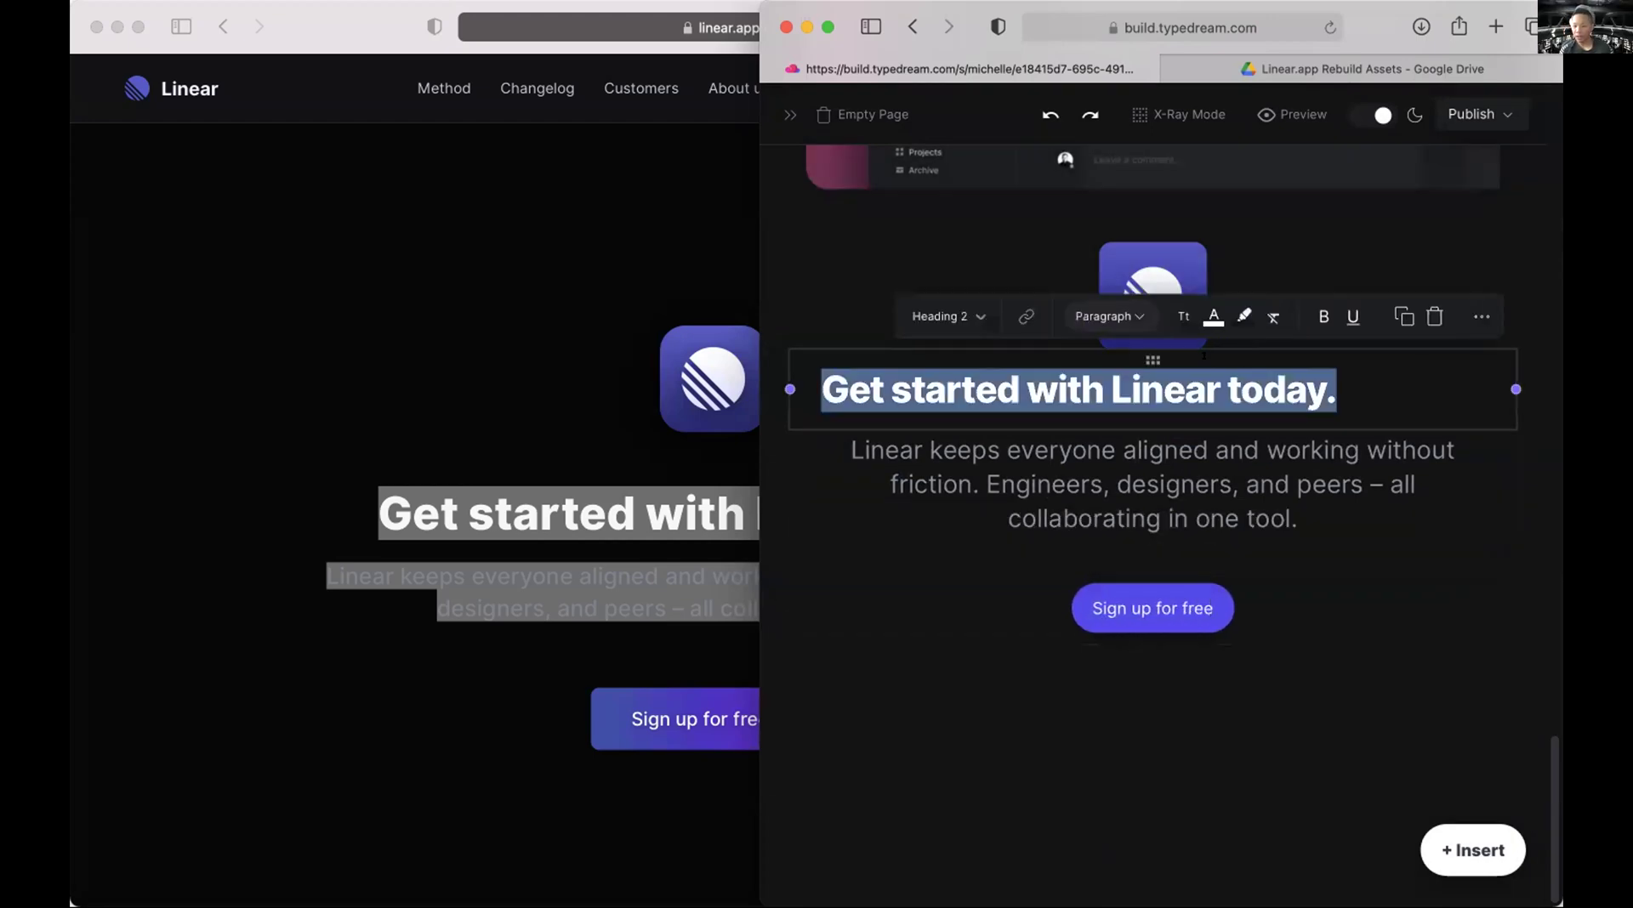
pyautogui.click(1481, 316)
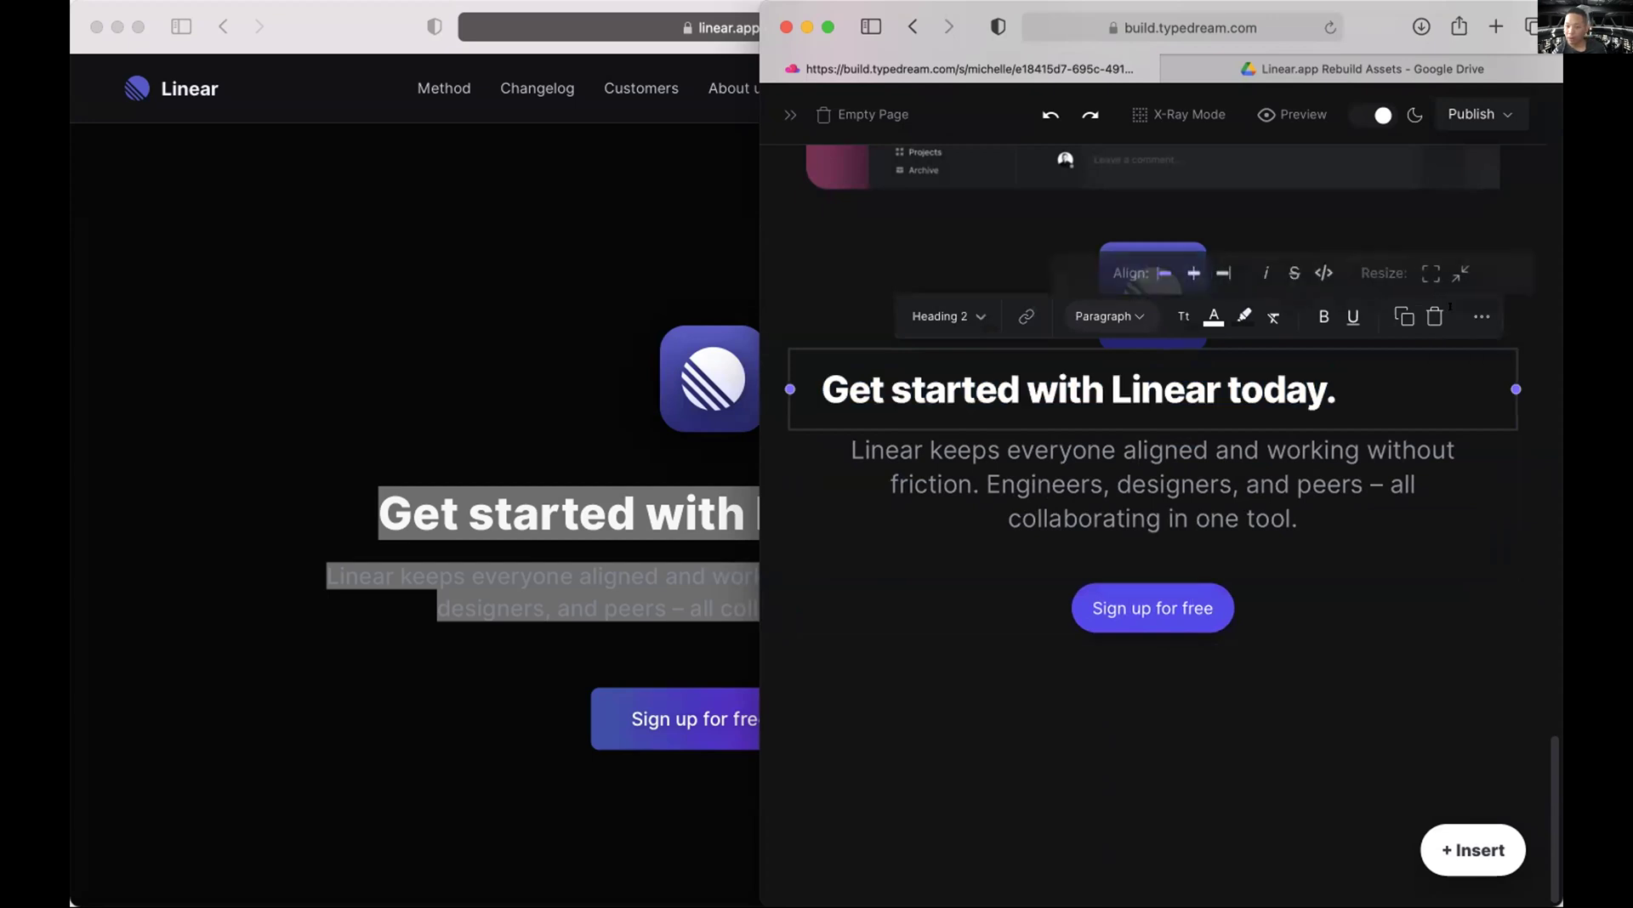
pyautogui.click(1158, 273)
pyautogui.click(935, 621)
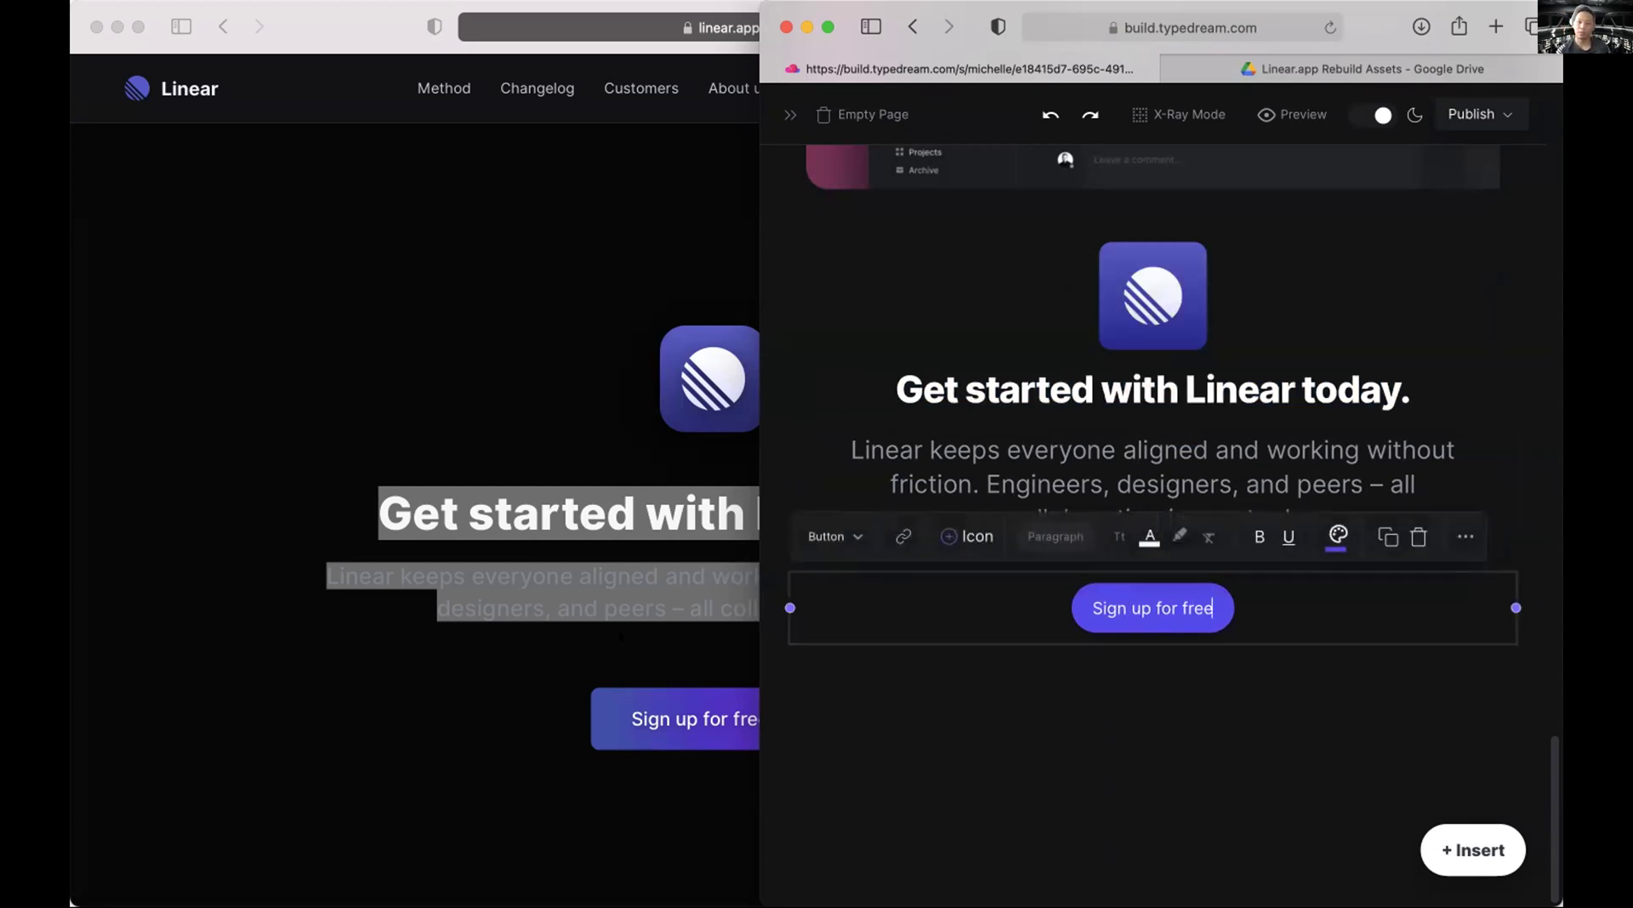
# Examine the footer below the Get started section of the Linear page and widen the builder window back to full size.
pyautogui.click(1153, 439)
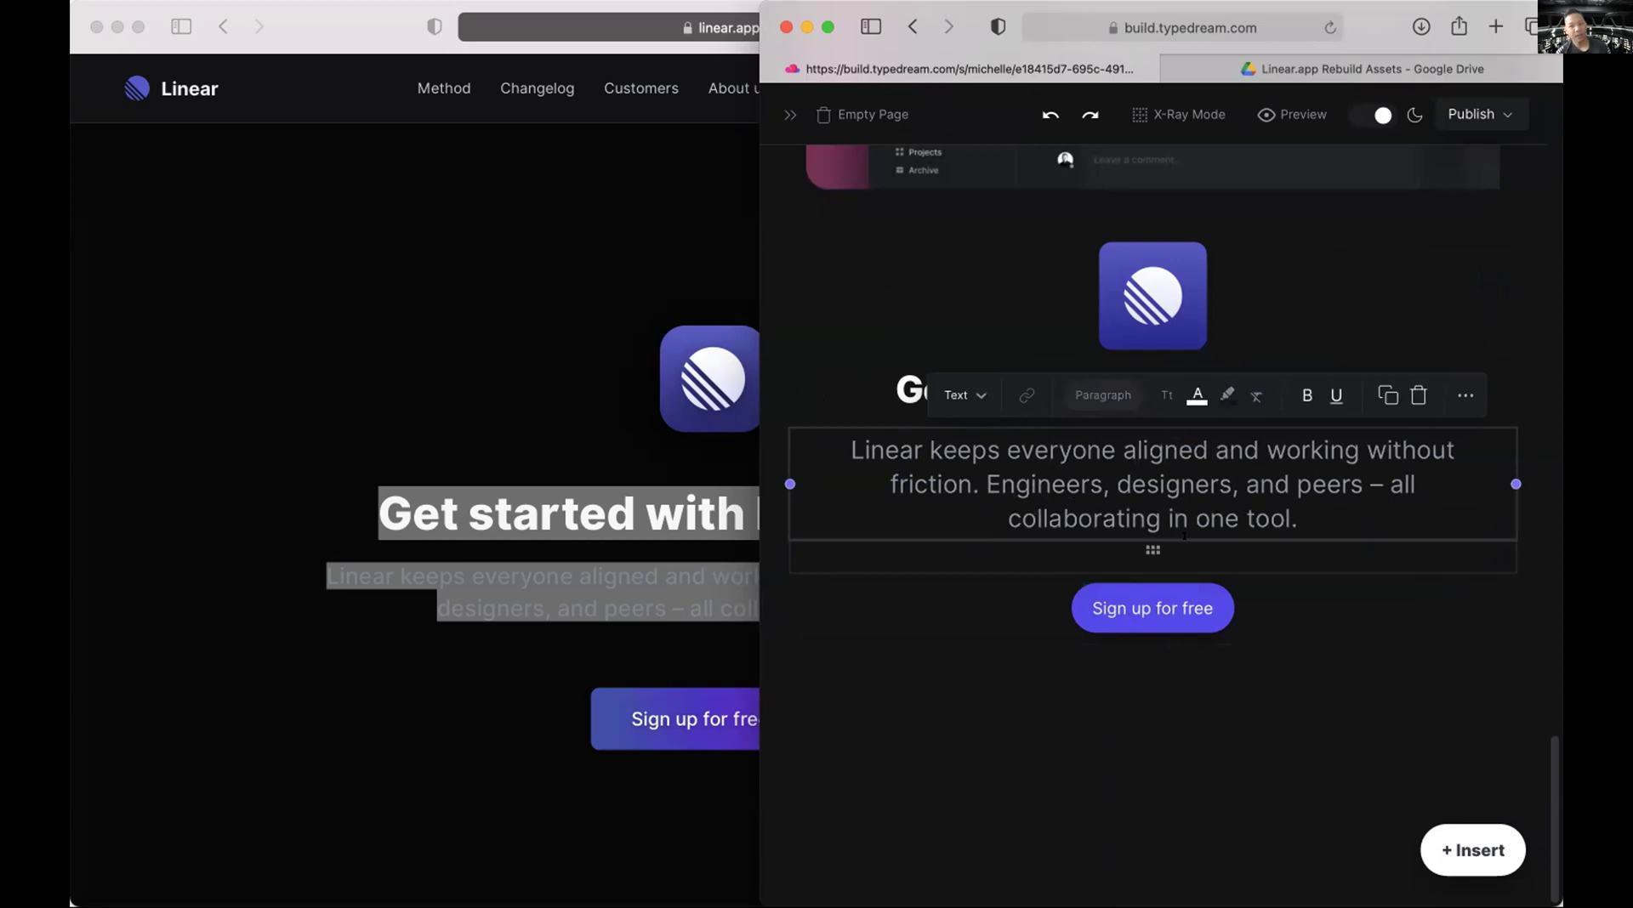
pyautogui.click(692, 740)
pyautogui.scroll(-5, 698, 745)
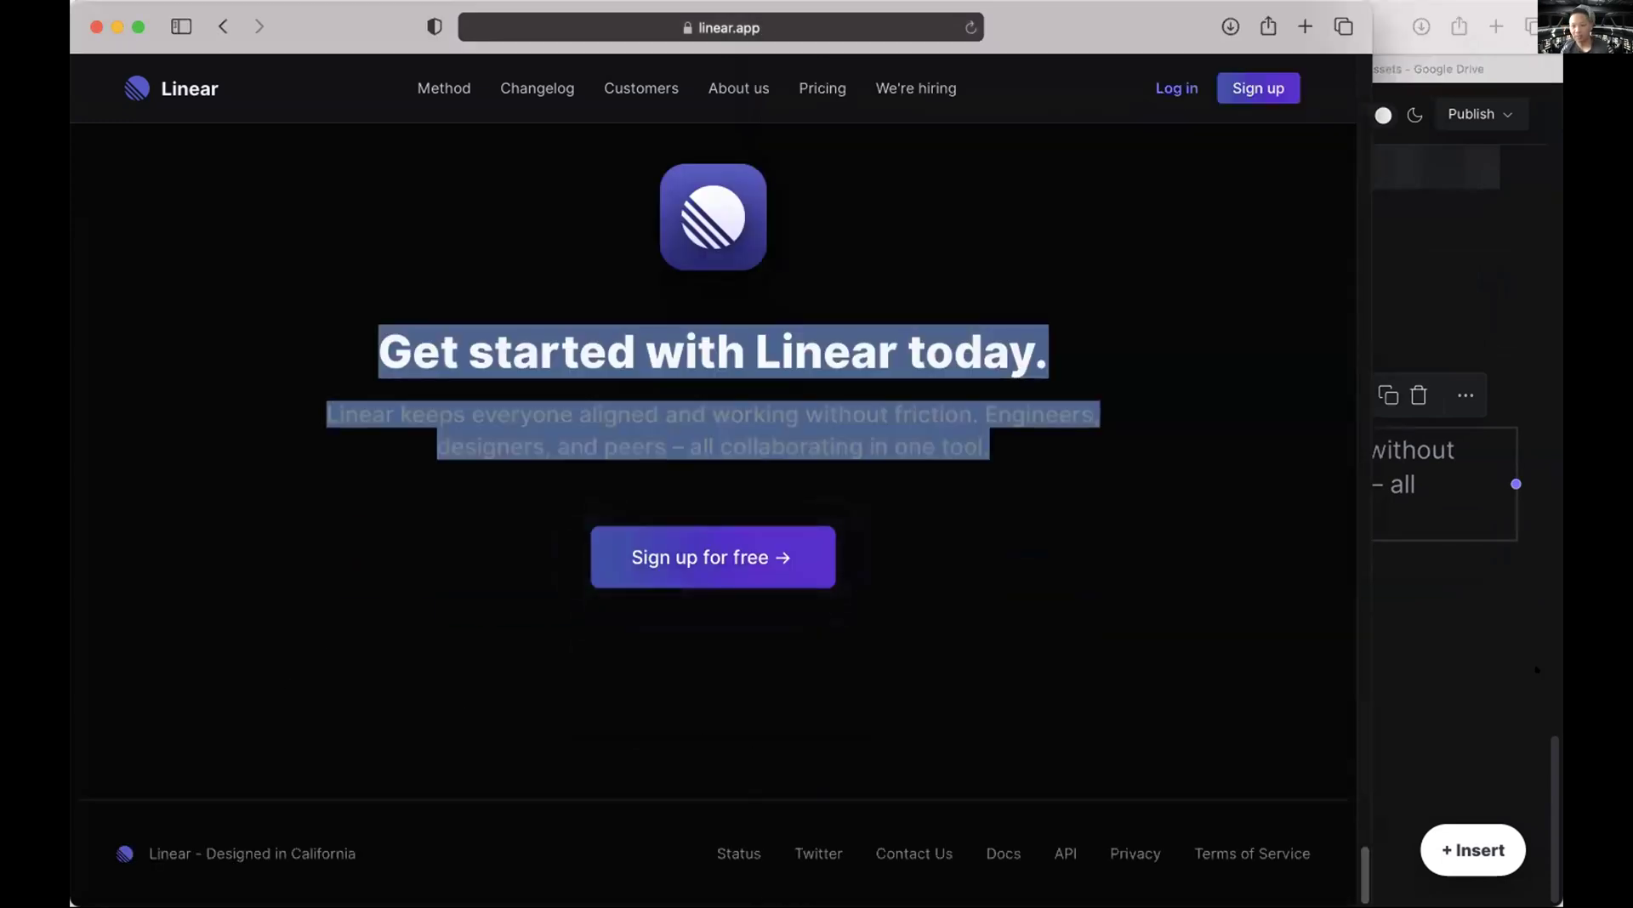
pyautogui.click(1537, 671)
pyautogui.click(1050, 702)
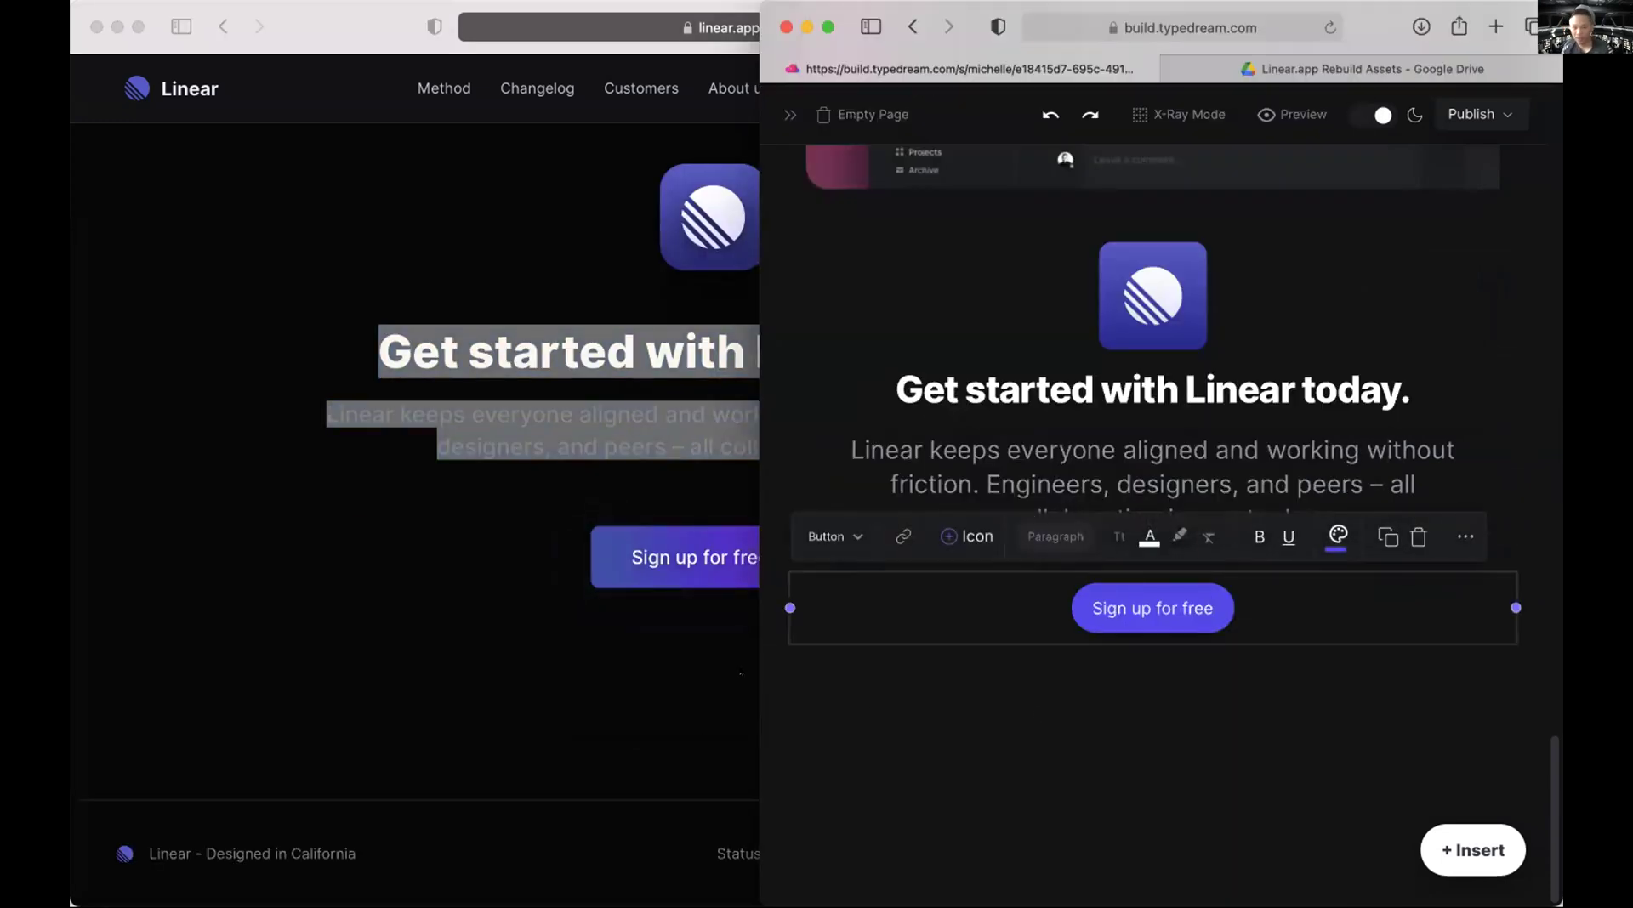
pyautogui.moveTo(760, 671); pyautogui.dragTo(71, 670)
pyautogui.click(1354, 456)
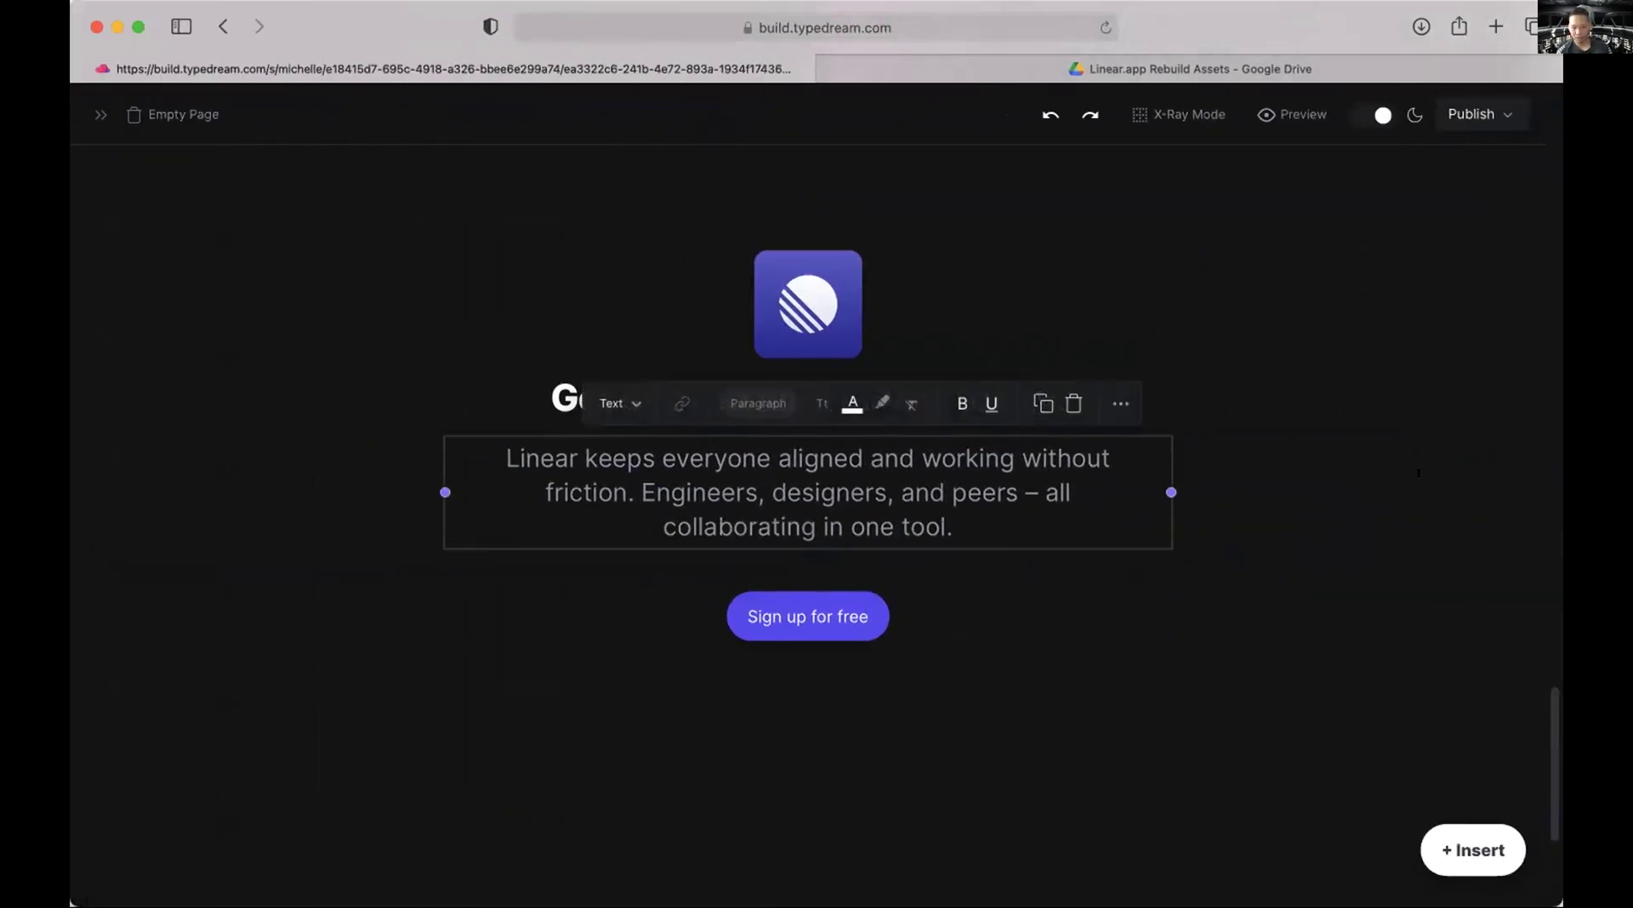
# Try a yellow-to-purple gradient as the text colour of the "Linear keeps everyone aligned" paragraph.
pyautogui.scroll(1, 1036, 536)
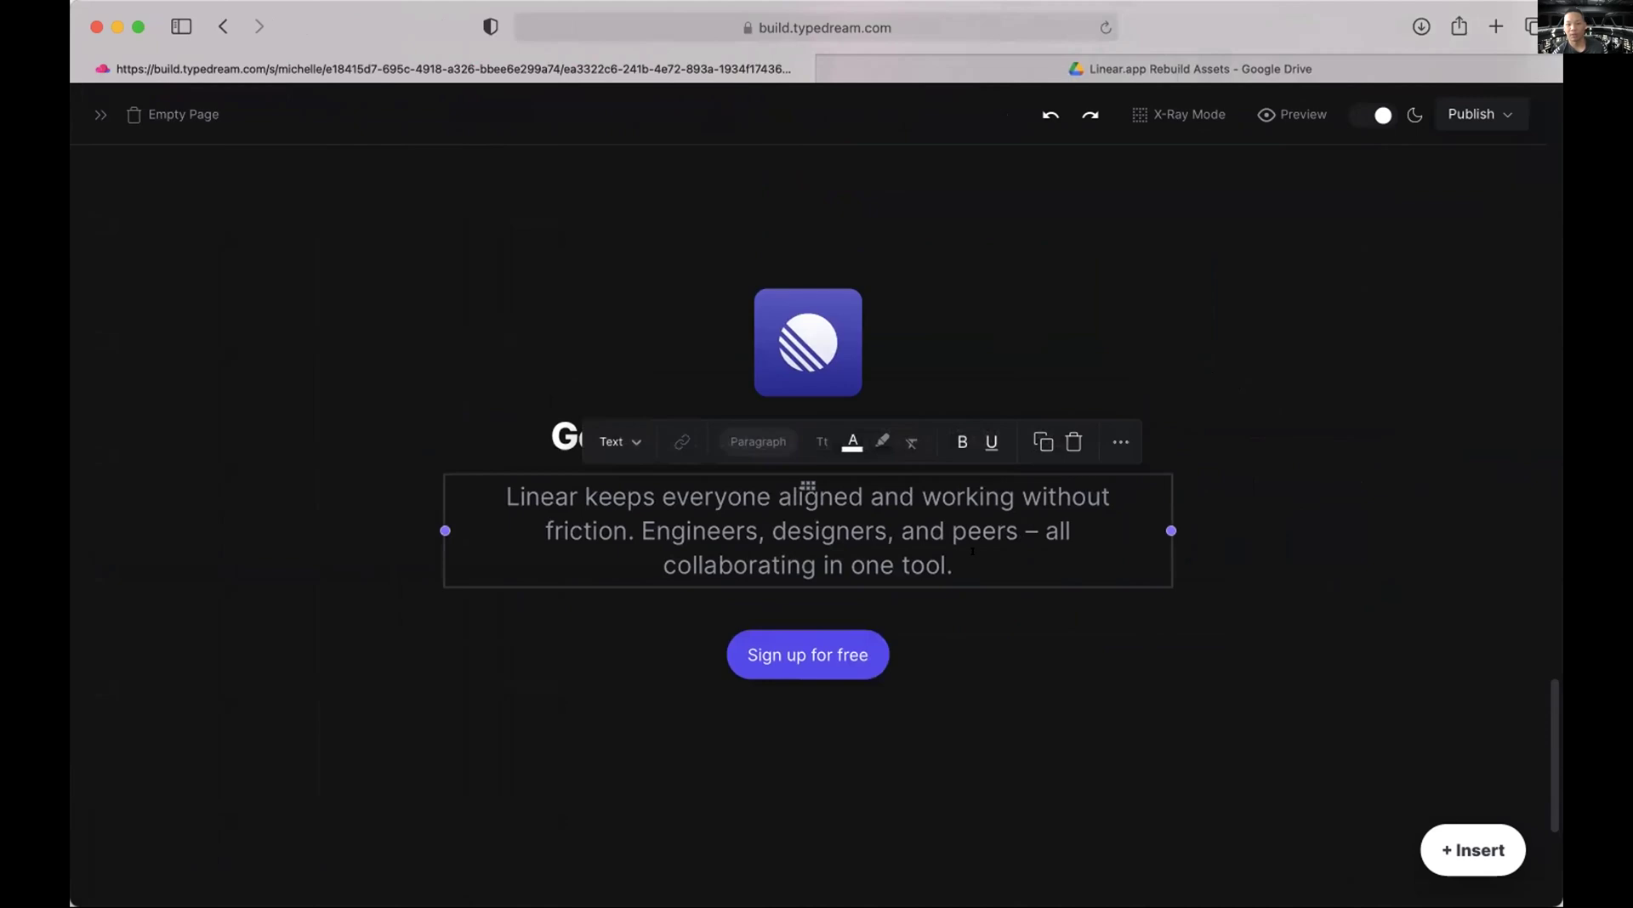
pyautogui.click(808, 487)
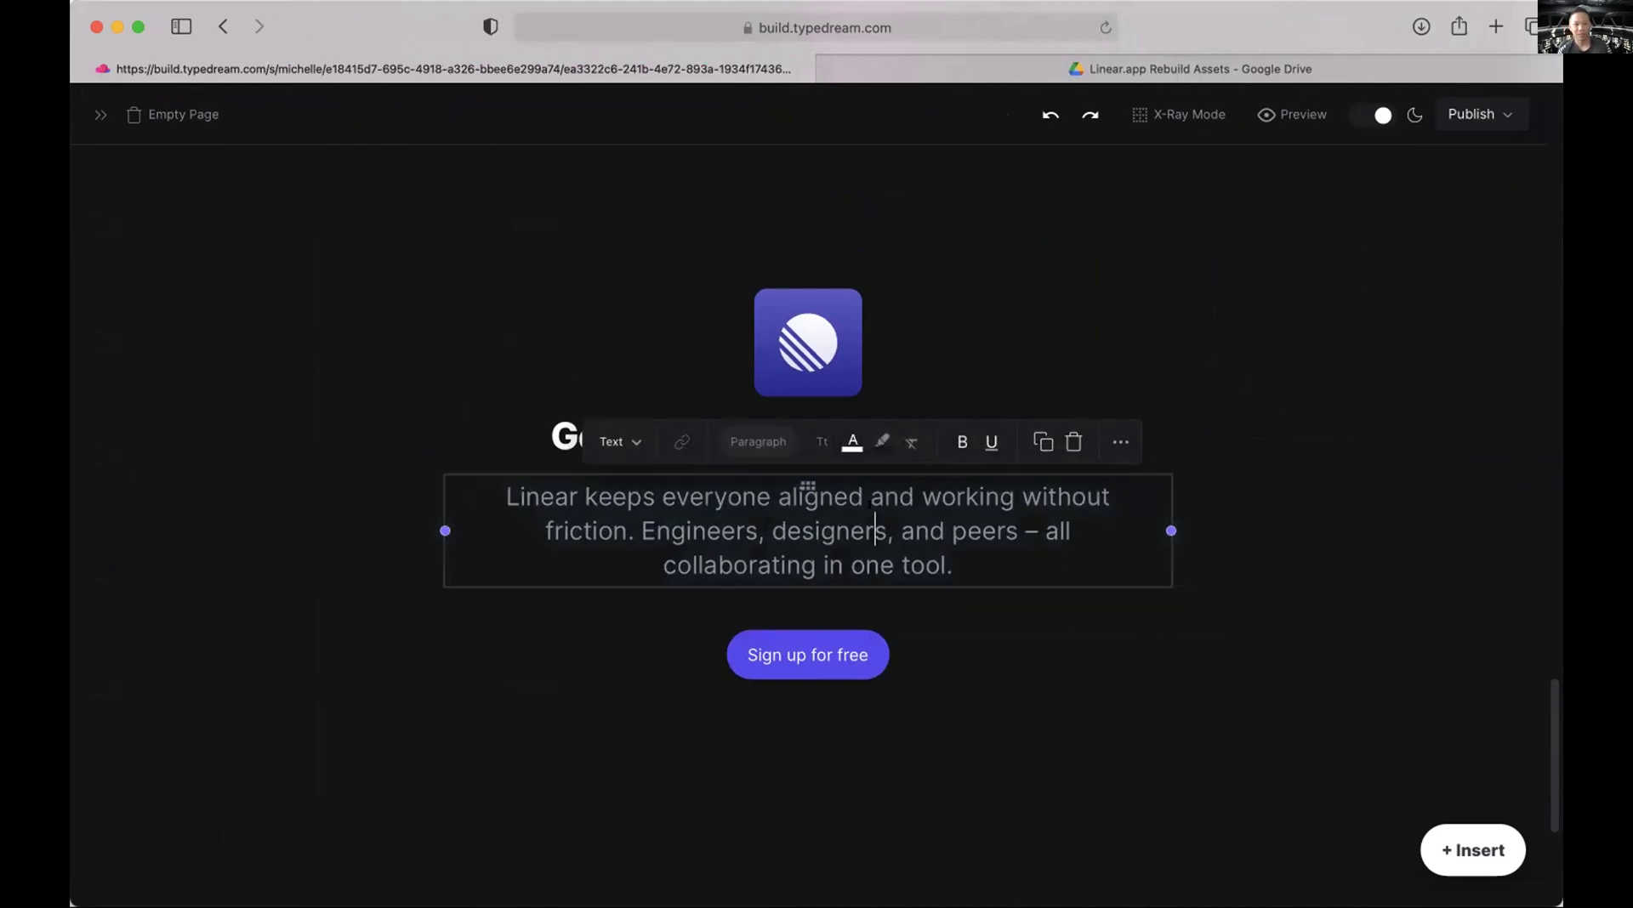
pyautogui.press('super+a')
pyautogui.click(833, 442)
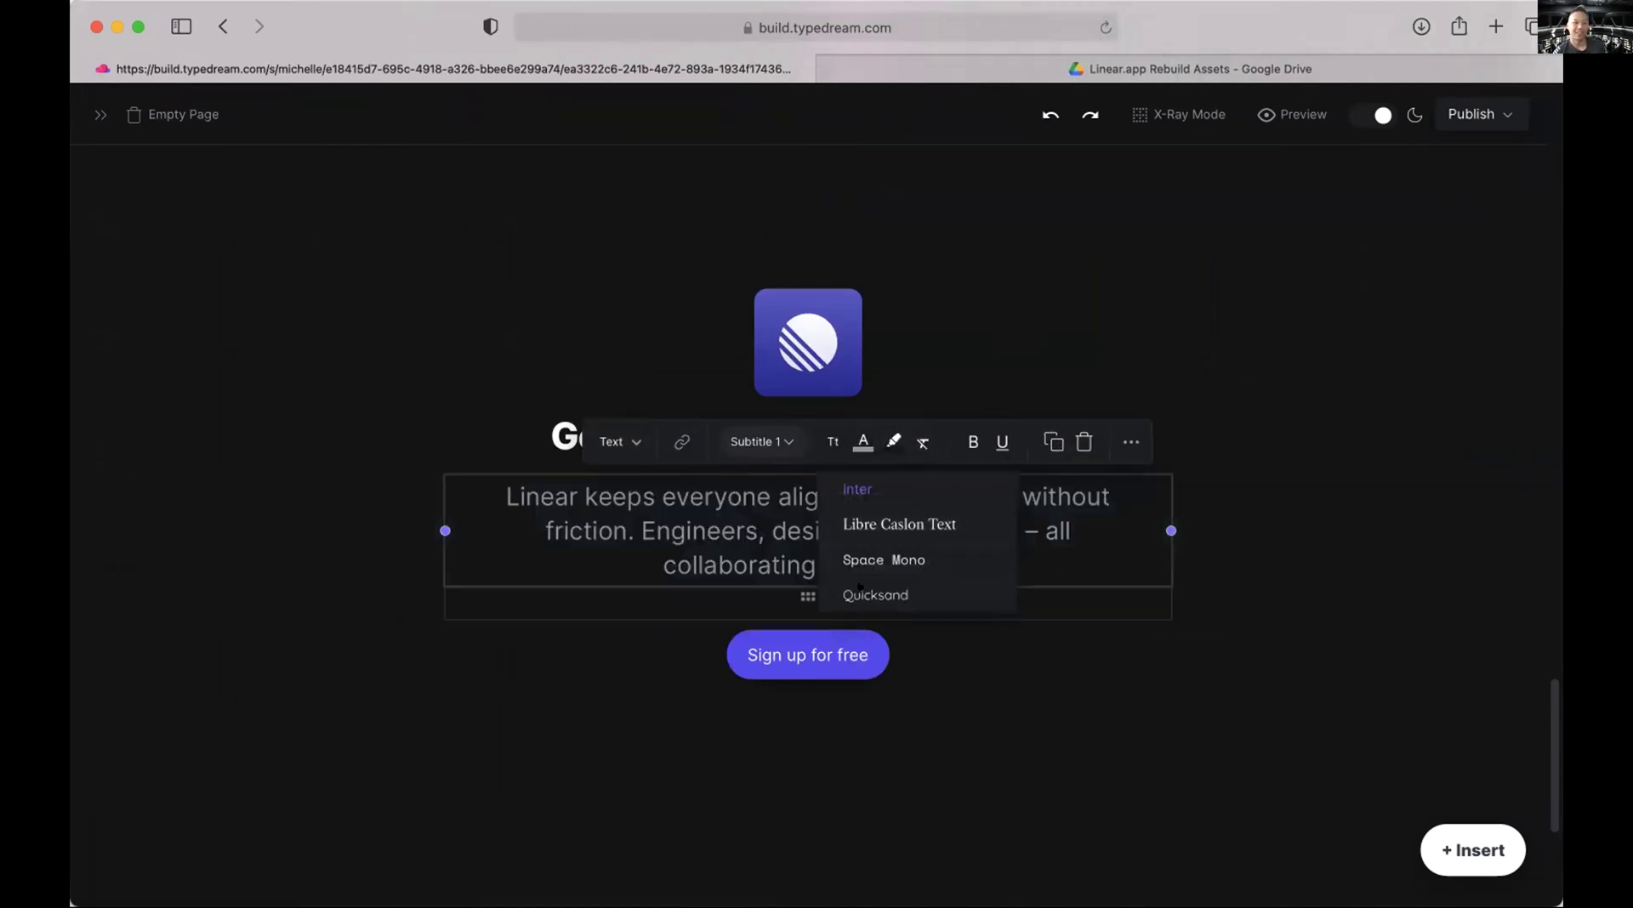
pyautogui.click(893, 442)
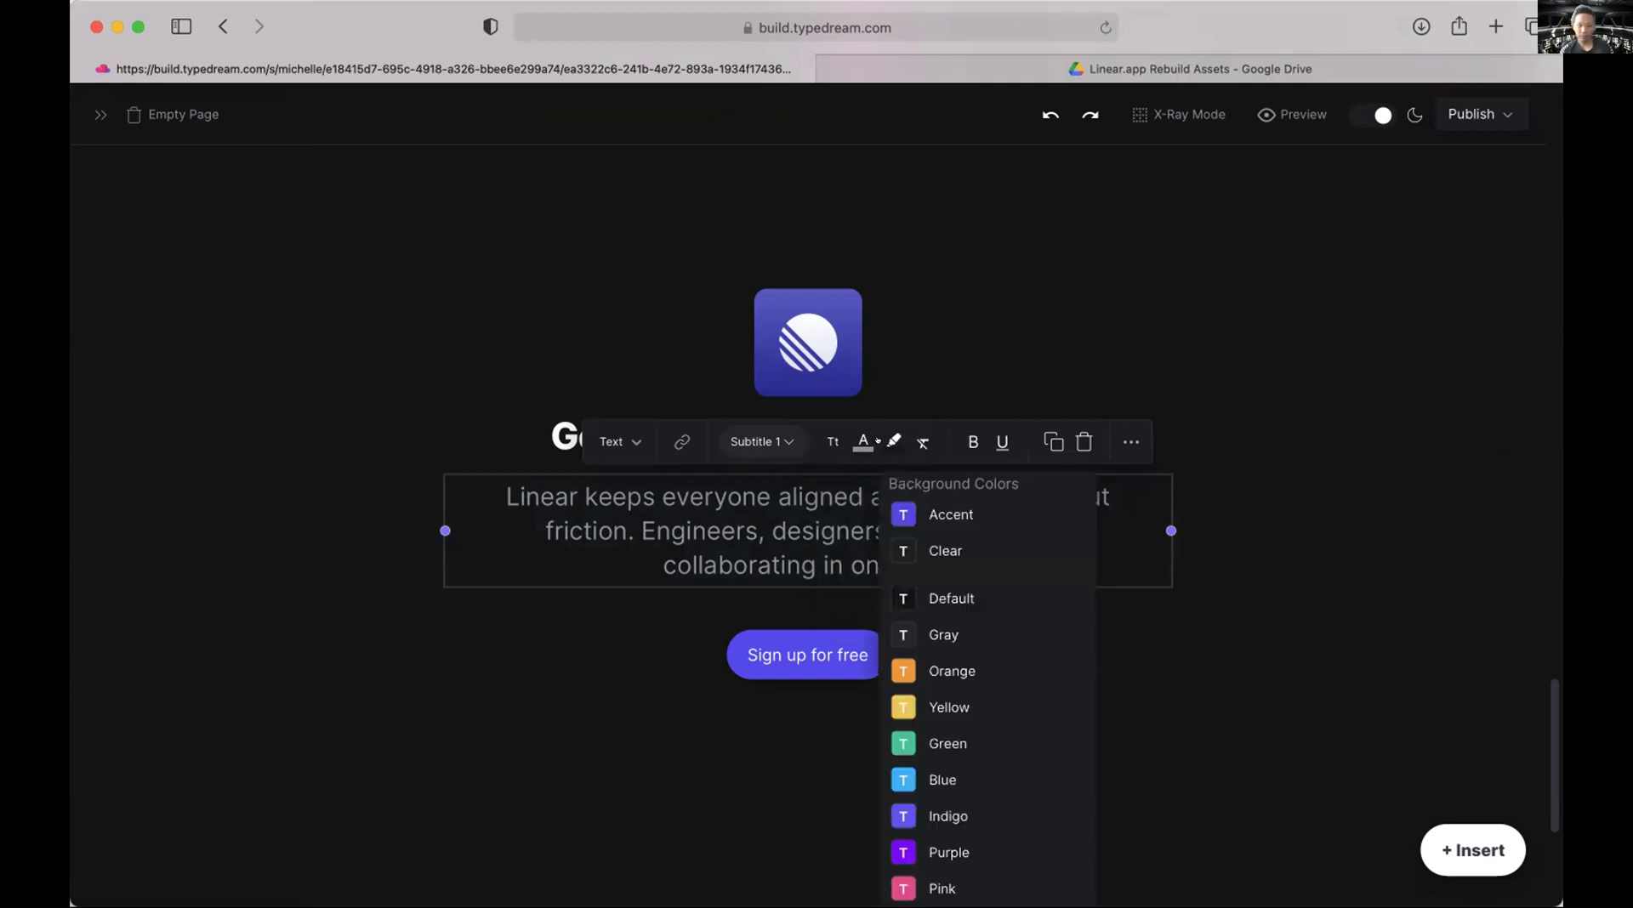
pyautogui.click(864, 442)
pyautogui.scroll(-6, 927, 651)
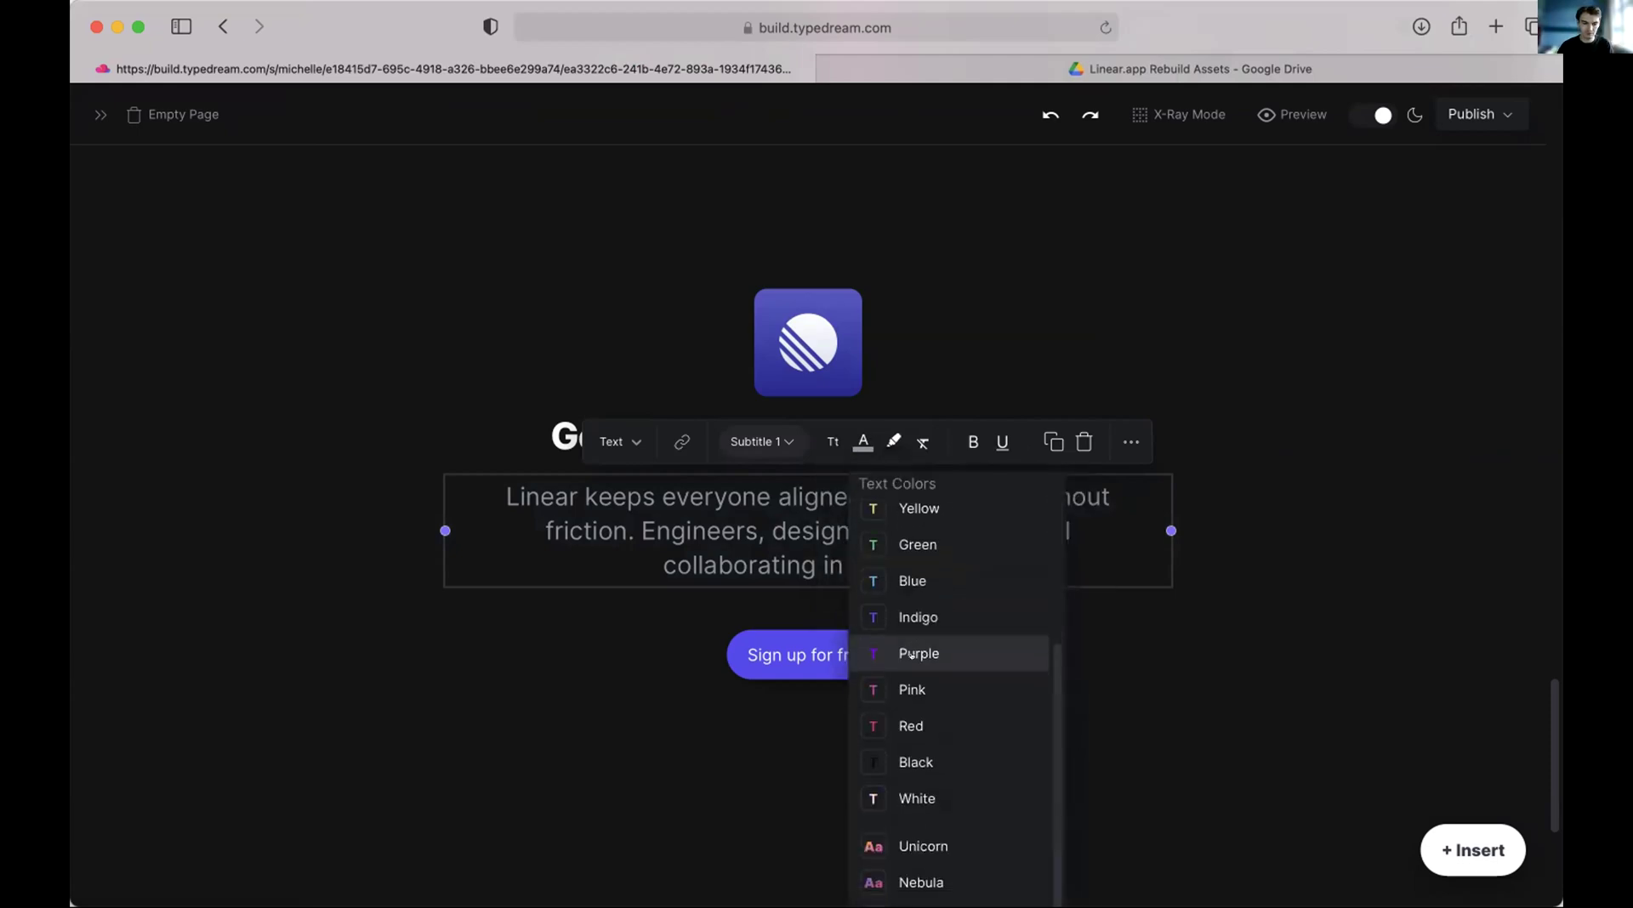
pyautogui.scroll(-3, 912, 655)
pyautogui.scroll(1, 912, 651)
pyautogui.click(924, 612)
pyautogui.click(978, 400)
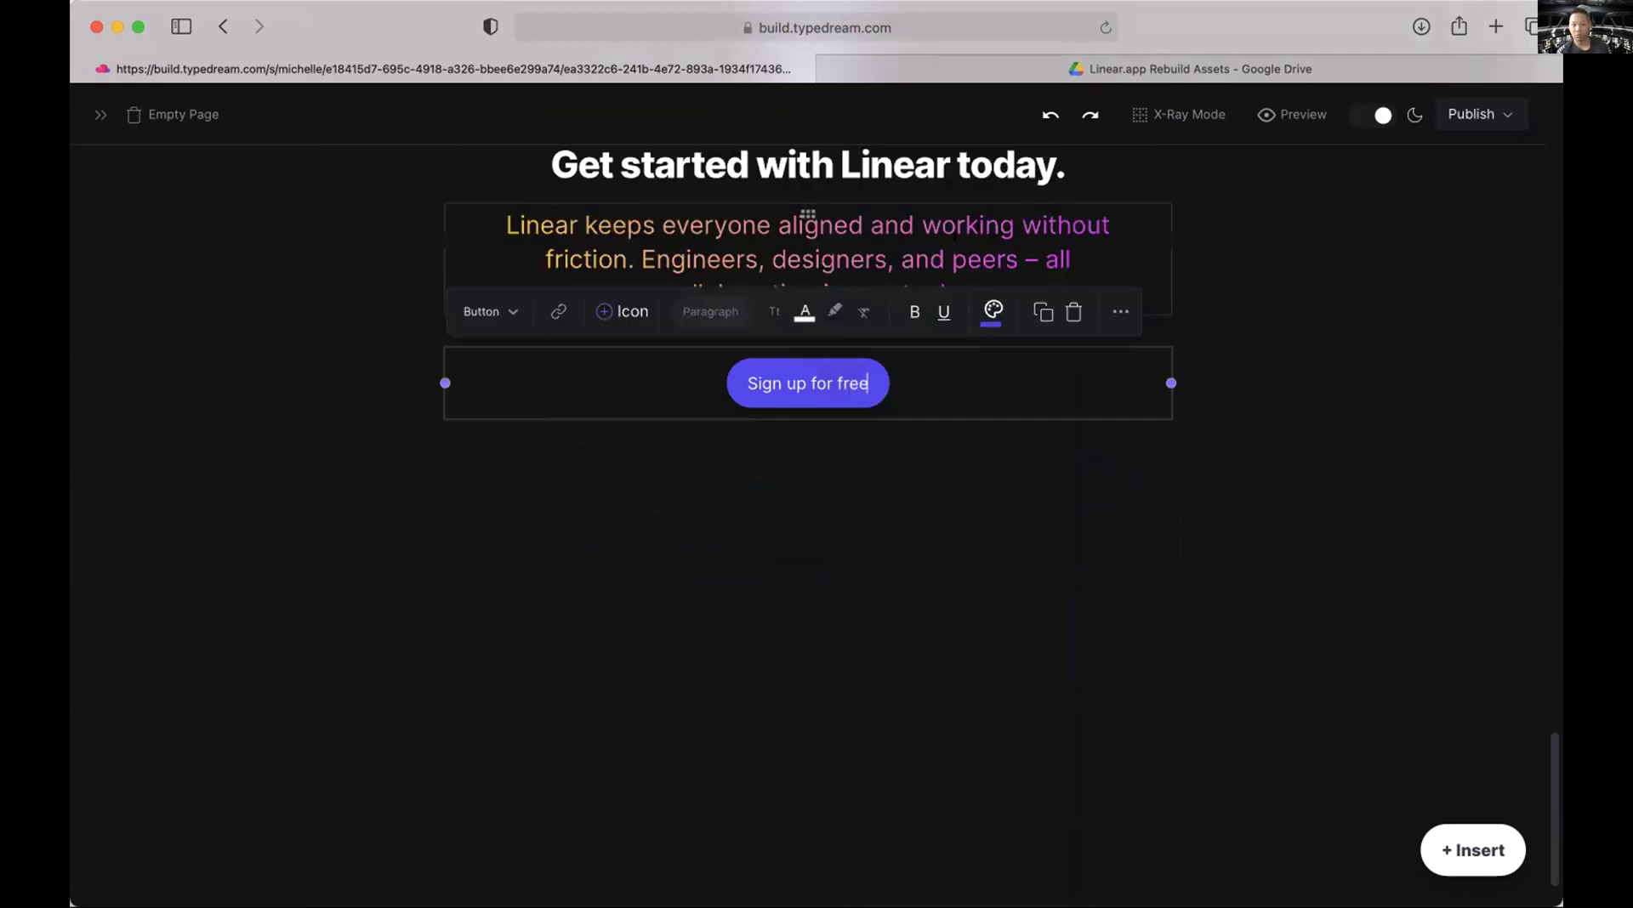
# Set the text colour of the "Linear keeps everyone aligned" paragraph to Green.
pyautogui.click(806, 219)
pyautogui.click(861, 170)
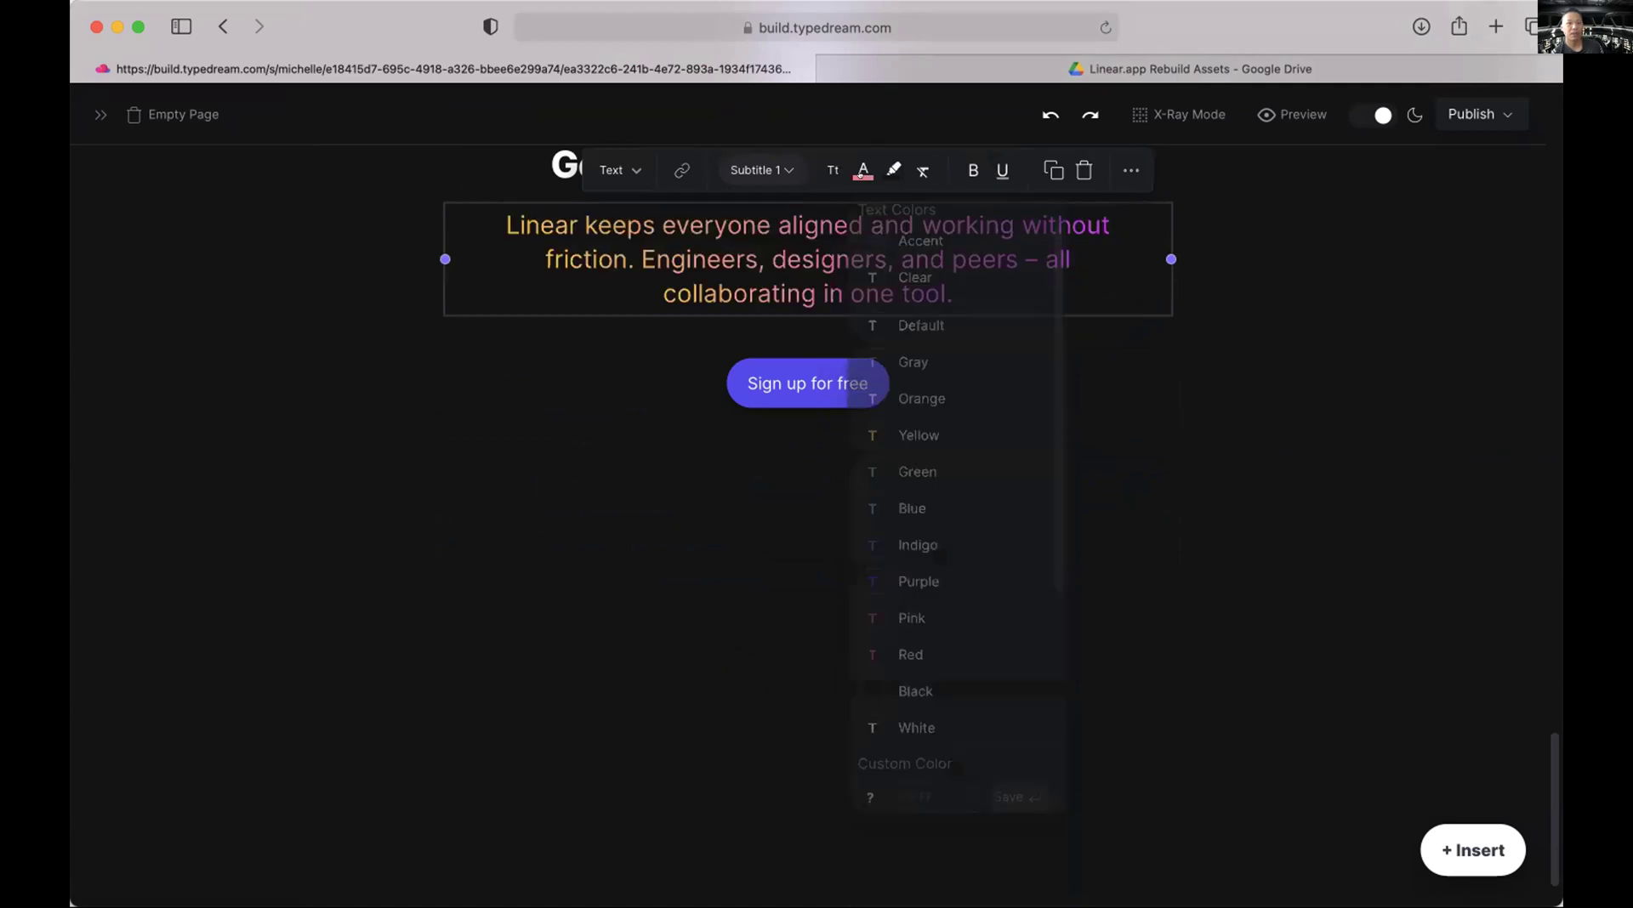
pyautogui.click(914, 472)
pyautogui.click(868, 384)
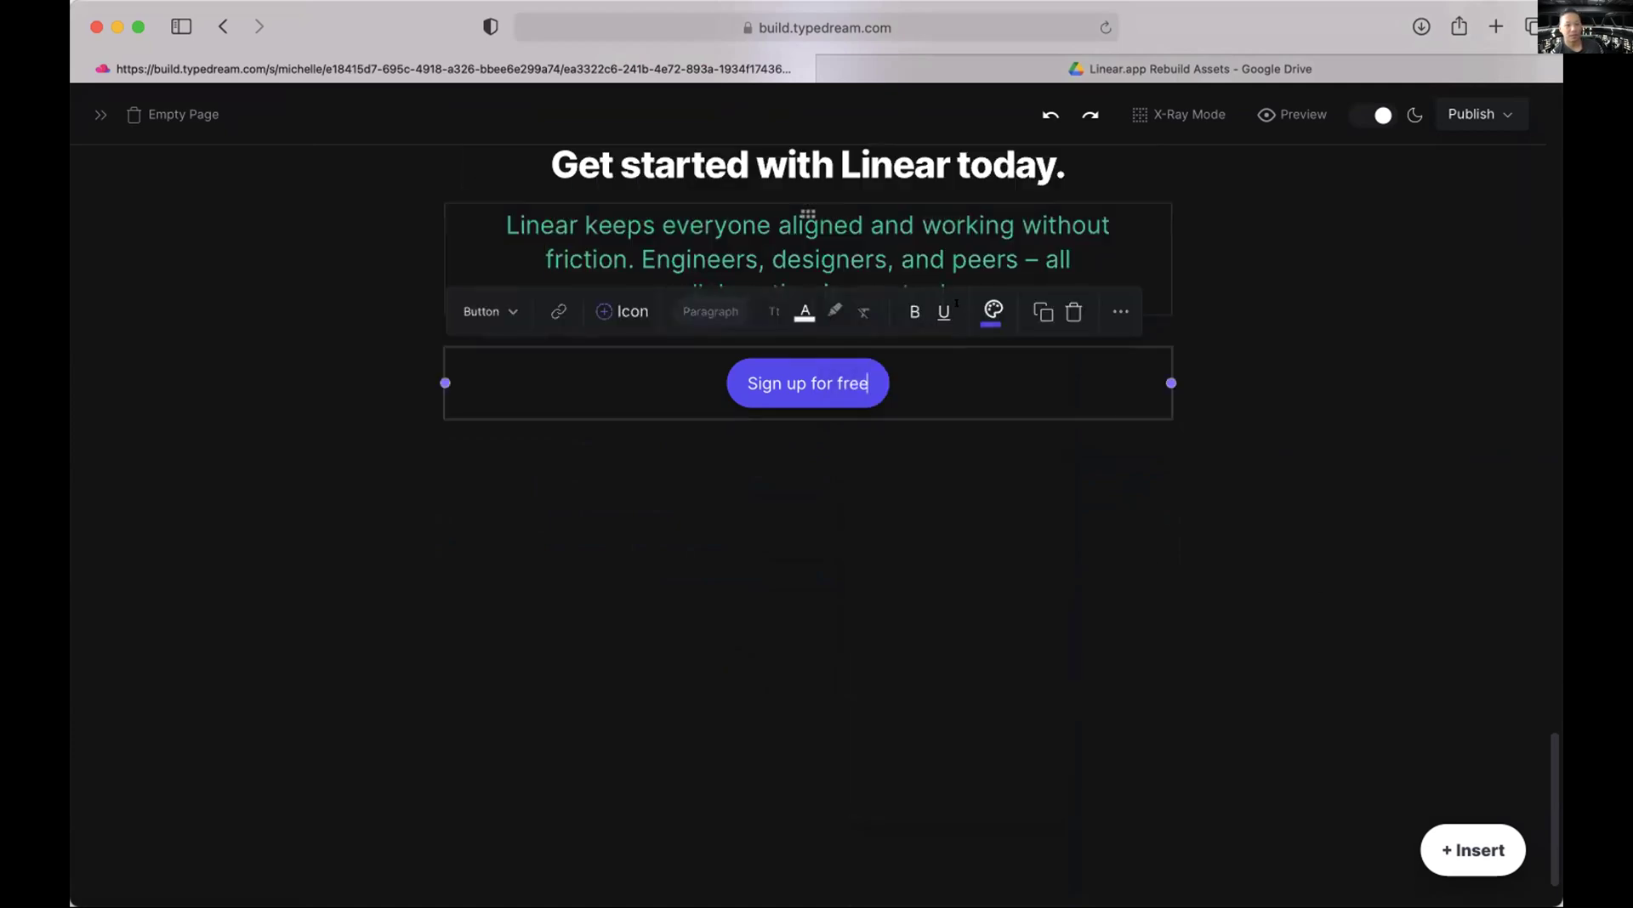
# Try bold and underline formatting on the "Linear keeps everyone aligned" paragraph and undo both.
pyautogui.click(940, 226)
pyautogui.press('super+a')
pyautogui.click(963, 171)
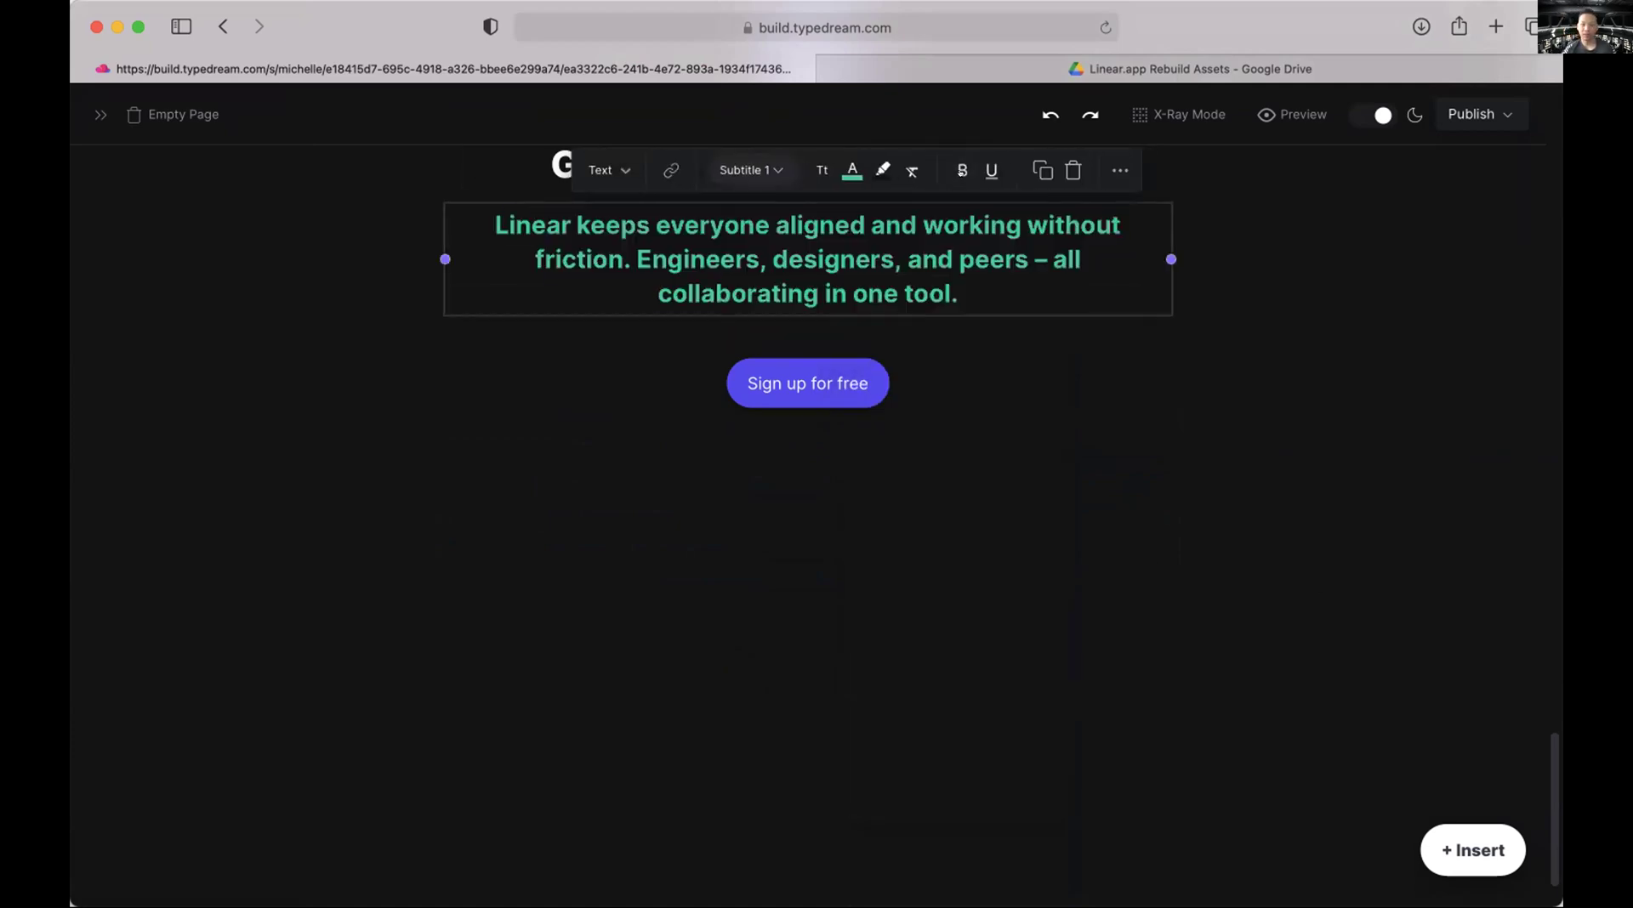
pyautogui.press('super+u')
pyautogui.press('super+z')
pyautogui.press('super+z')
# Set the text colour of the "Linear keeps everyone aligned" paragraph to Default.
pyautogui.click(852, 170)
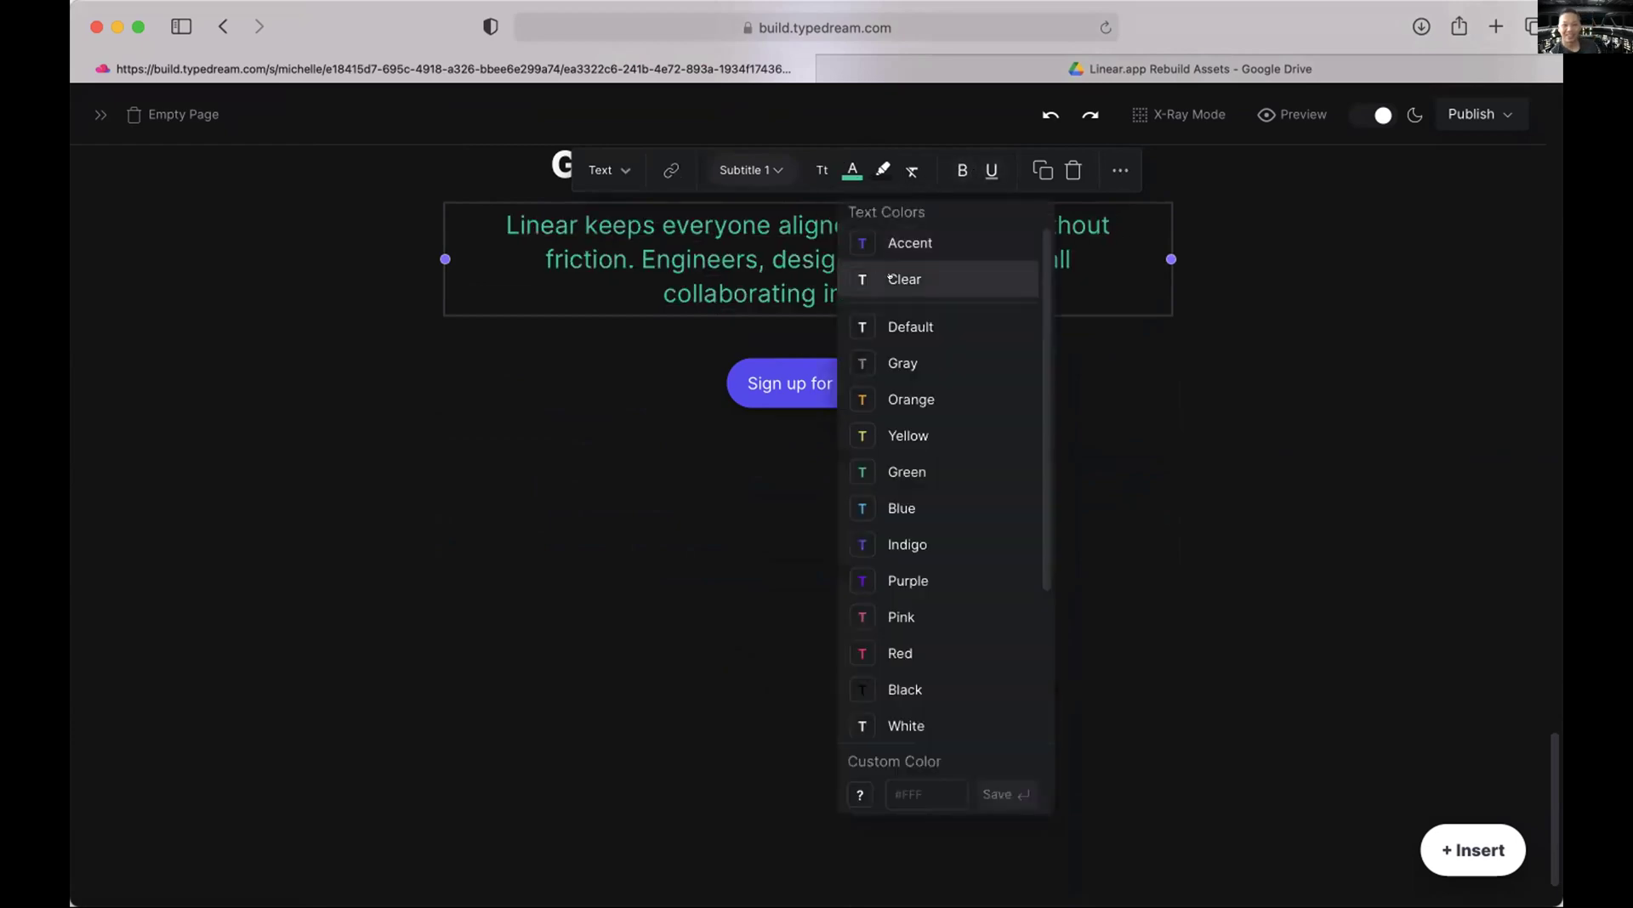
pyautogui.click(906, 325)
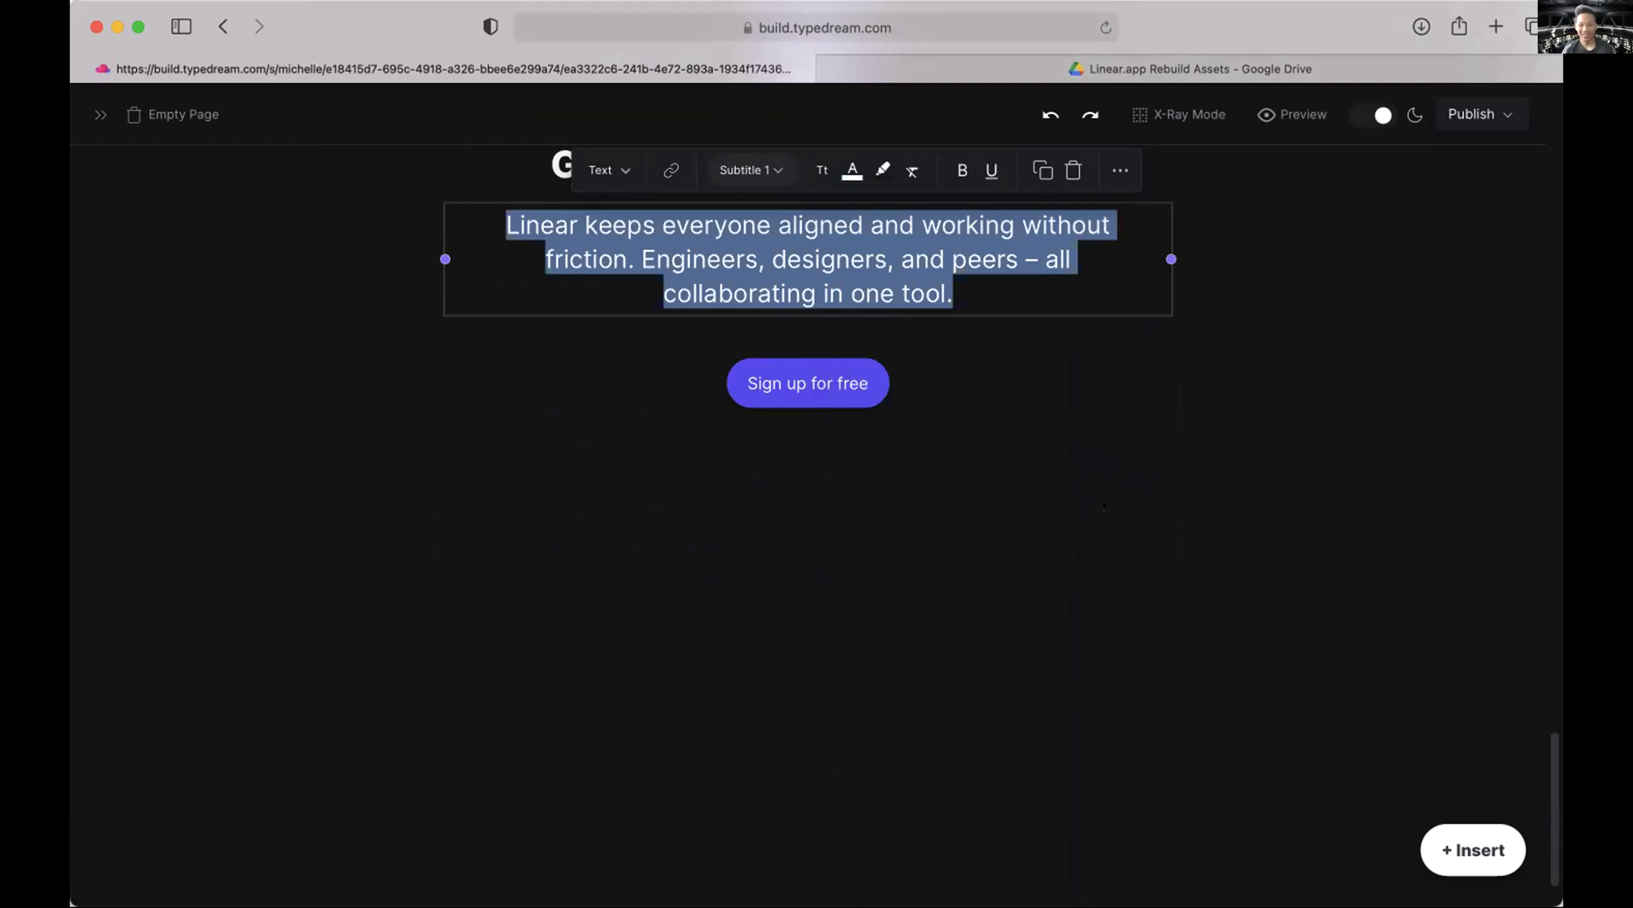
pyautogui.press('Down')
# Review the rebuilt page from the Get started section back up through the Interface columns, feature cards and customer logos.
pyautogui.scroll(4, 1106, 508)
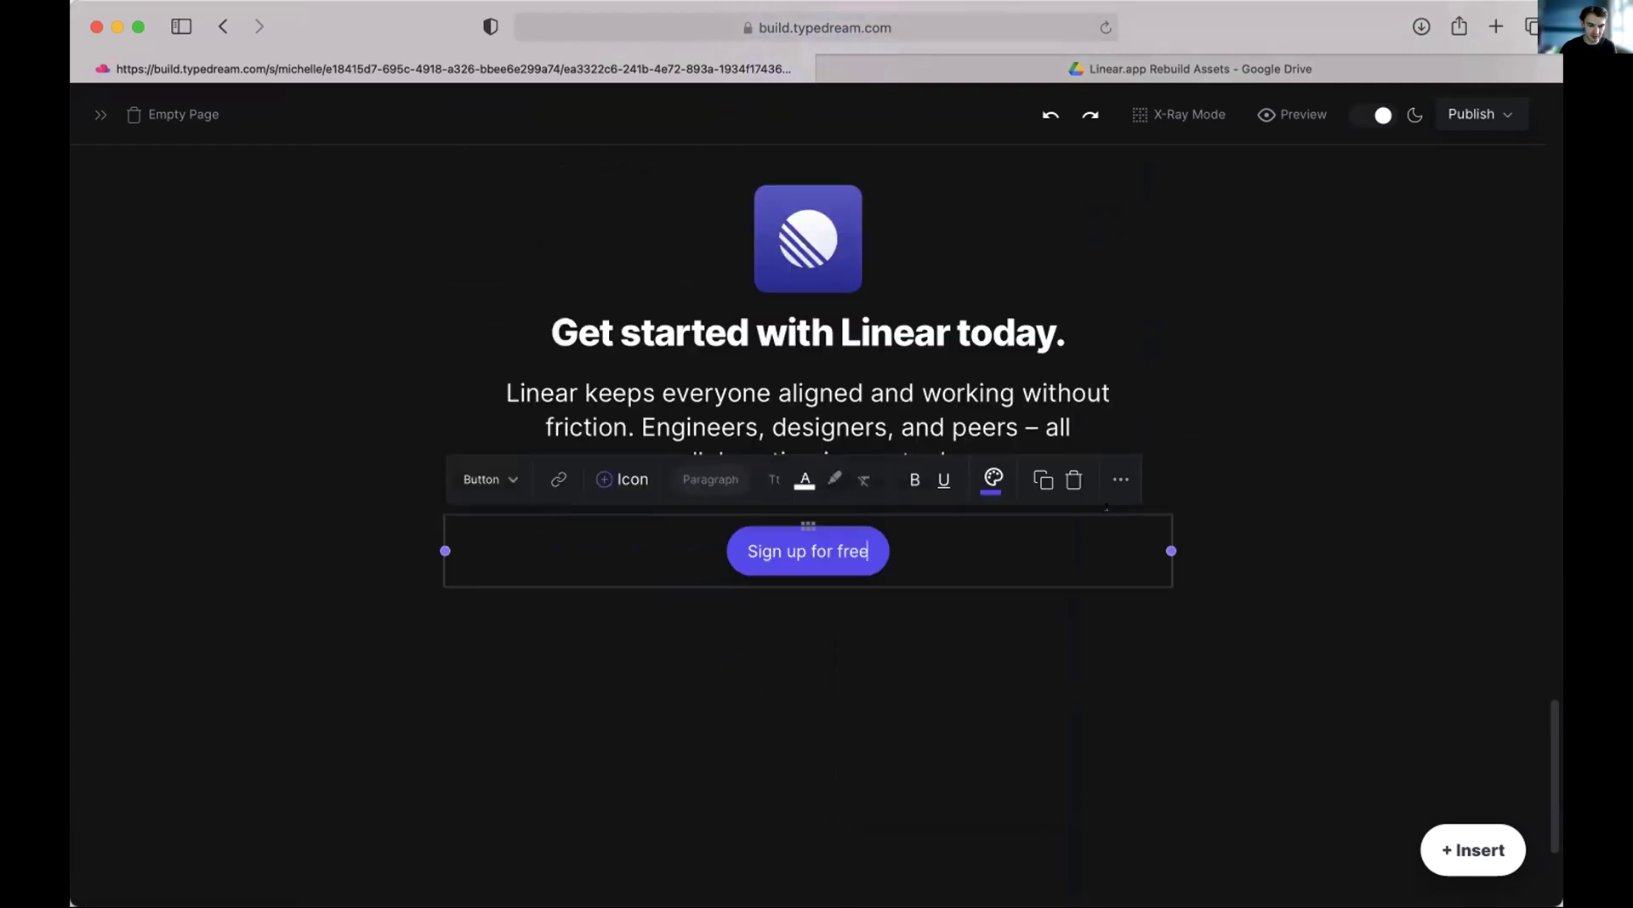
pyautogui.scroll(2, 1117, 520)
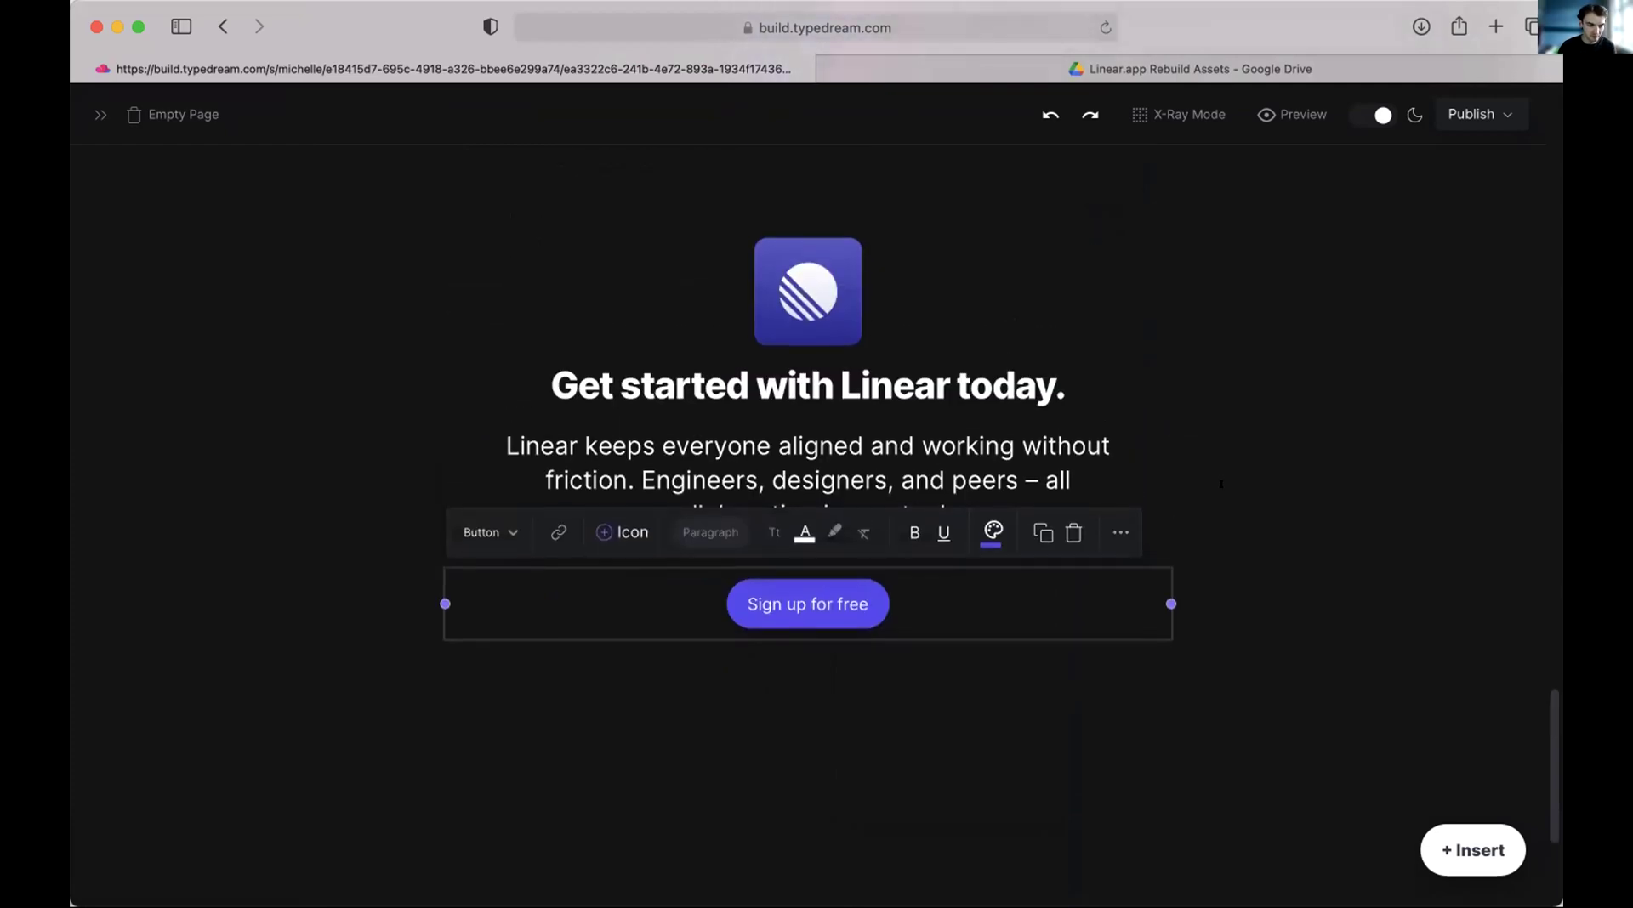
pyautogui.scroll(1, 1365, 402)
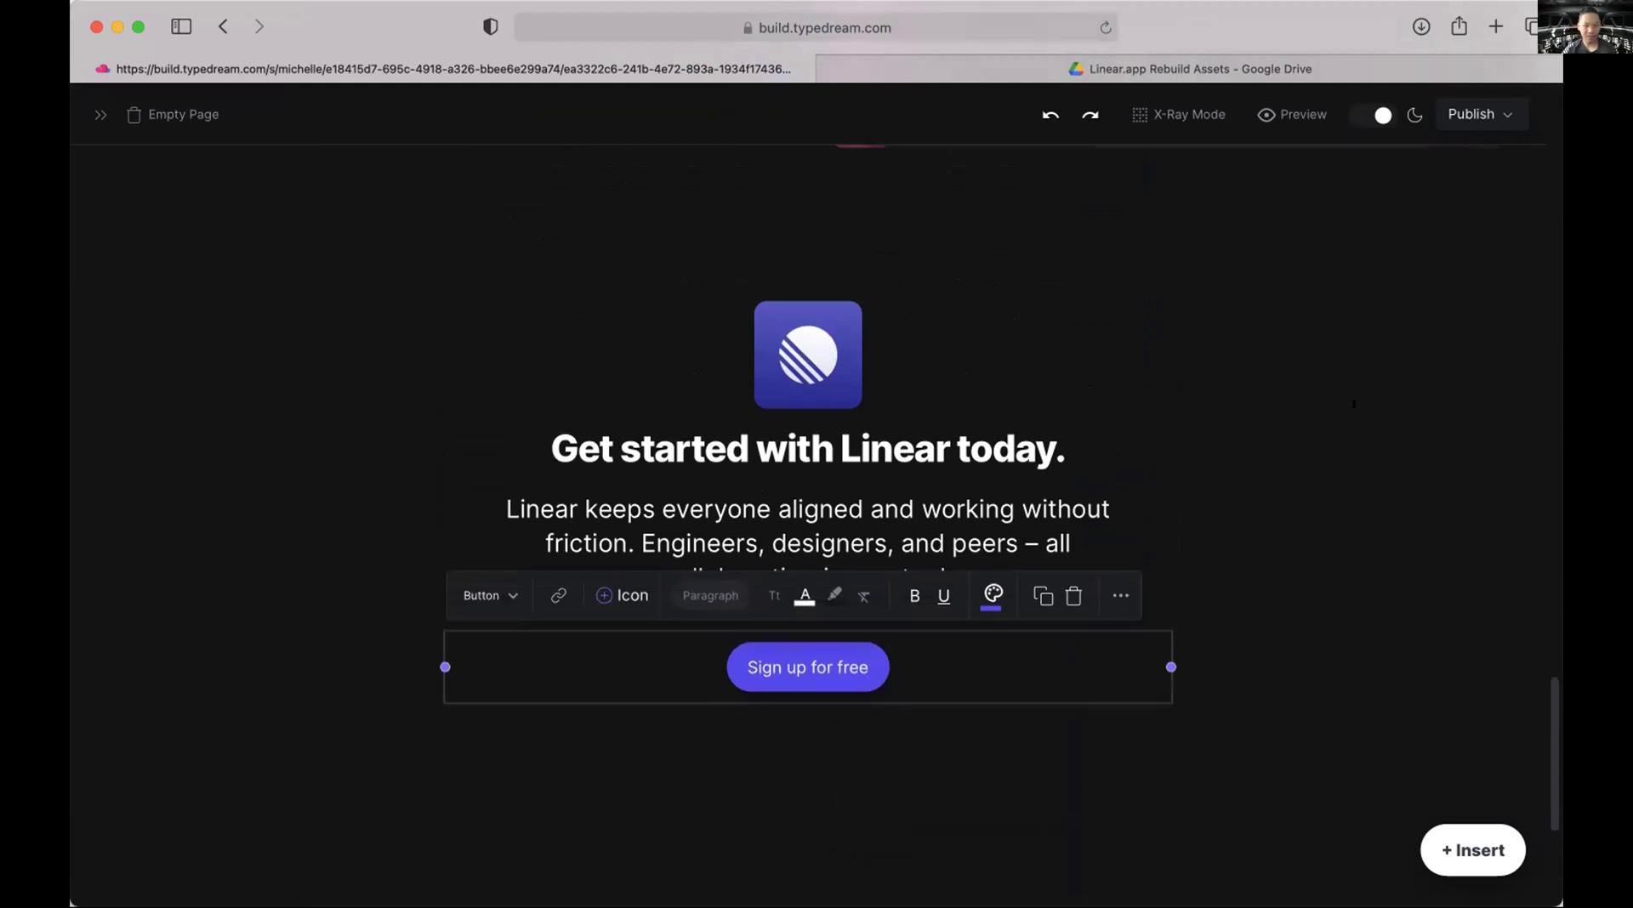
pyautogui.scroll(10, 1354, 405)
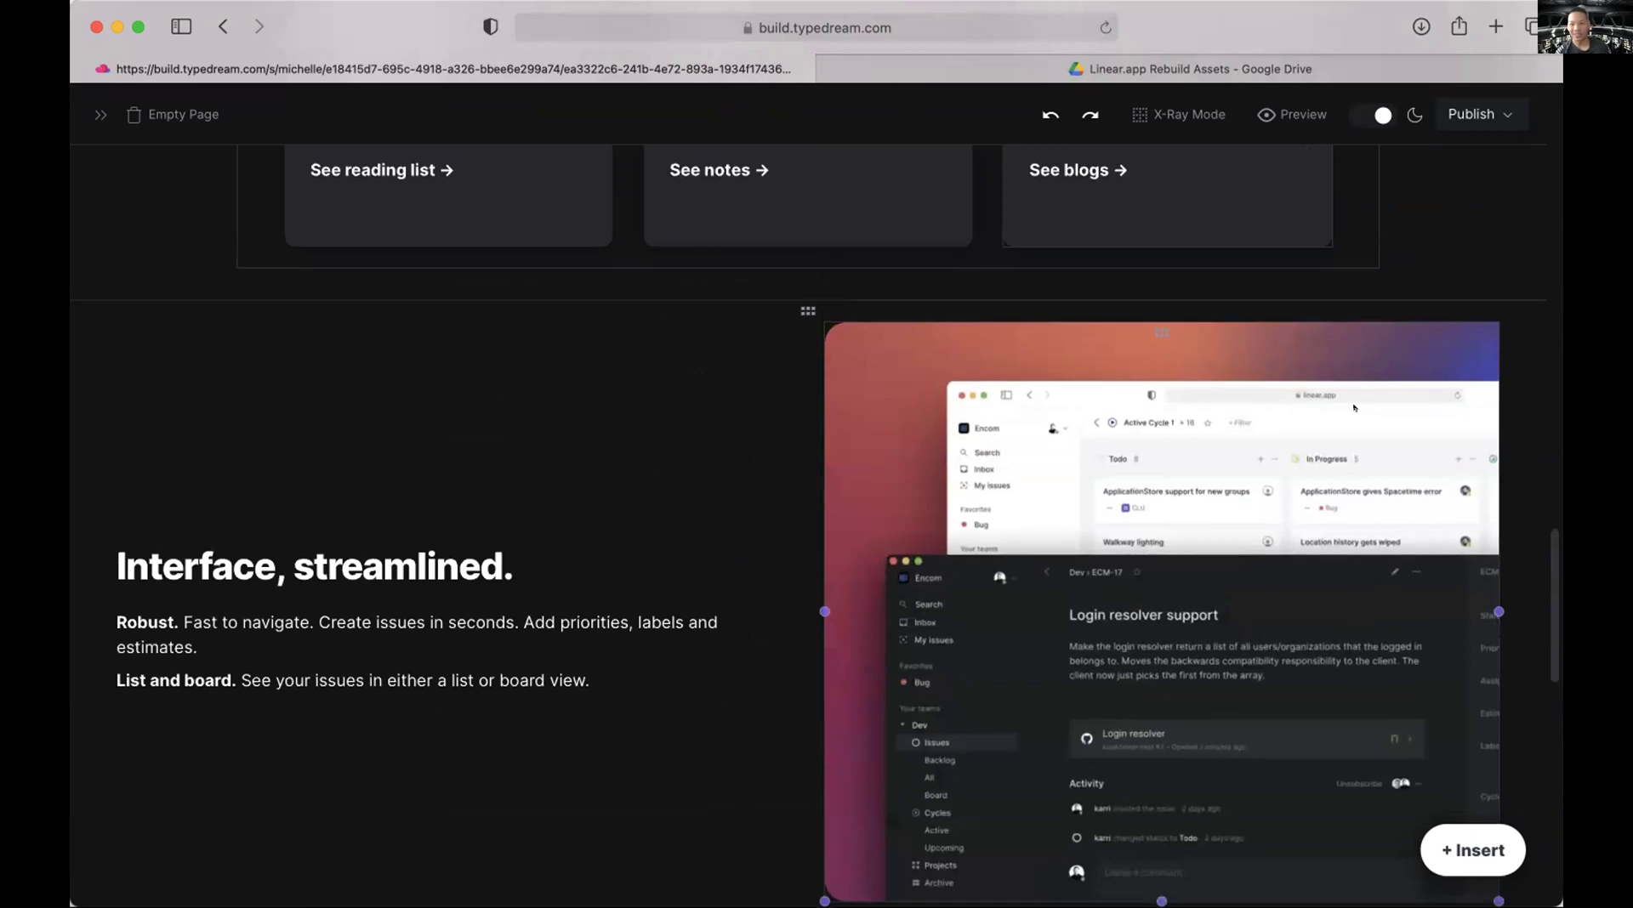
pyautogui.scroll(1, 1353, 409)
pyautogui.scroll(1, 1117, 489)
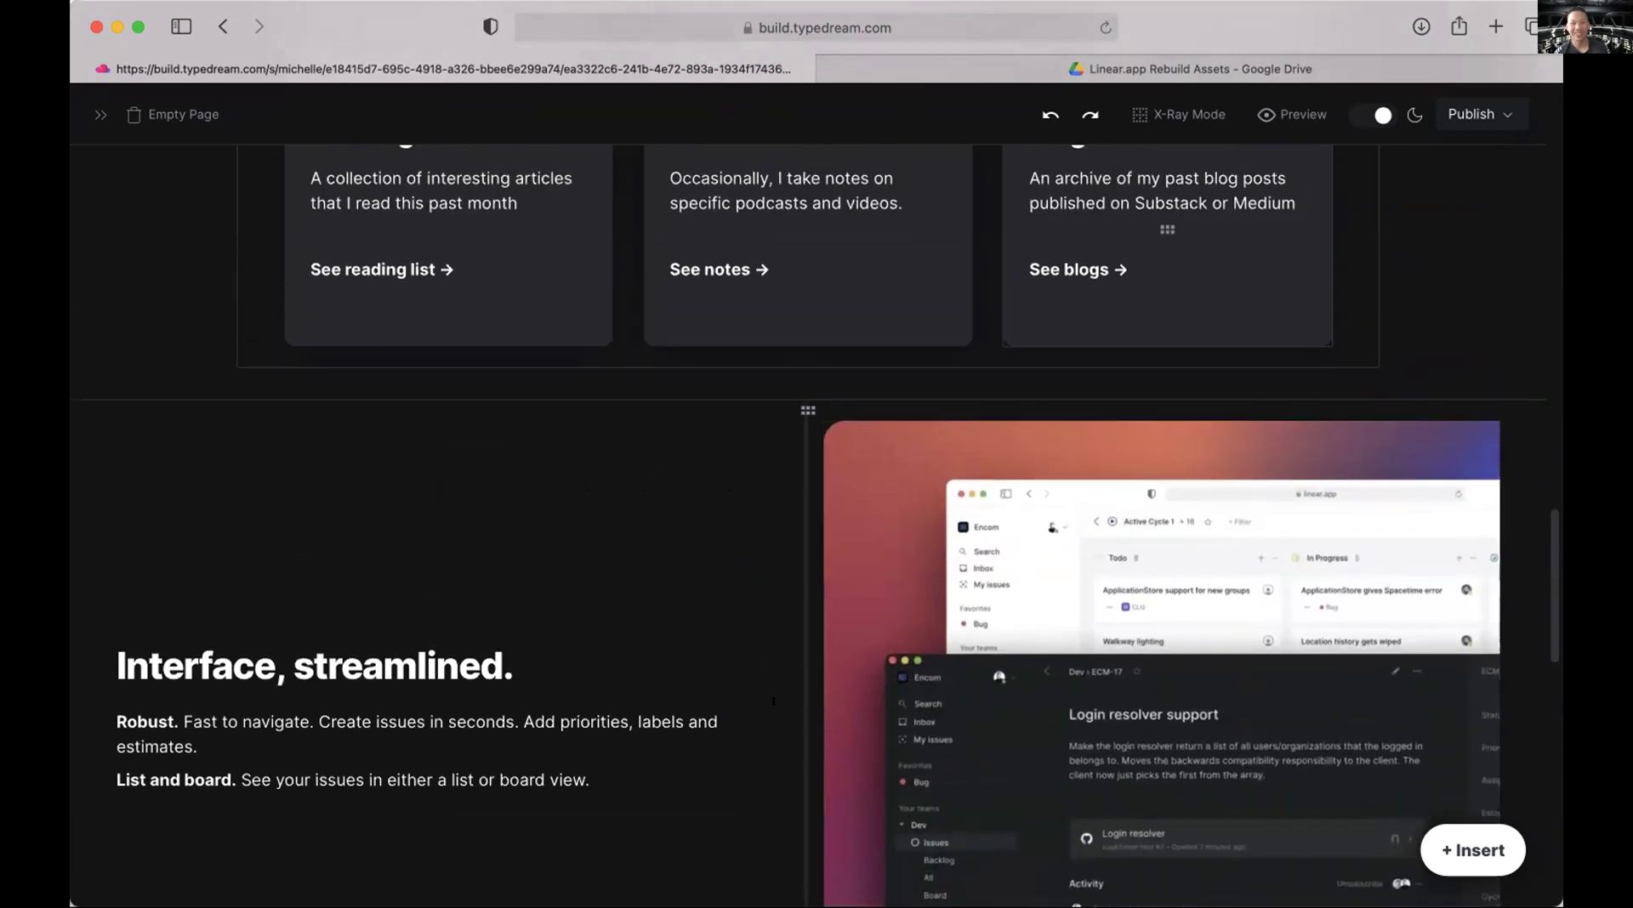
pyautogui.scroll(20, 737, 682)
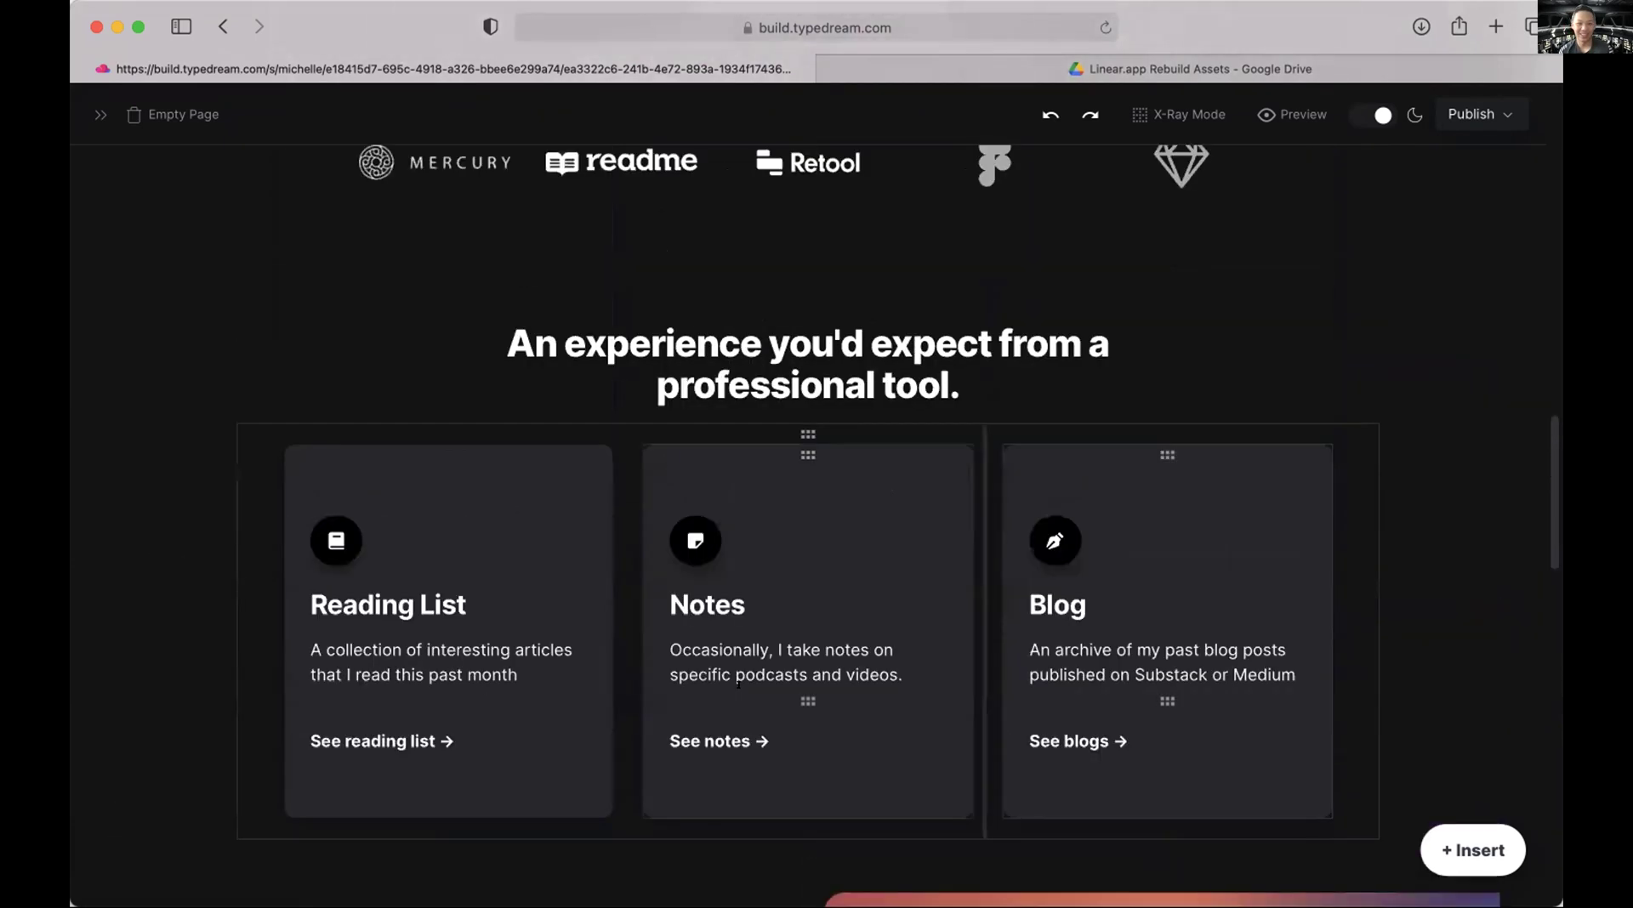
pyautogui.scroll(15, 738, 684)
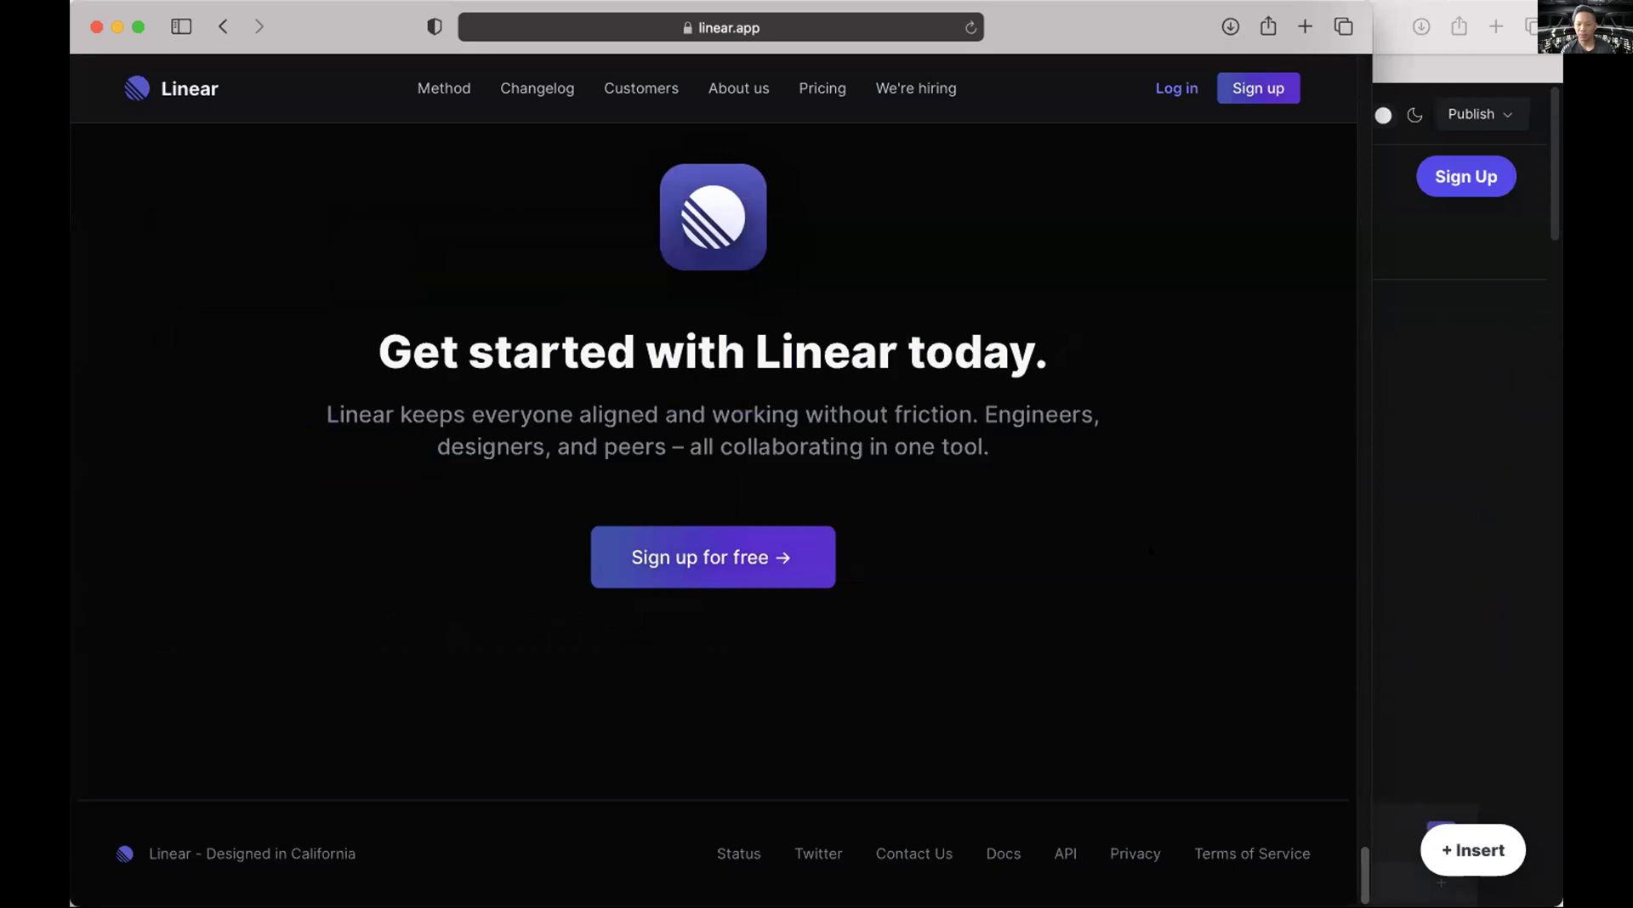
# Examine the original Linear page from the hero through the command line, Cycles and integrations sections to the closing Get started section.
pyautogui.scroll(-20, 715, 510)
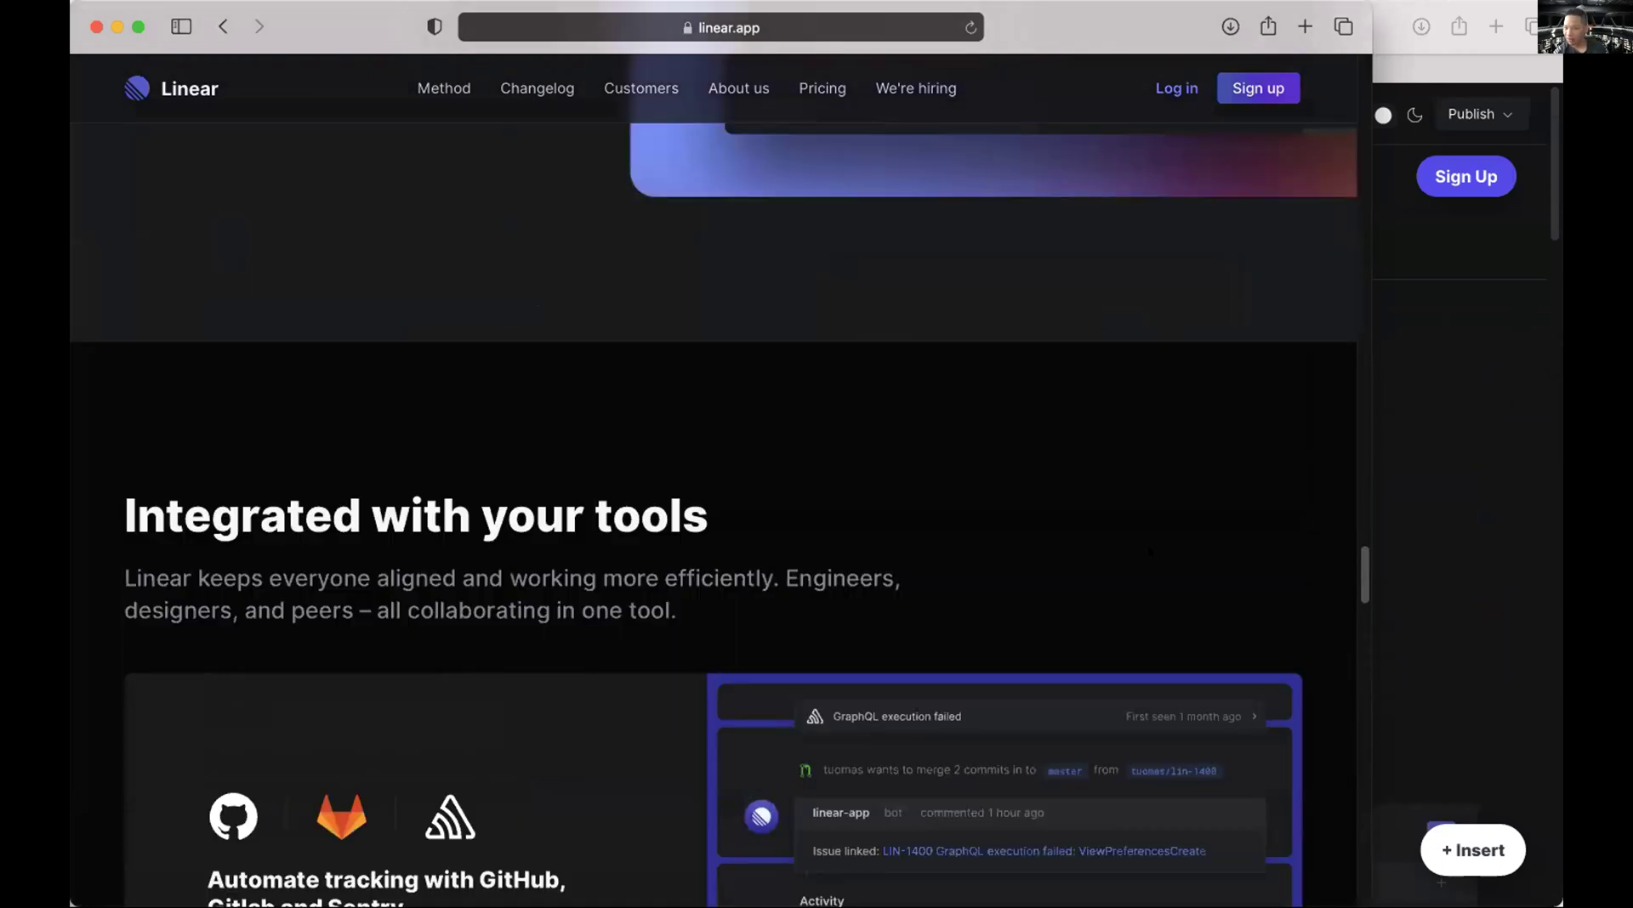
pyautogui.scroll(20, 715, 510)
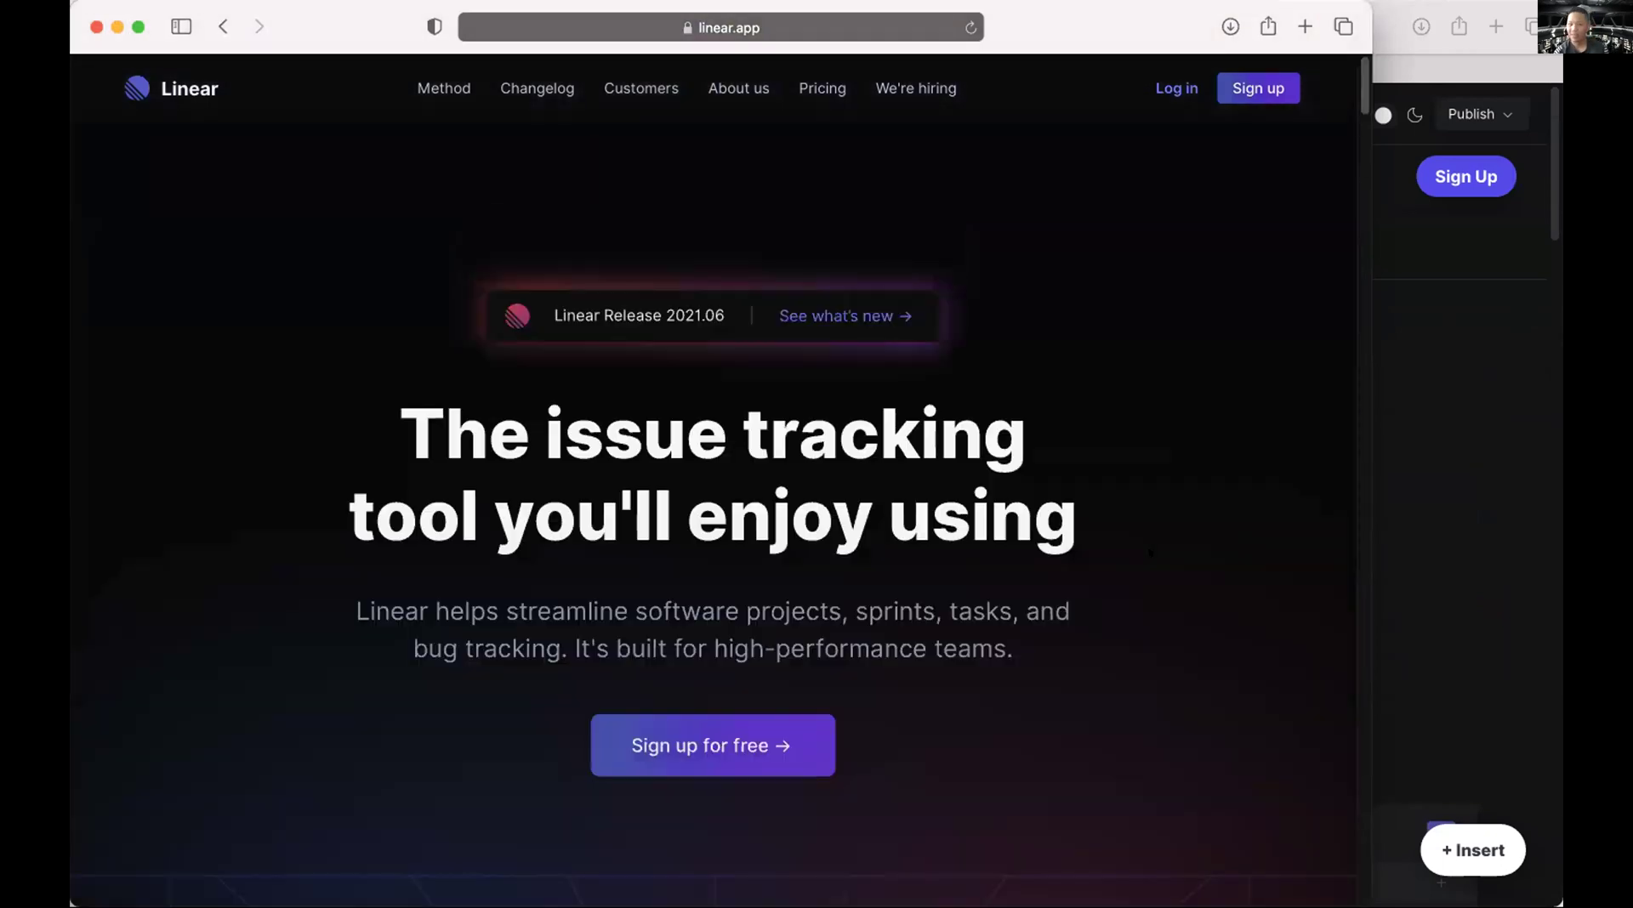
pyautogui.scroll(-20, 1118, 587)
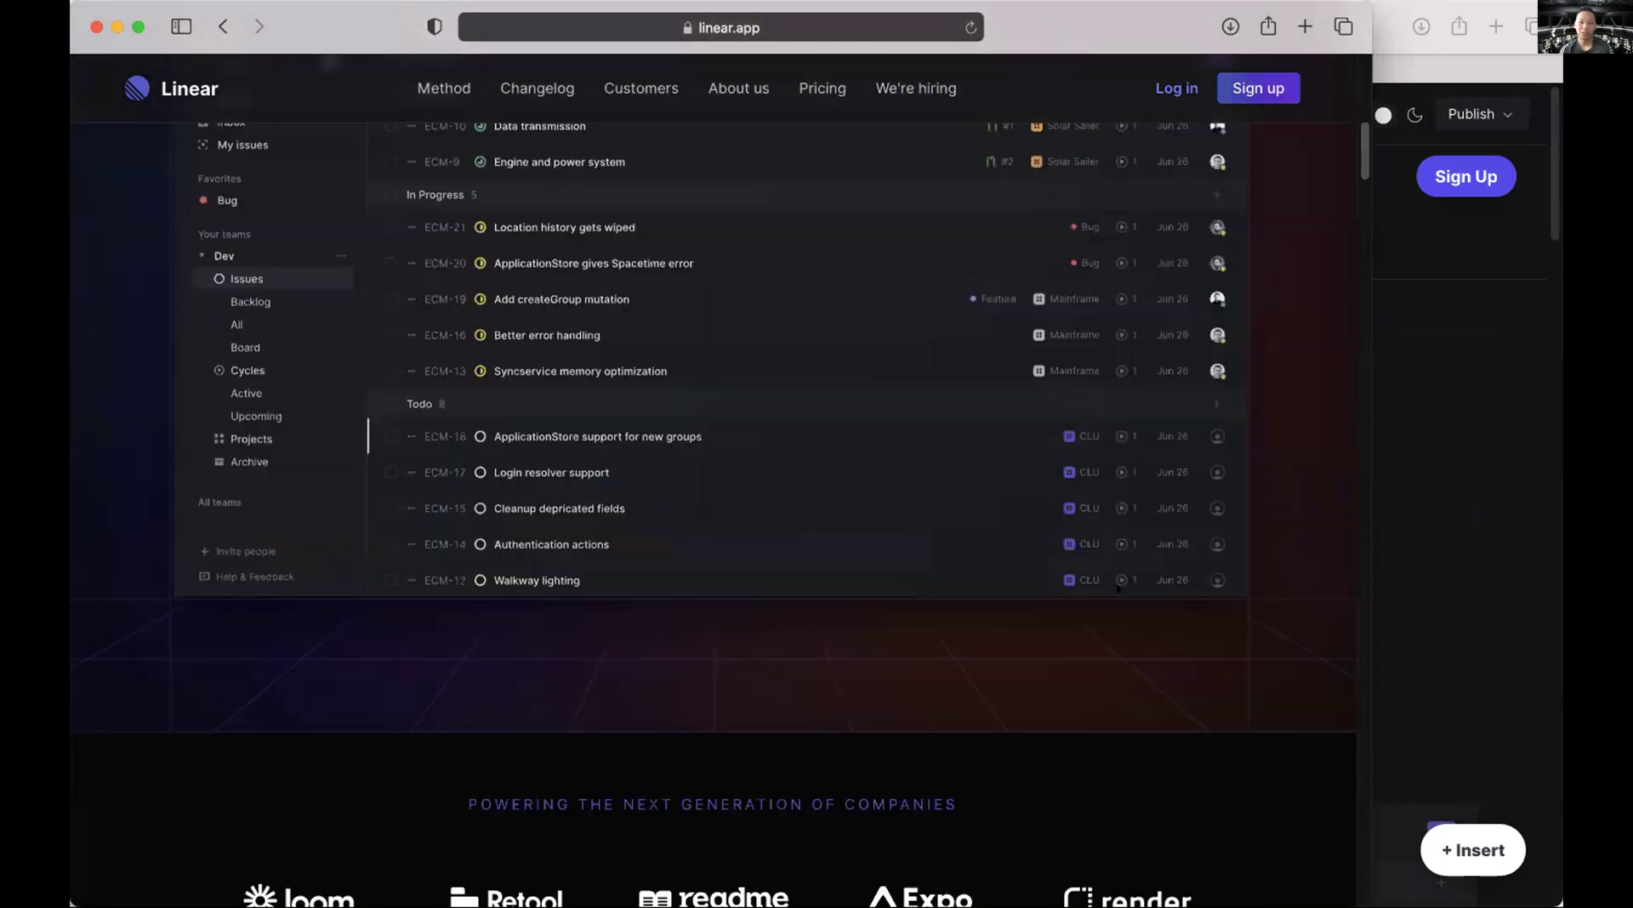
pyautogui.scroll(-15, 1117, 587)
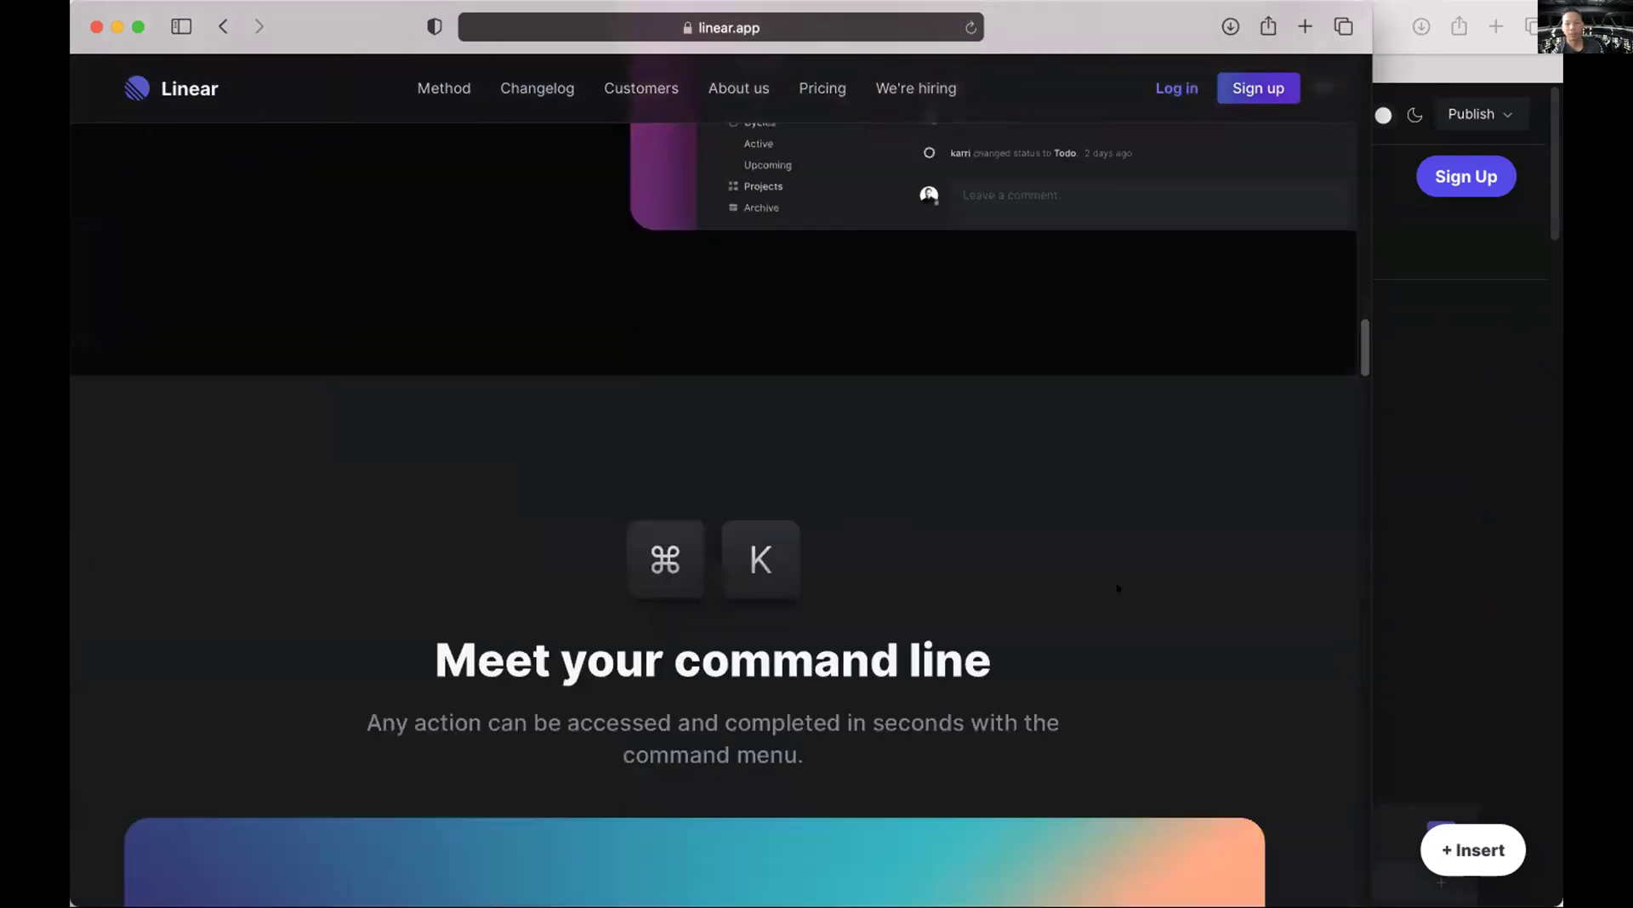
pyautogui.scroll(-15, 1118, 587)
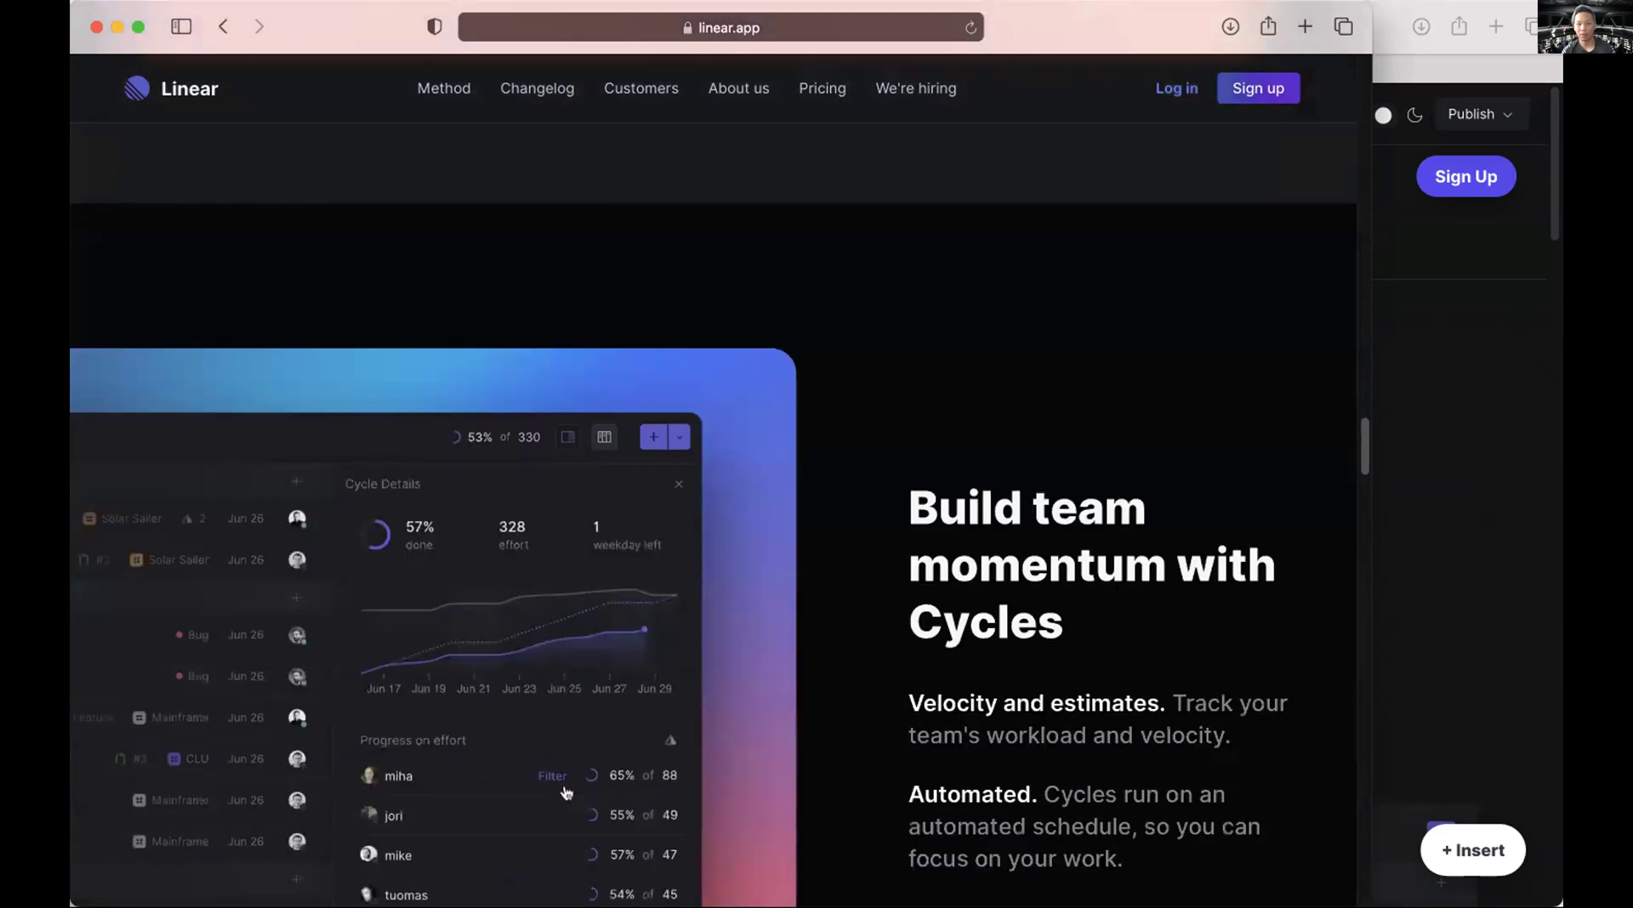
pyautogui.scroll(-15, 1118, 587)
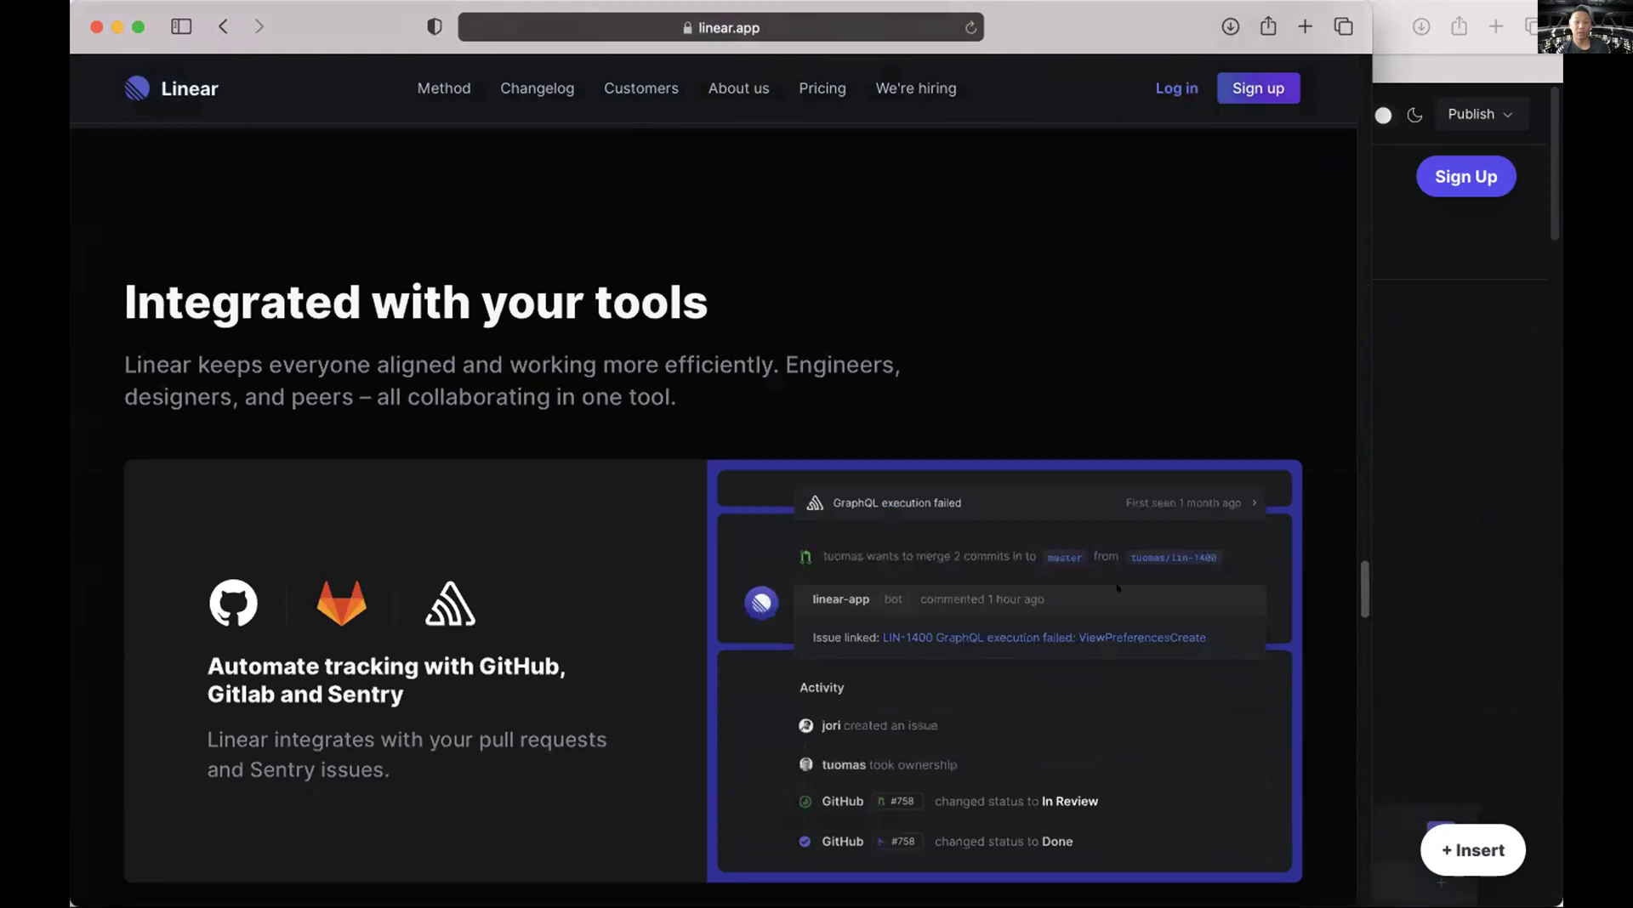
pyautogui.scroll(-20, 1117, 587)
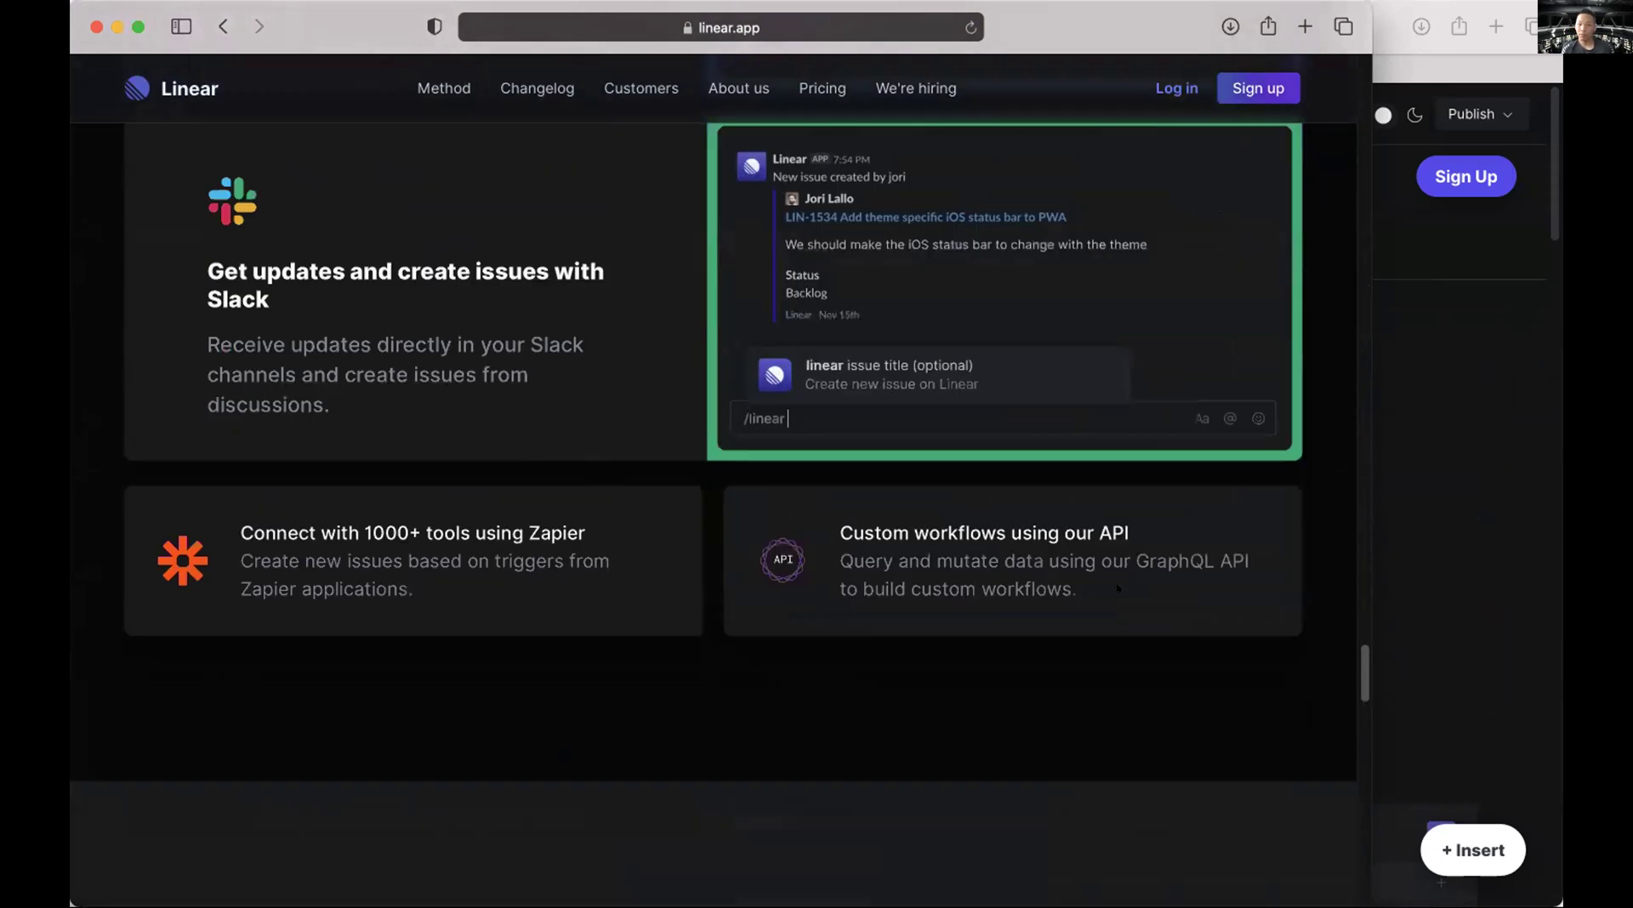
pyautogui.scroll(-6, 1117, 587)
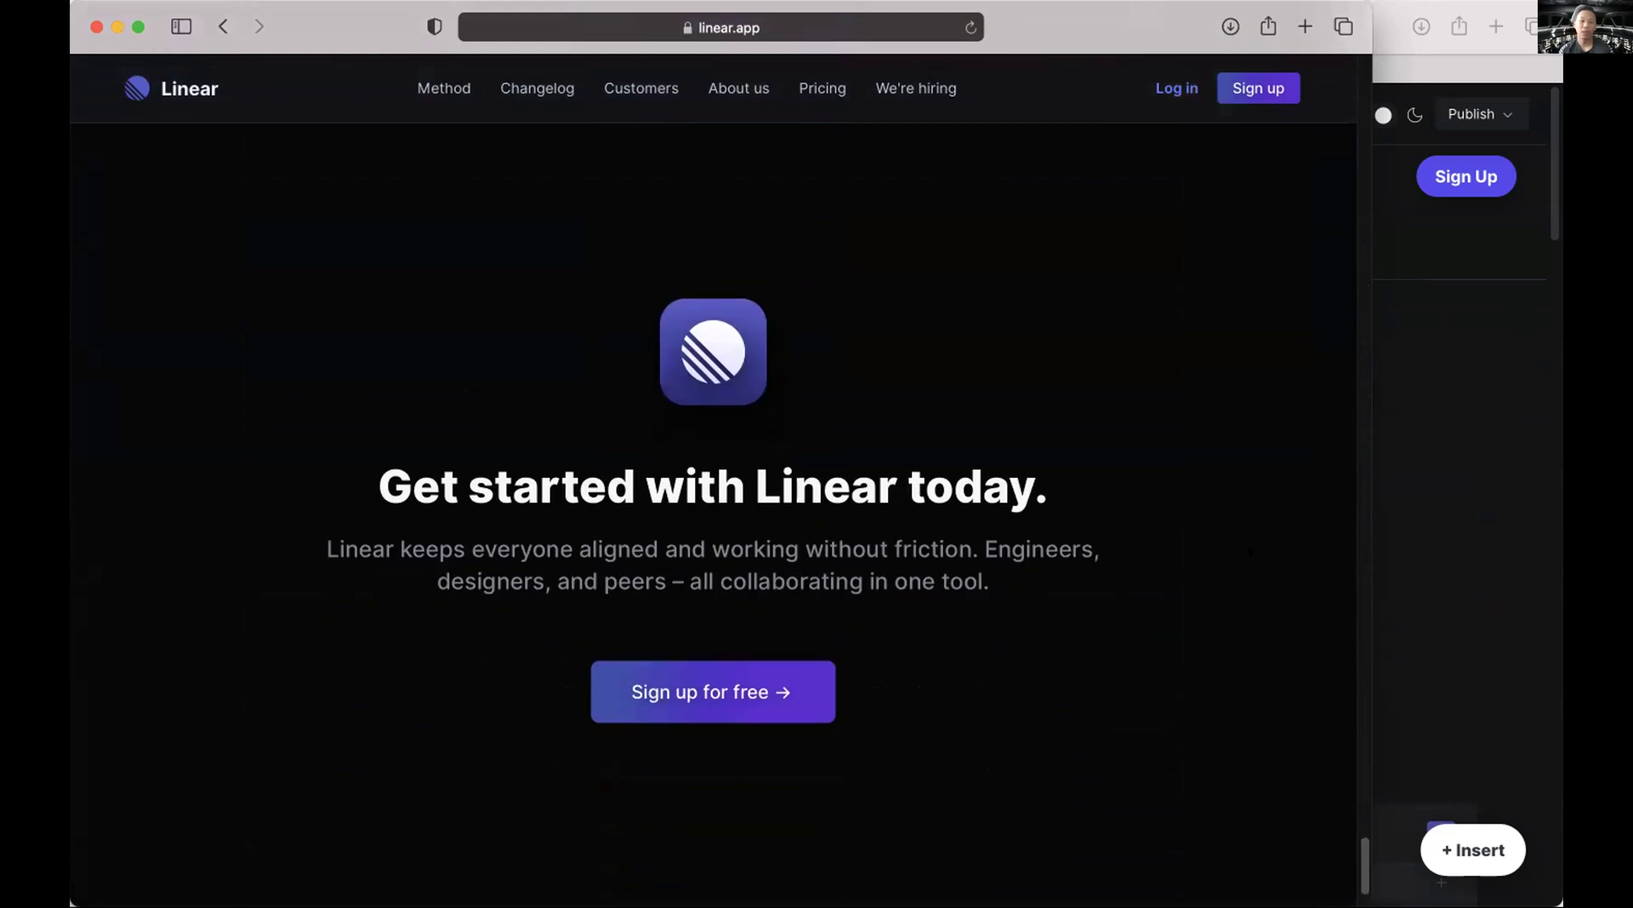
# Return to the Typedream builder, open a preview of the rebuilt page and reload it.
pyautogui.click(1432, 488)
pyautogui.scroll(-3, 1352, 541)
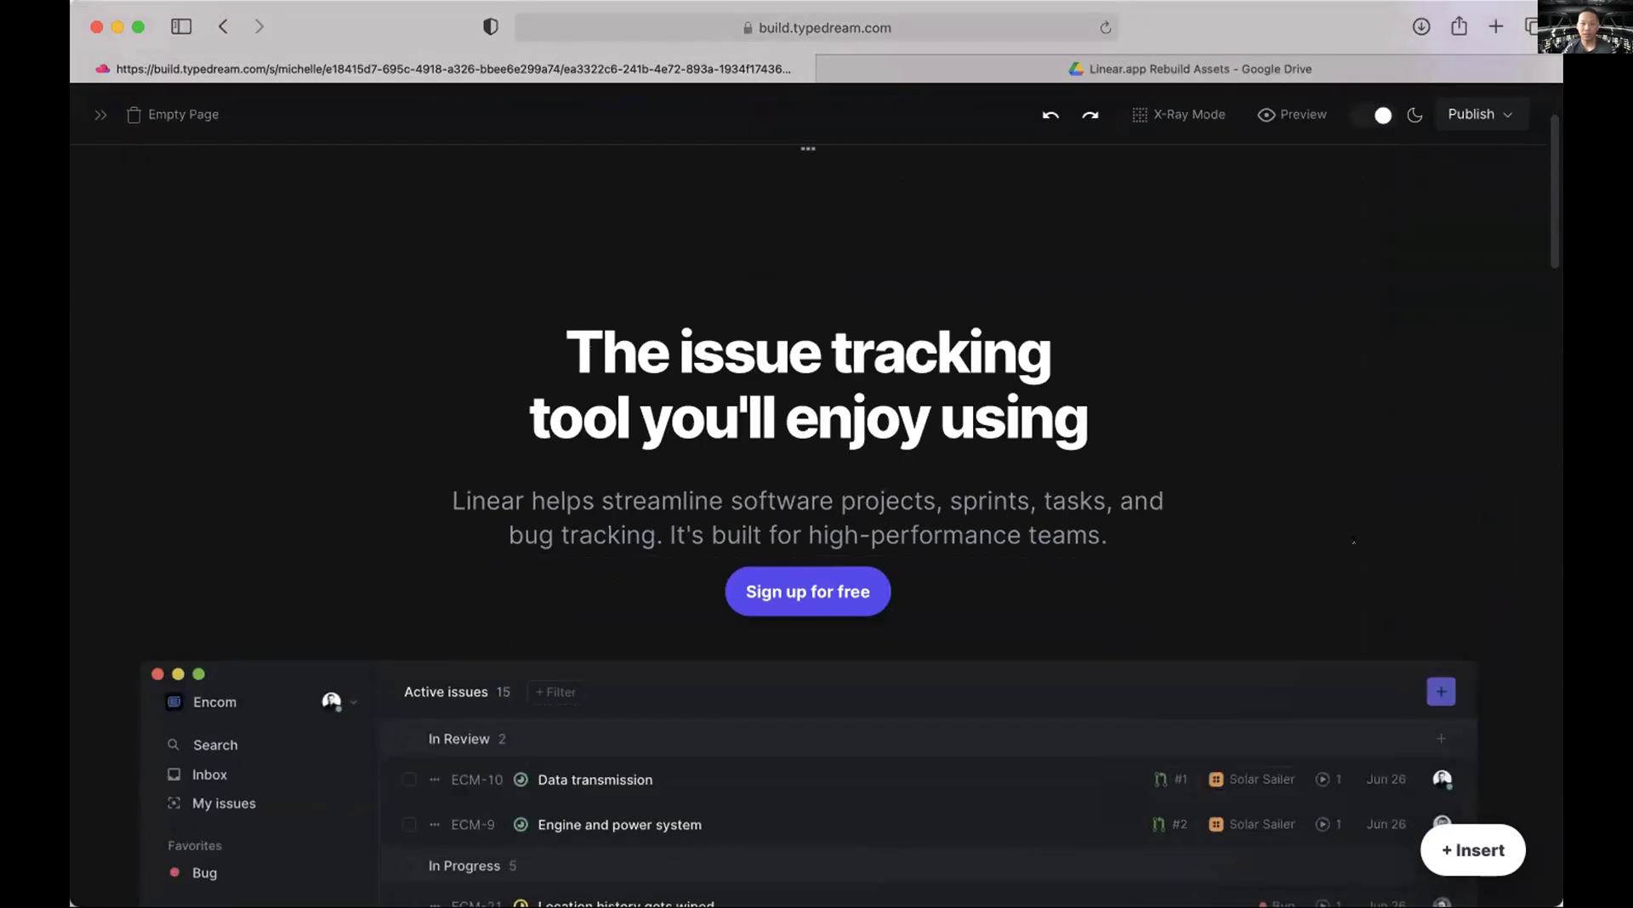
pyautogui.scroll(3, 1353, 551)
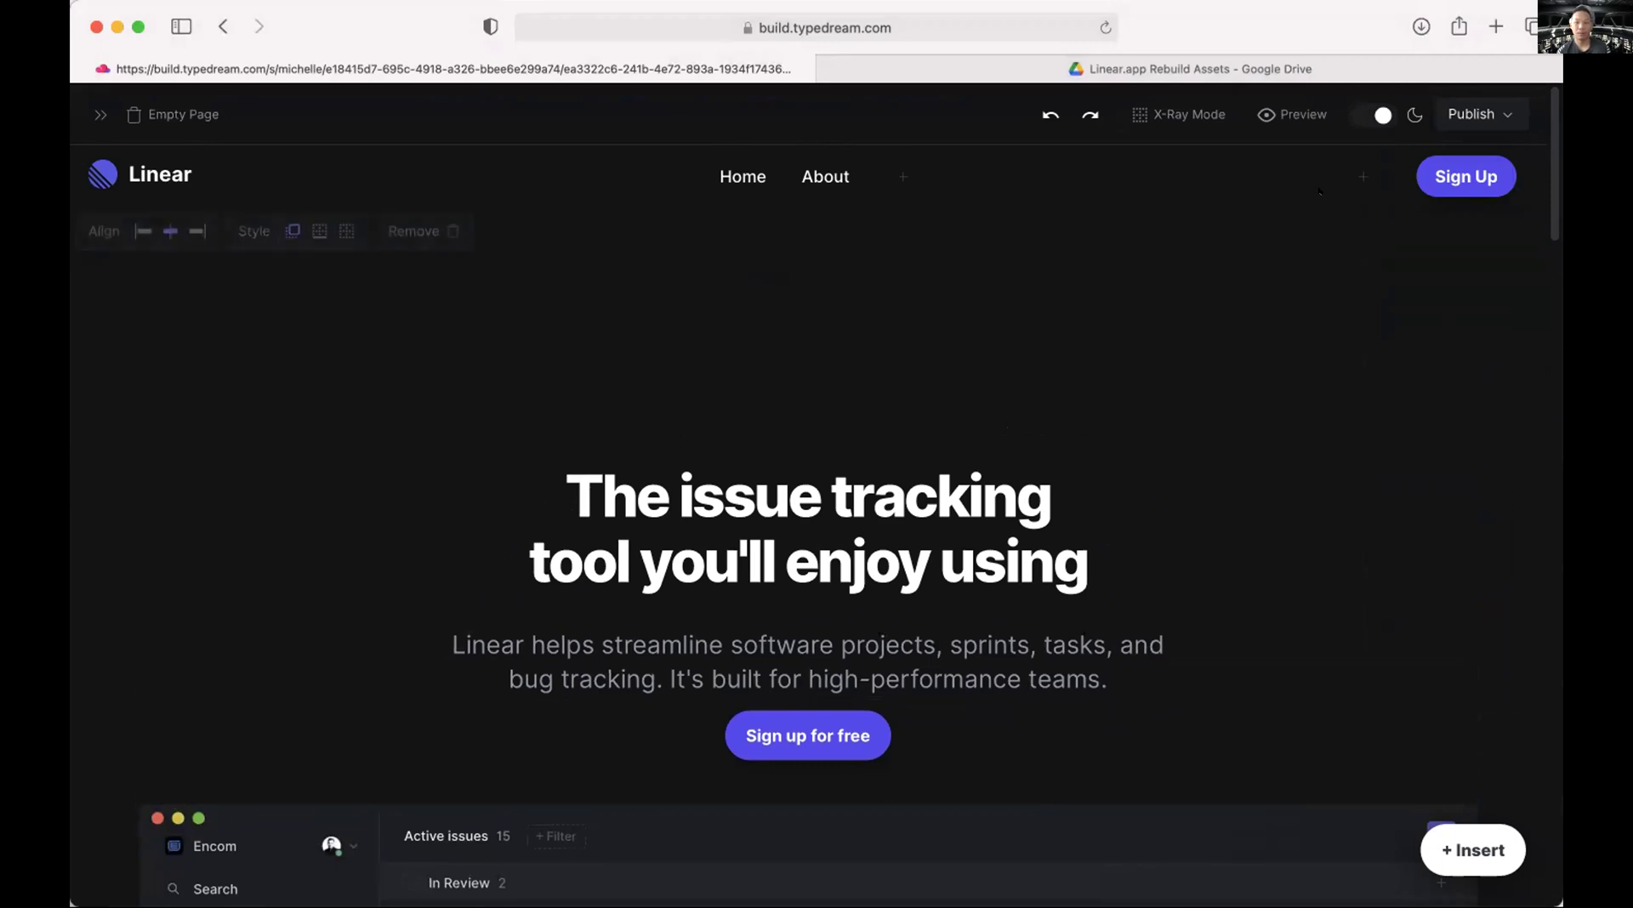
pyautogui.click(1270, 109)
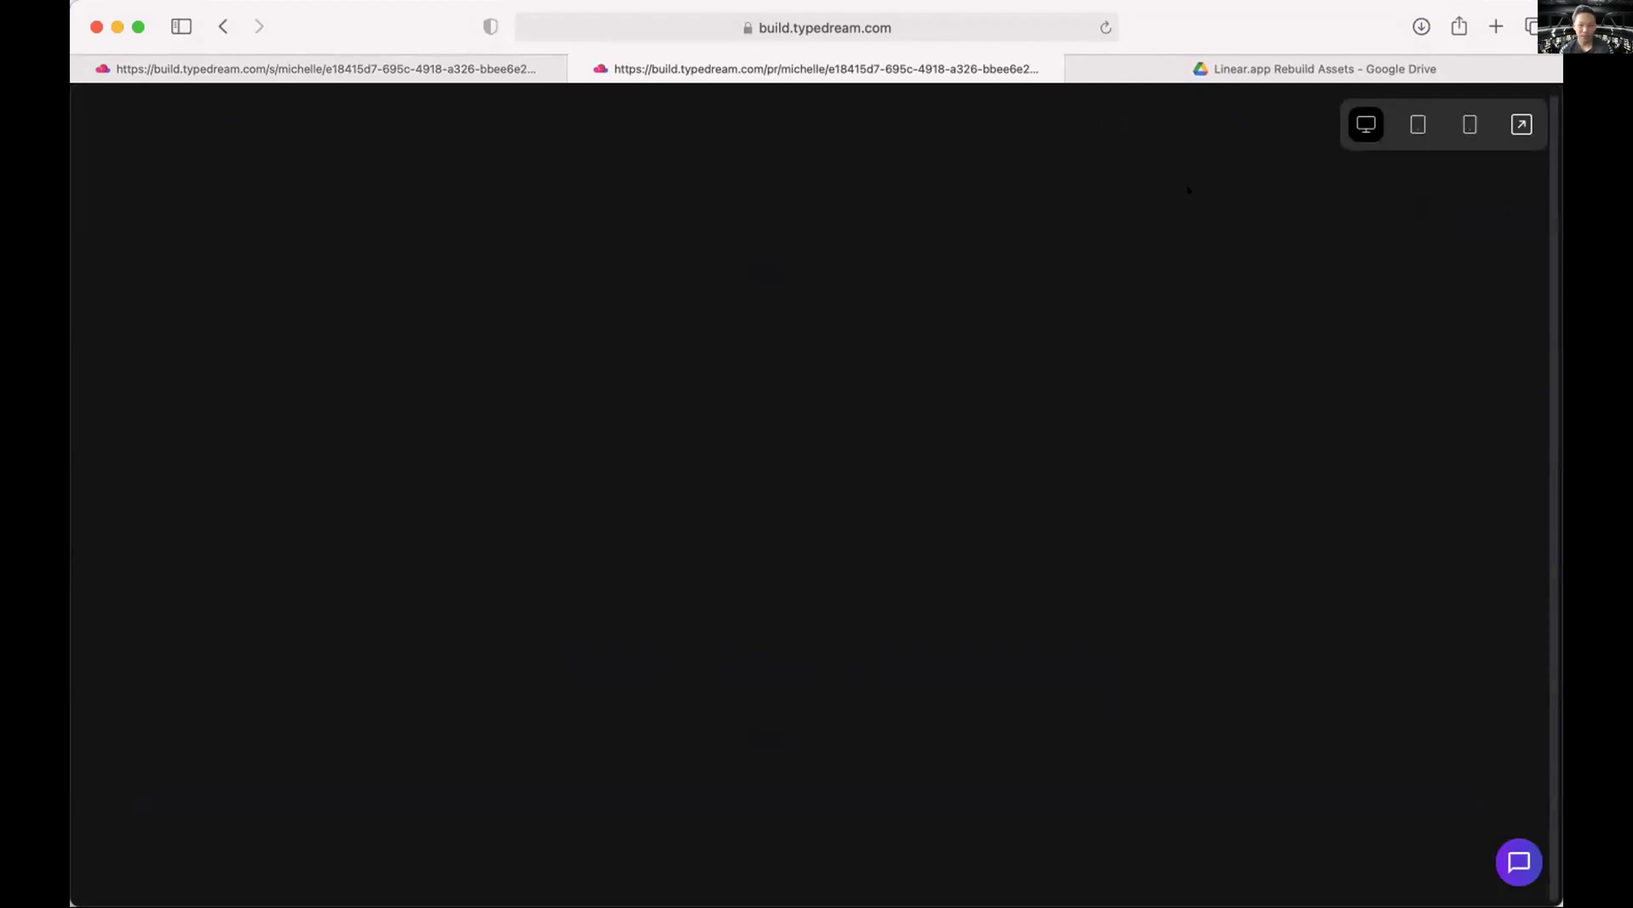
pyautogui.click(1105, 27)
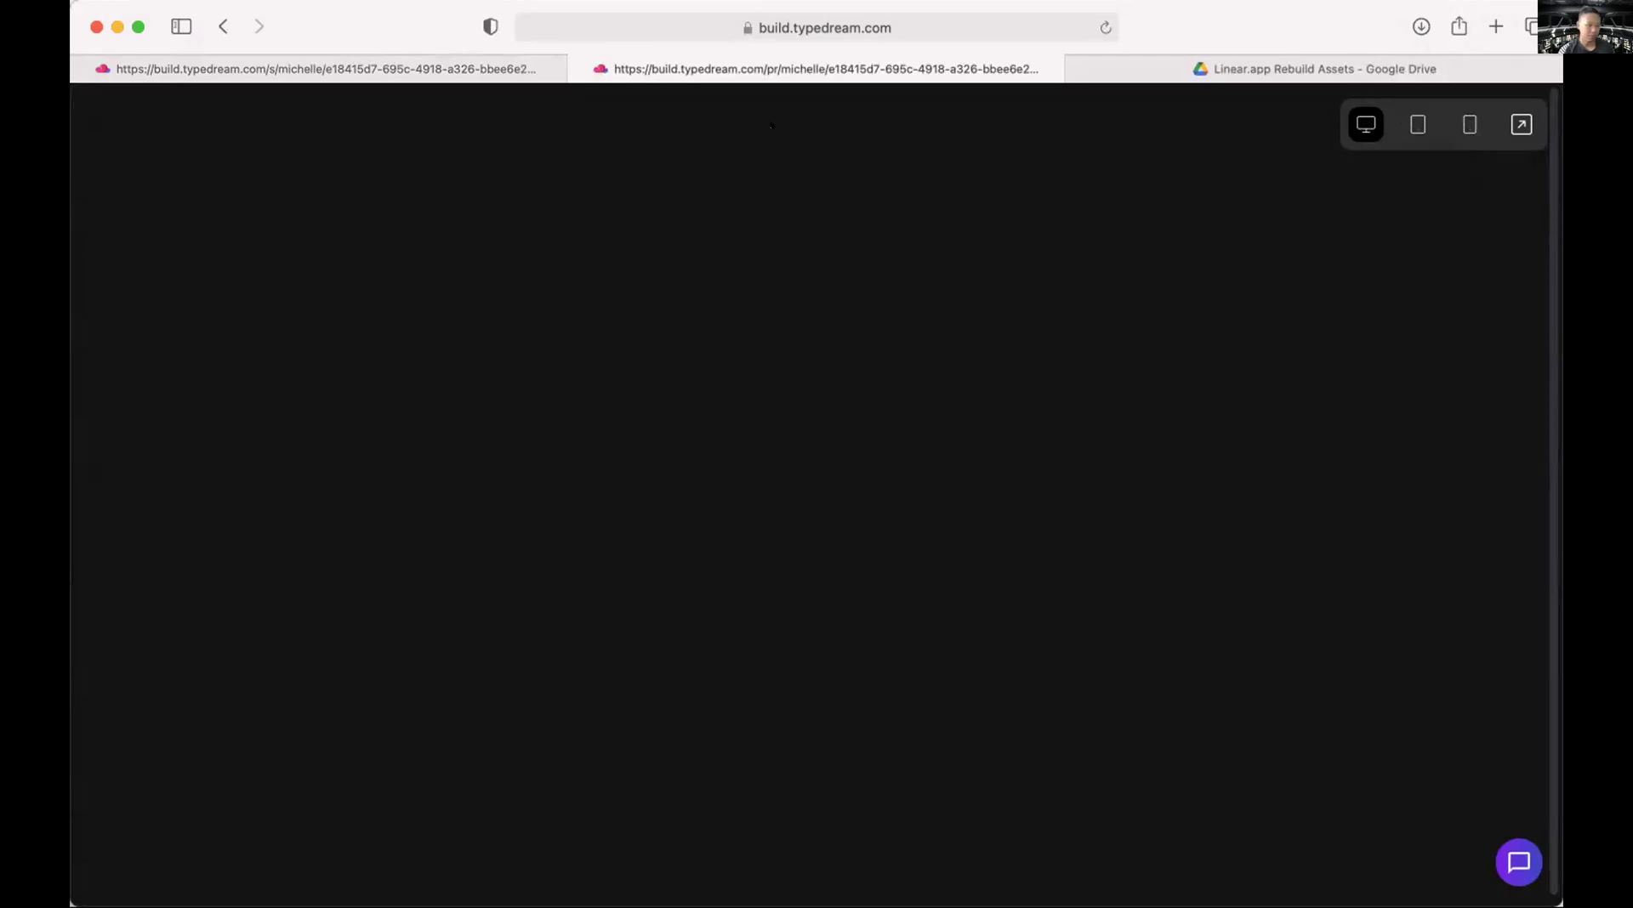
# Switch back to the page editor and look over the hero section.
pyautogui.click(509, 70)
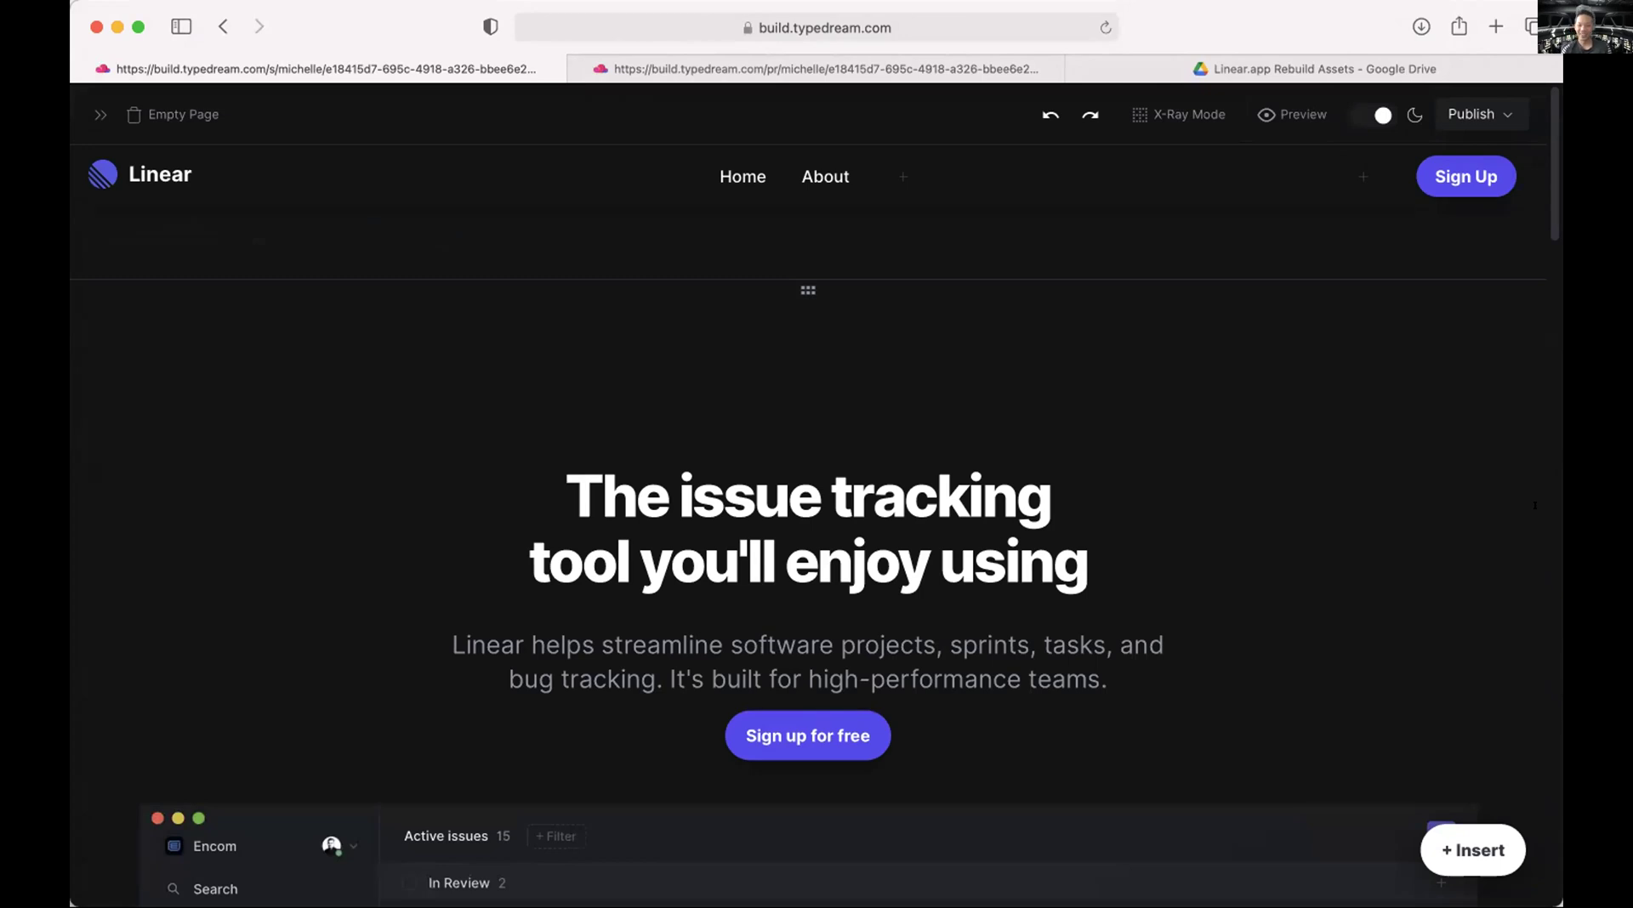
pyautogui.scroll(-5, 1535, 505)
pyautogui.scroll(-3, 1535, 506)
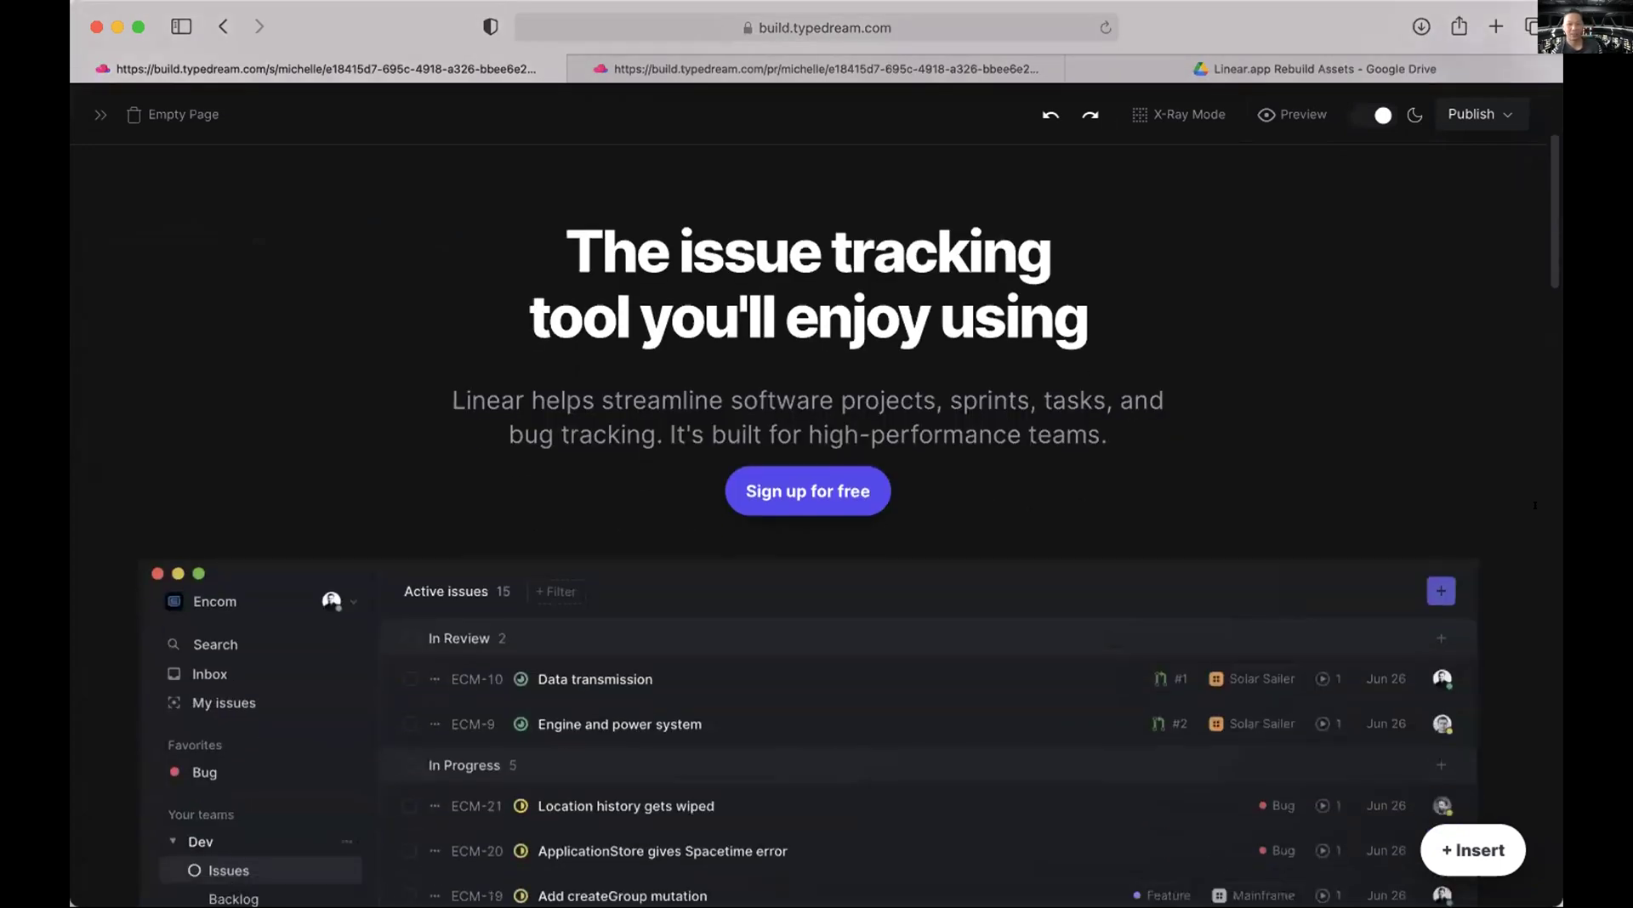
pyautogui.scroll(3, 1536, 506)
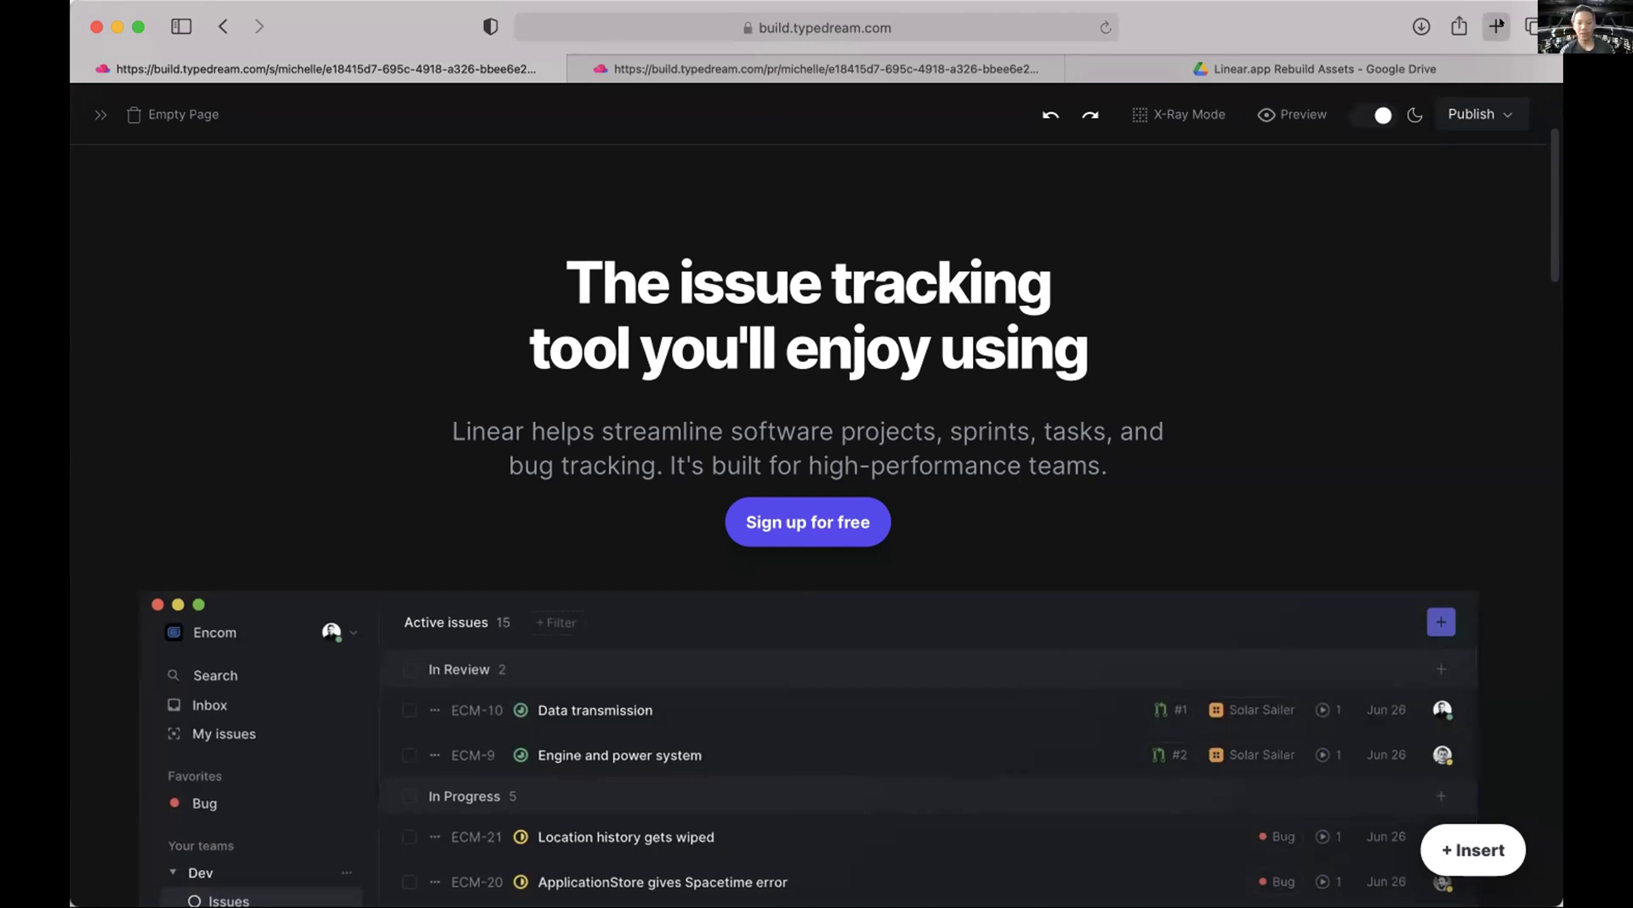
# Open the Typedream documentation at typedream.com/docs in a new browser tab.
pyautogui.click(1496, 26)
pyautogui.write('tye')
pyautogui.press('BackSpace')
pyautogui.press('BackSpace')
pyautogui.press('BackSpace')
pyautogui.write('typed')
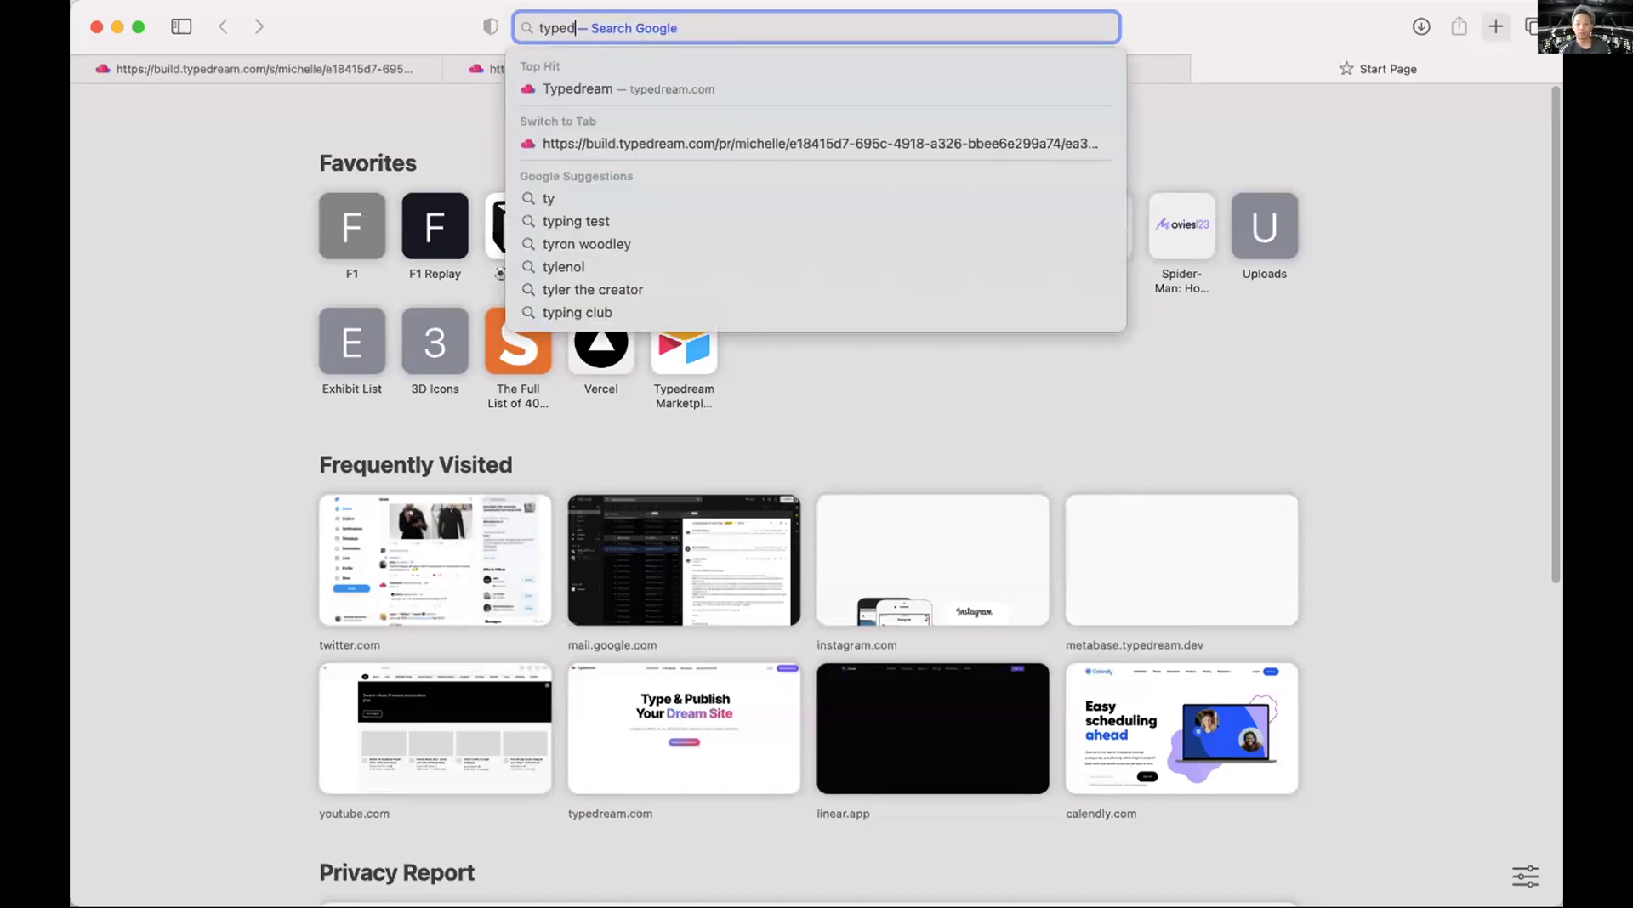
pyautogui.write('ream.com/docs')
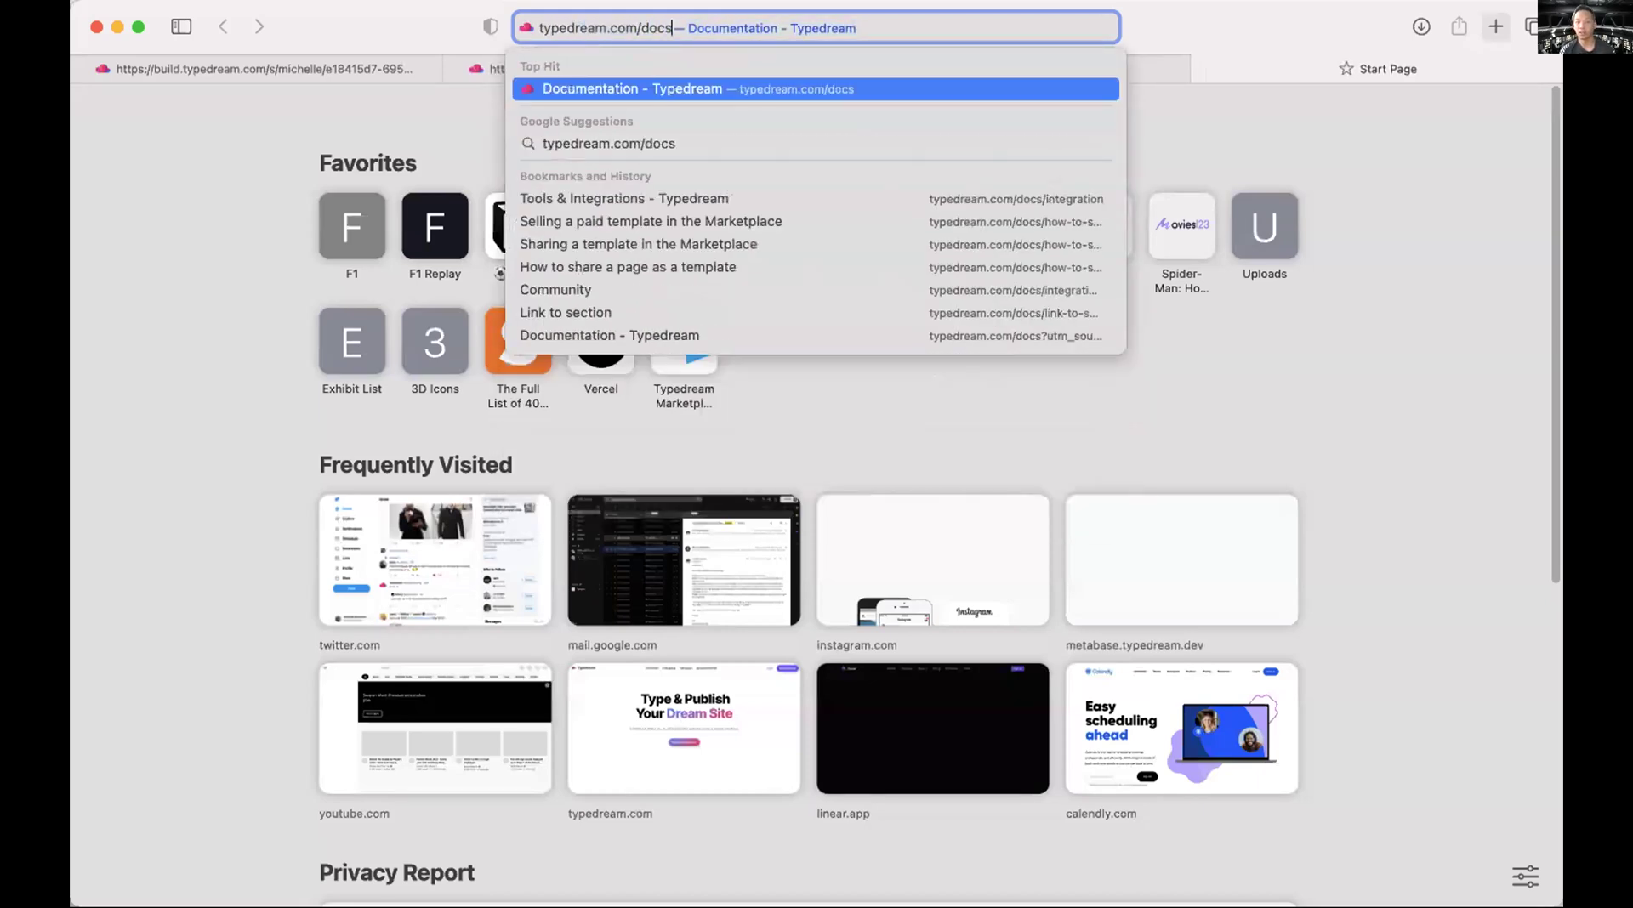
pyautogui.press('Return')
# Search the documentation page for "font" and open the "How to add custom fonts" guide.
pyautogui.scroll(-5, 1434, 355)
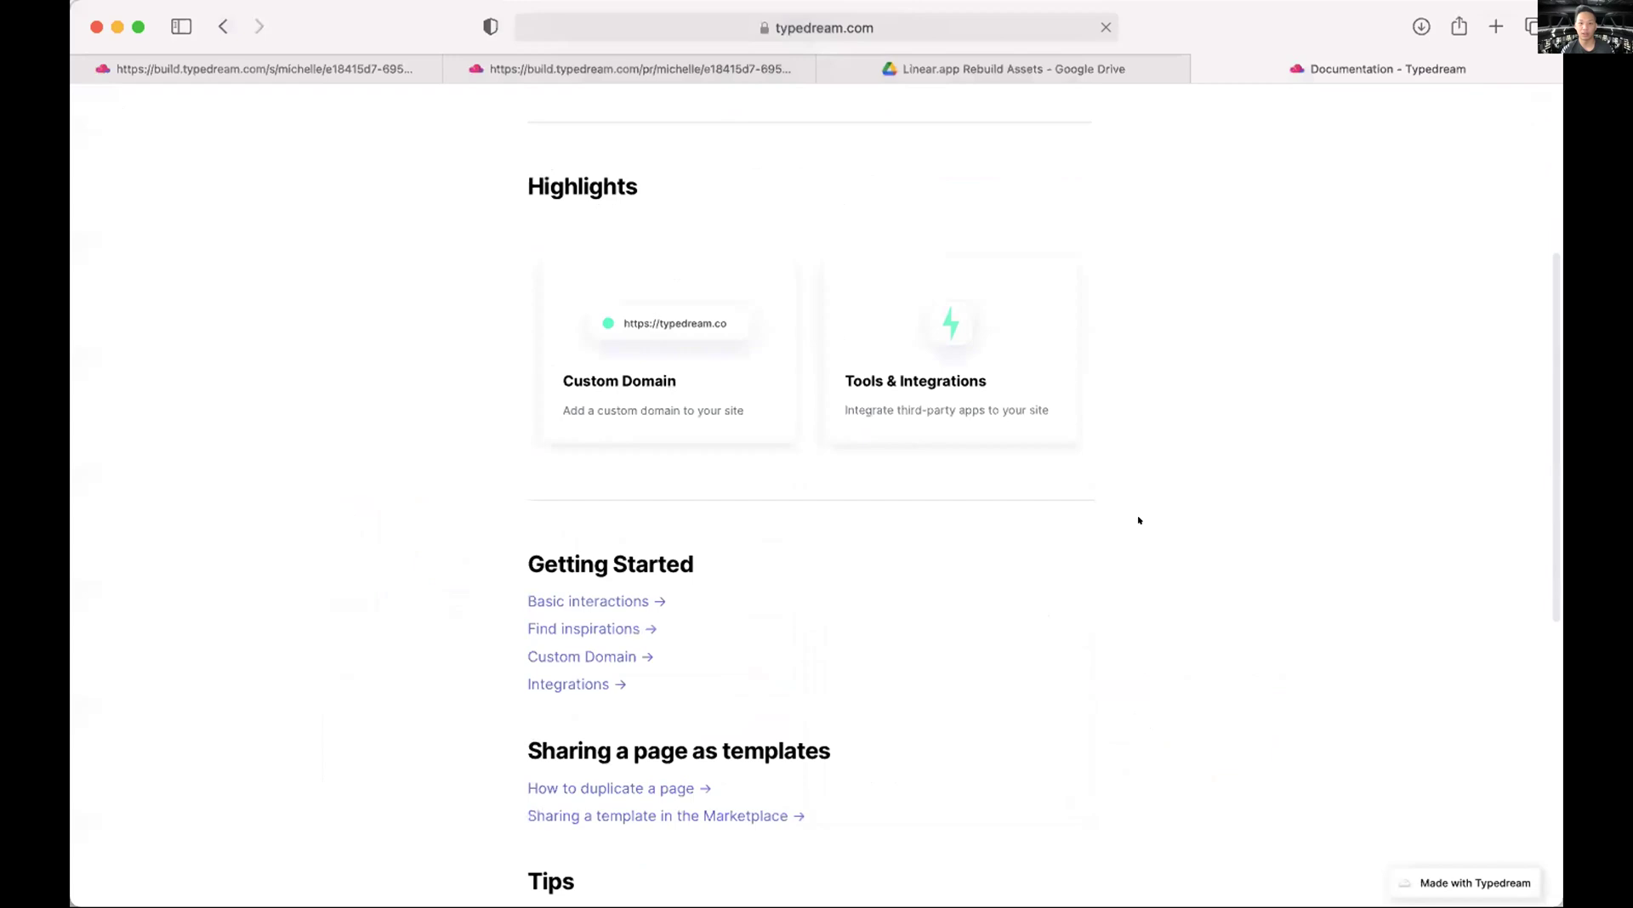
pyautogui.scroll(-4, 626, 647)
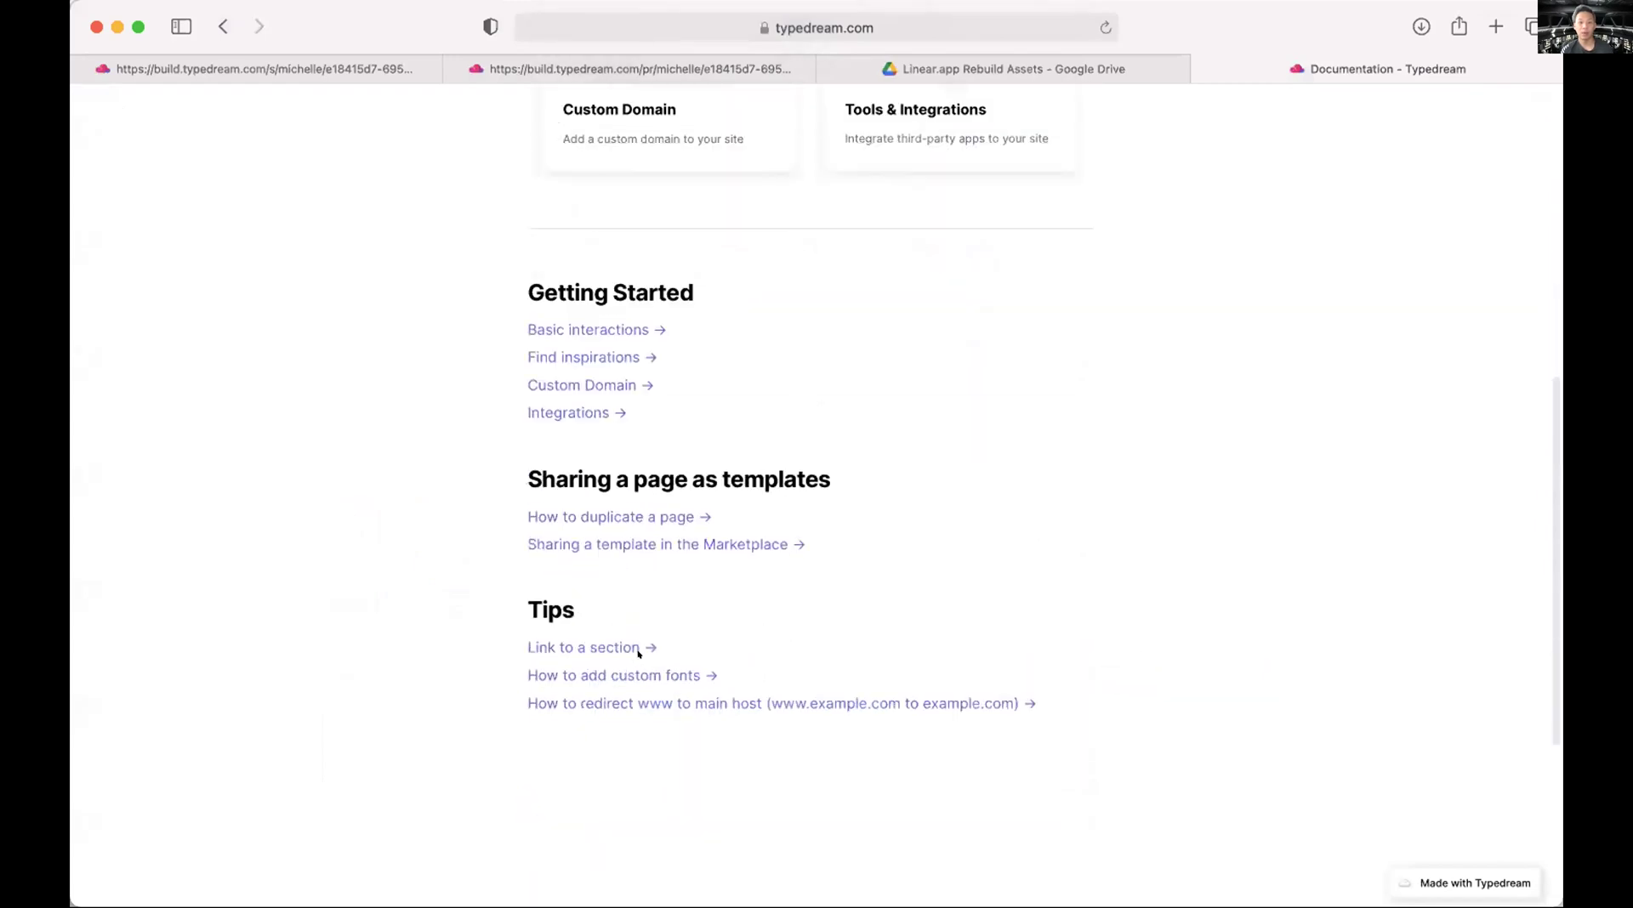
pyautogui.press('super+f')
pyautogui.write('font')
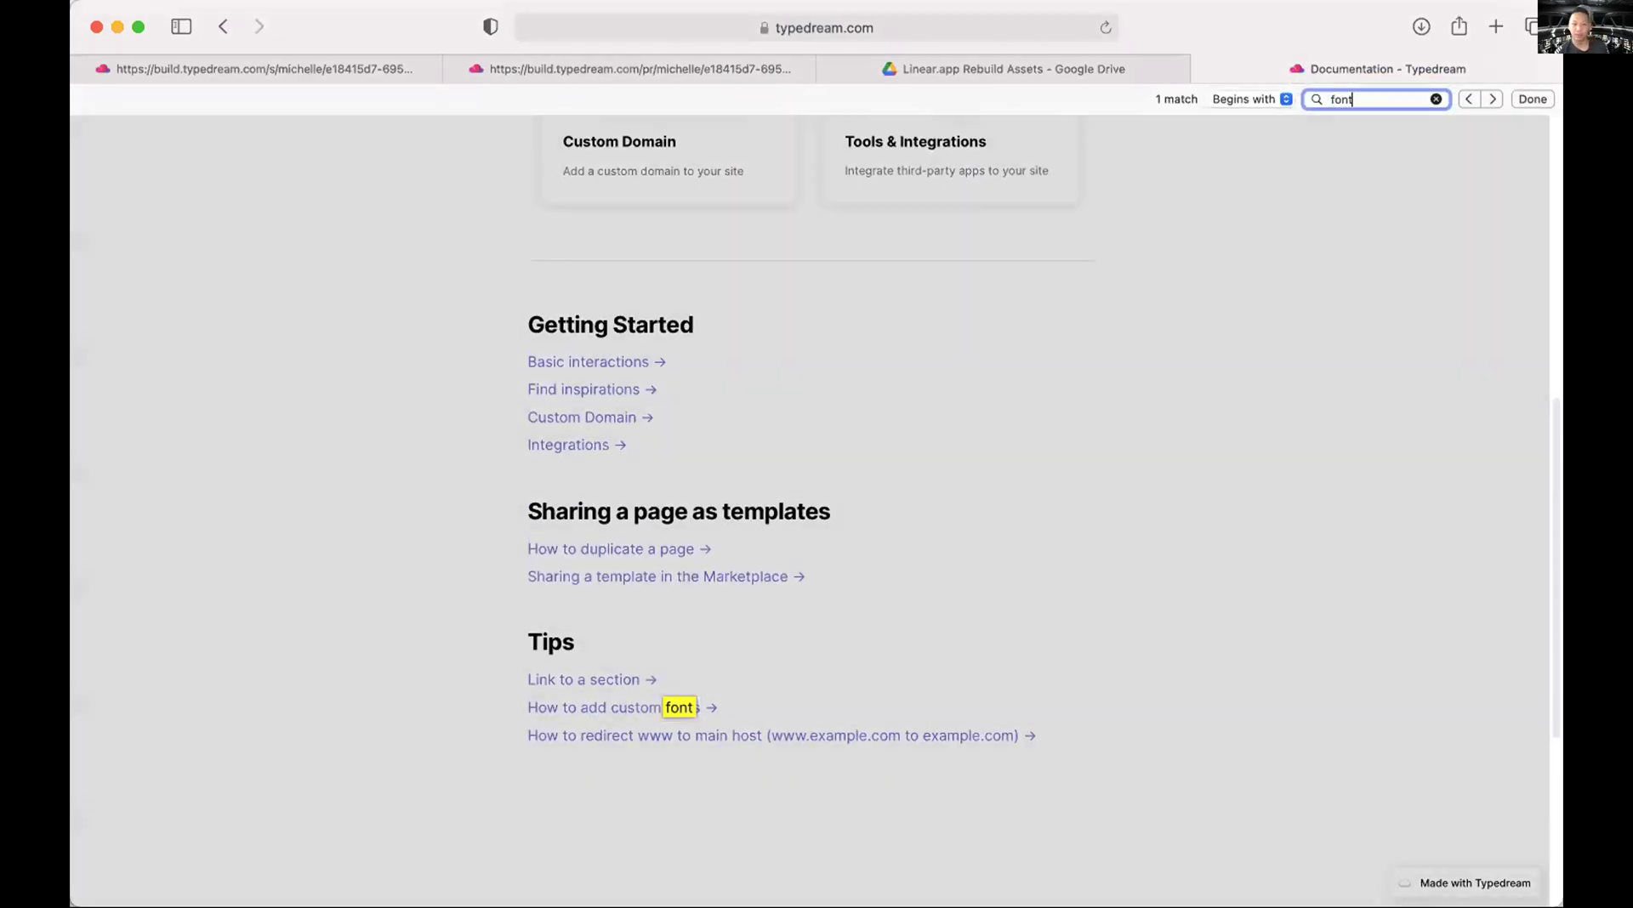
pyautogui.click(612, 707)
# Read the guide's Google Fonts and Code Injection steps, check its web address and return to the page preview.
pyautogui.scroll(-2, 869, 619)
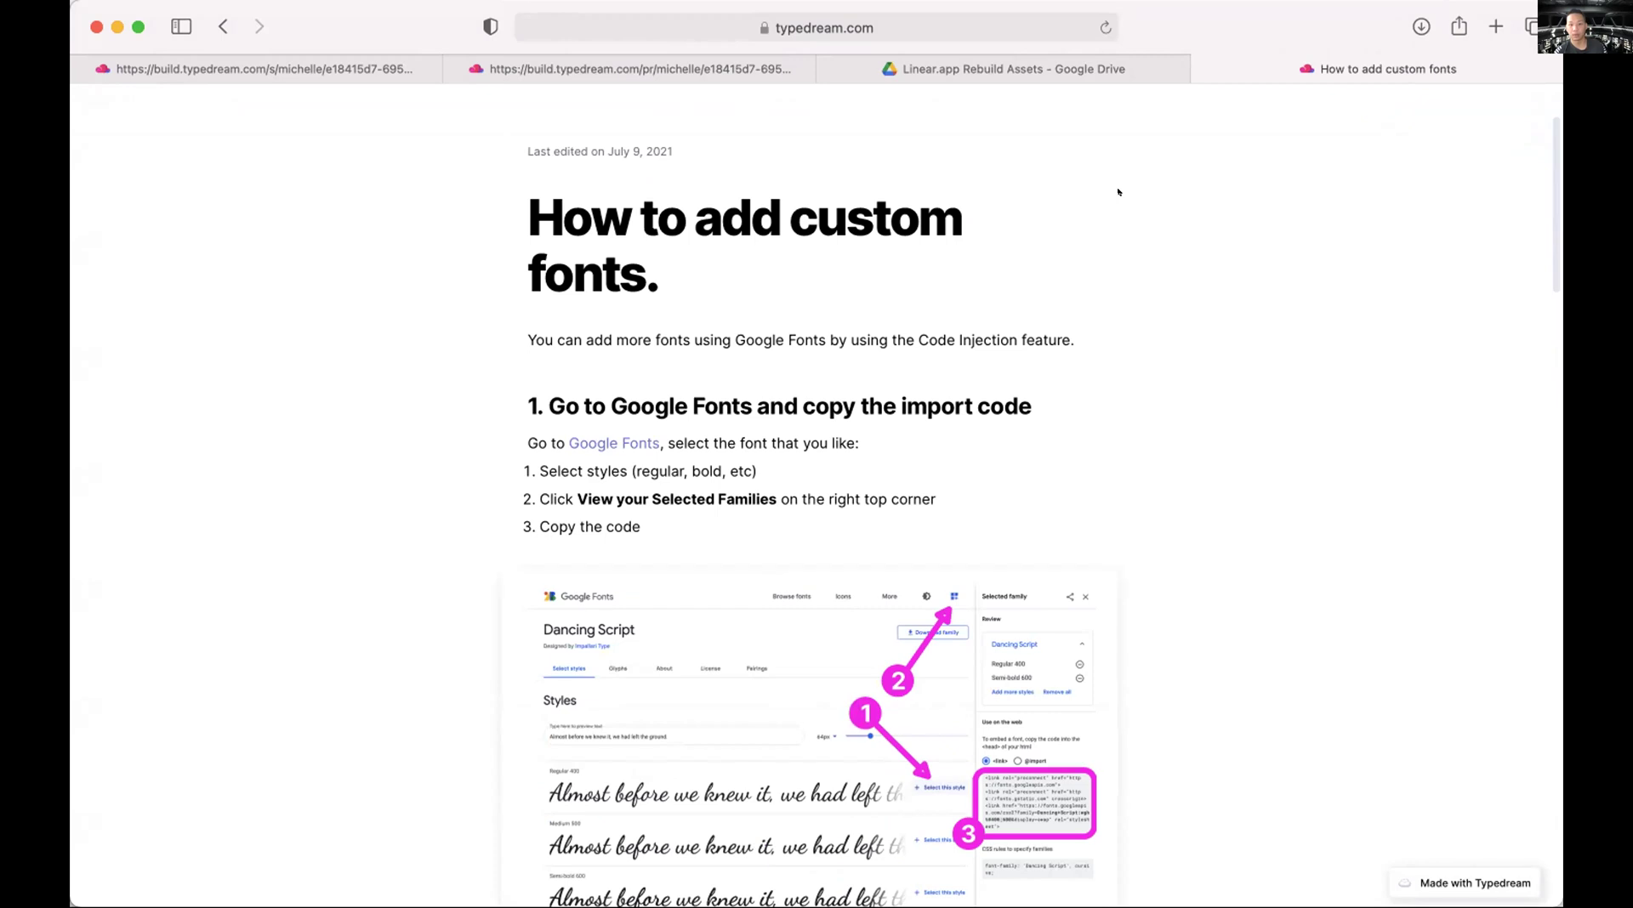
pyautogui.scroll(-10, 1088, 390)
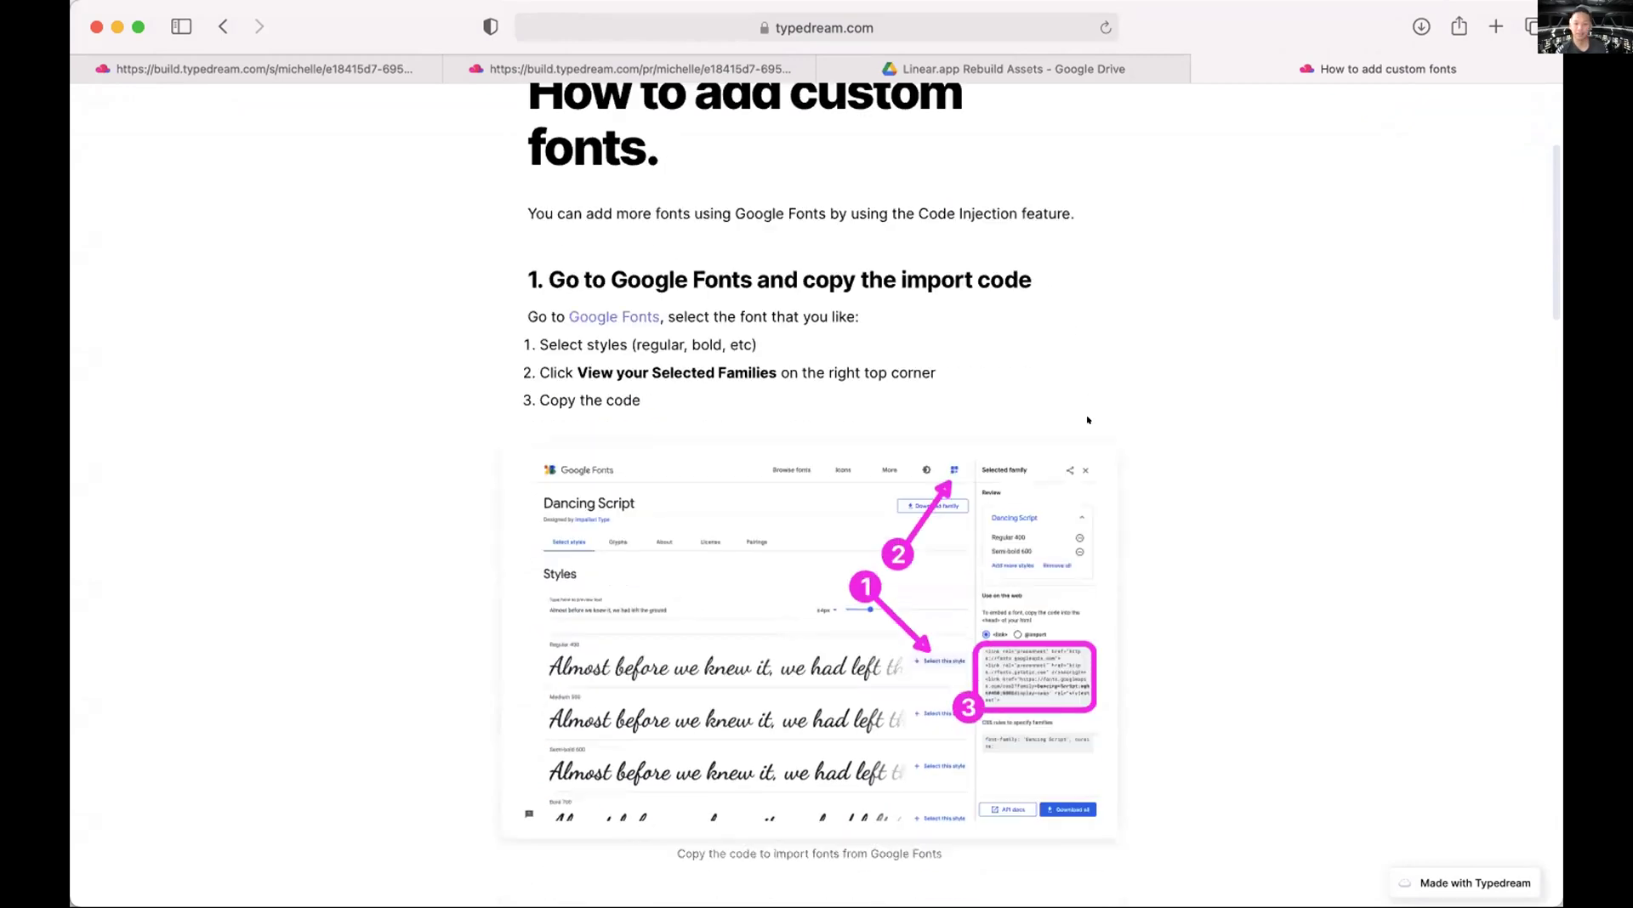
pyautogui.scroll(-3, 1101, 434)
pyautogui.moveTo(742, 379); pyautogui.dragTo(891, 384)
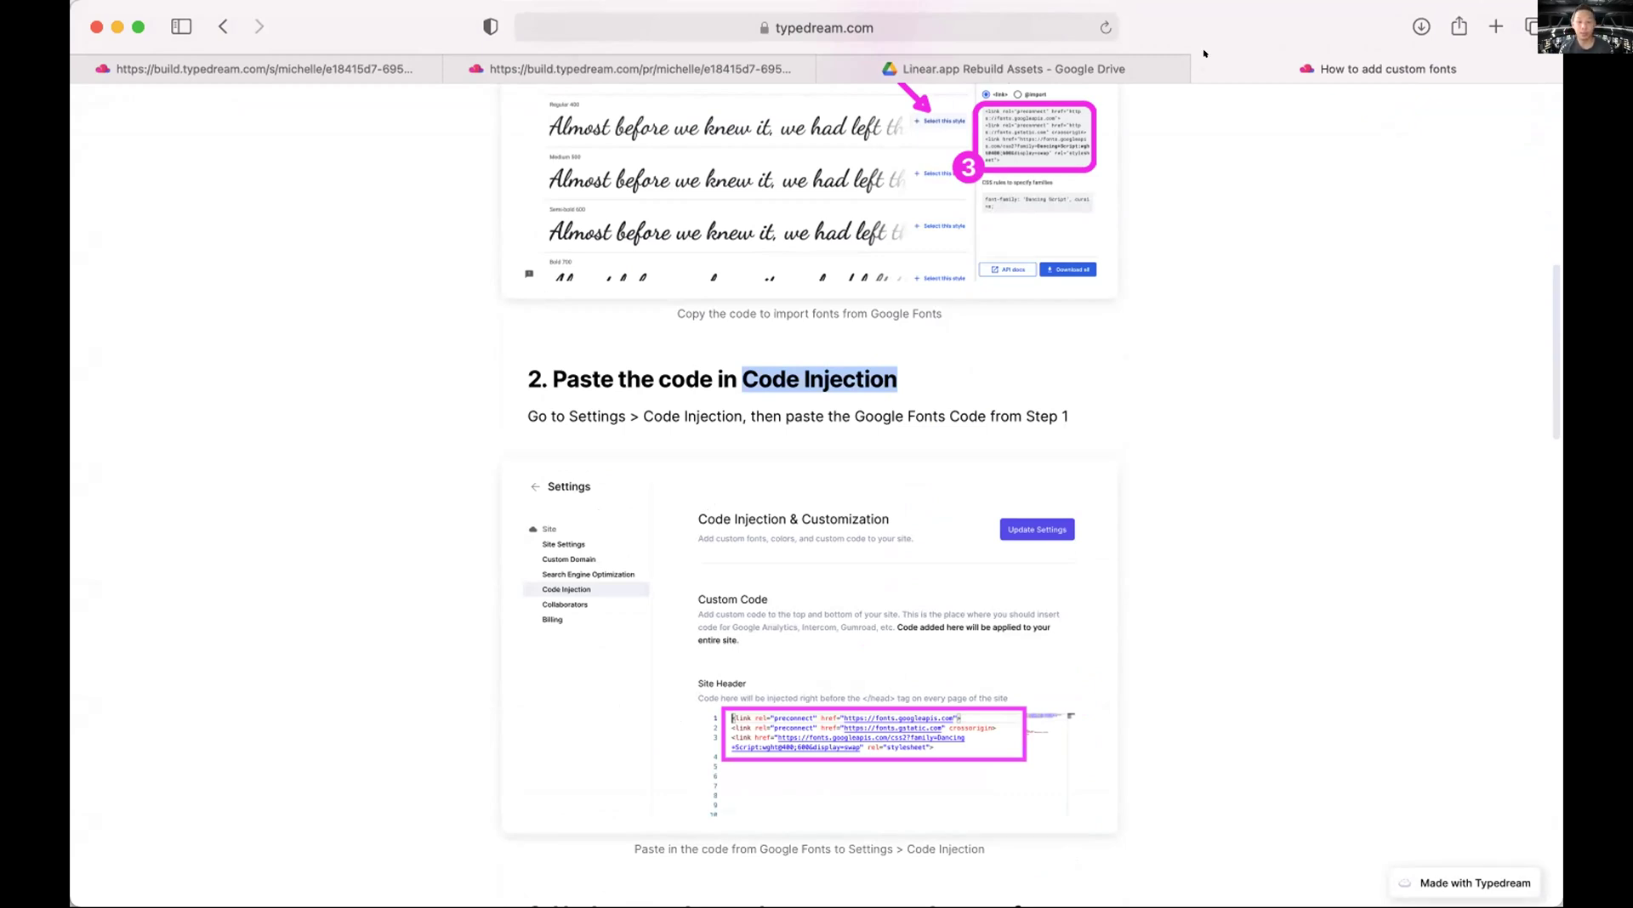
pyautogui.click(787, 21)
pyautogui.click(1236, 182)
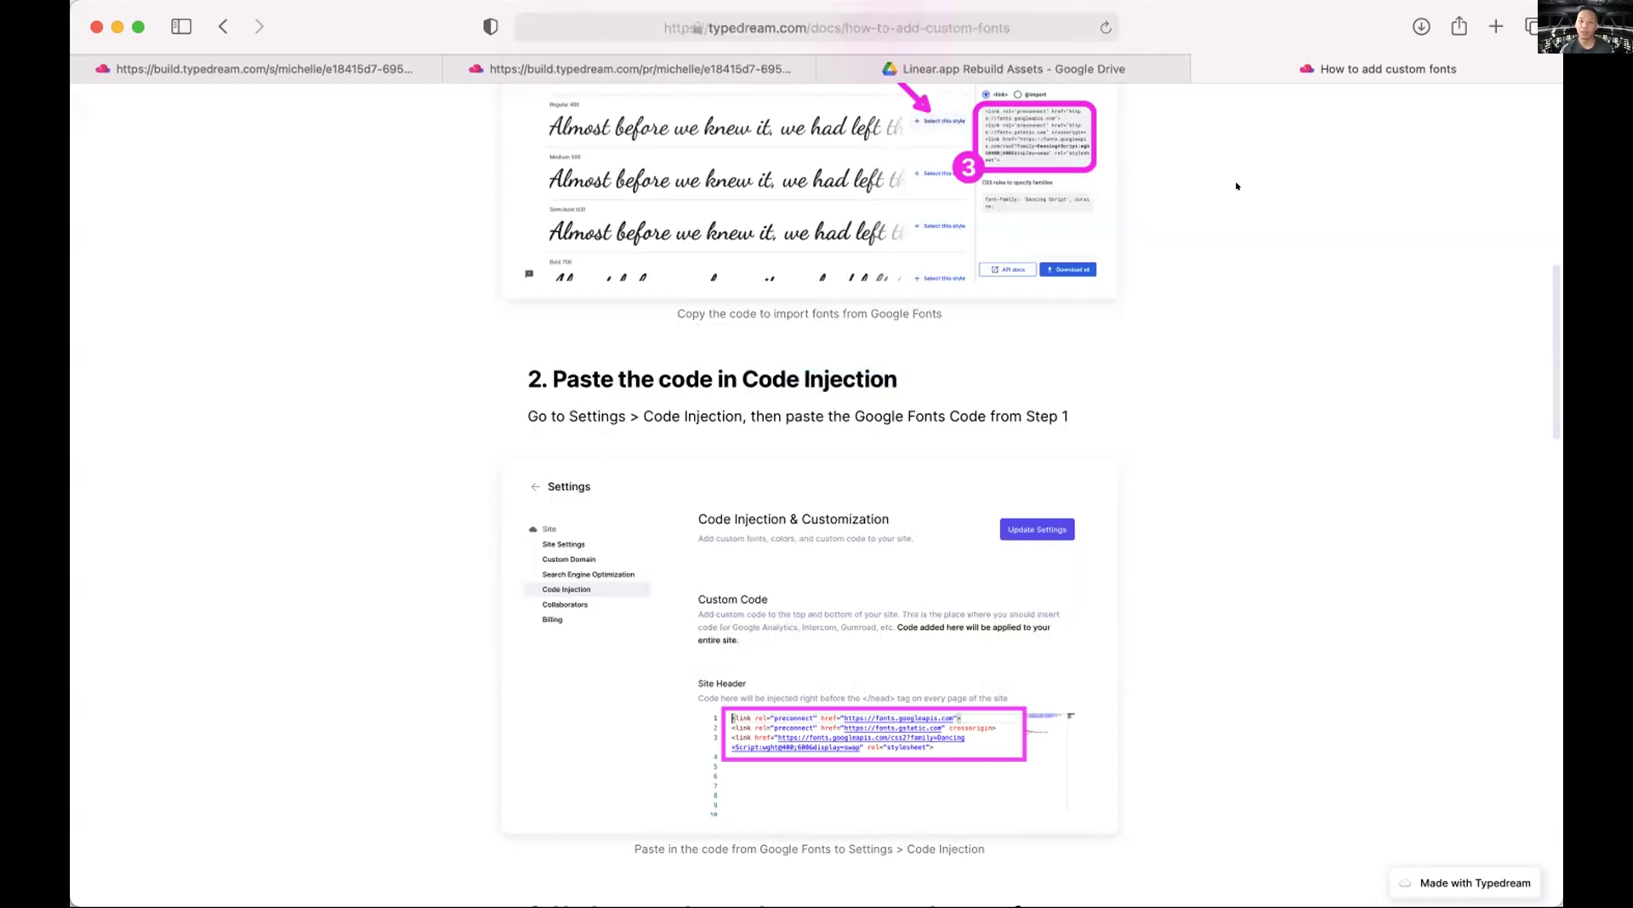
pyautogui.click(704, 69)
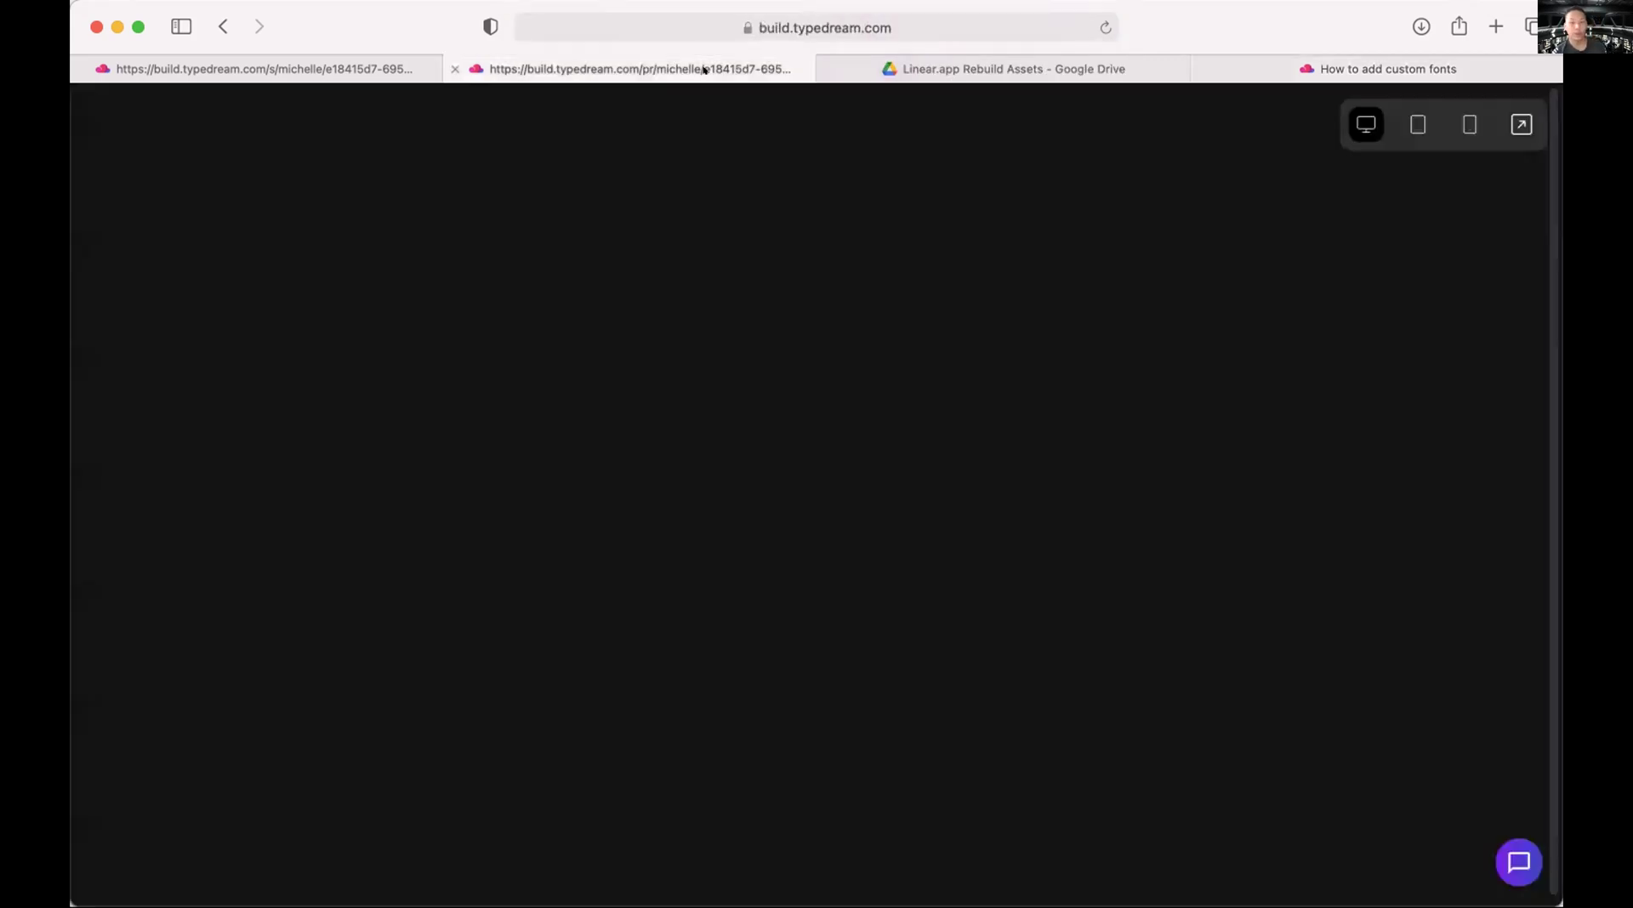
# Return to the page editor and add an empty text block below the "Sign up for free" button in the closing Get started section.
pyautogui.click(404, 71)
pyautogui.scroll(-15, 744, 427)
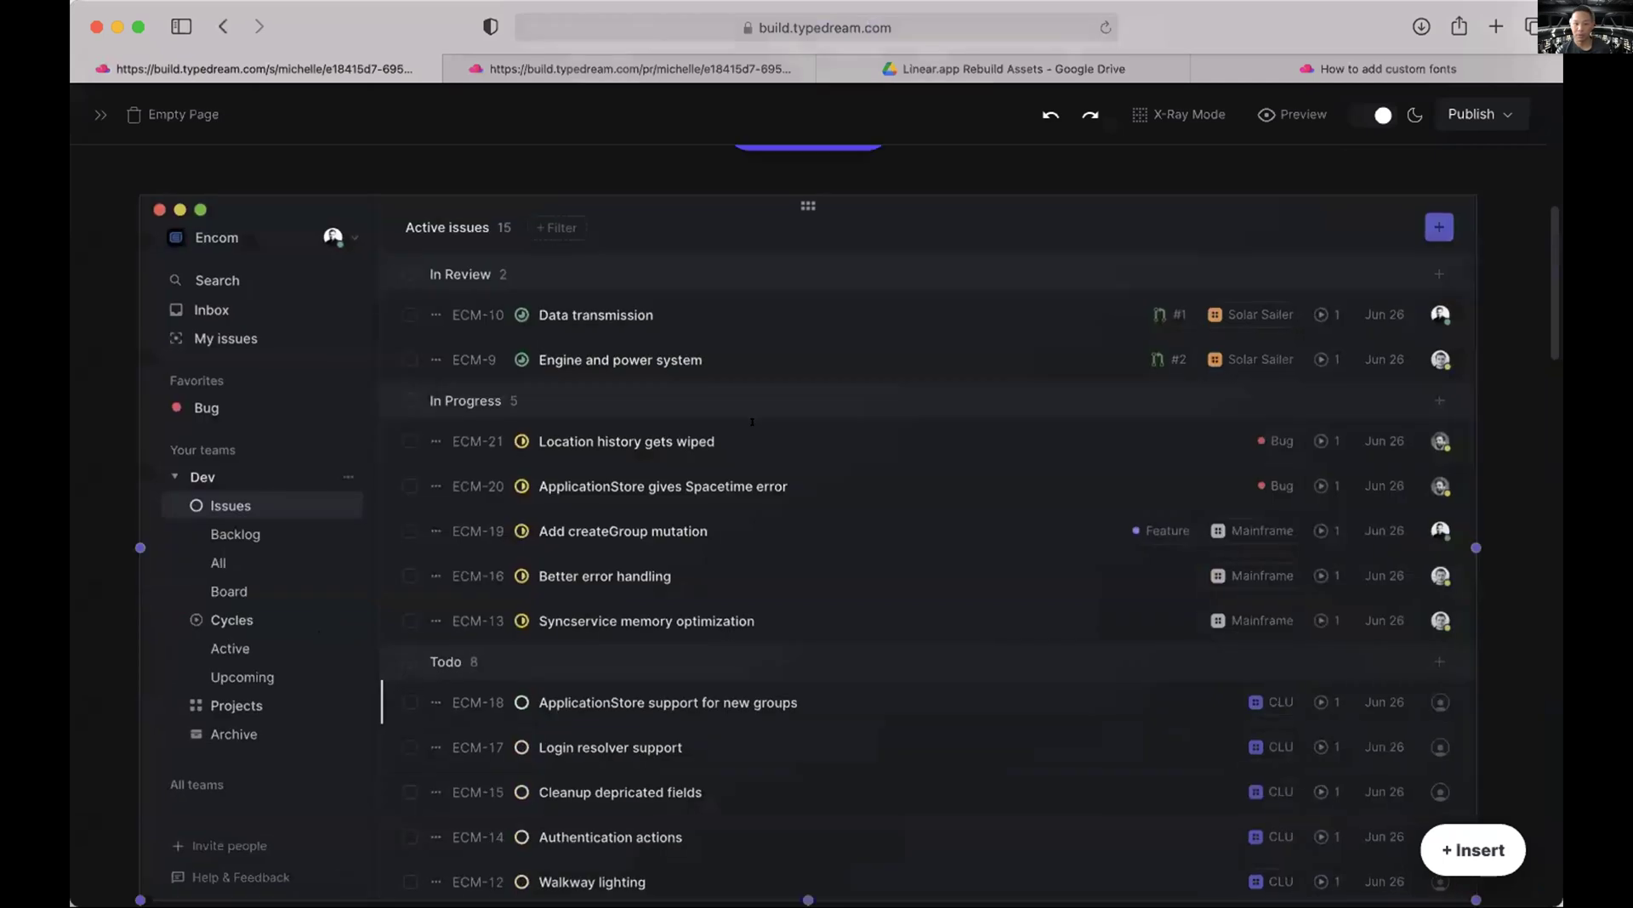
pyautogui.scroll(-15, 745, 427)
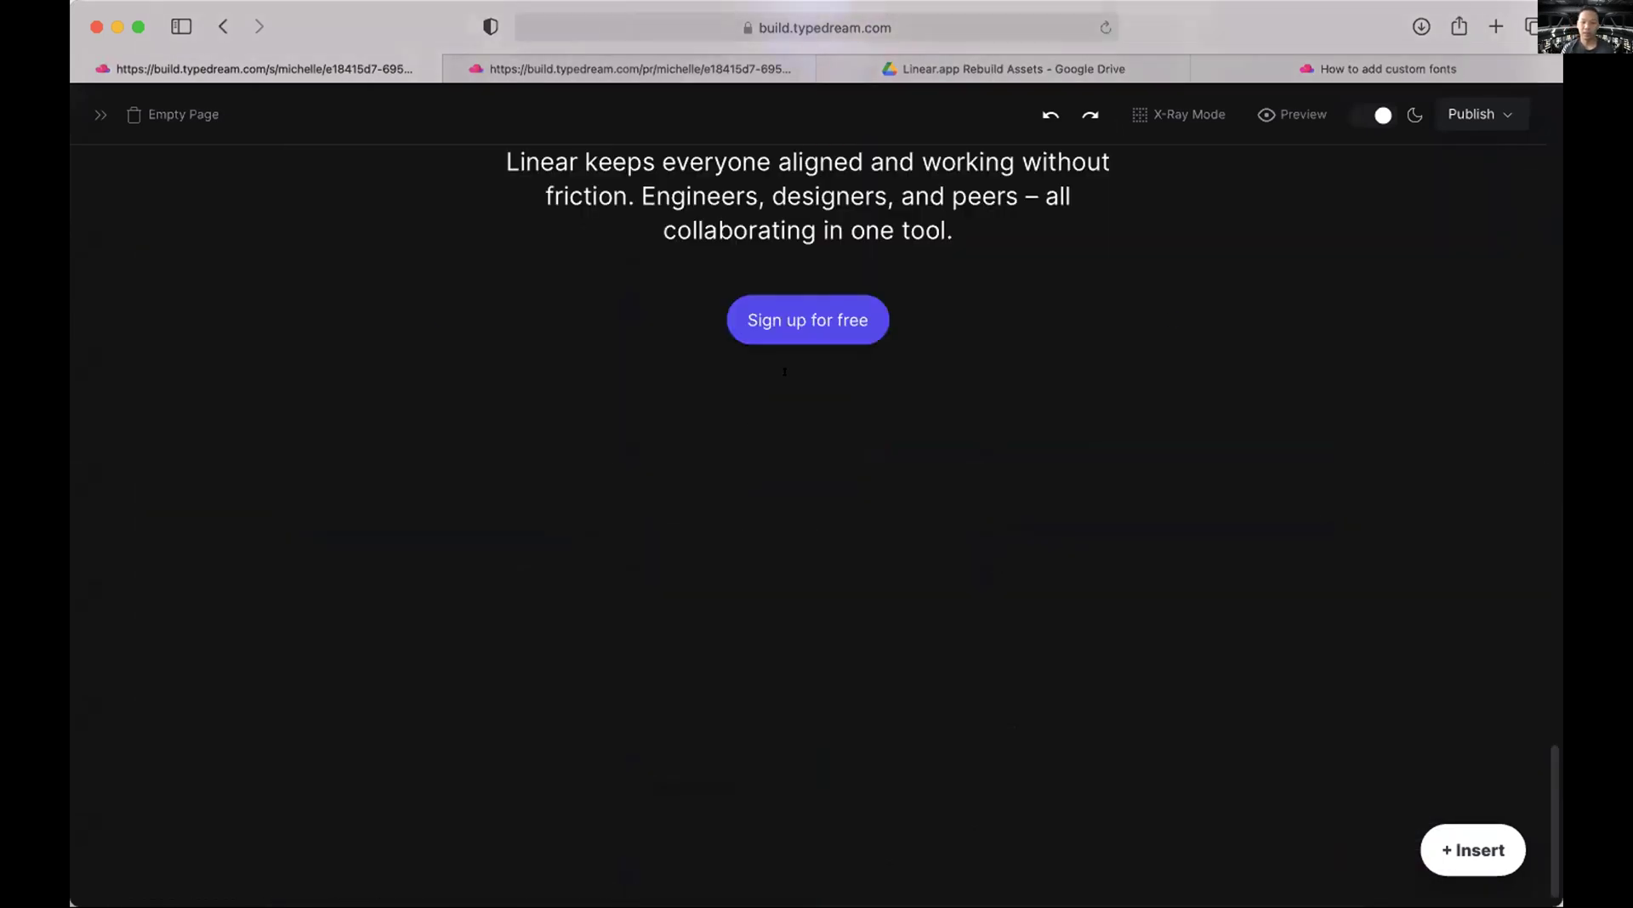
pyautogui.click(784, 372)
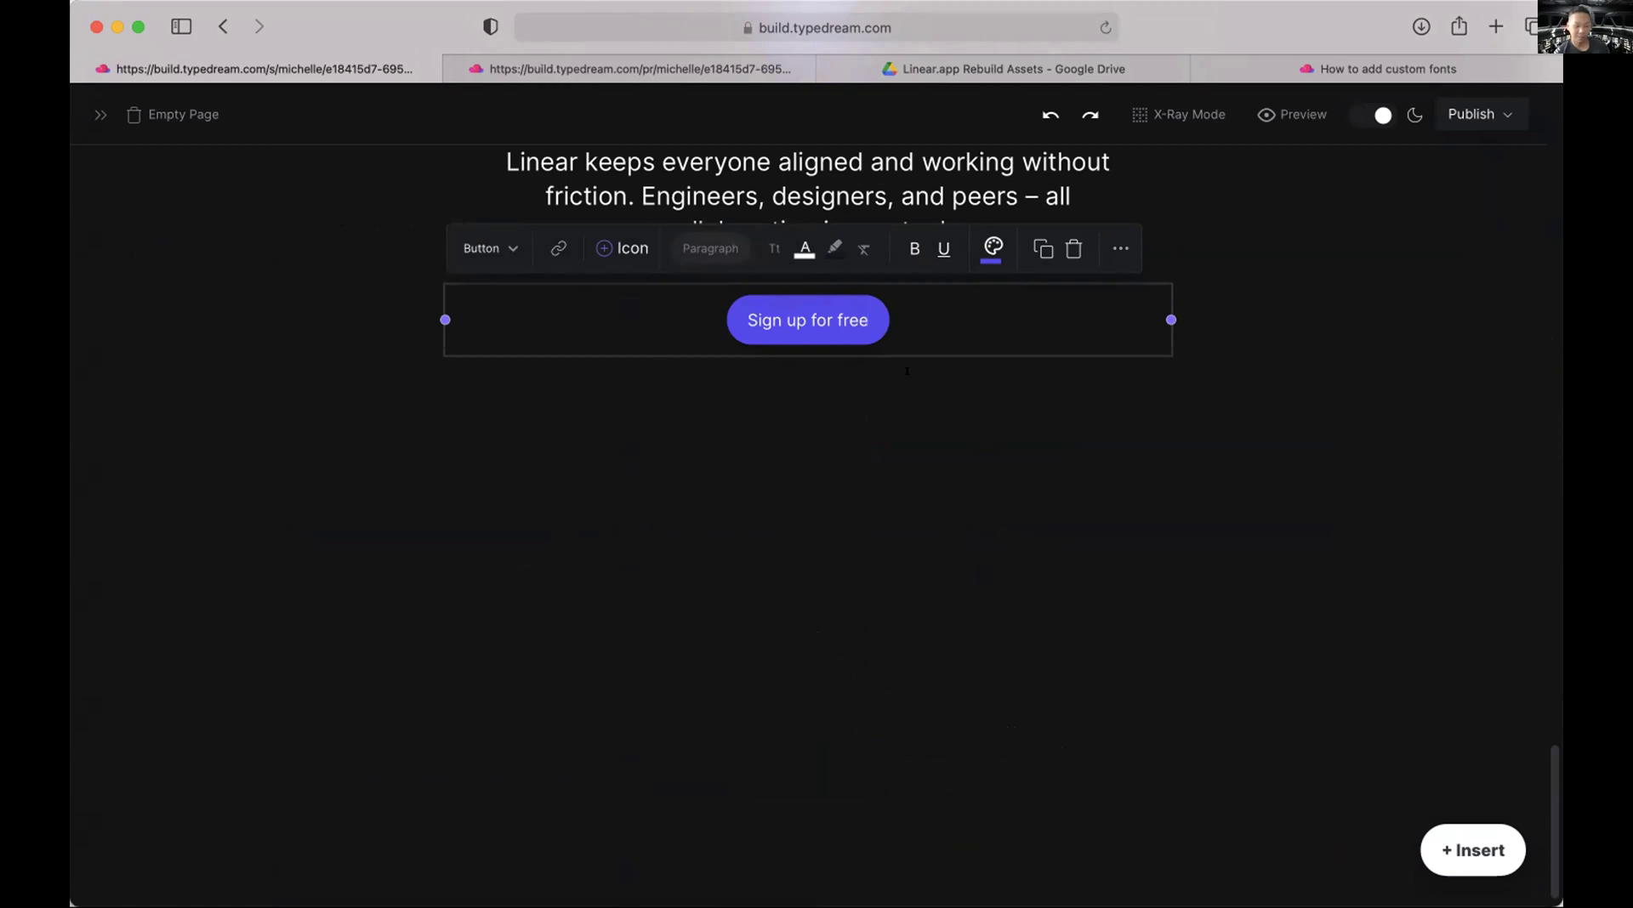
pyautogui.scroll(3, 907, 371)
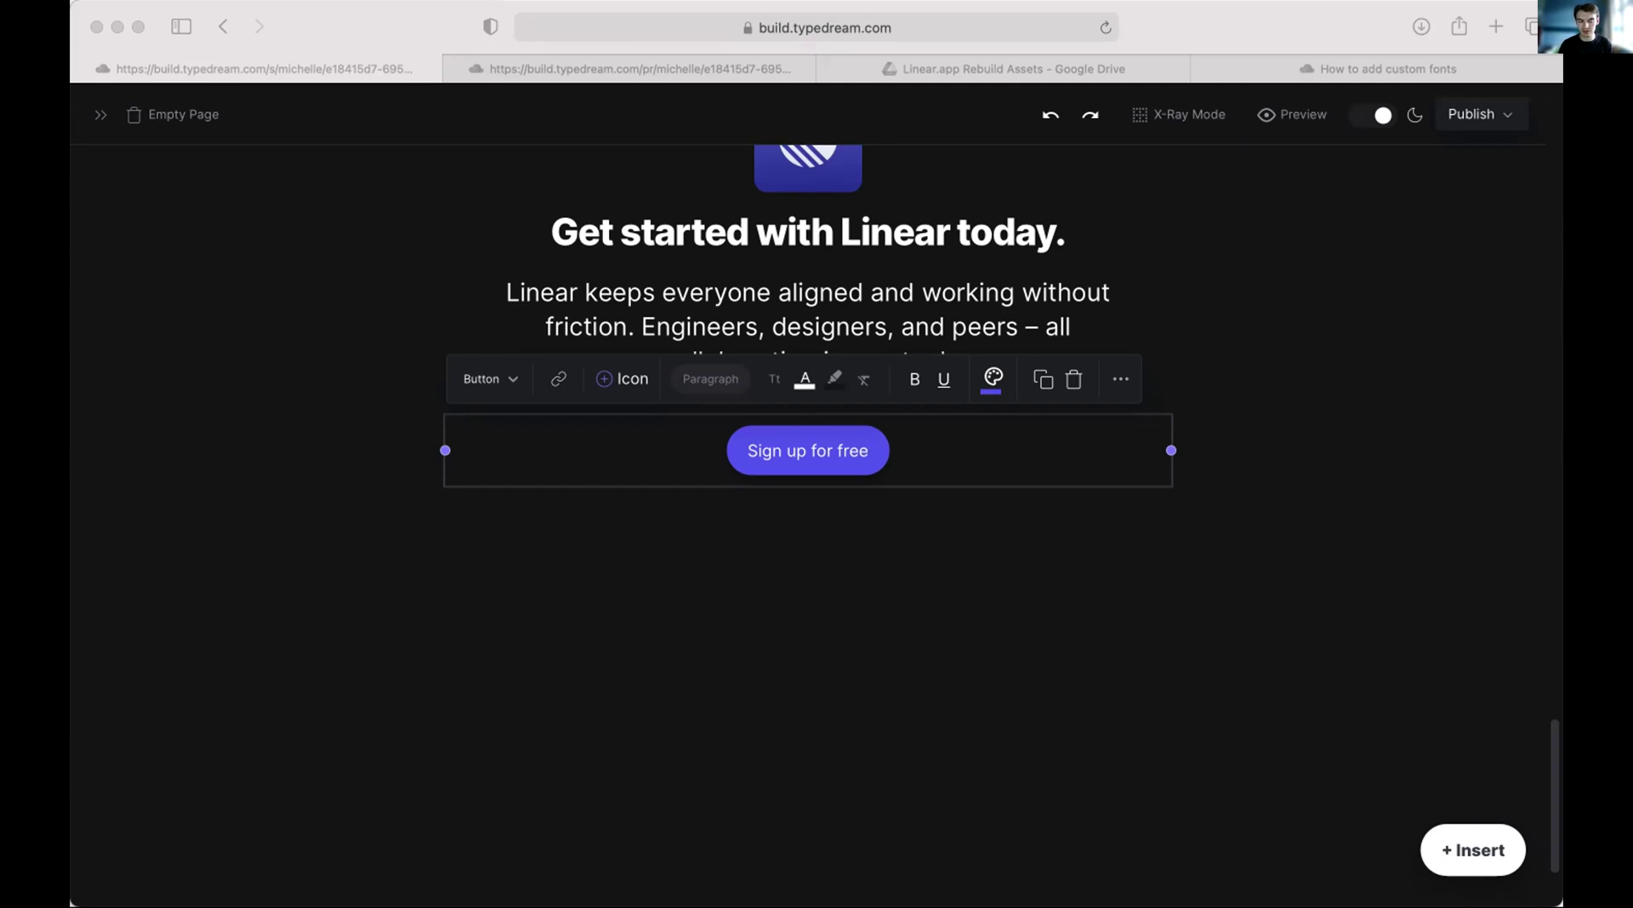
pyautogui.click(936, 619)
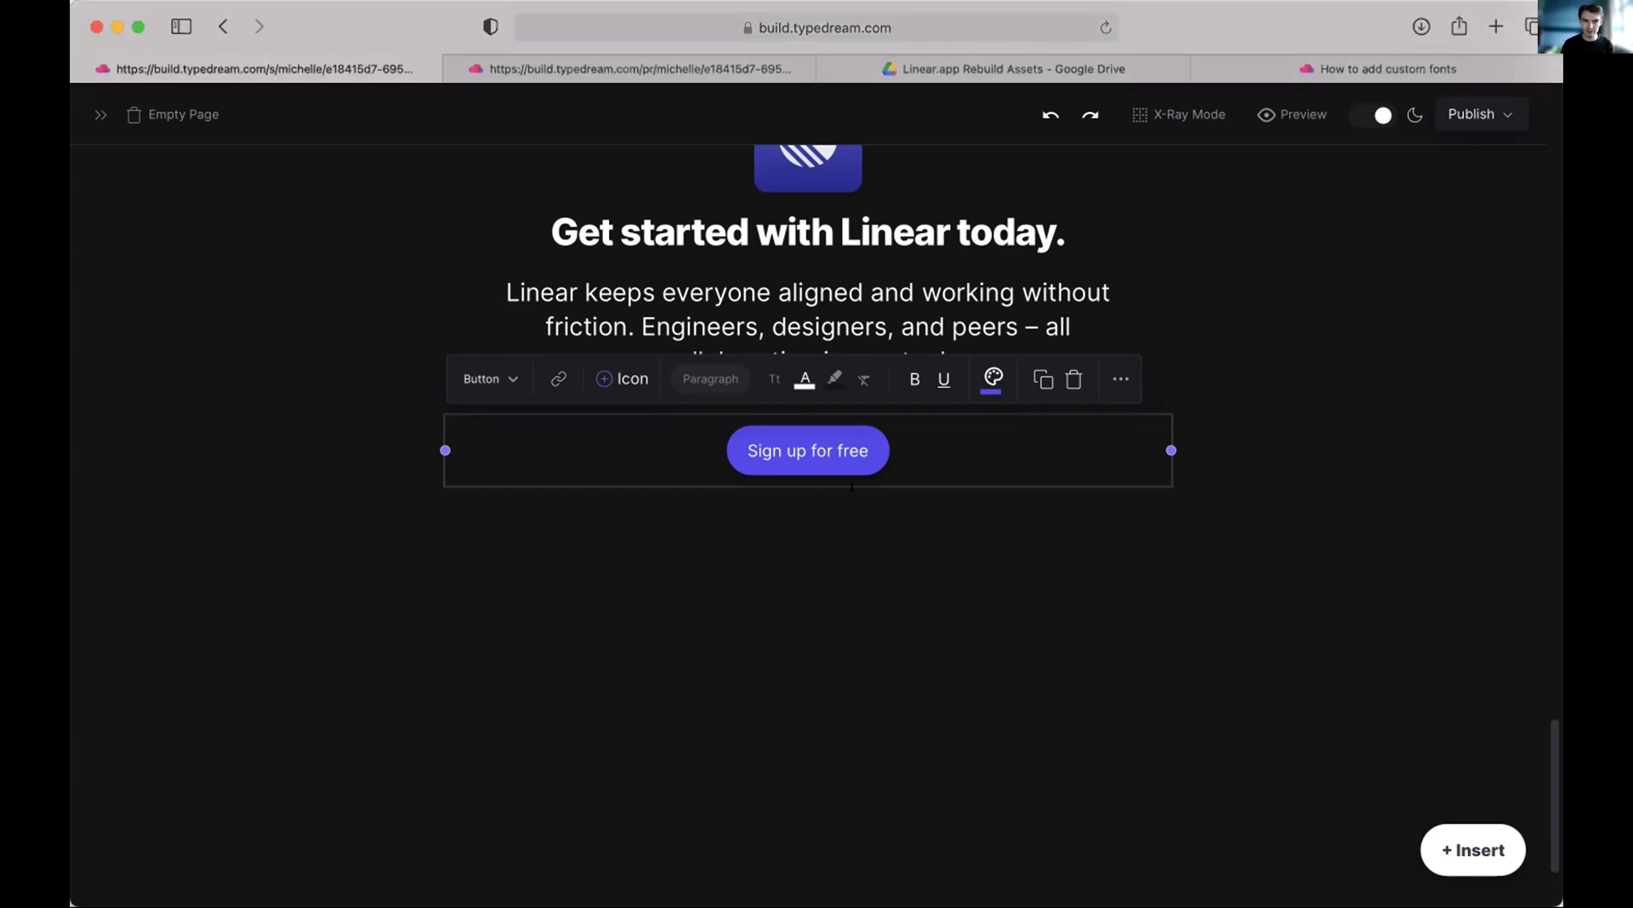
pyautogui.press('Return')
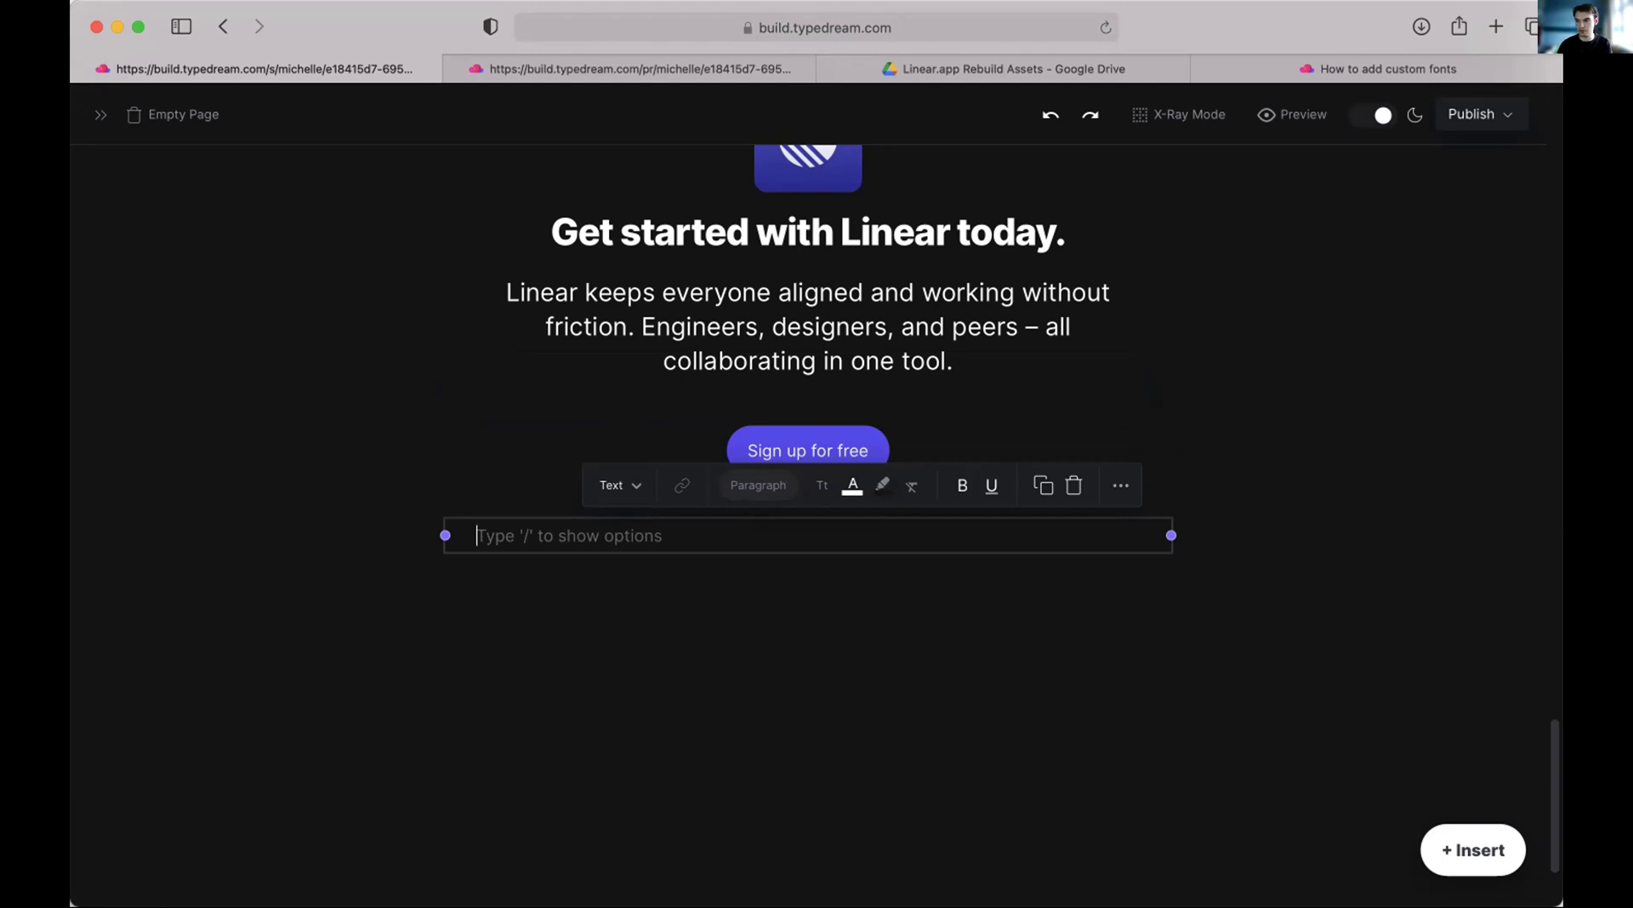
# Open youtube.com in a new browser tab.
pyautogui.click(1496, 26)
pyautogui.press('Return')
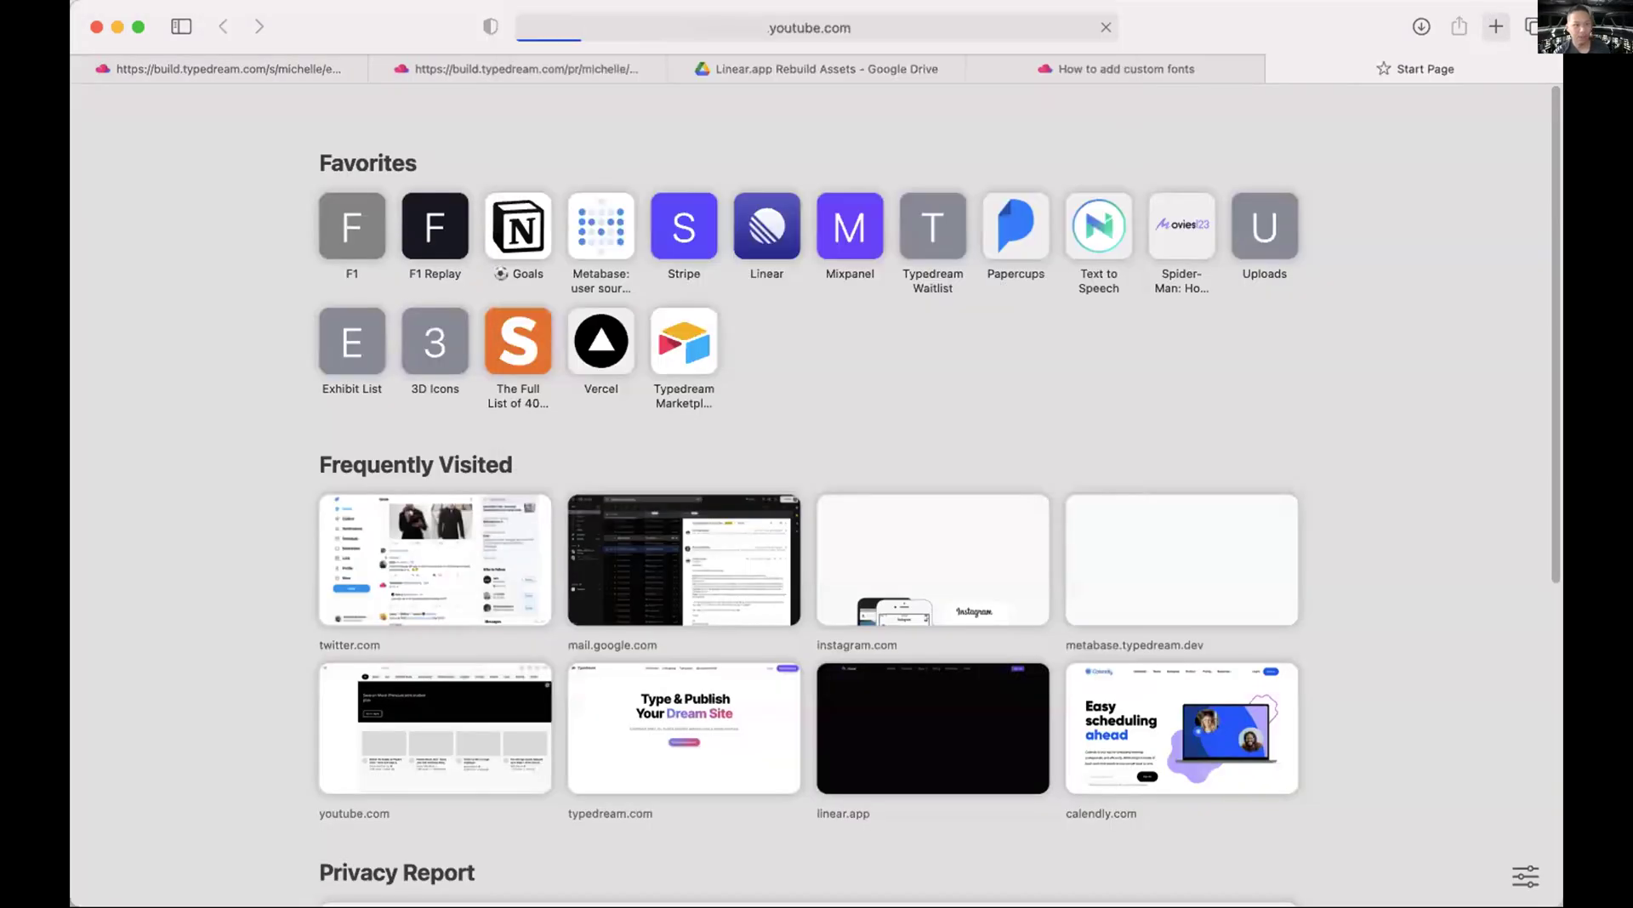
pyautogui.moveTo(1416, 68); pyautogui.dragTo(573, 59)
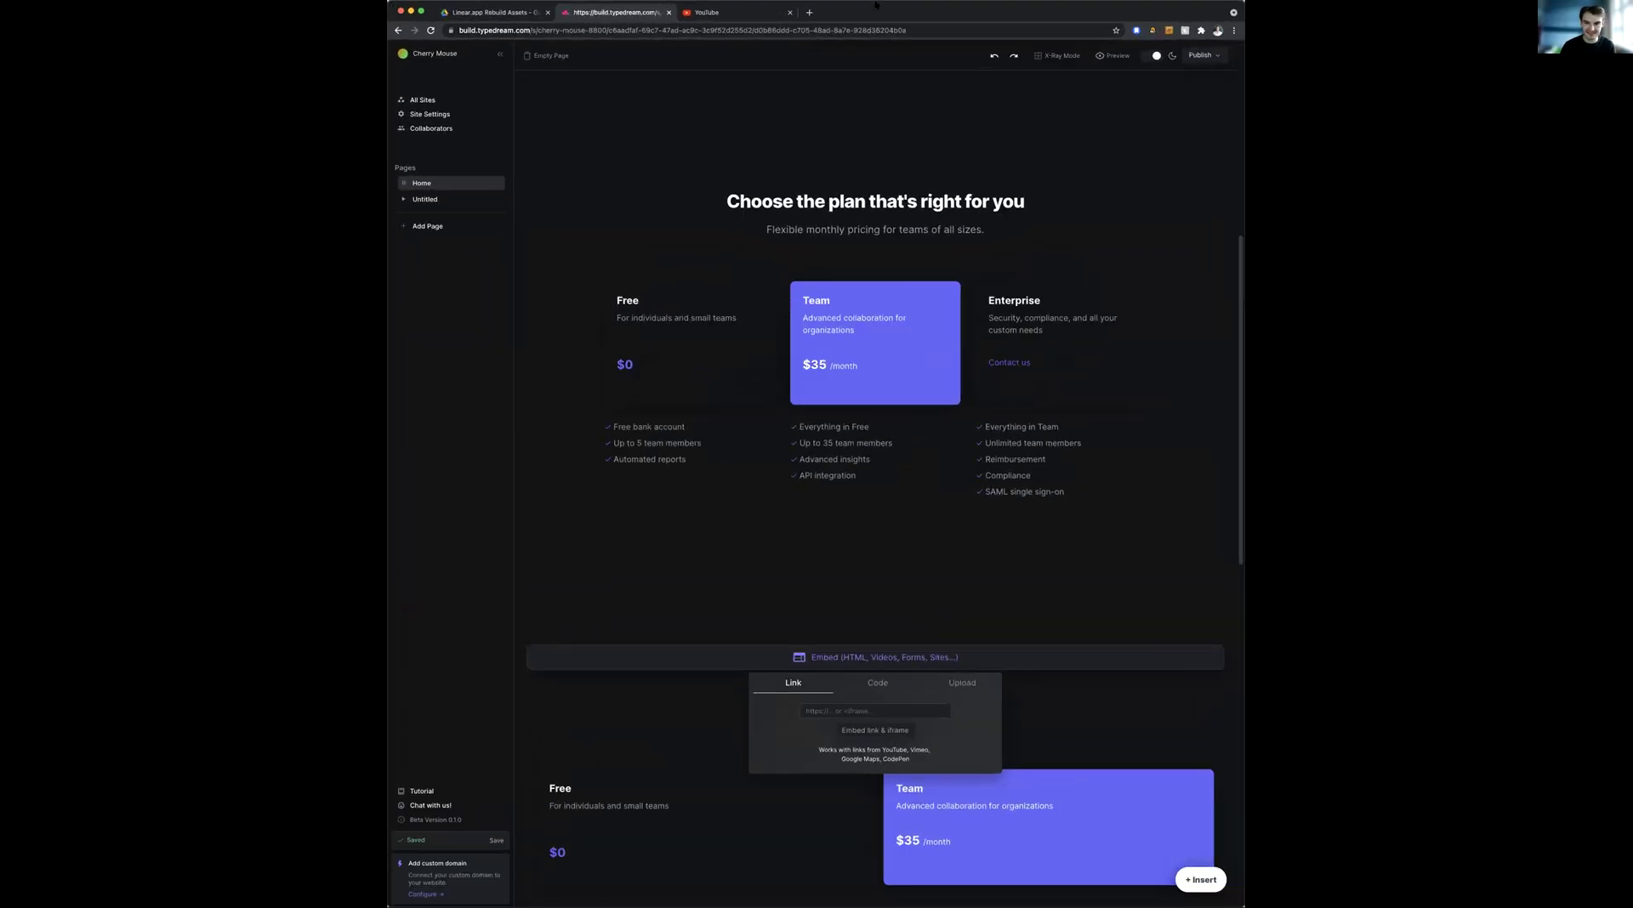
# Insert another Embed block beneath the existing empty embed, above the large Free and Team cards on the Cherry Mouse home page.
pyautogui.scroll(-3, 717, 643)
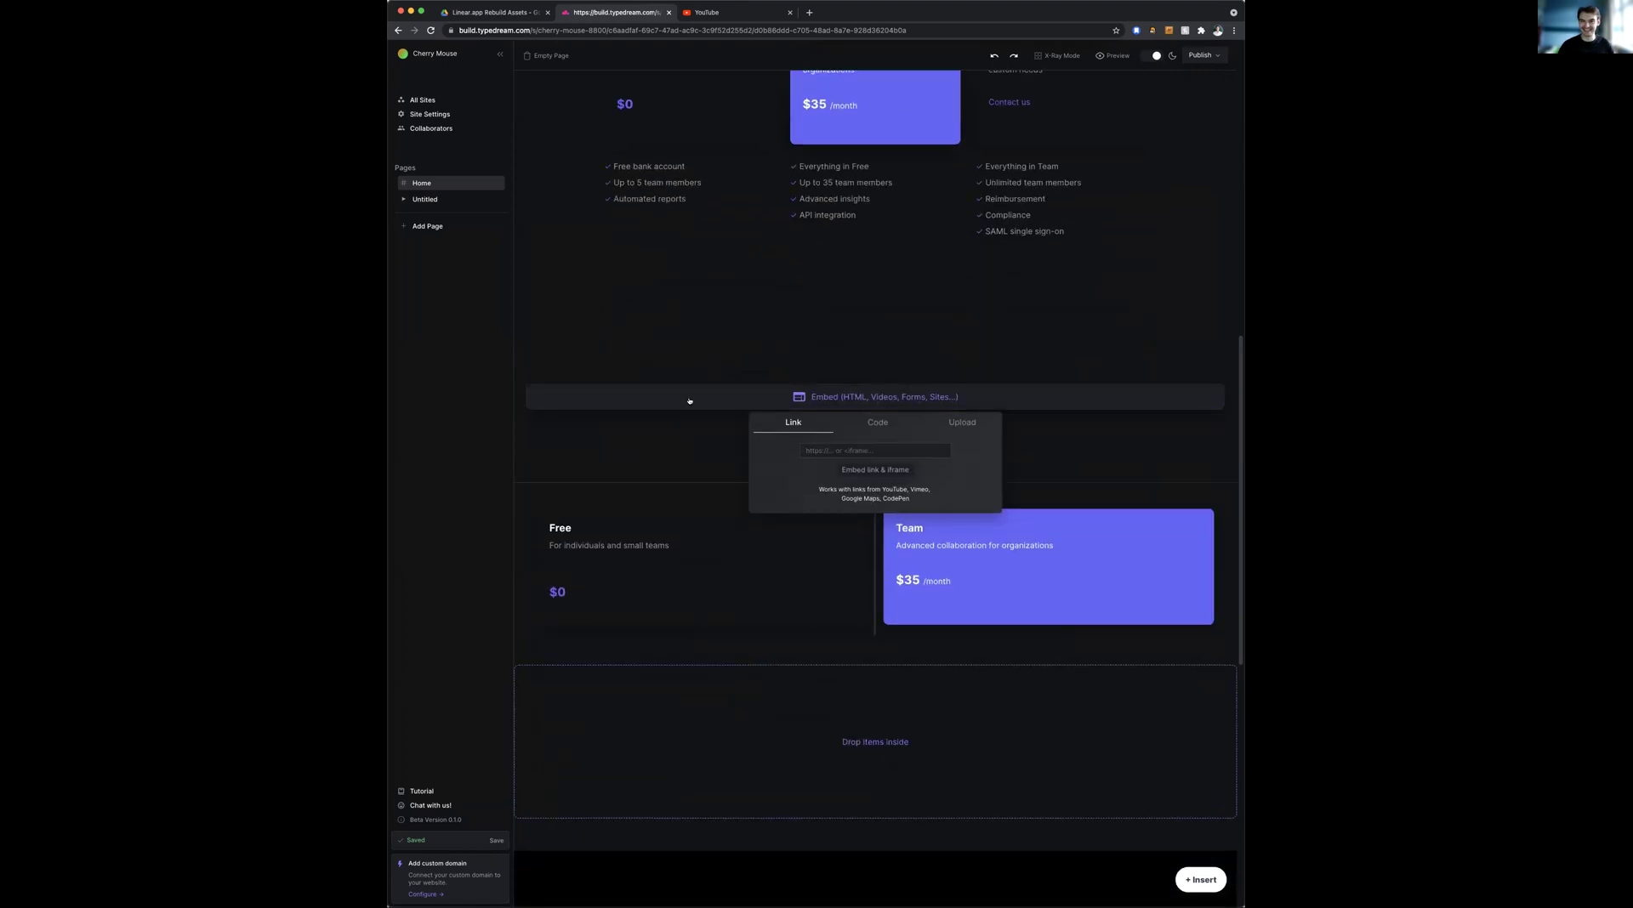
pyautogui.click(722, 422)
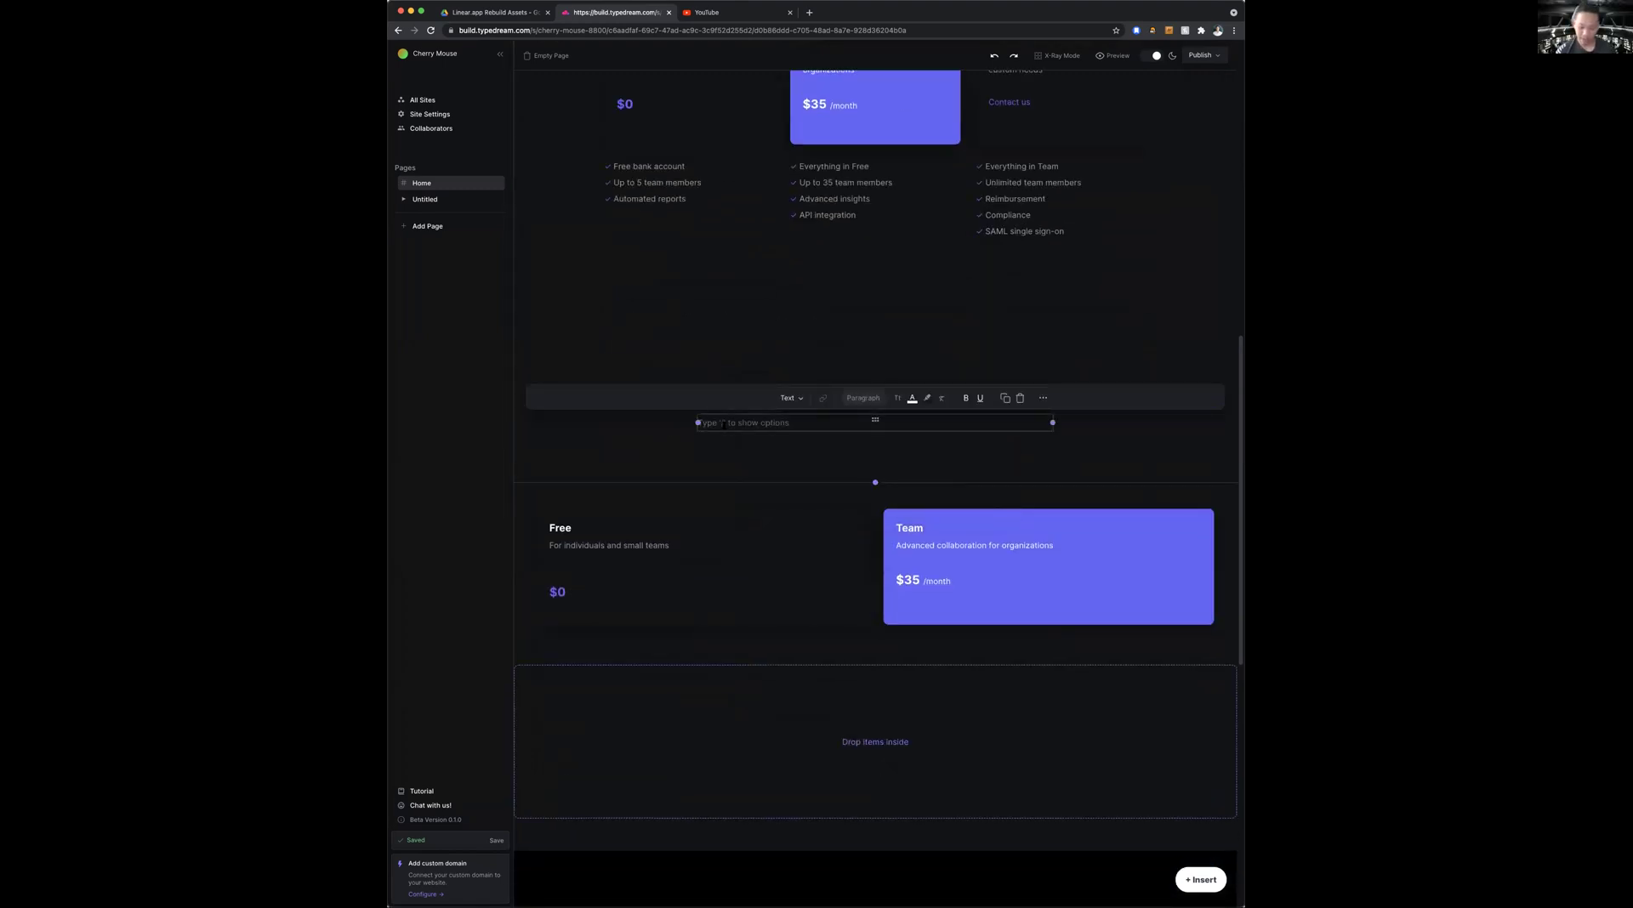
pyautogui.write('/embed')
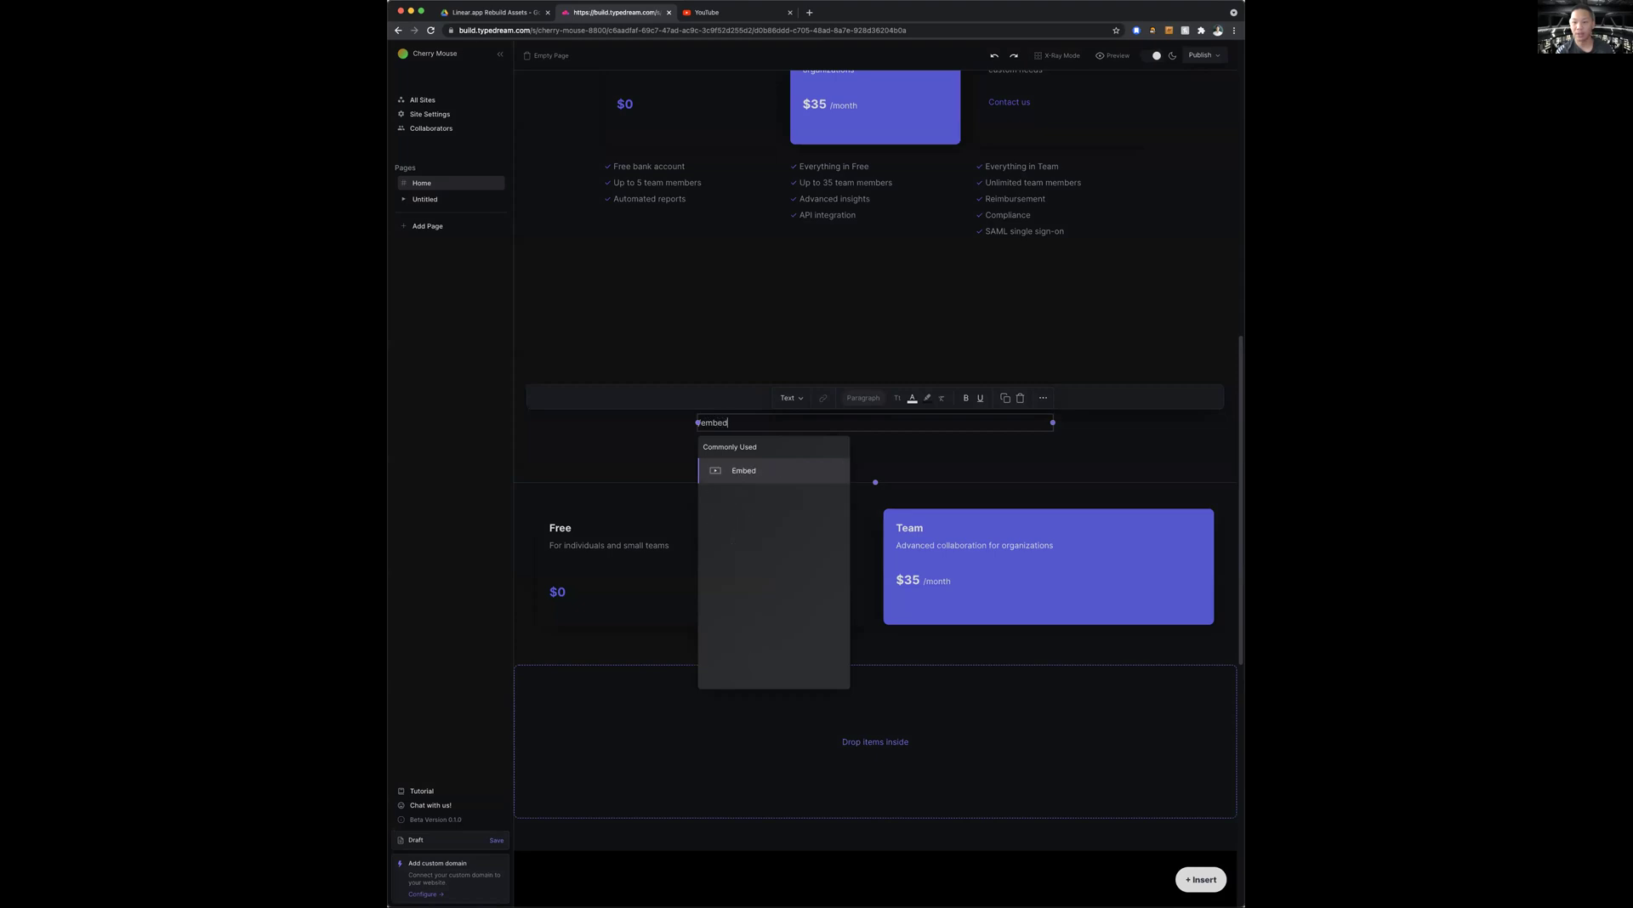
pyautogui.press('Return')
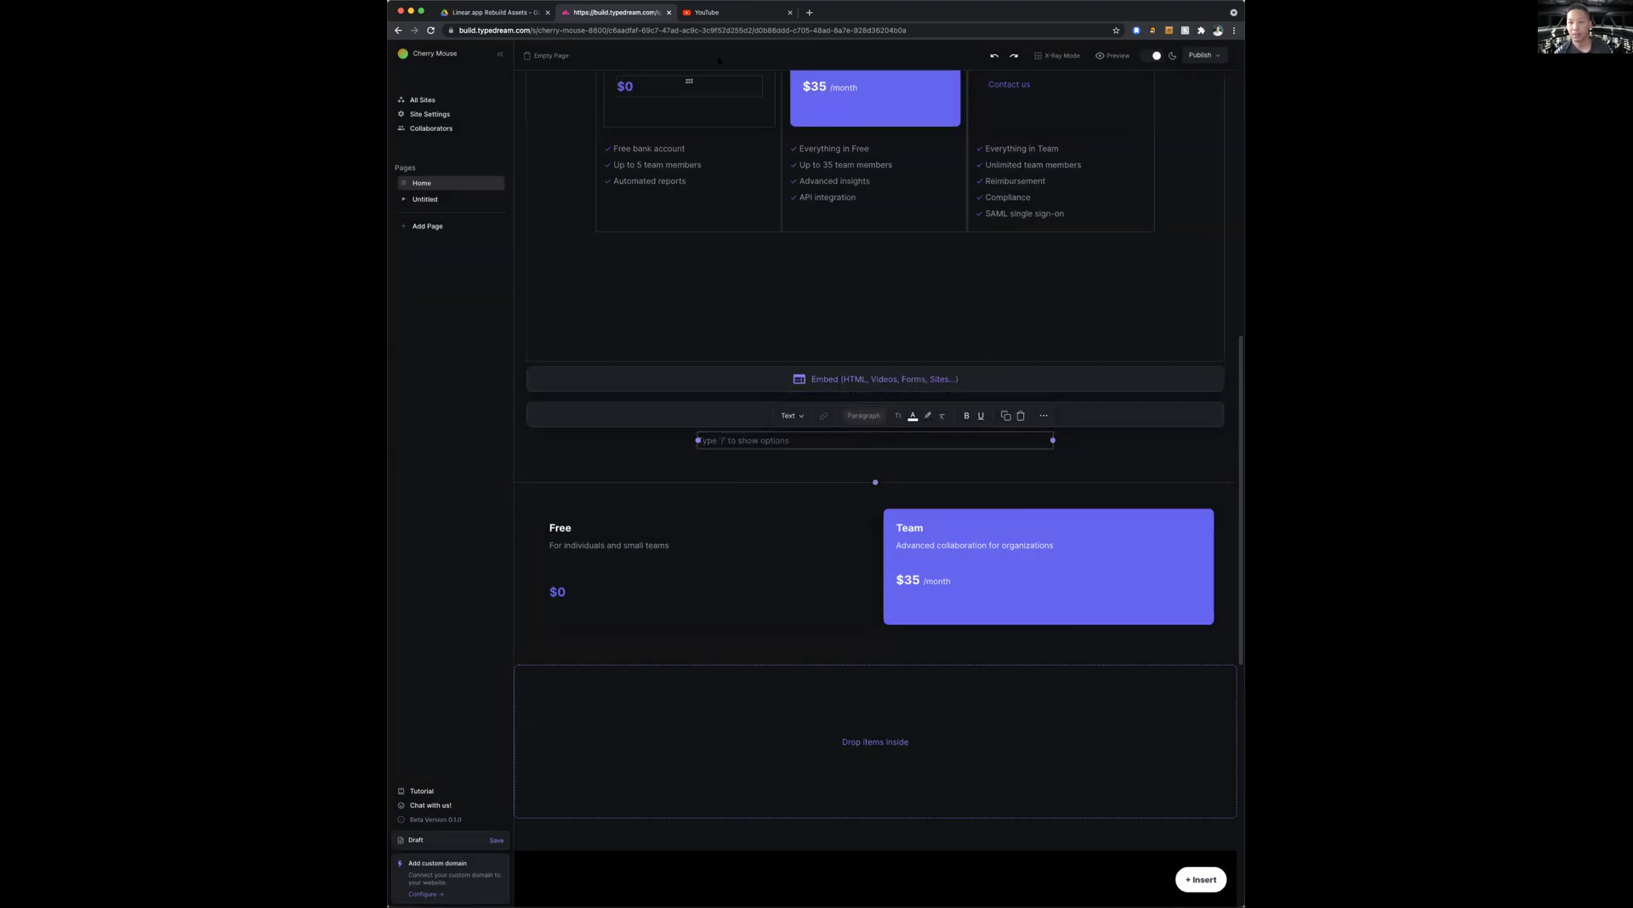
# Embed the copied YouTube video link in the upper of the two empty embed blocks.
pyautogui.click(743, 383)
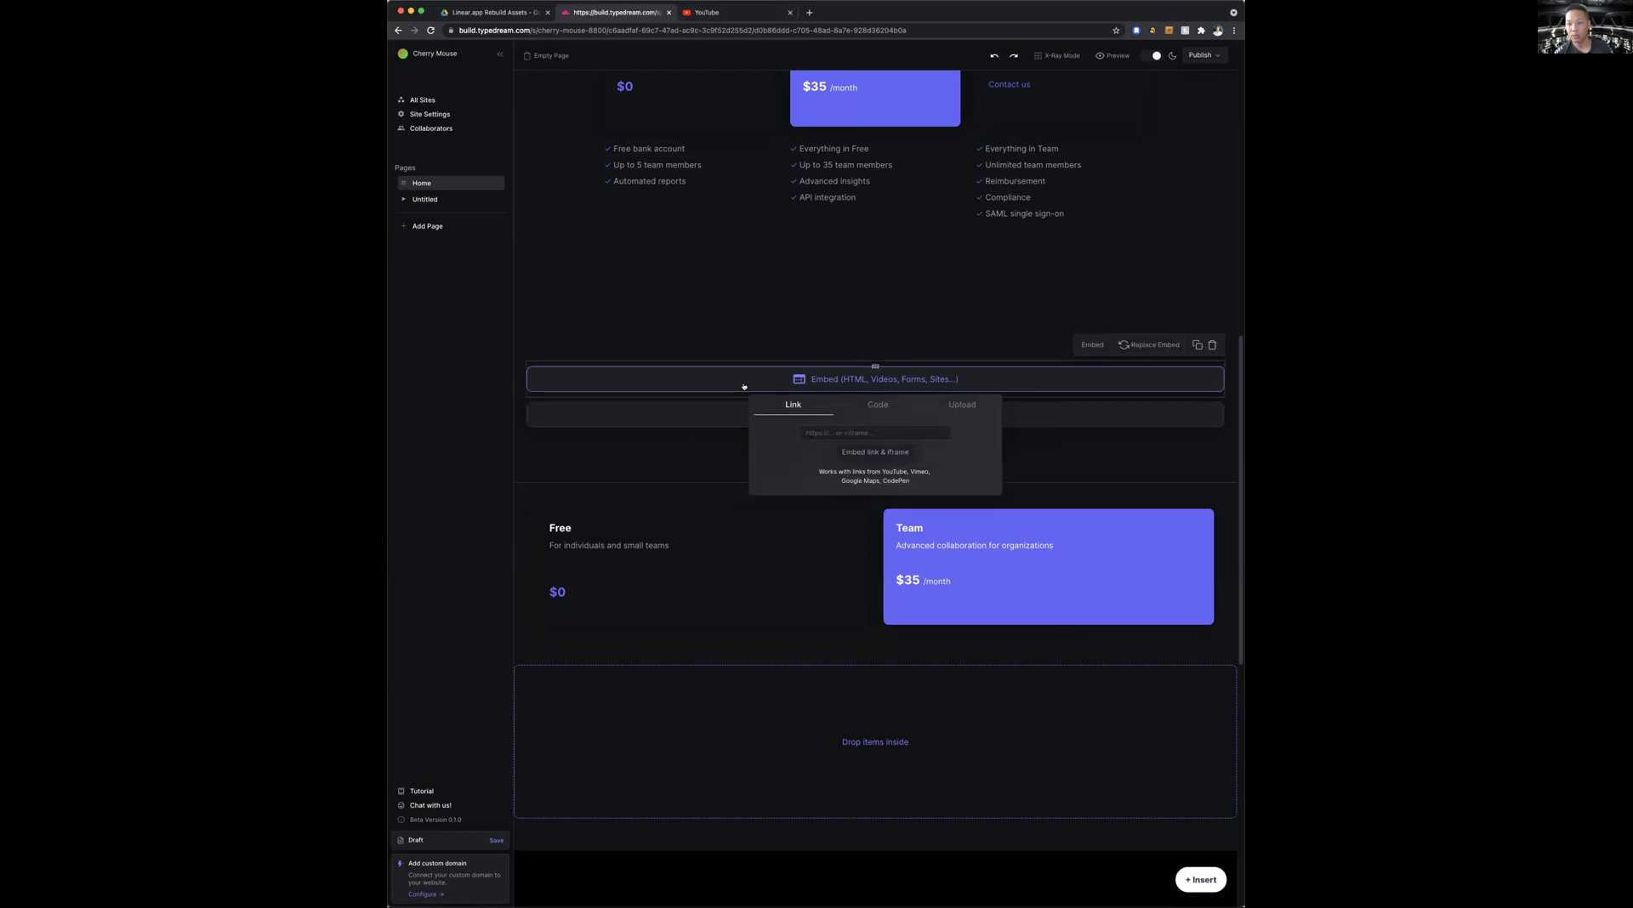
pyautogui.click(819, 432)
pyautogui.press('super+v')
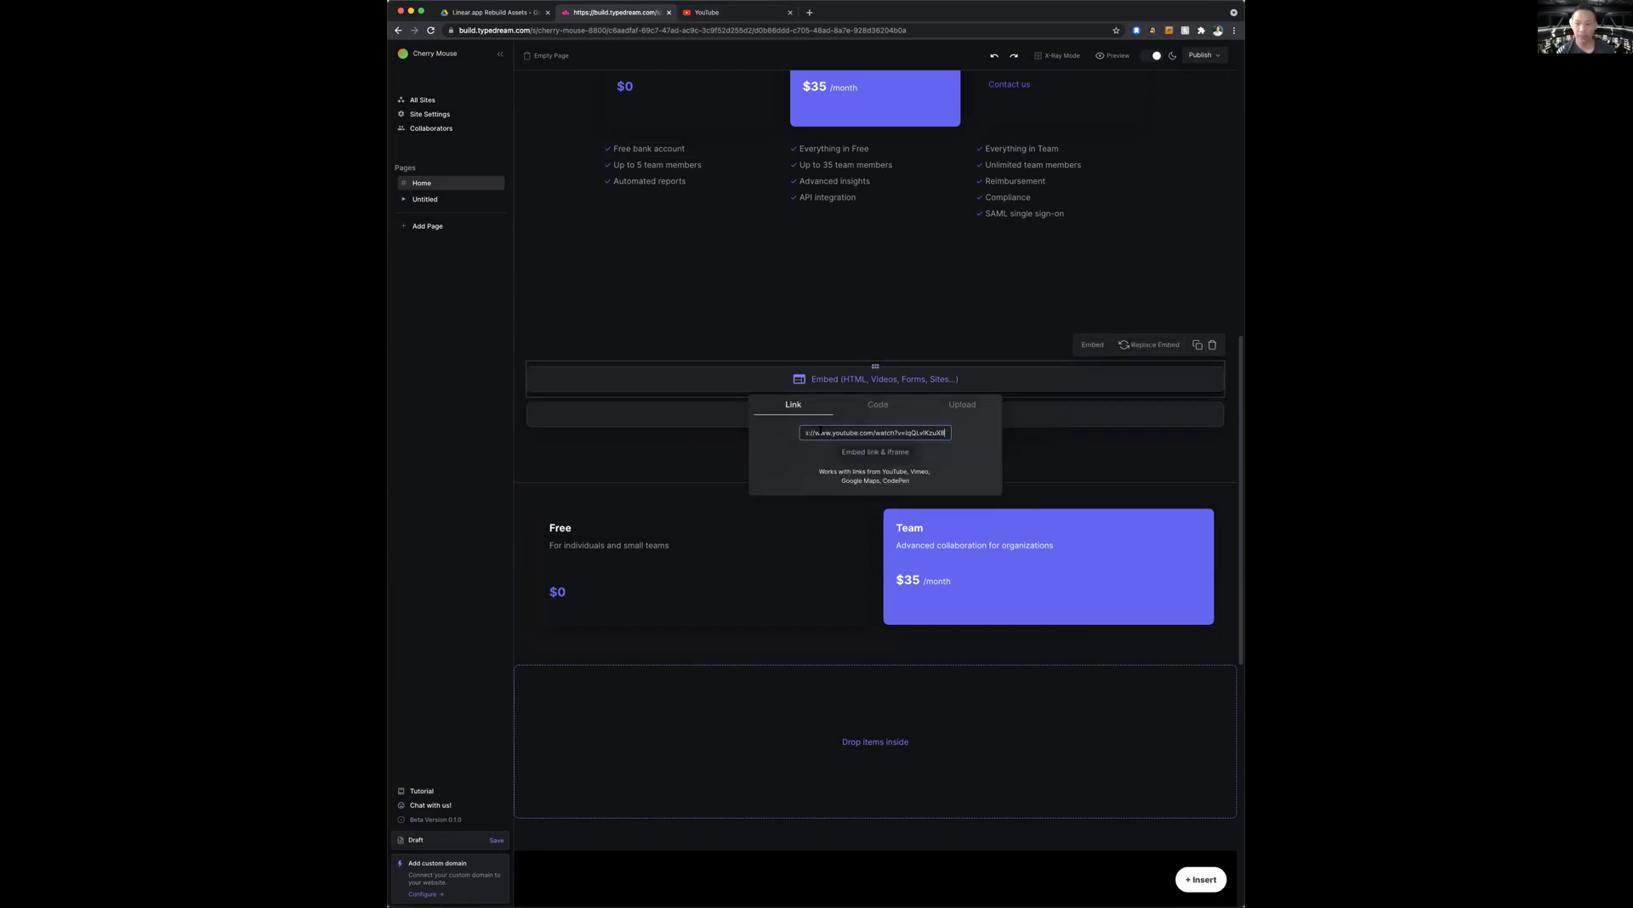
pyautogui.press('Return')
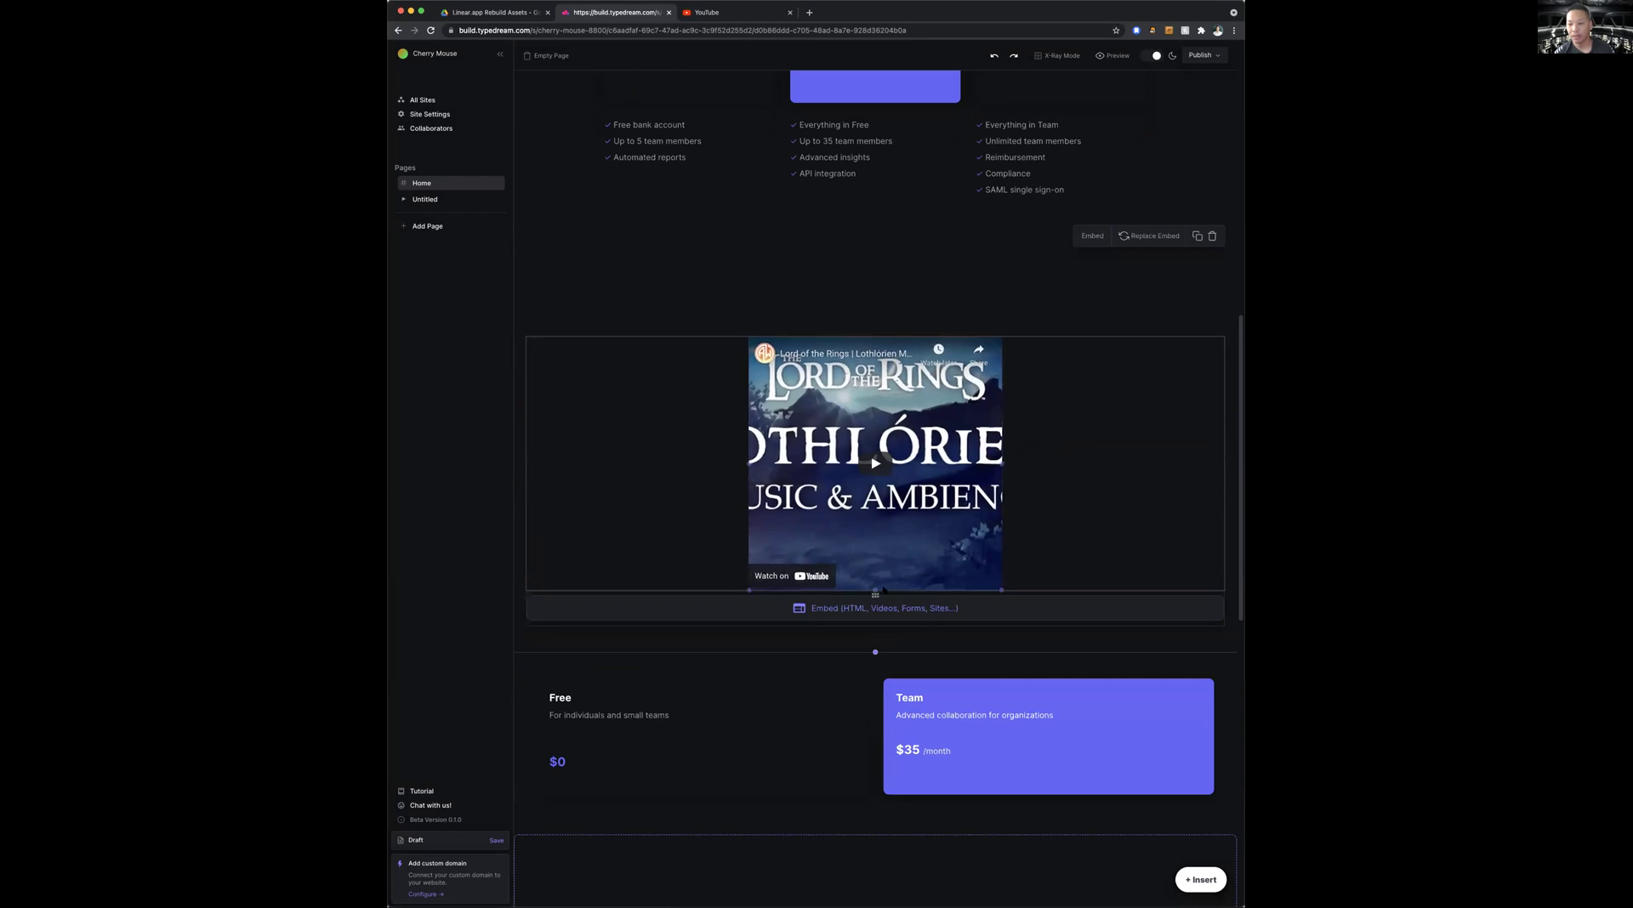
# Enlarge the embedded video to the full content width, make it taller, and close the YouTube tab.
pyautogui.moveTo(747, 590); pyautogui.dragTo(526, 670)
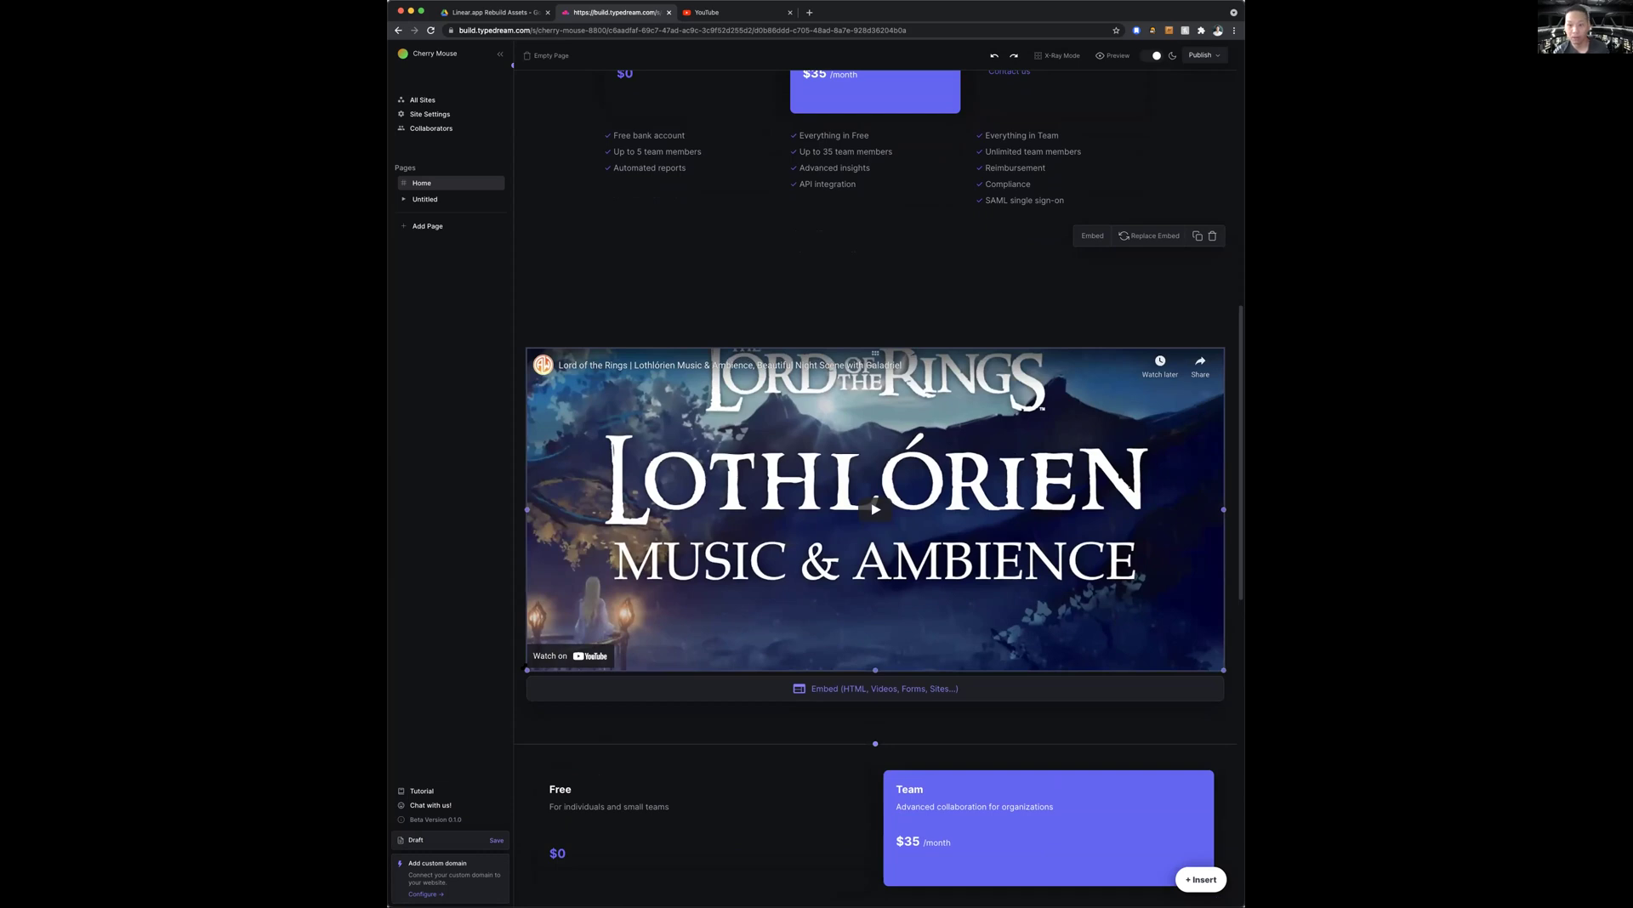
pyautogui.moveTo(527, 670)
pyautogui.mouseDown()
pyautogui.moveTo(610, 694)
pyautogui.moveTo(523, 691)
pyautogui.mouseUp()
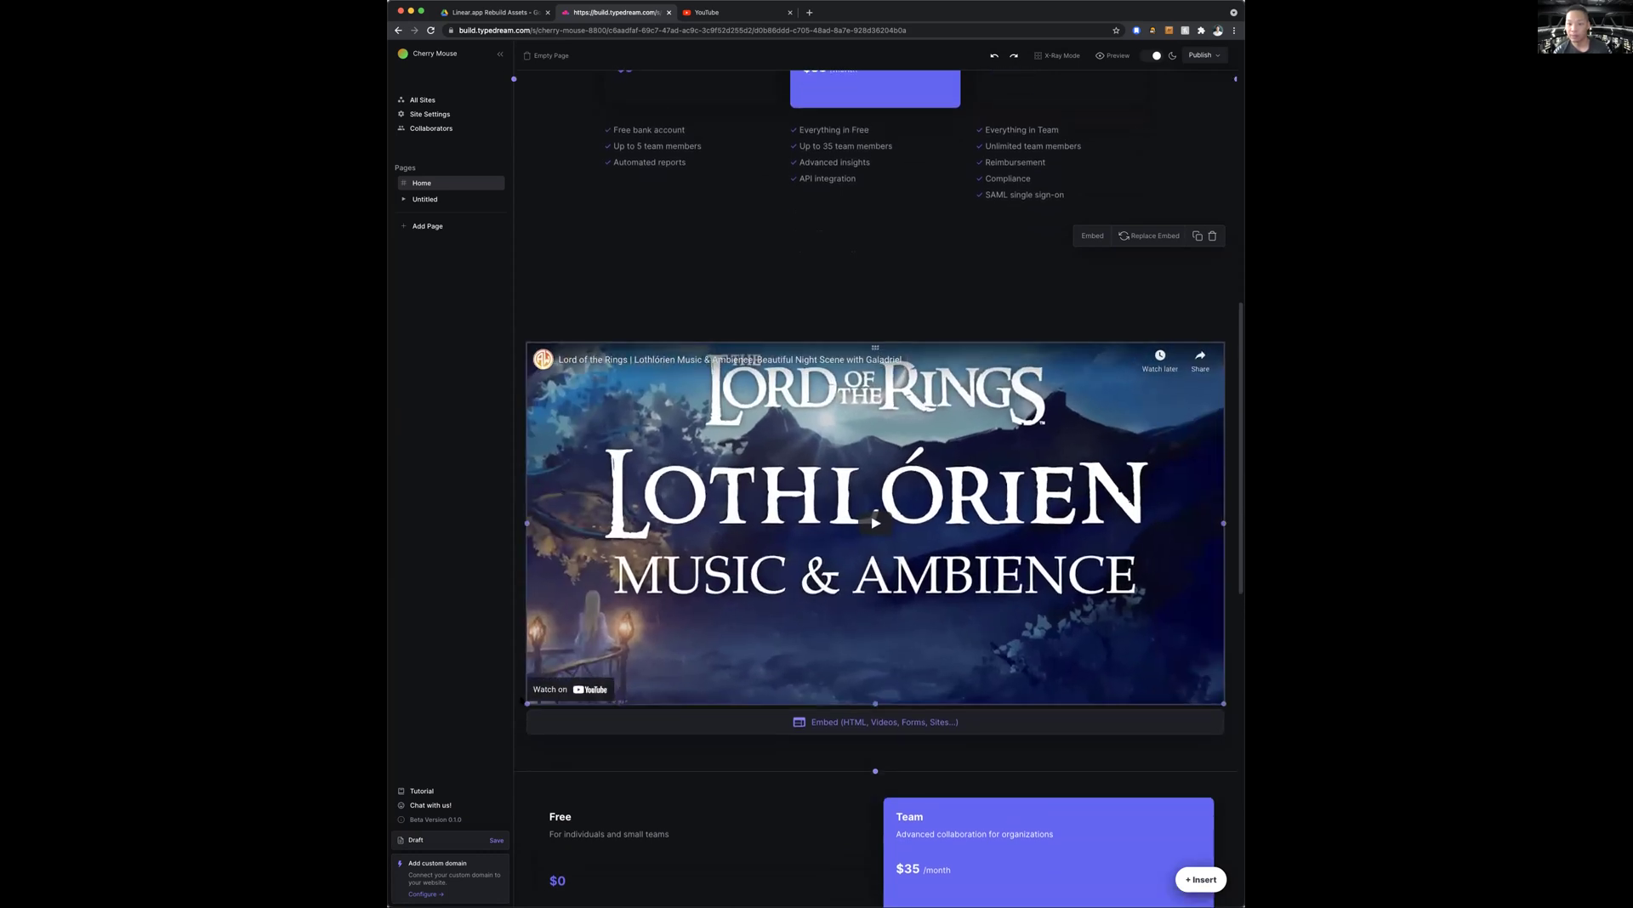
pyautogui.scroll(-3, 584, 625)
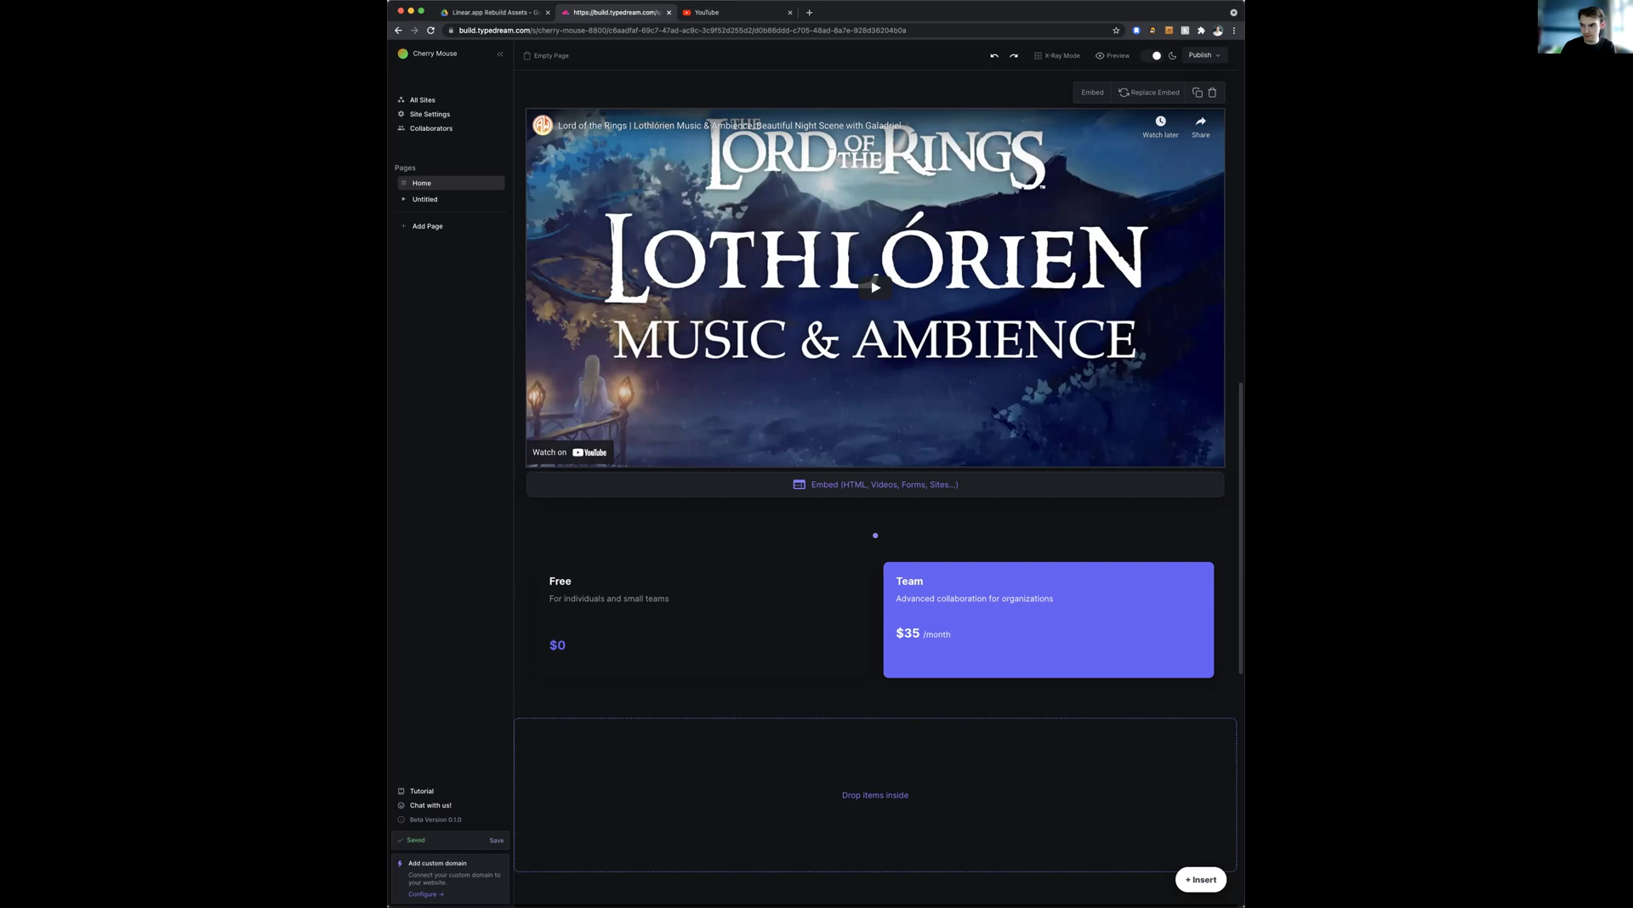
pyautogui.click(790, 12)
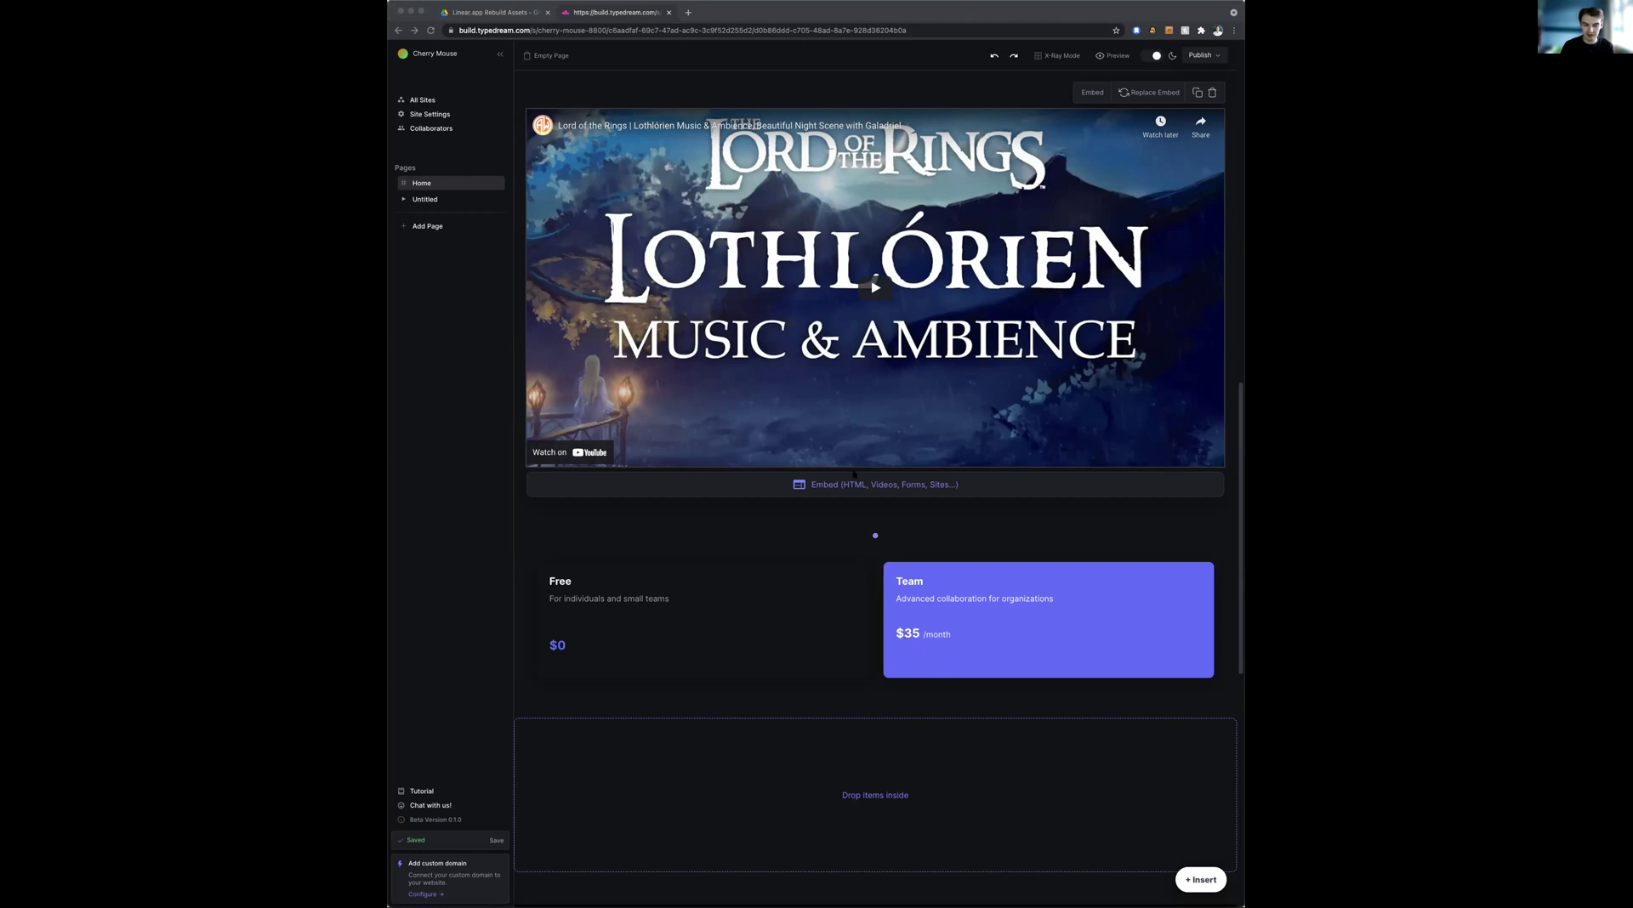
pyautogui.scroll(10, 854, 474)
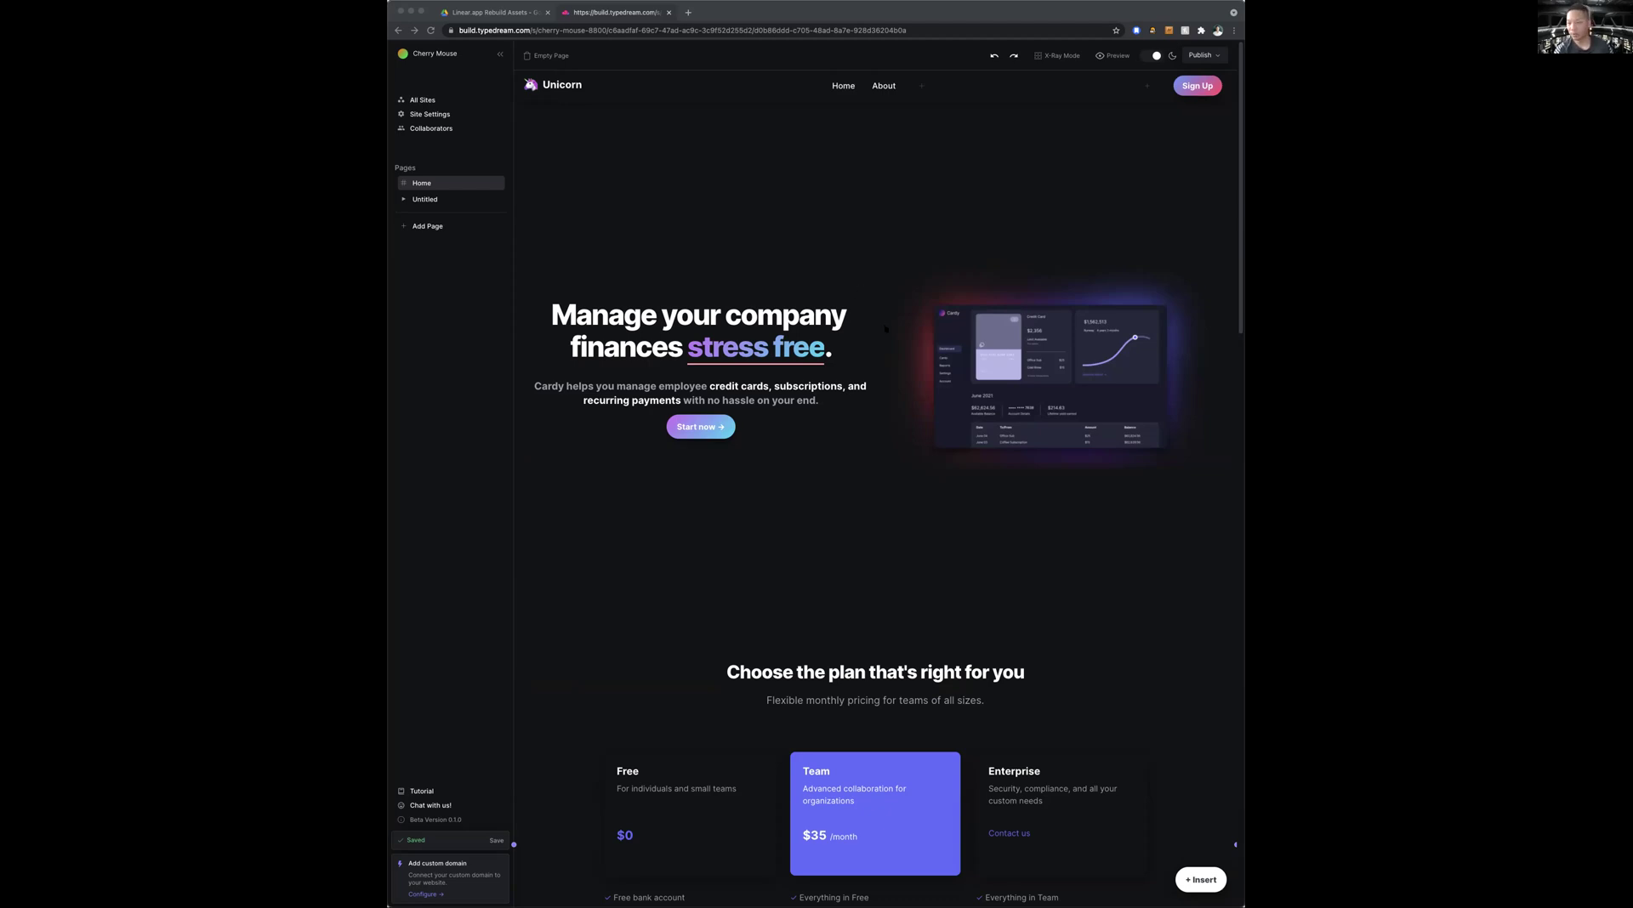
pyautogui.scroll(-3, 885, 329)
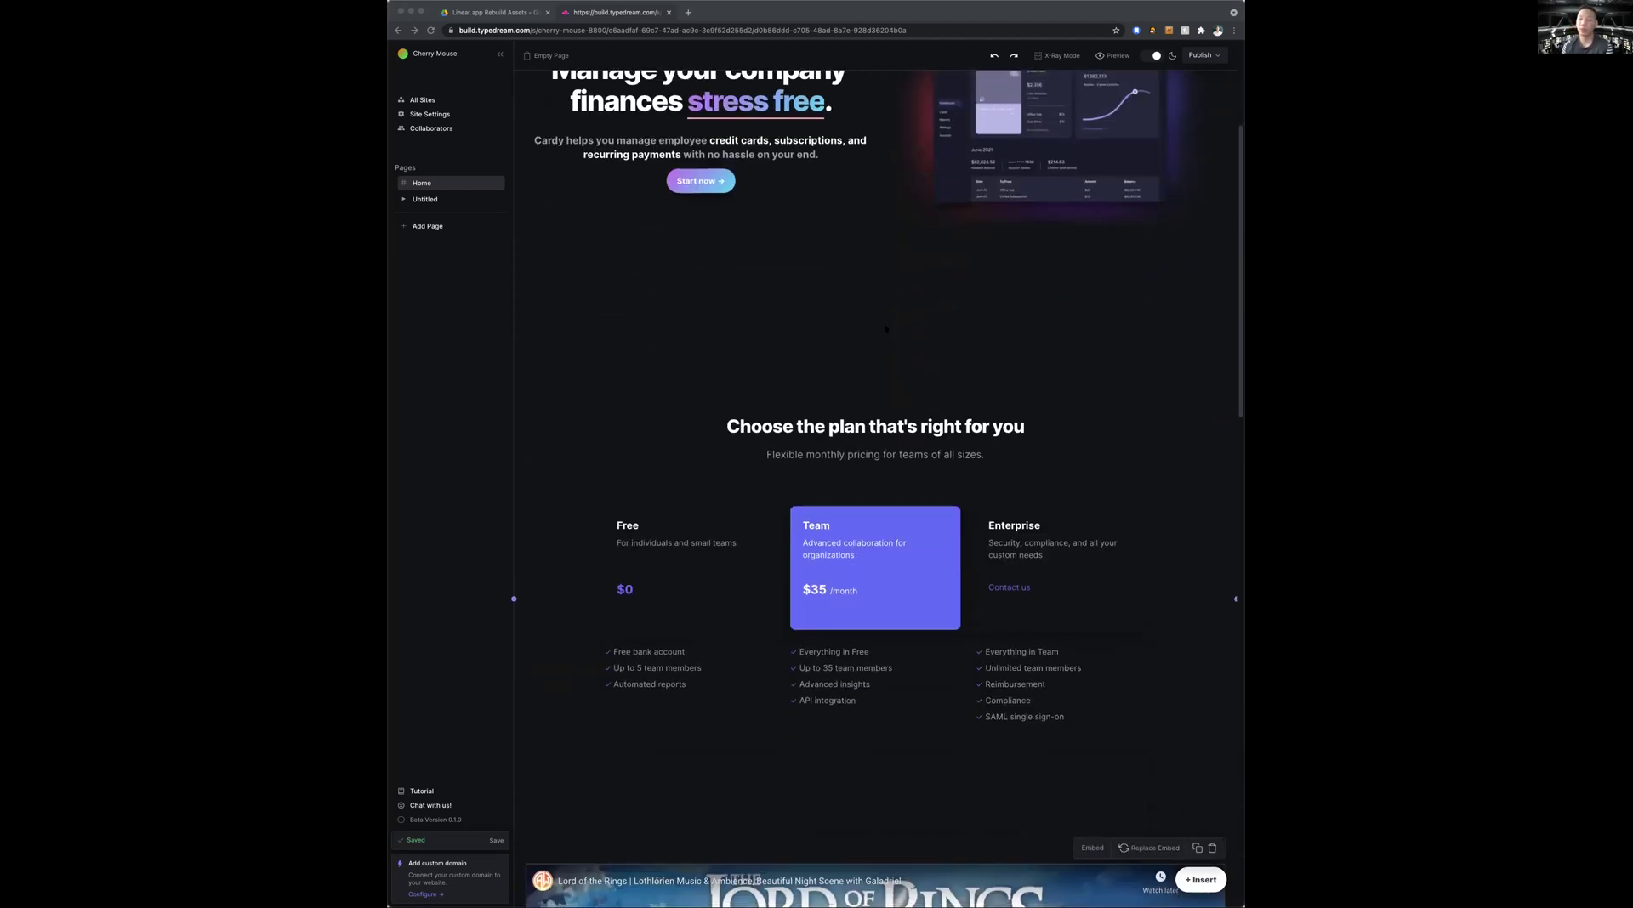
pyautogui.scroll(3, 997, 340)
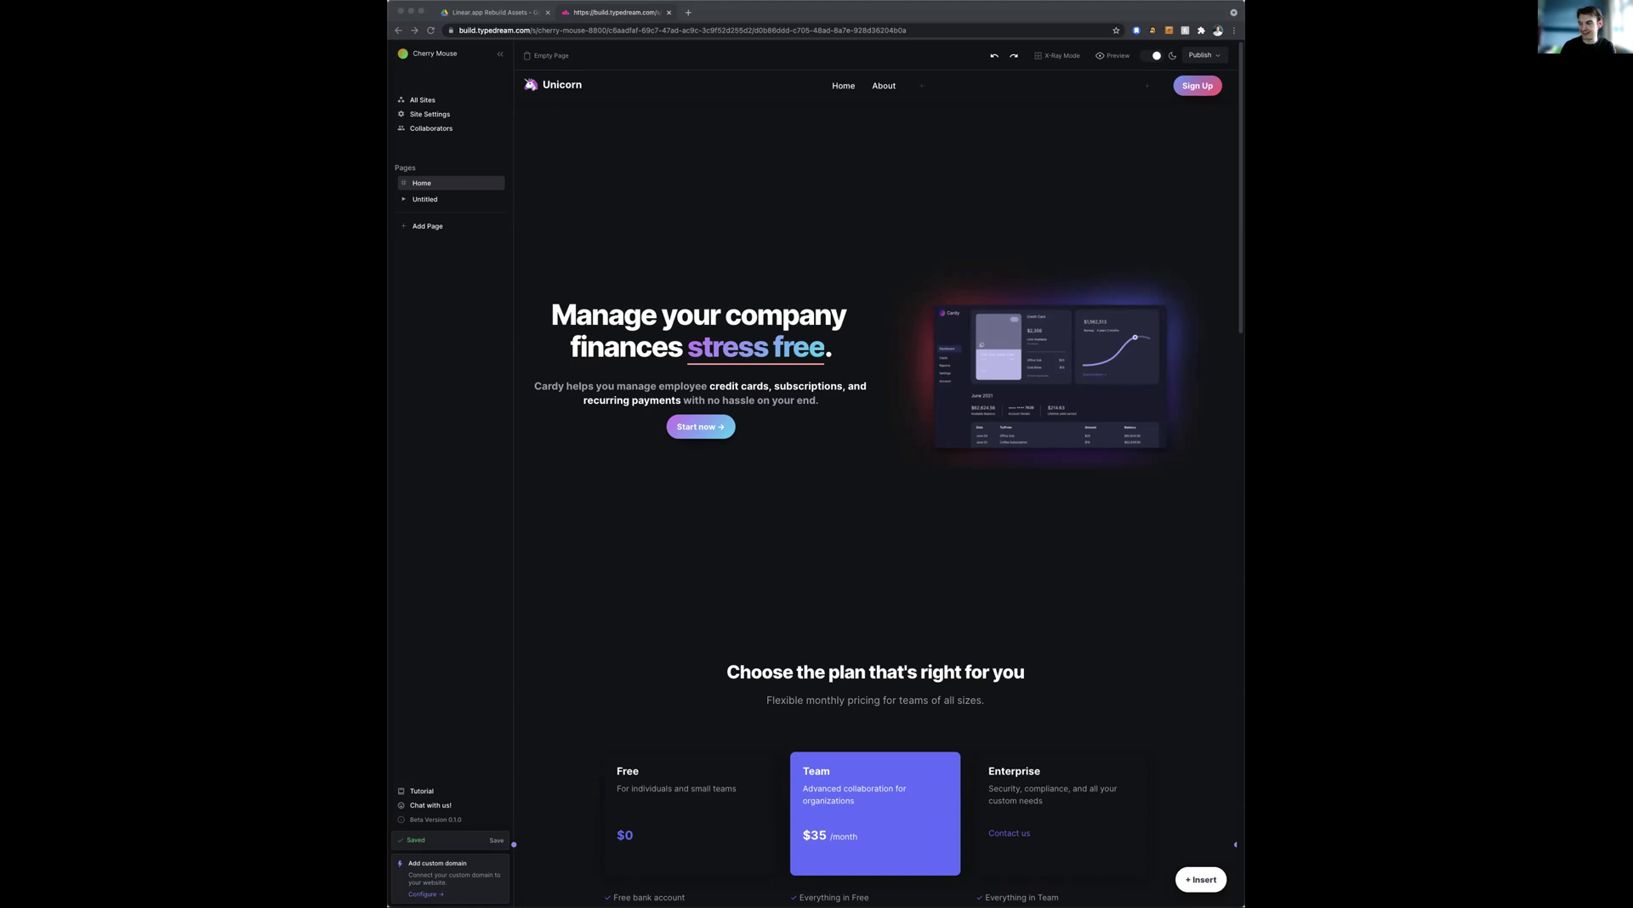
pyautogui.scroll(-1, 881, 563)
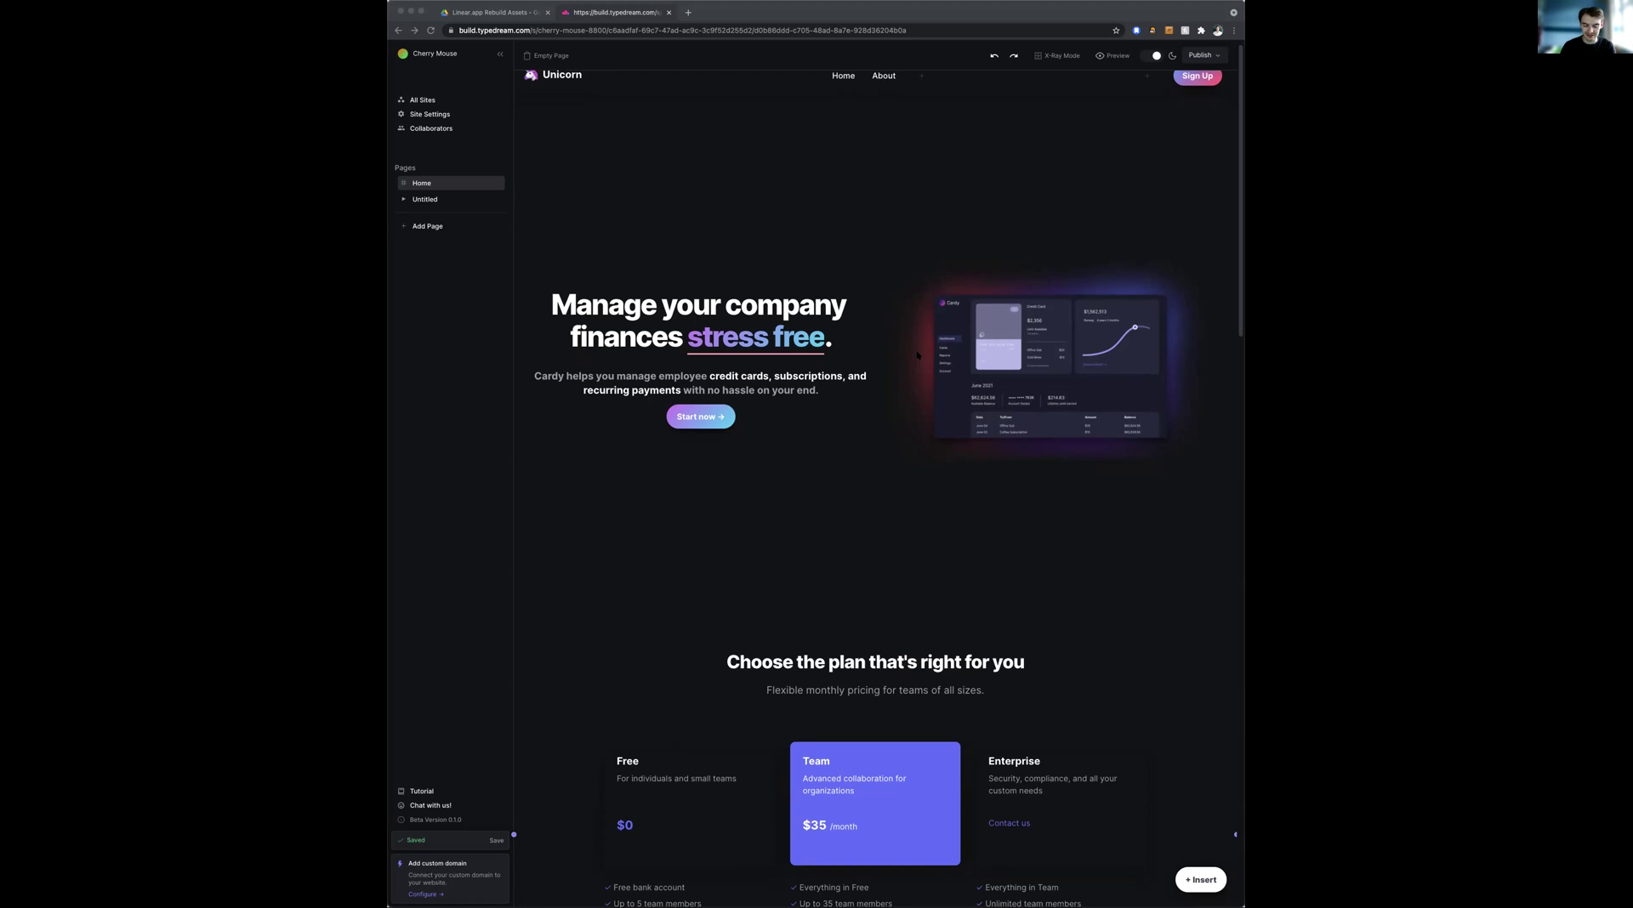
# Preview the Cherry Mouse page, check it from the hero down through the pricing and video sections, and return to the editor.
pyautogui.click(1025, 176)
pyautogui.scroll(1, 1029, 162)
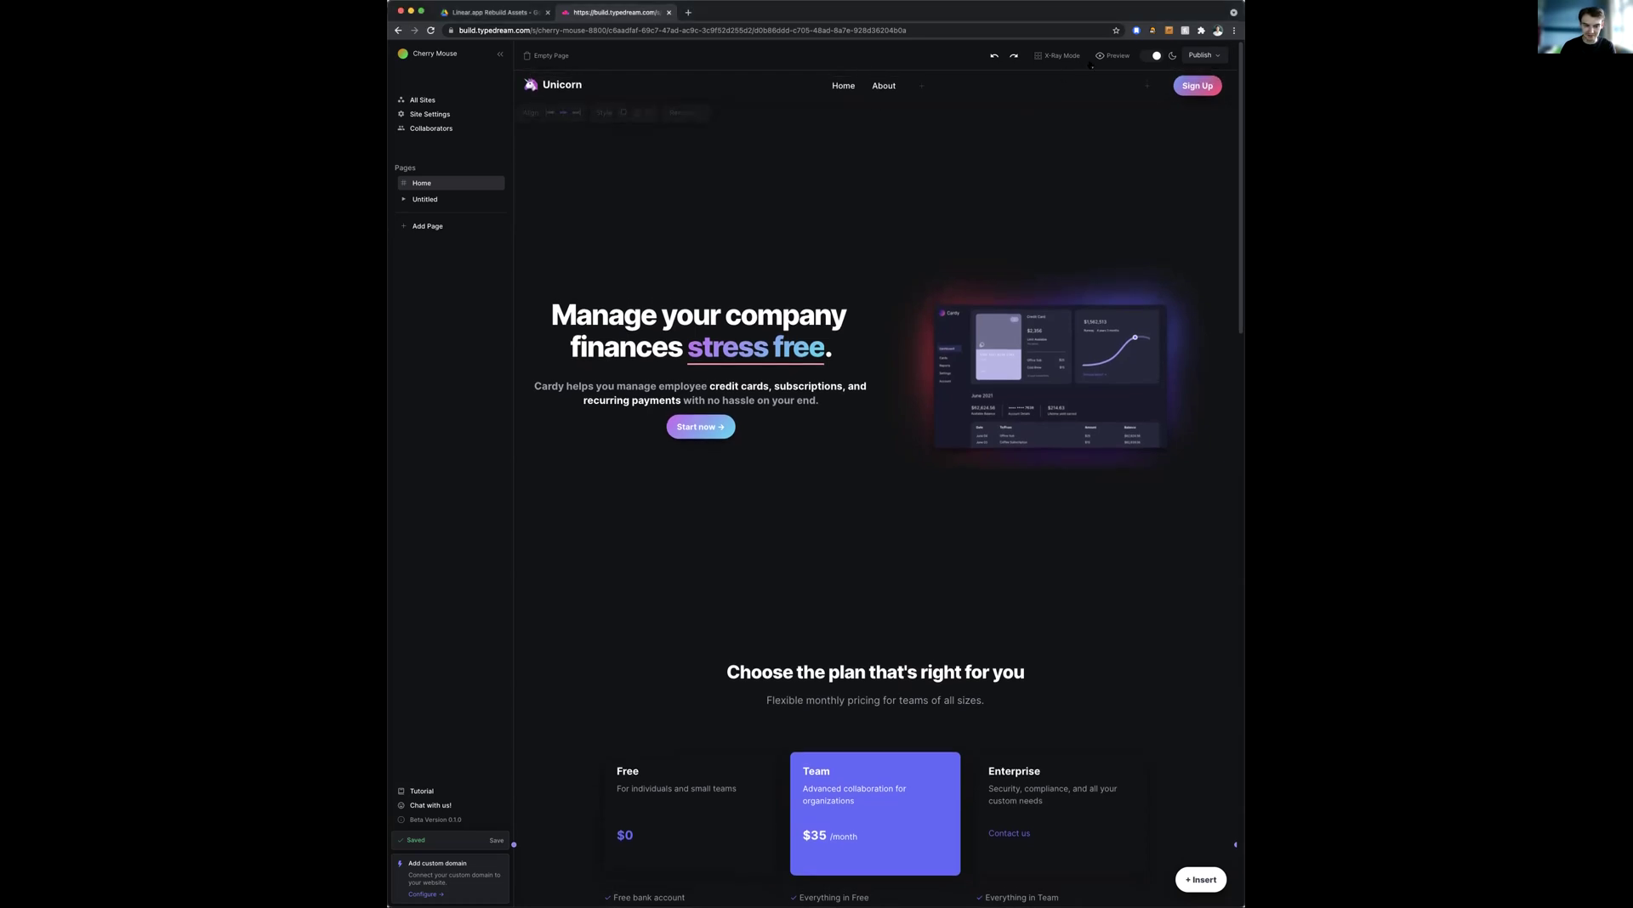
pyautogui.click(1104, 56)
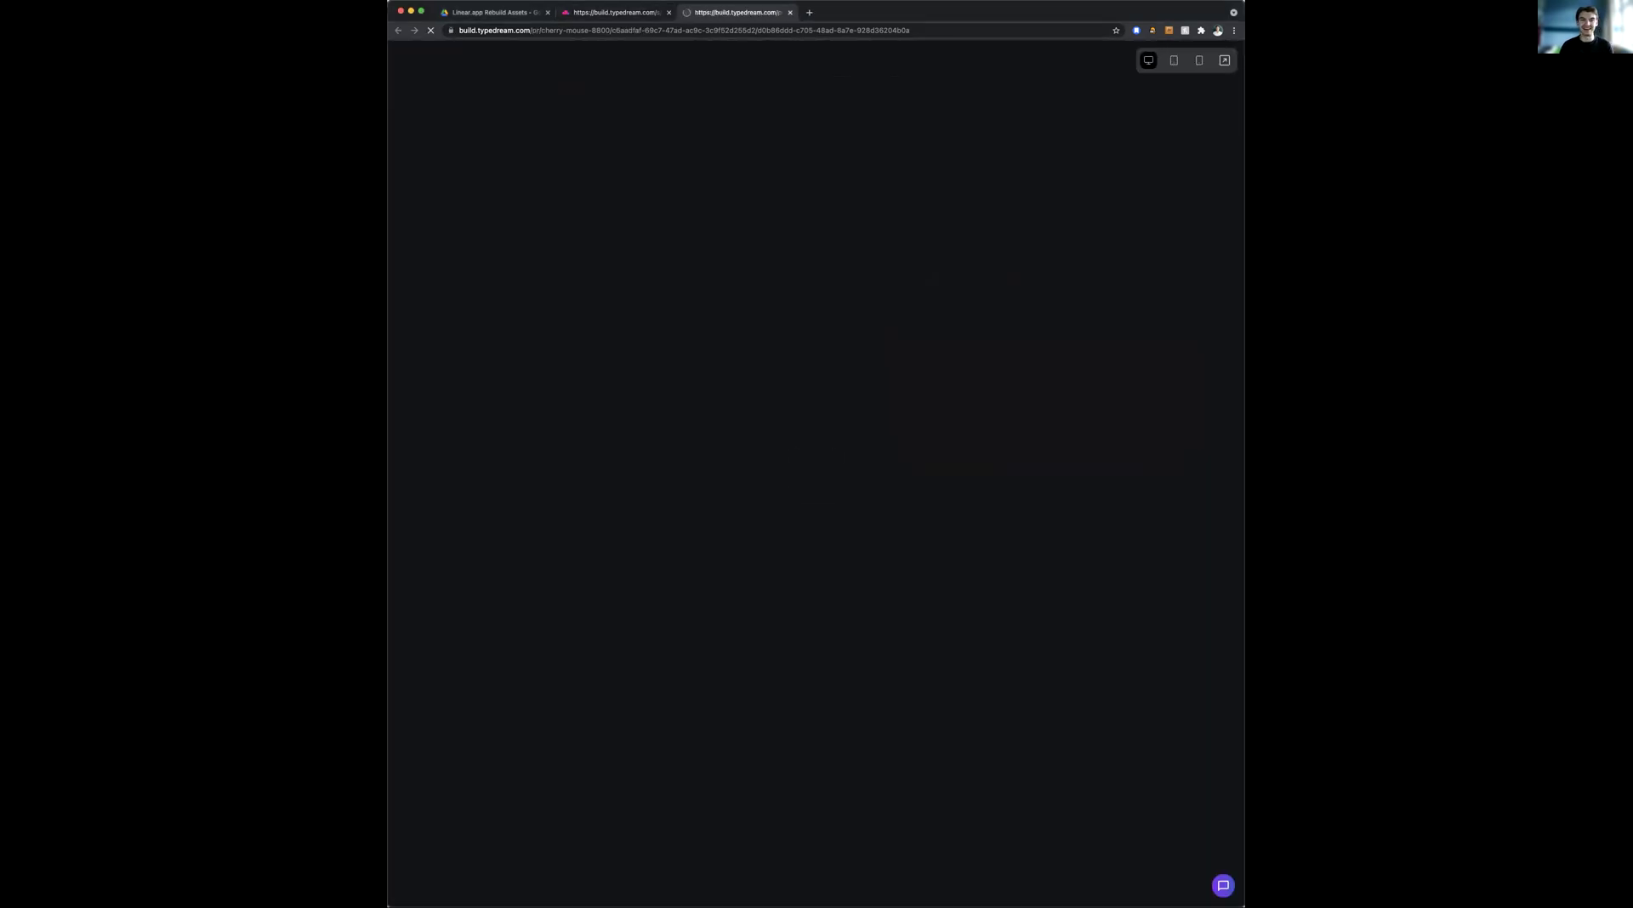
pyautogui.scroll(-5, 817, 477)
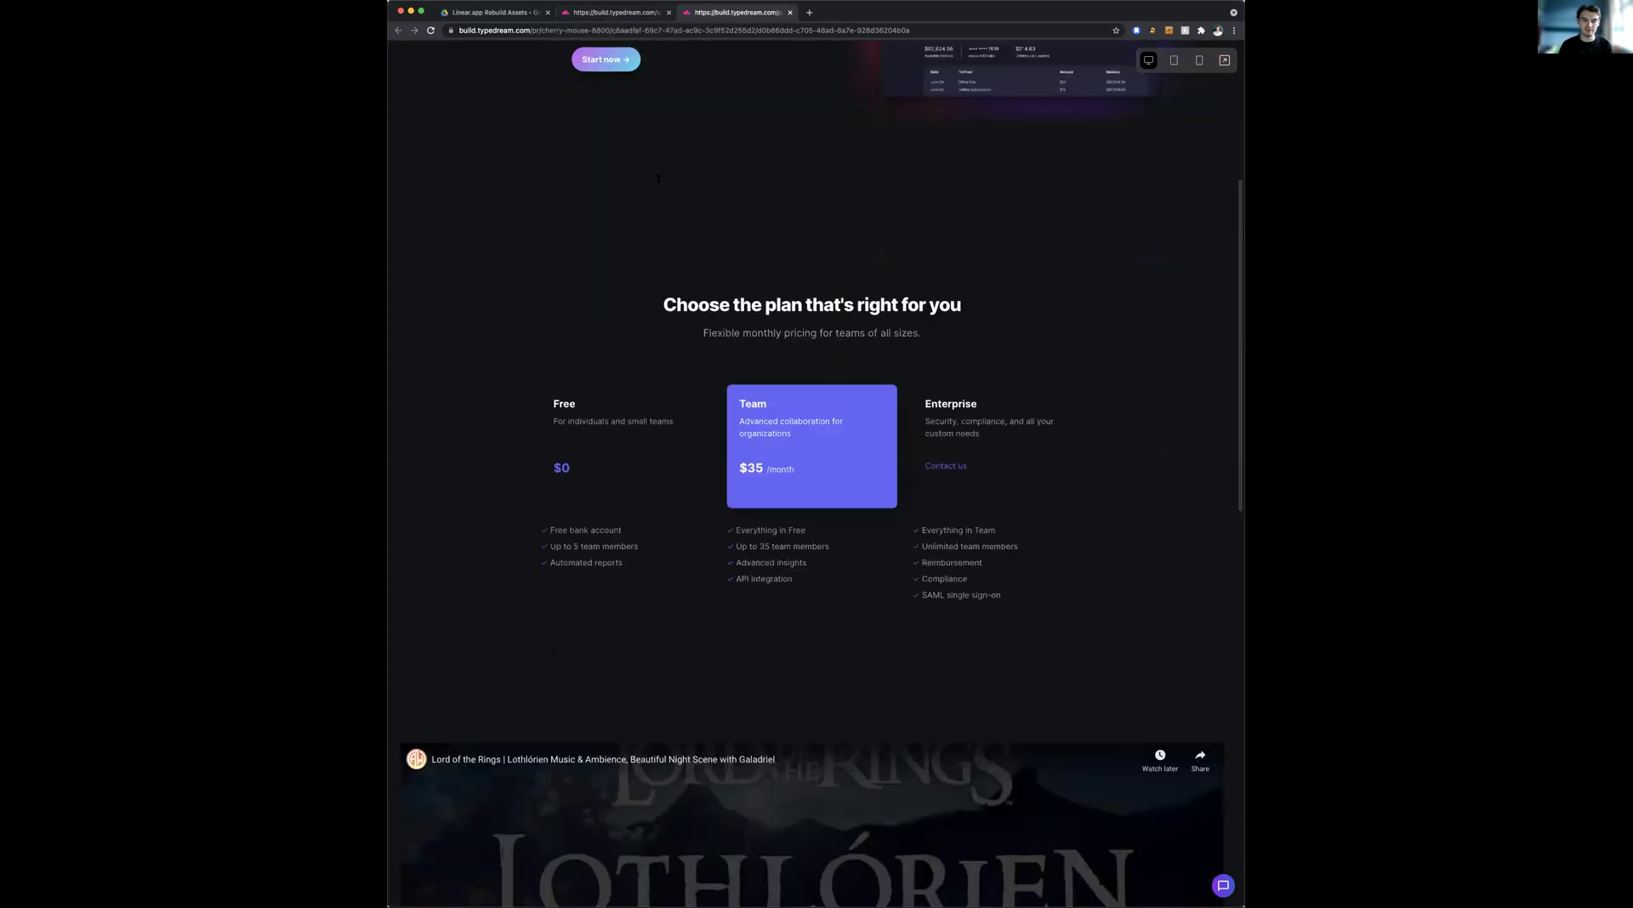
pyautogui.scroll(-10, 660, 185)
pyautogui.scroll(15, 733, 52)
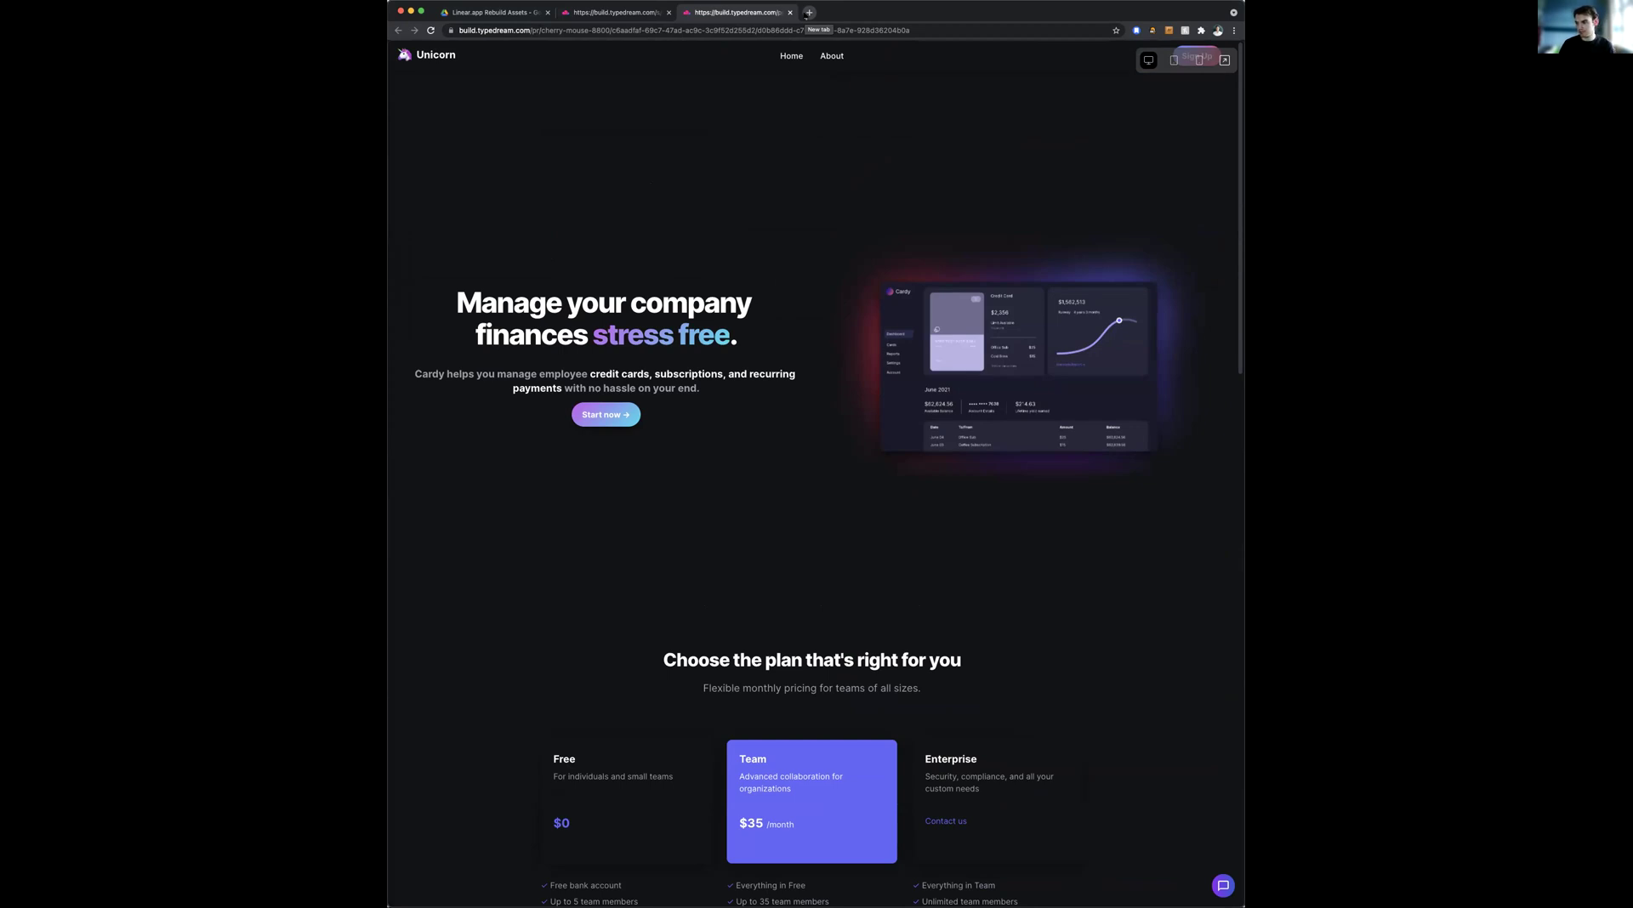
pyautogui.click(639, 15)
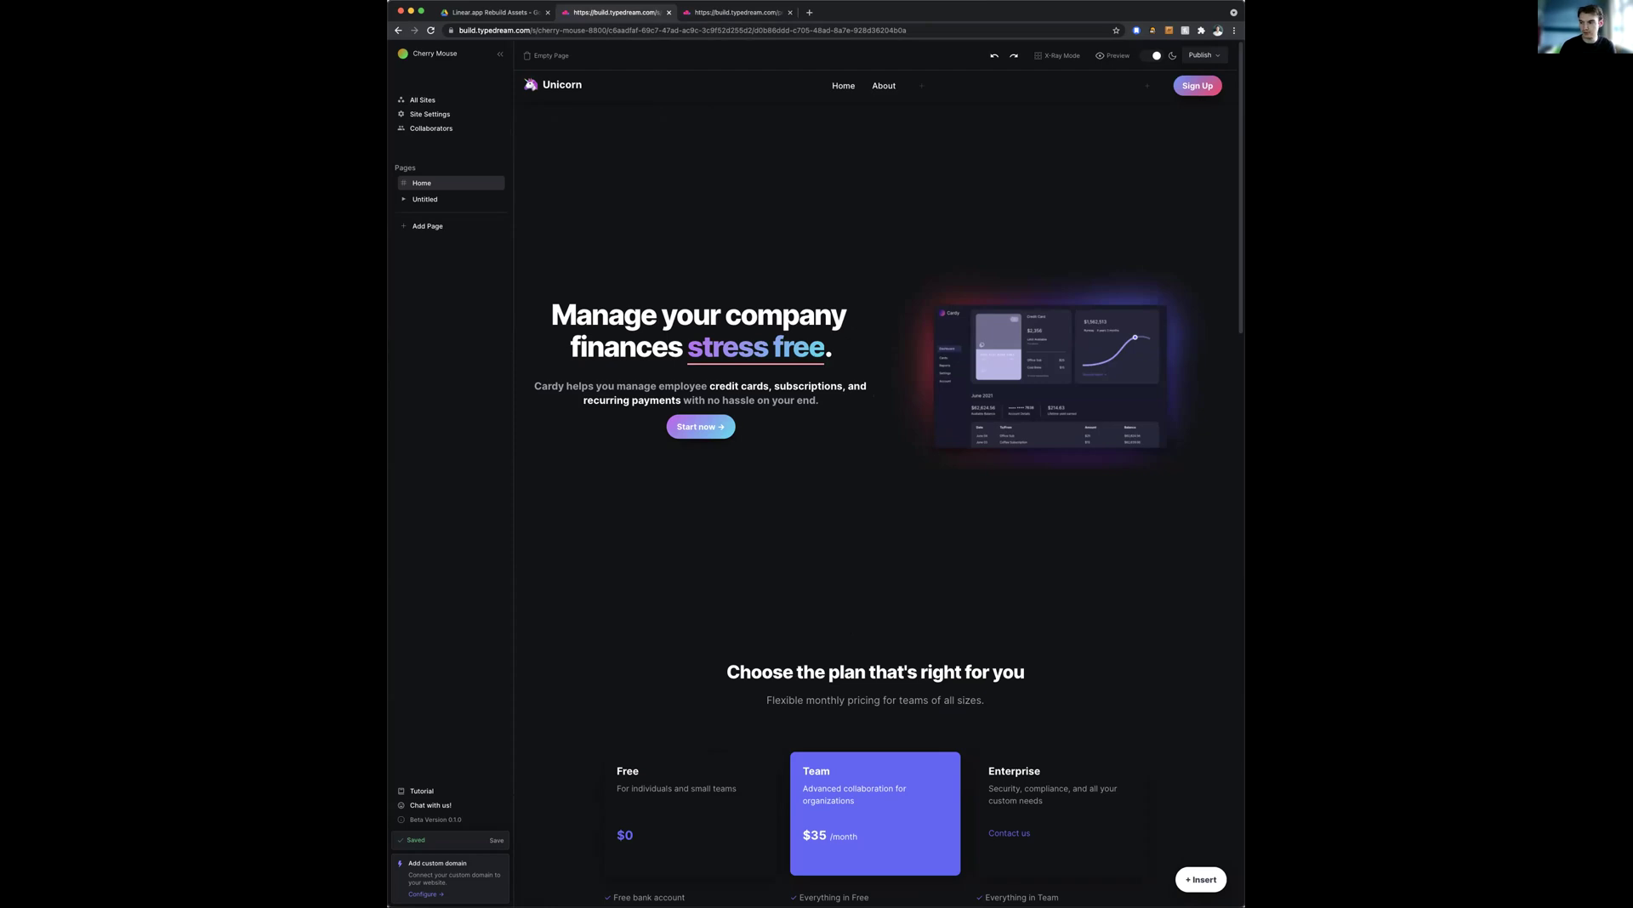
pyautogui.press('super+Tab')
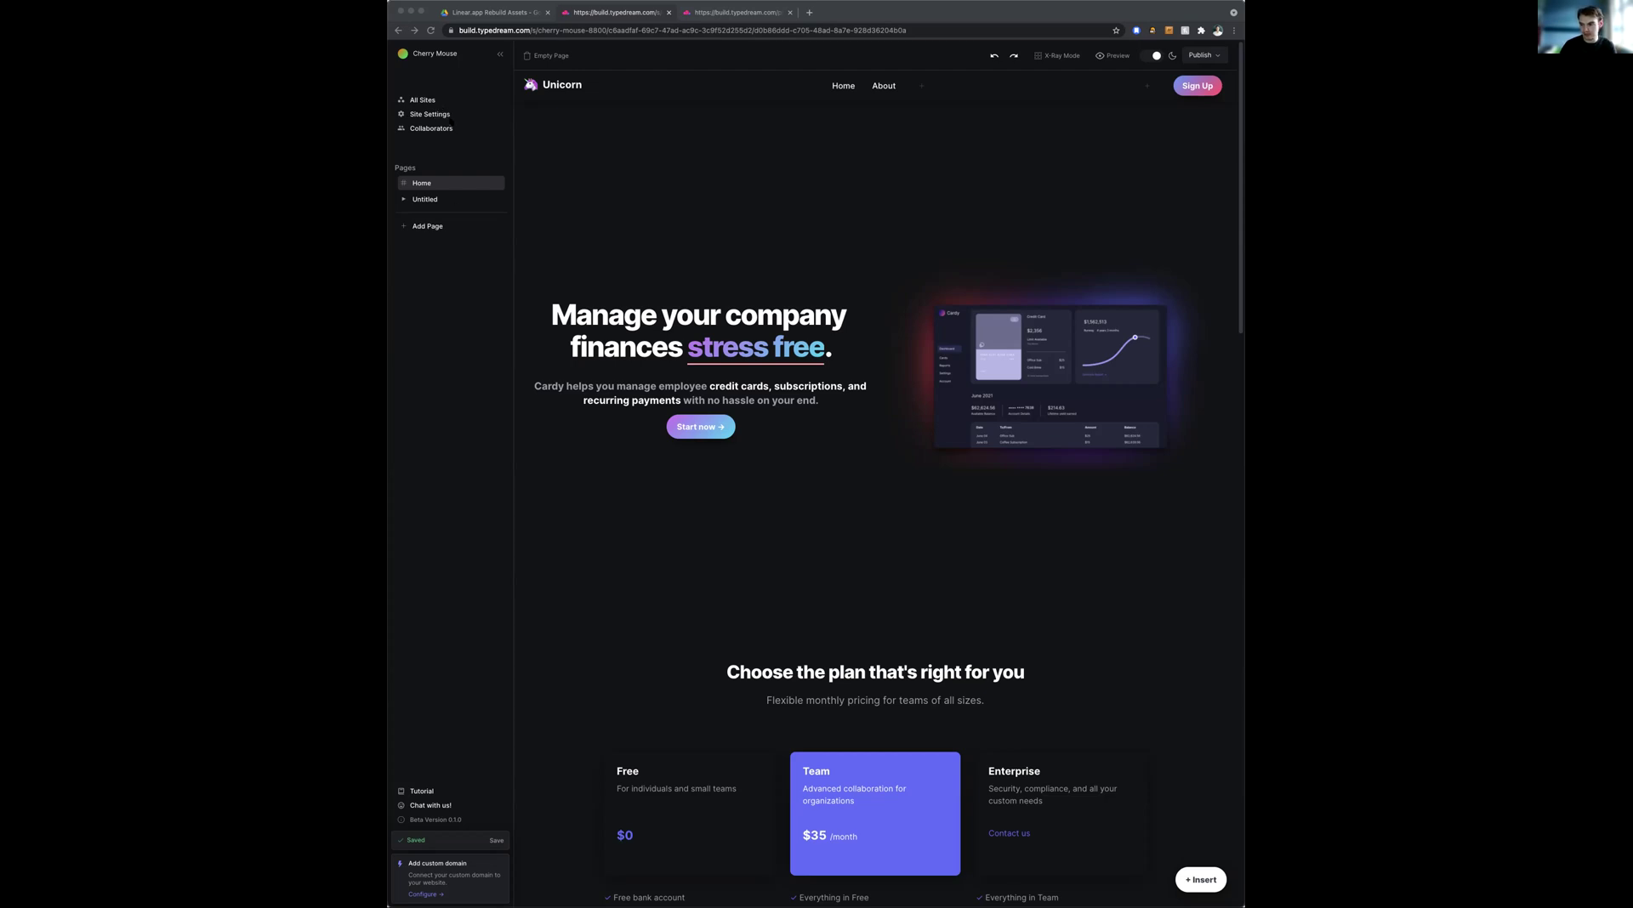
pyautogui.click(452, 121)
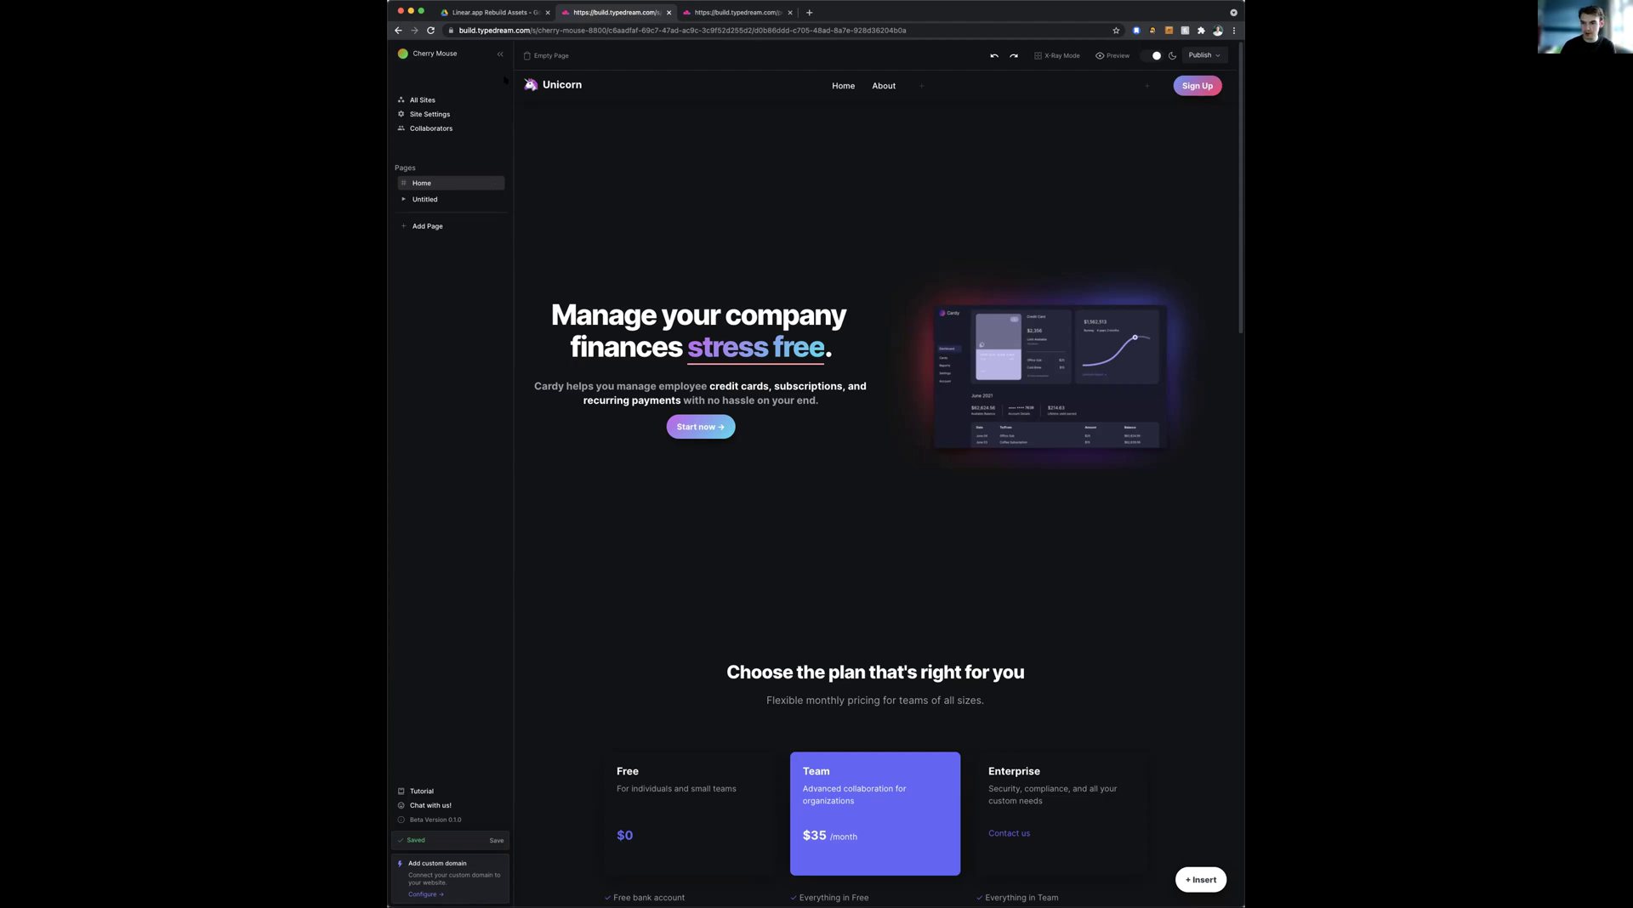
pyautogui.moveTo(790, 94)
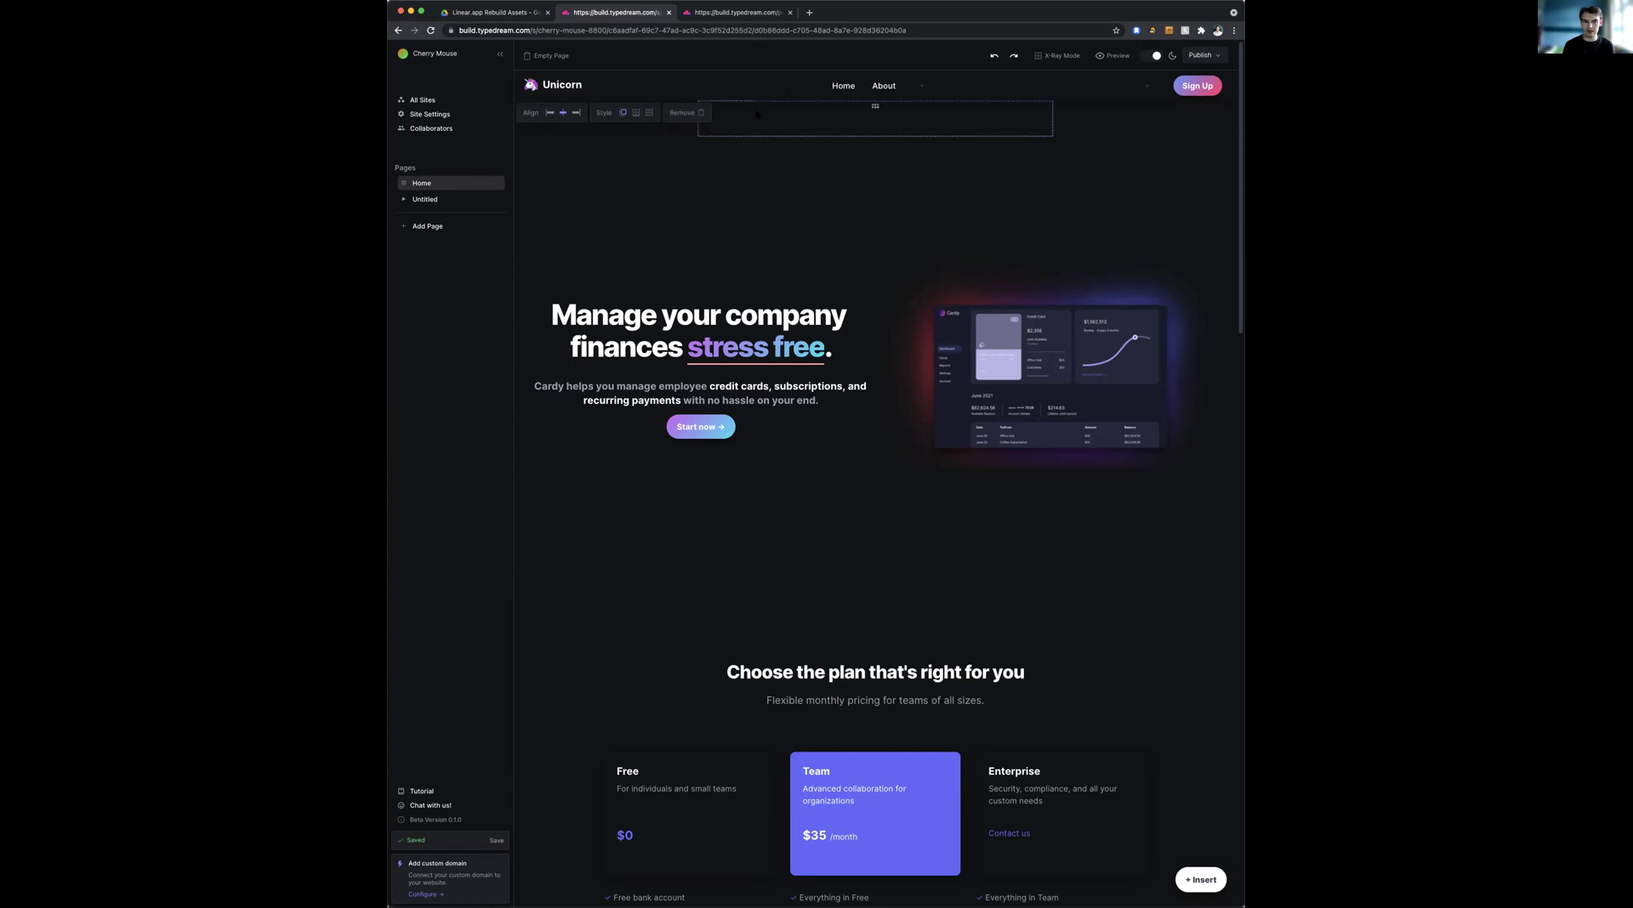
pyautogui.moveTo(730, 93)
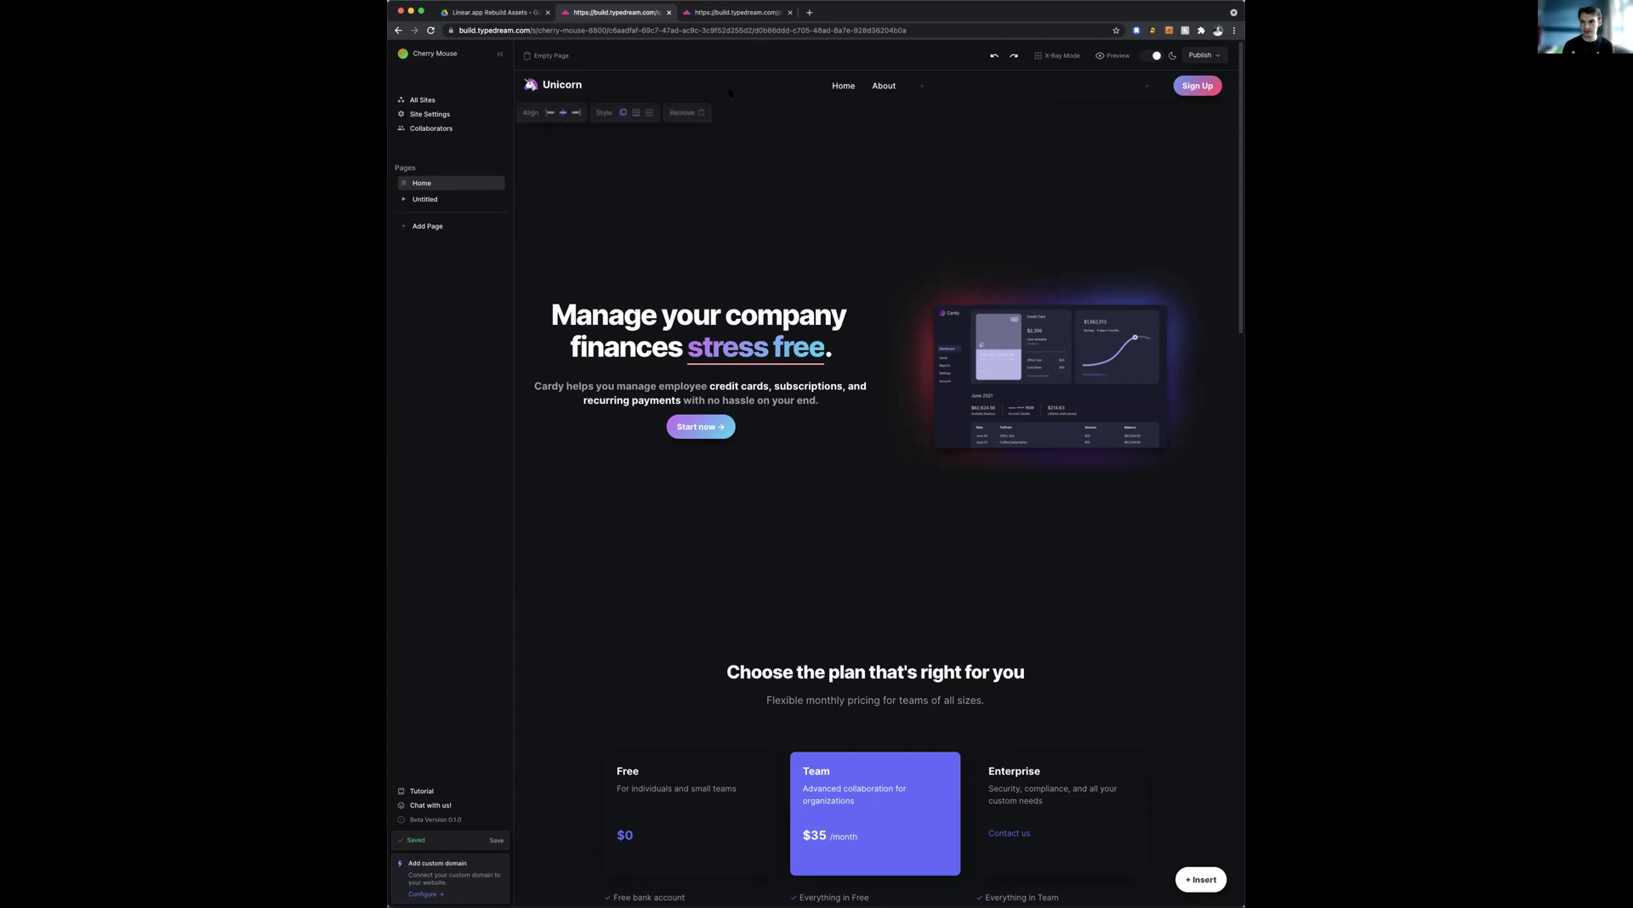